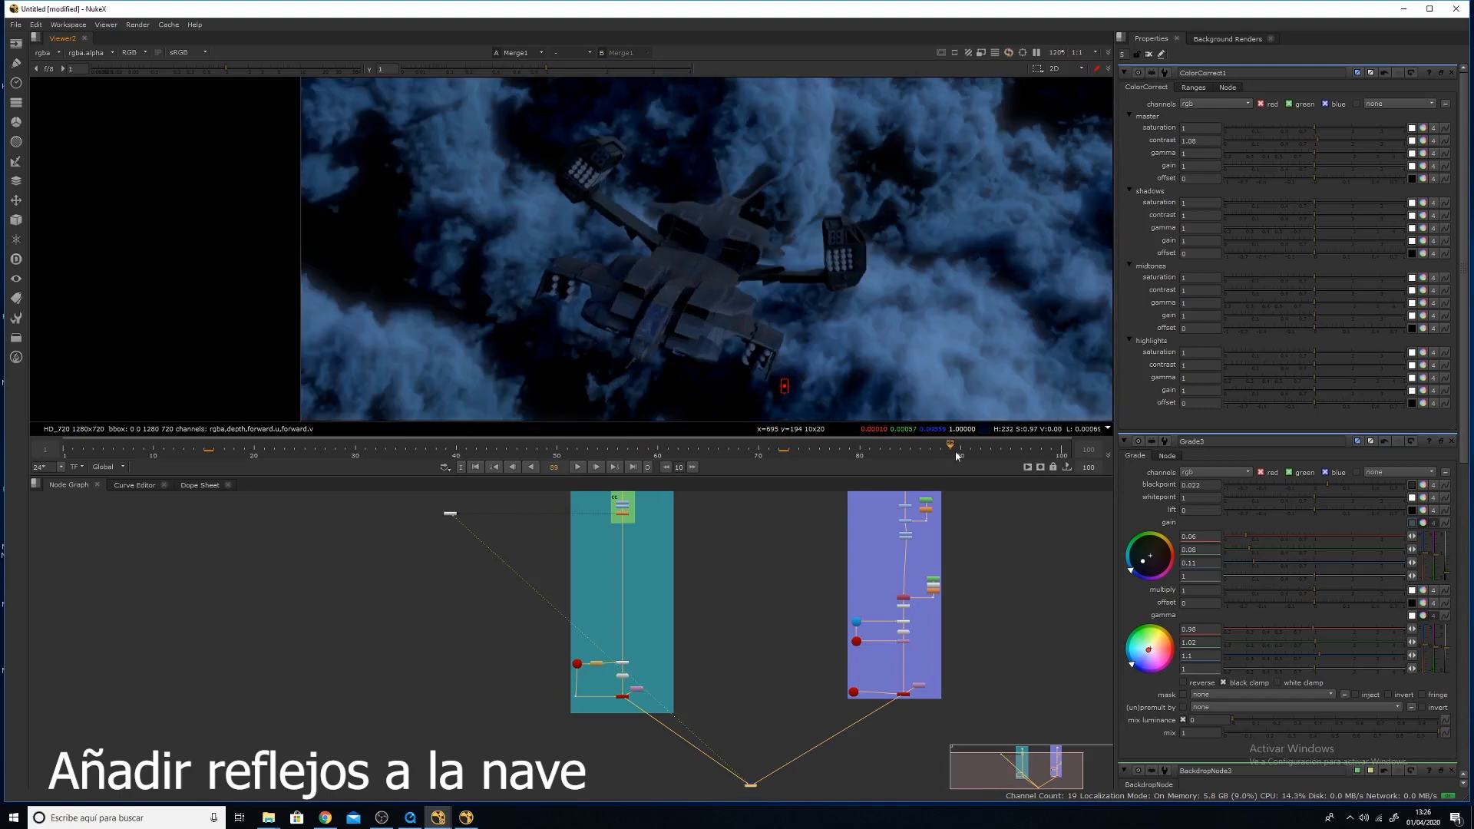
# Duplicate the nubes_BG clouds read node together with its CC backdrop and the correction nodes inside it.
pyautogui.moveTo(869, 447); pyautogui.dragTo(628, 433)
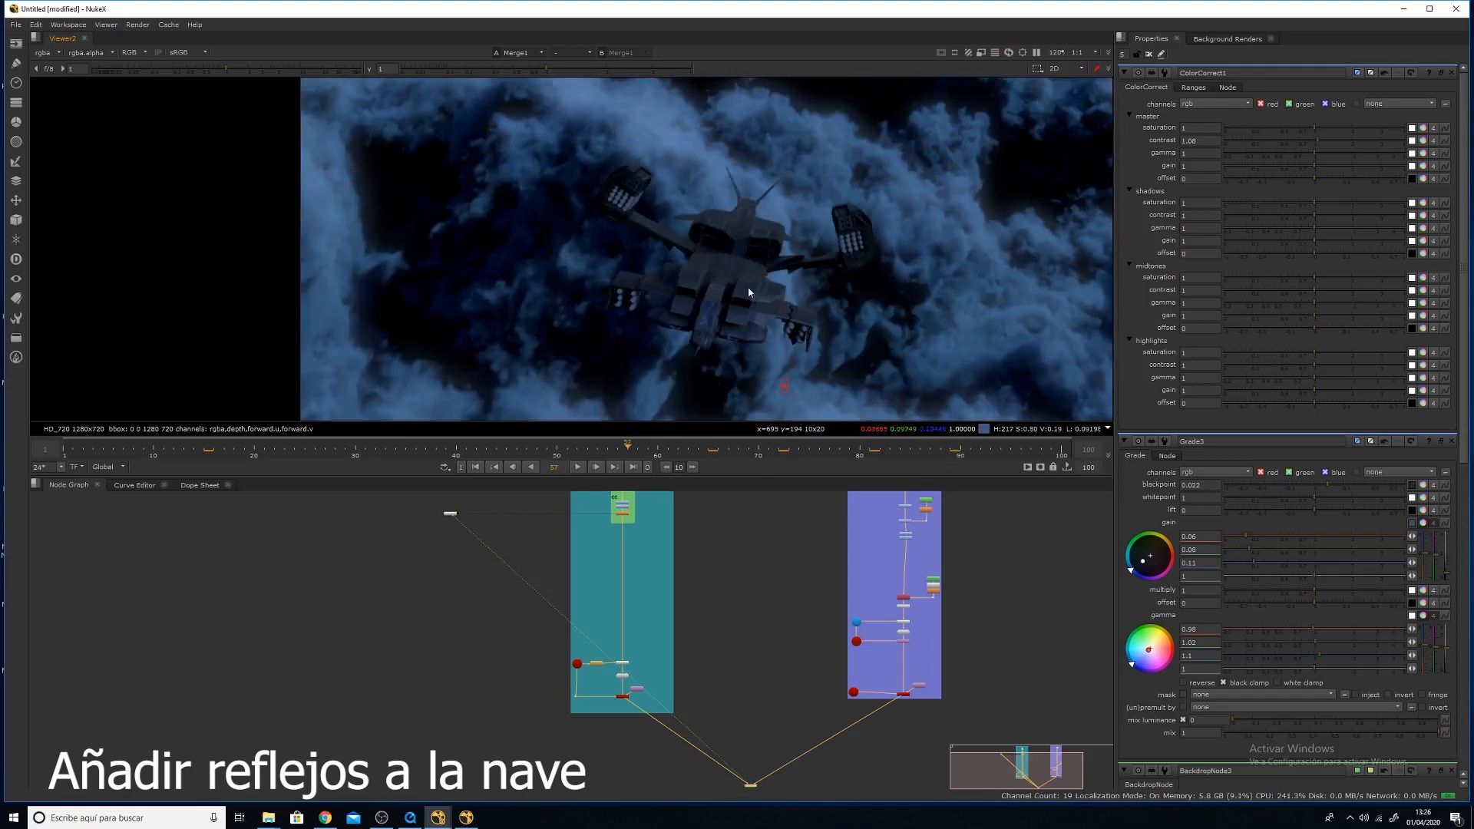
pyautogui.scroll(-5, 749, 288)
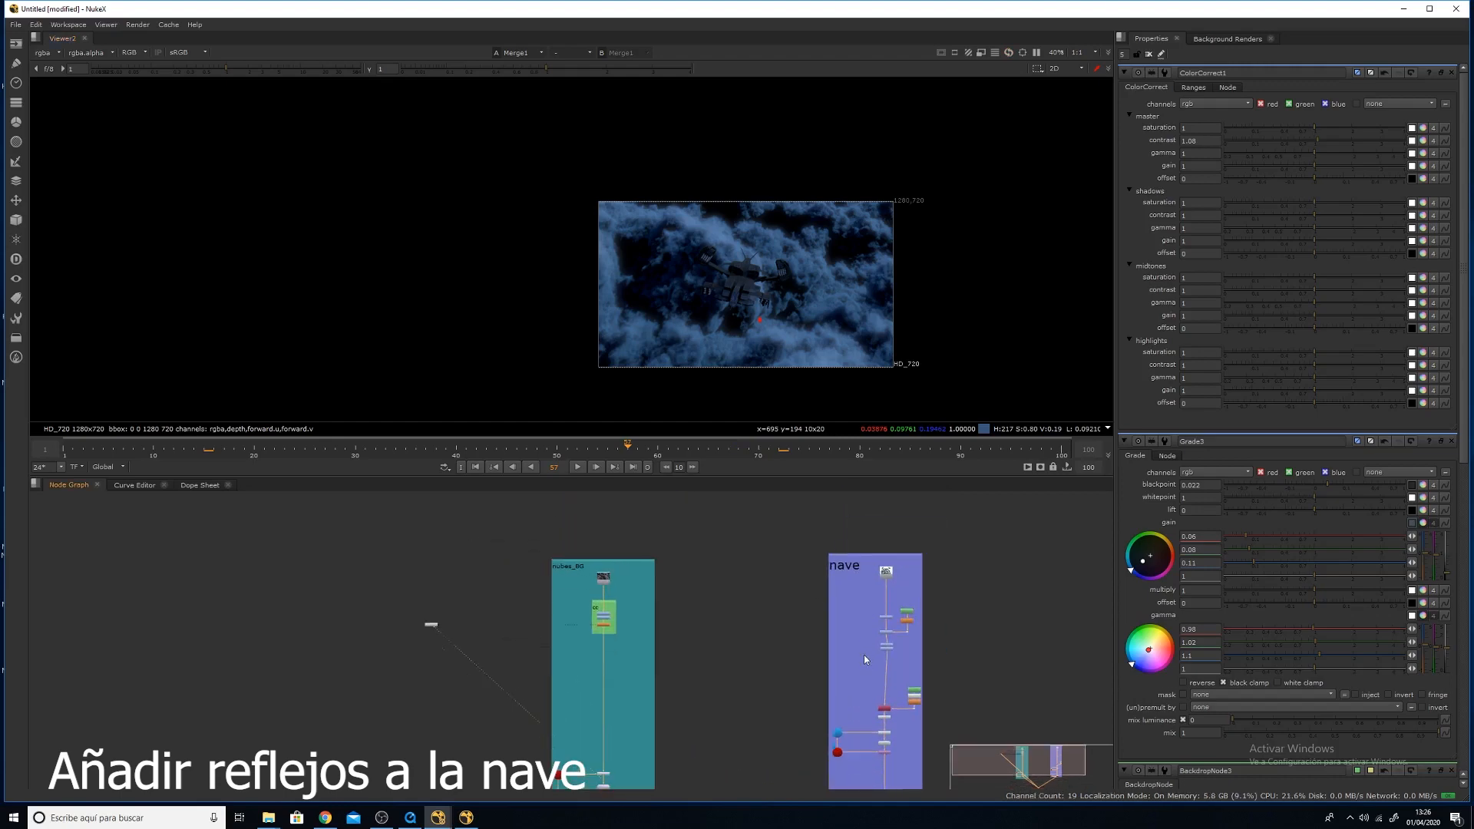
pyautogui.scroll(3, 864, 656)
pyautogui.scroll(-1, 914, 638)
pyautogui.moveTo(762, 644); pyautogui.dragTo(826, 651, button='middle')
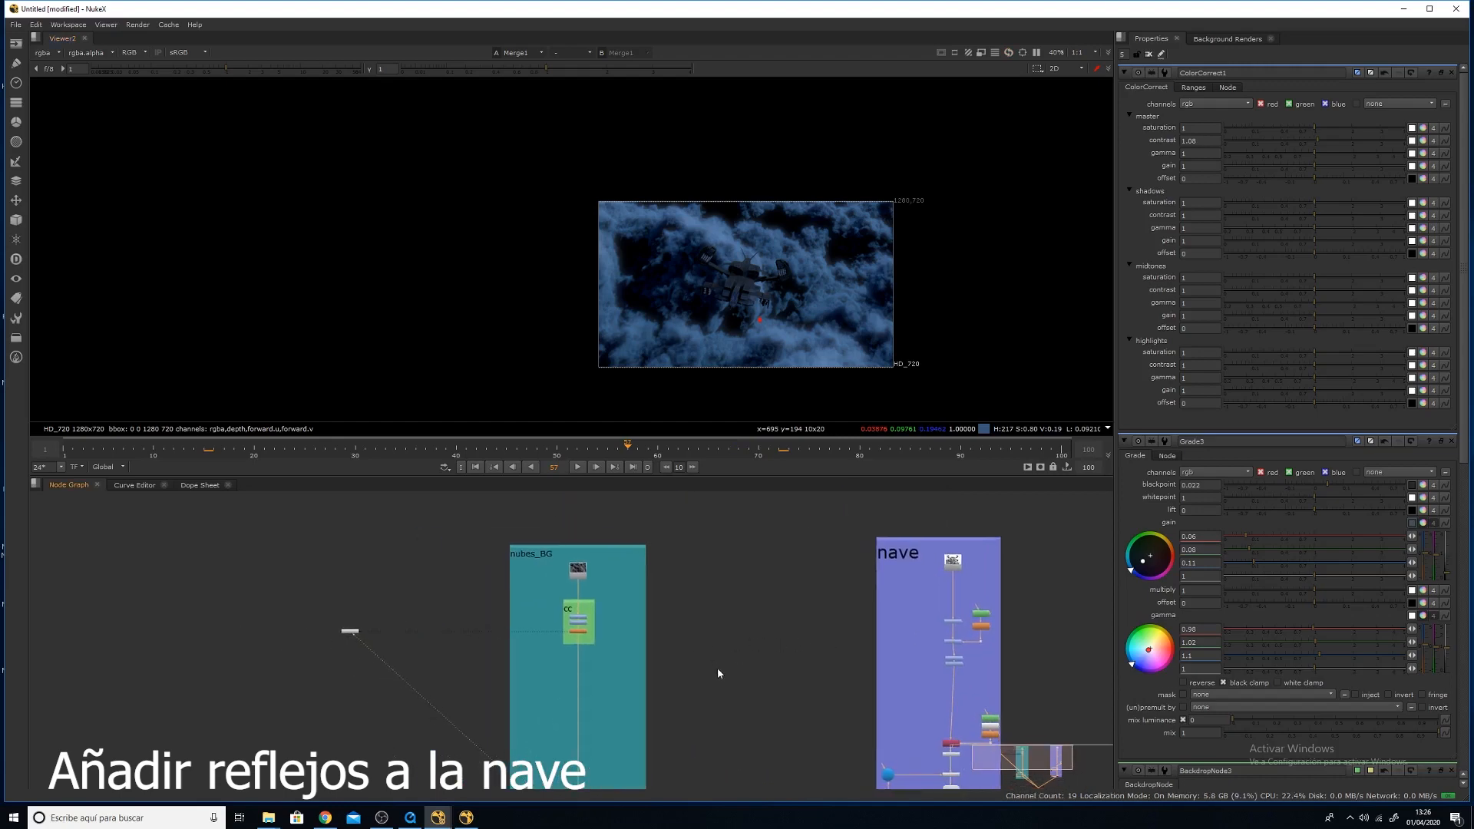
pyautogui.scroll(3, 578, 629)
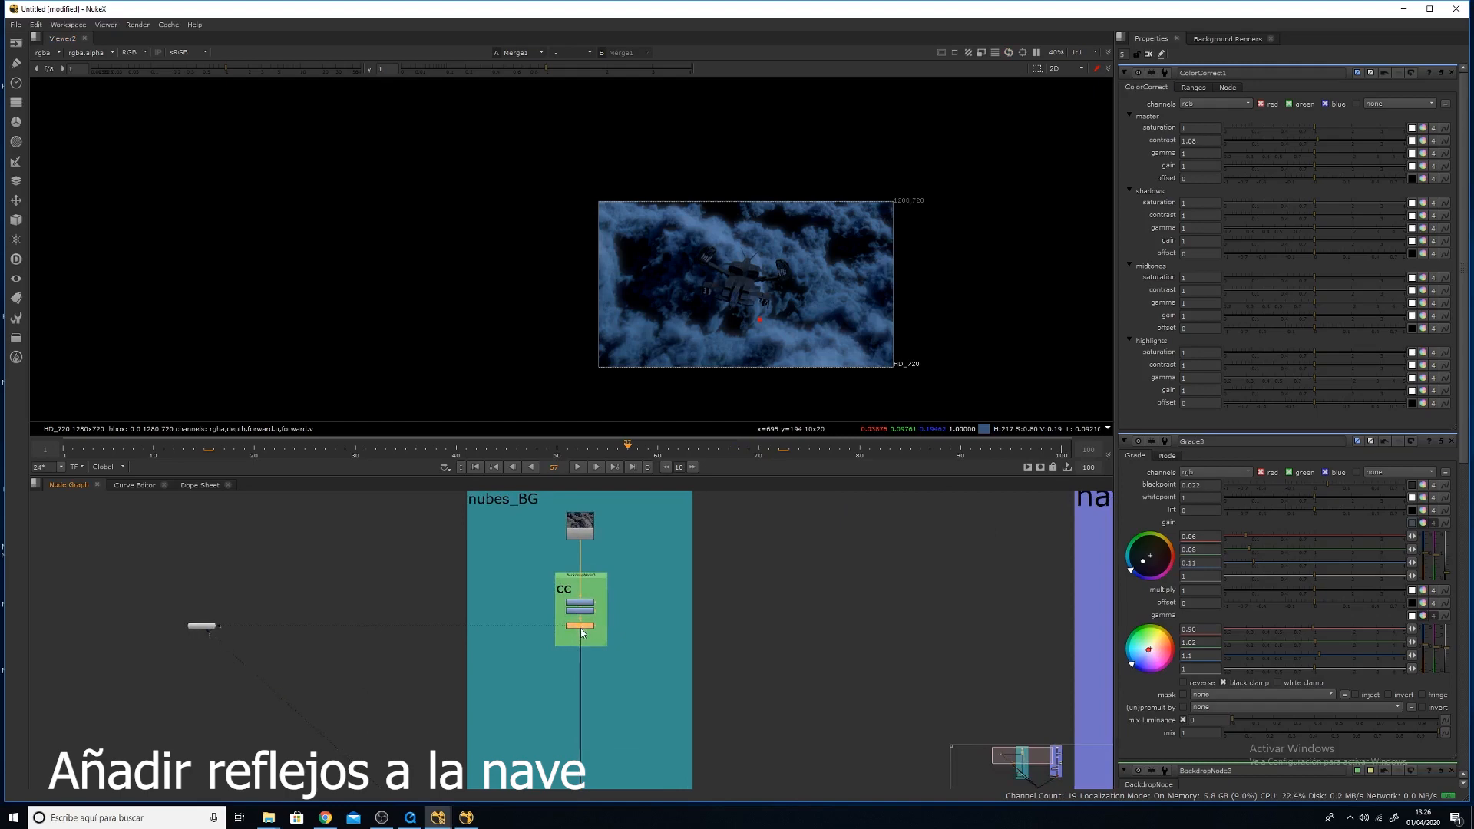
pyautogui.moveTo(581, 633); pyautogui.dragTo(591, 668, button='middle')
pyautogui.moveTo(642, 530); pyautogui.dragTo(559, 693)
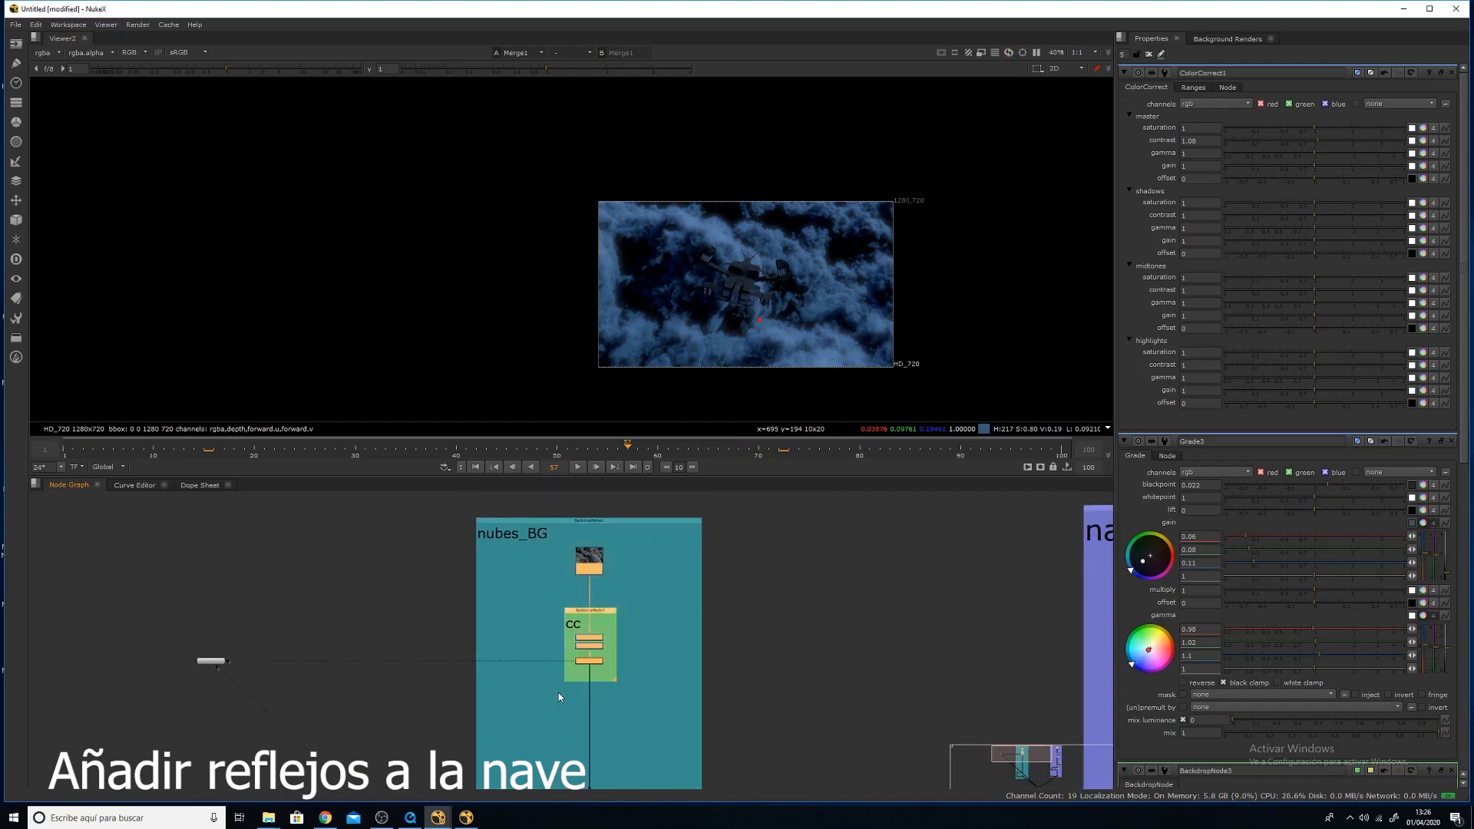
pyautogui.moveTo(751, 630); pyautogui.dragTo(491, 599, button='middle')
pyautogui.hotkey('ctrl', 'c')
pyautogui.hotkey('ctrl', 'v')
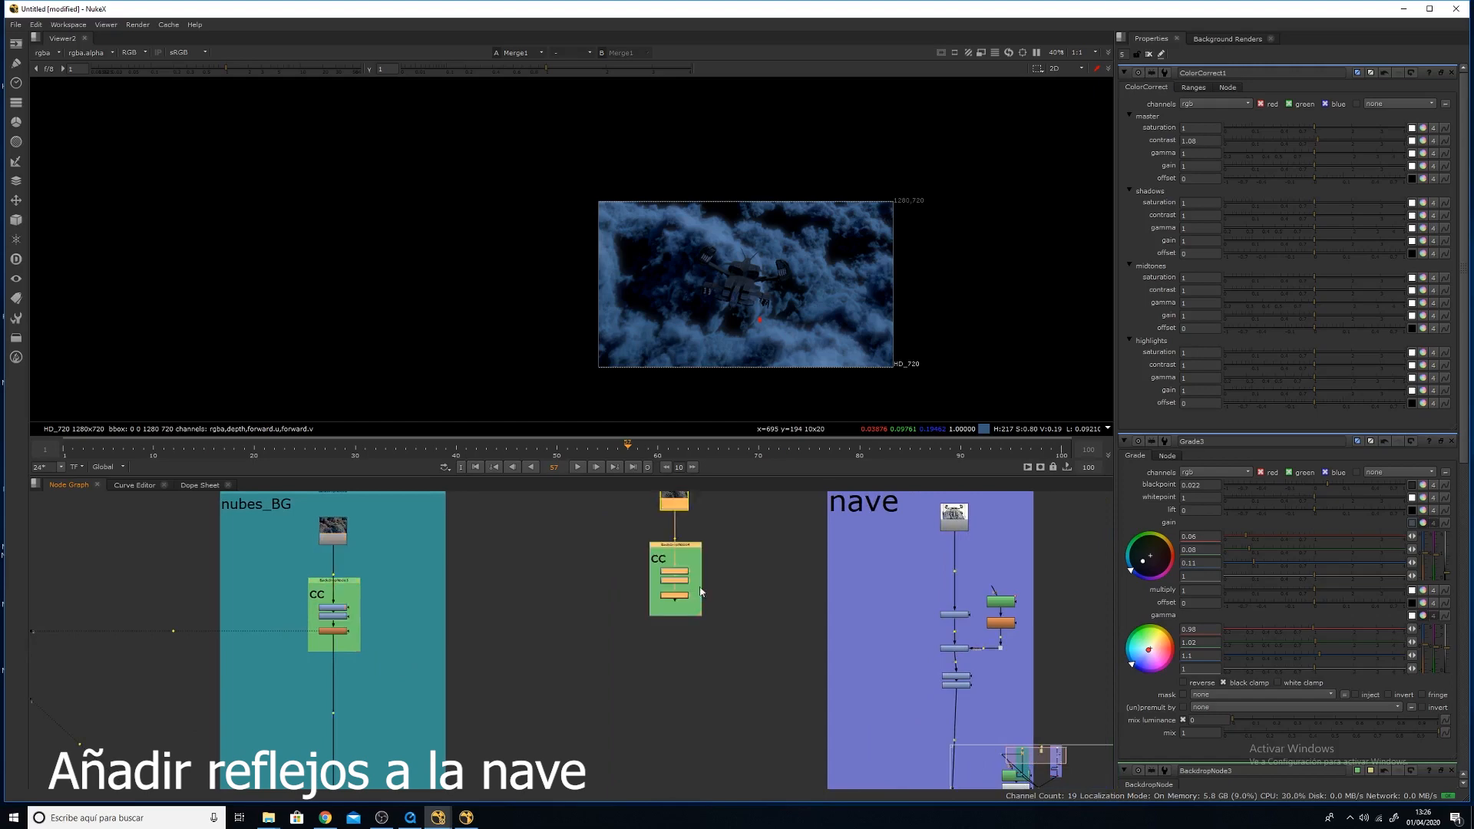
# Place the copied clouds read and CC group in the empty space between the nubes_BG and nave backdrops.
pyautogui.moveTo(696, 577); pyautogui.dragTo(703, 649, button='middle')
pyautogui.moveTo(638, 543); pyautogui.dragTo(707, 677)
pyautogui.moveTo(684, 587); pyautogui.dragTo(686, 631)
pyautogui.click(531, 641)
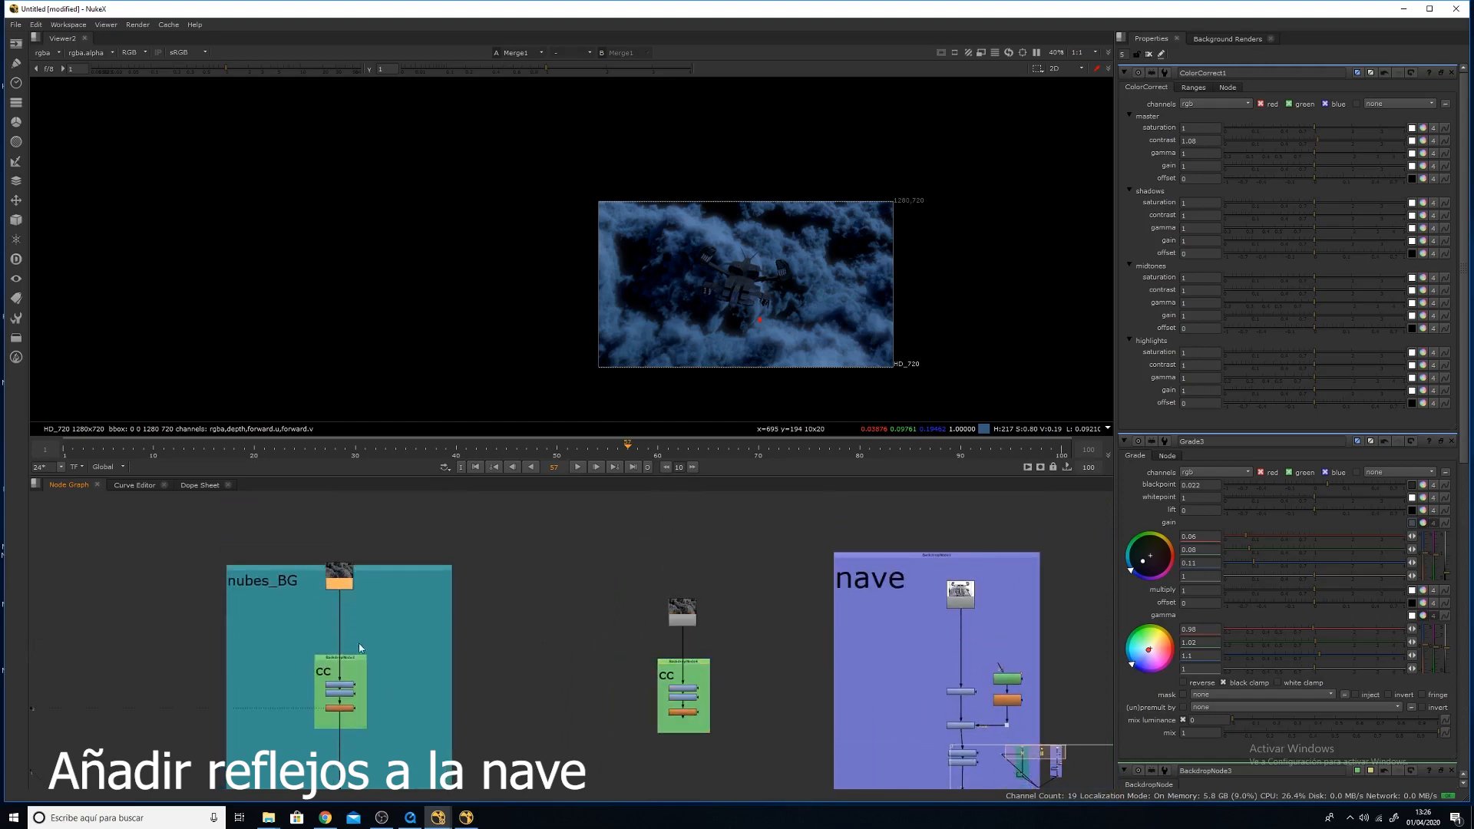
# Feed the copied CC group from a dot below the original clouds read, route it through an elbow dot, and delete the duplicate read.
pyautogui.click(338, 638)
pyautogui.moveTo(683, 633); pyautogui.dragTo(339, 631)
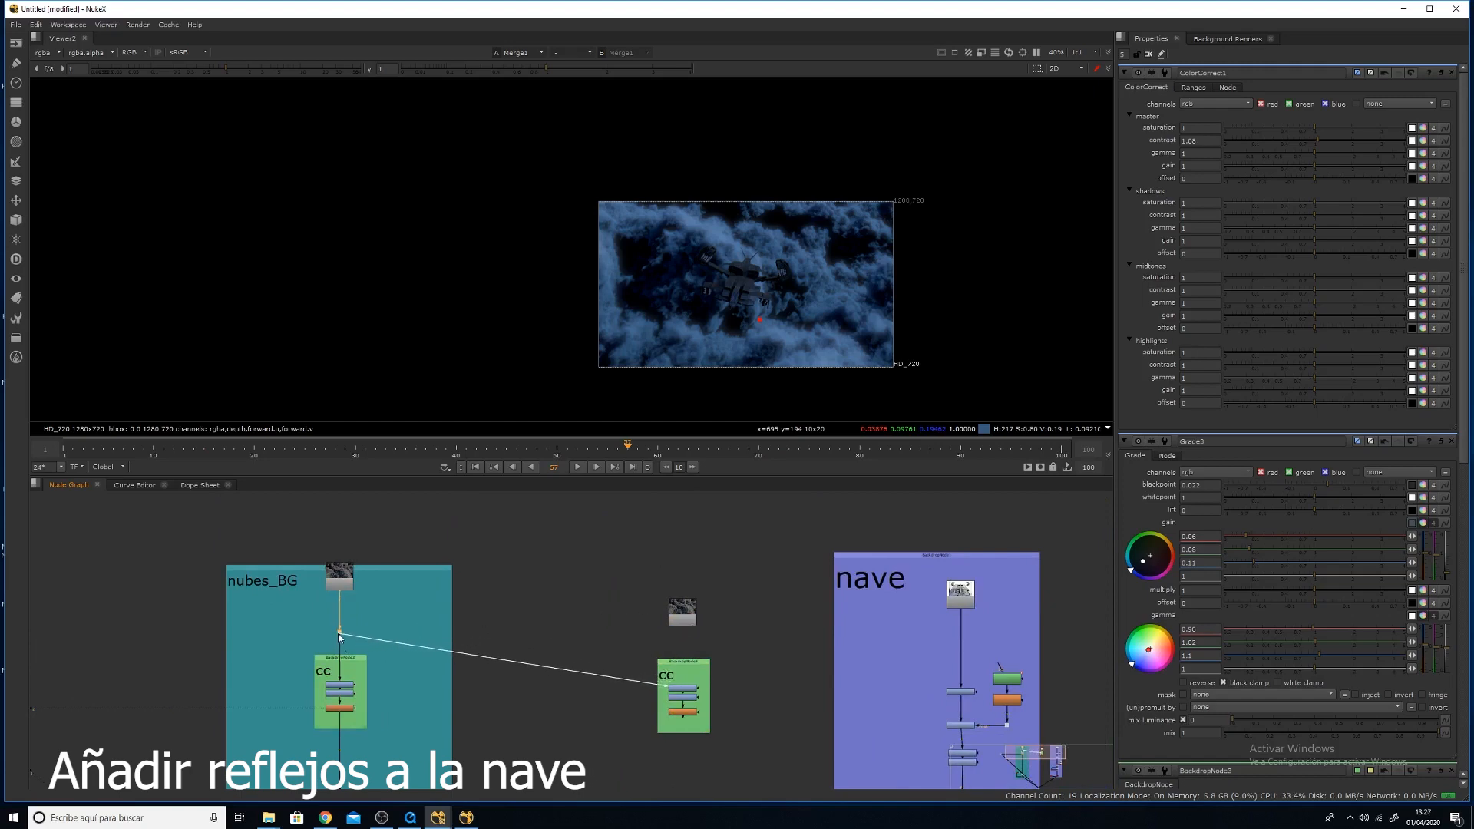
pyautogui.keyDown('ctrl'); pyautogui.moveTo(505, 660); pyautogui.dragTo(685, 631); pyautogui.keyUp('ctrl')
pyautogui.press('Delete')
pyautogui.scroll(-3, 686, 631)
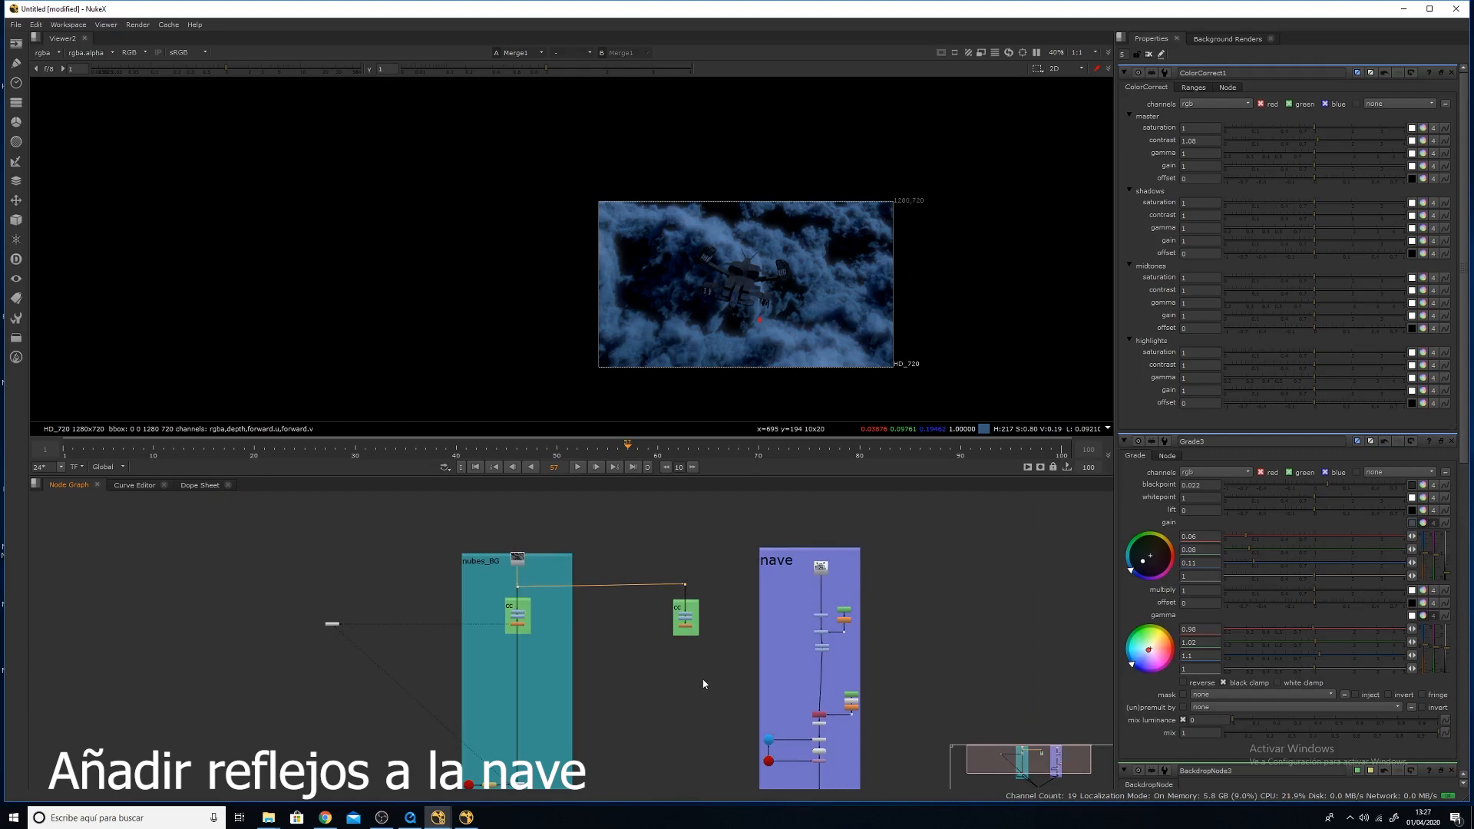
# Compare the copied clouds branch's Glow2 output with the ship's ColorCorrect1 output in the viewer, checking their formats.
pyautogui.scroll(4, 688, 628)
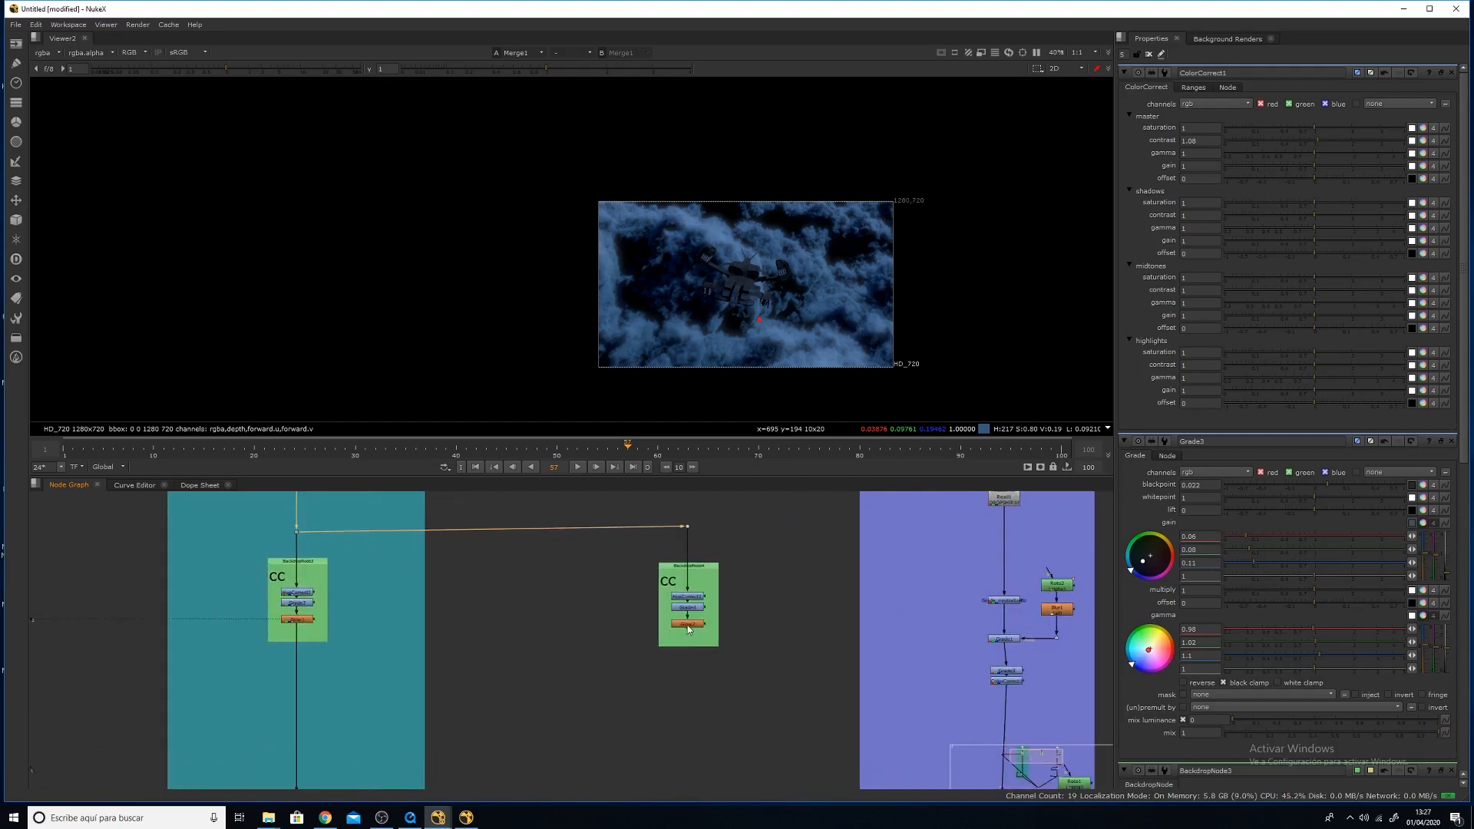
pyautogui.click(687, 625)
pyautogui.press('1')
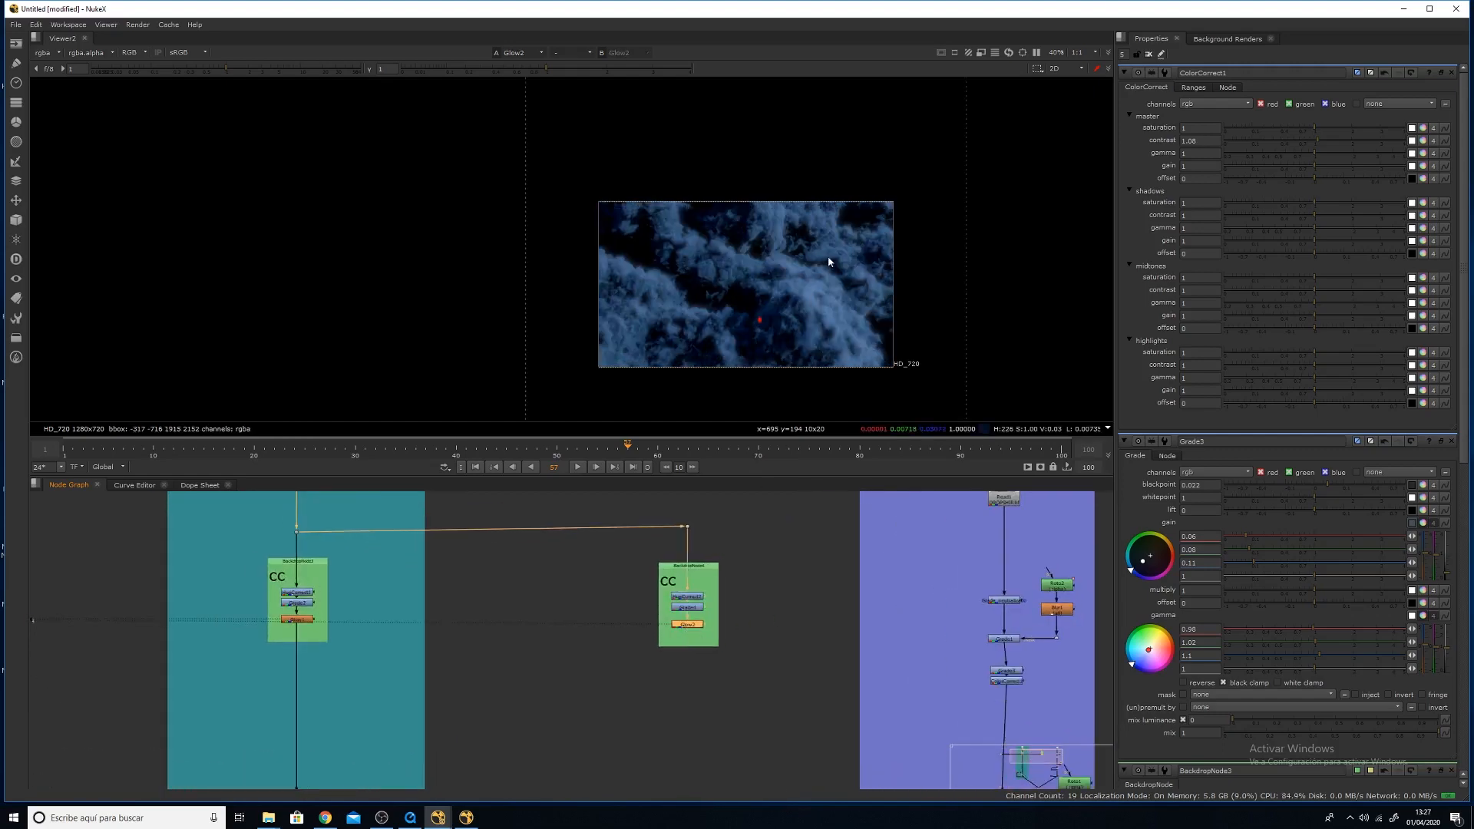
pyautogui.moveTo(907, 622); pyautogui.dragTo(783, 658, button='middle')
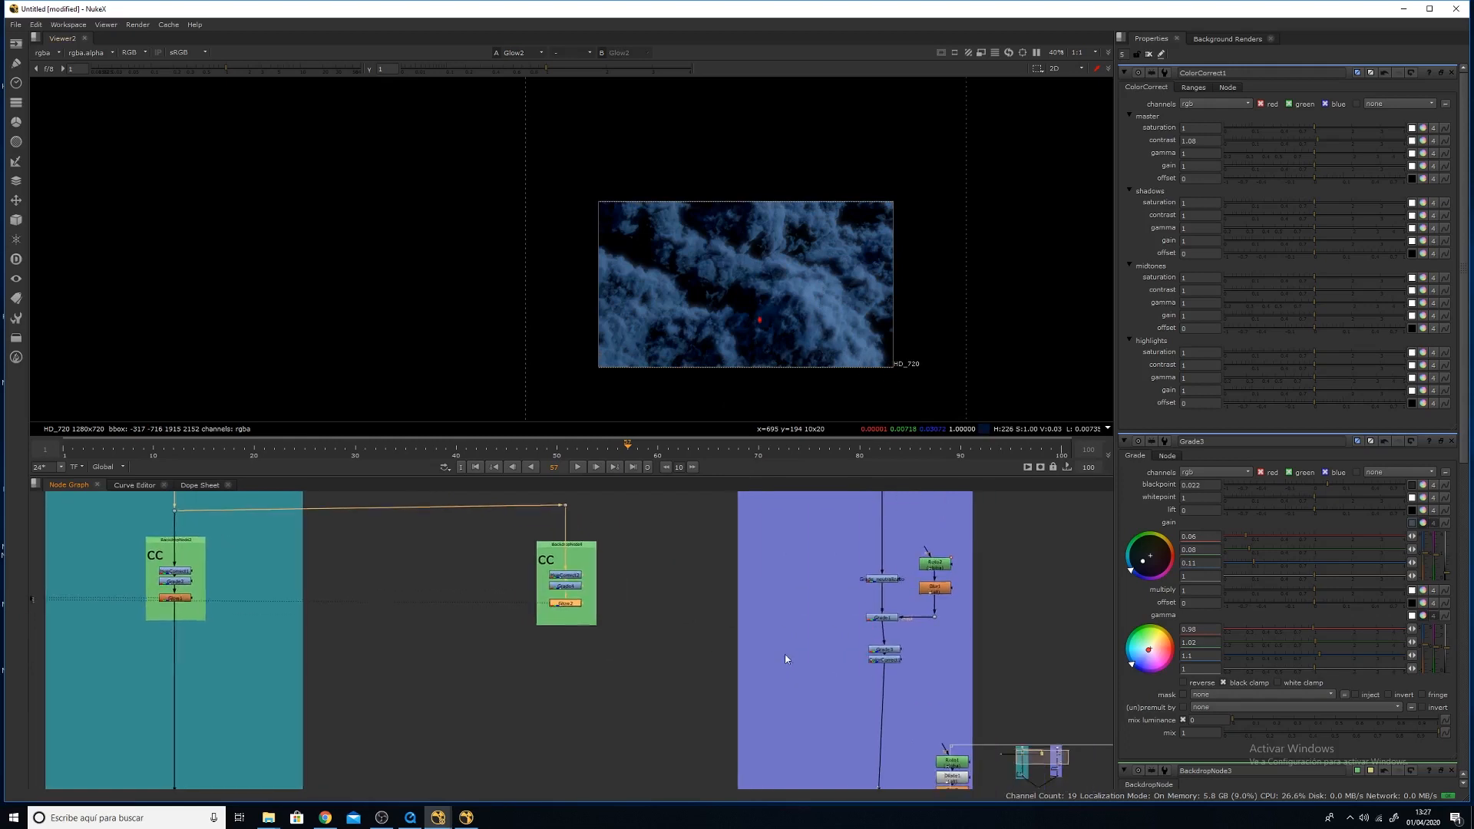
pyautogui.moveTo(878, 722); pyautogui.dragTo(867, 666, button='middle')
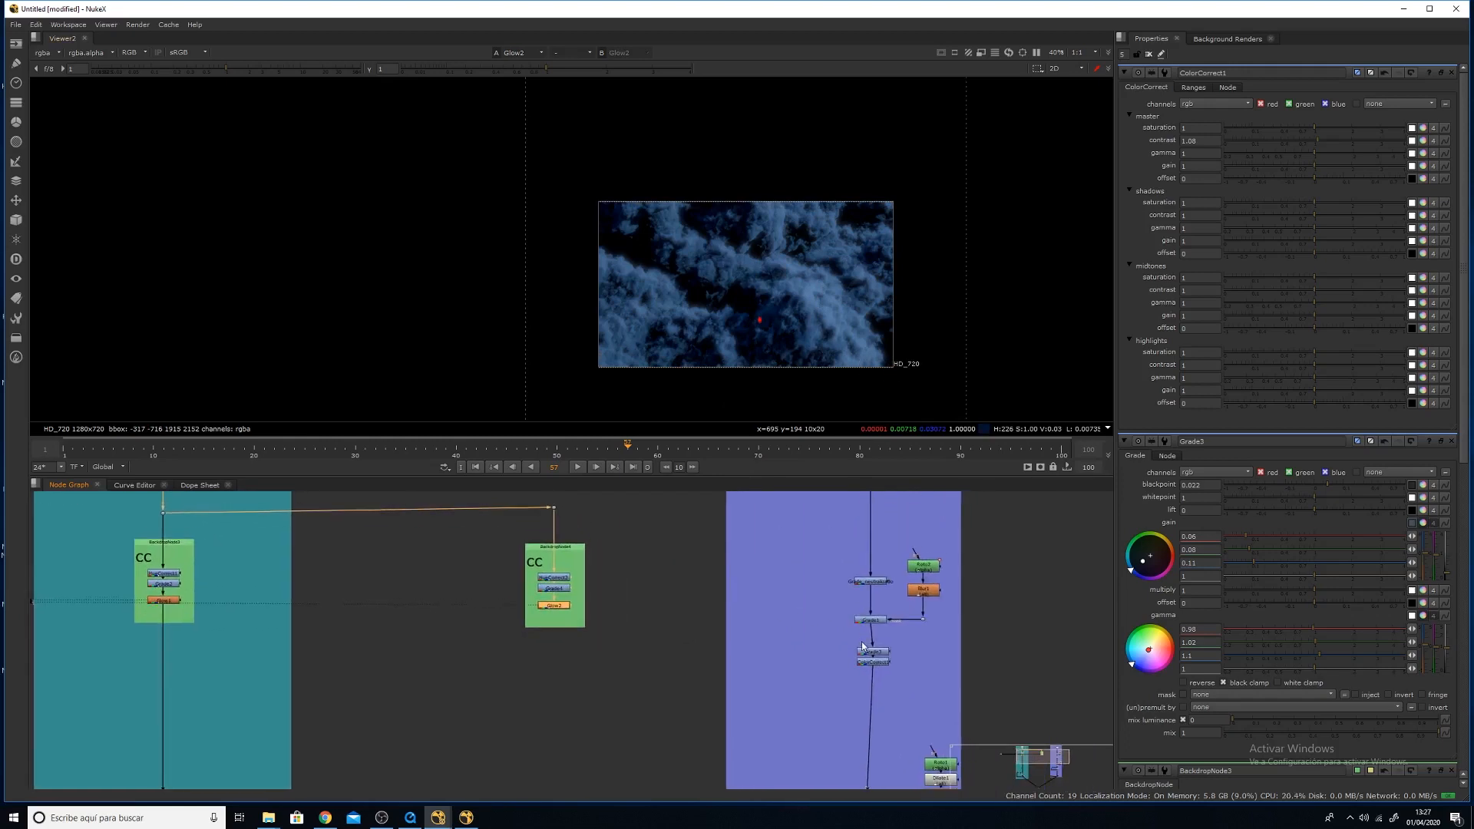
pyautogui.click(873, 662)
pyautogui.press('1')
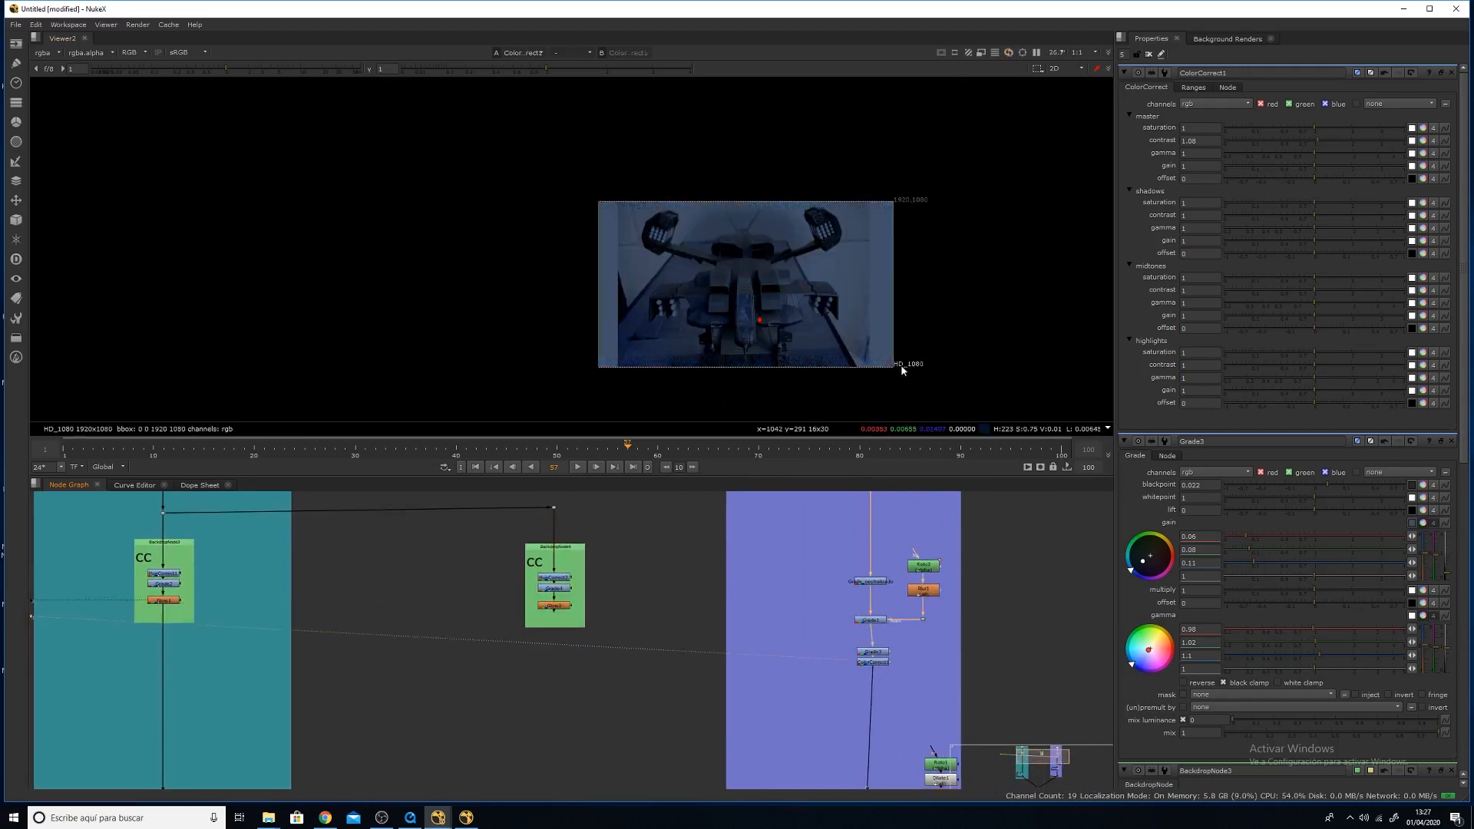
pyautogui.click(554, 606)
pyautogui.press('1')
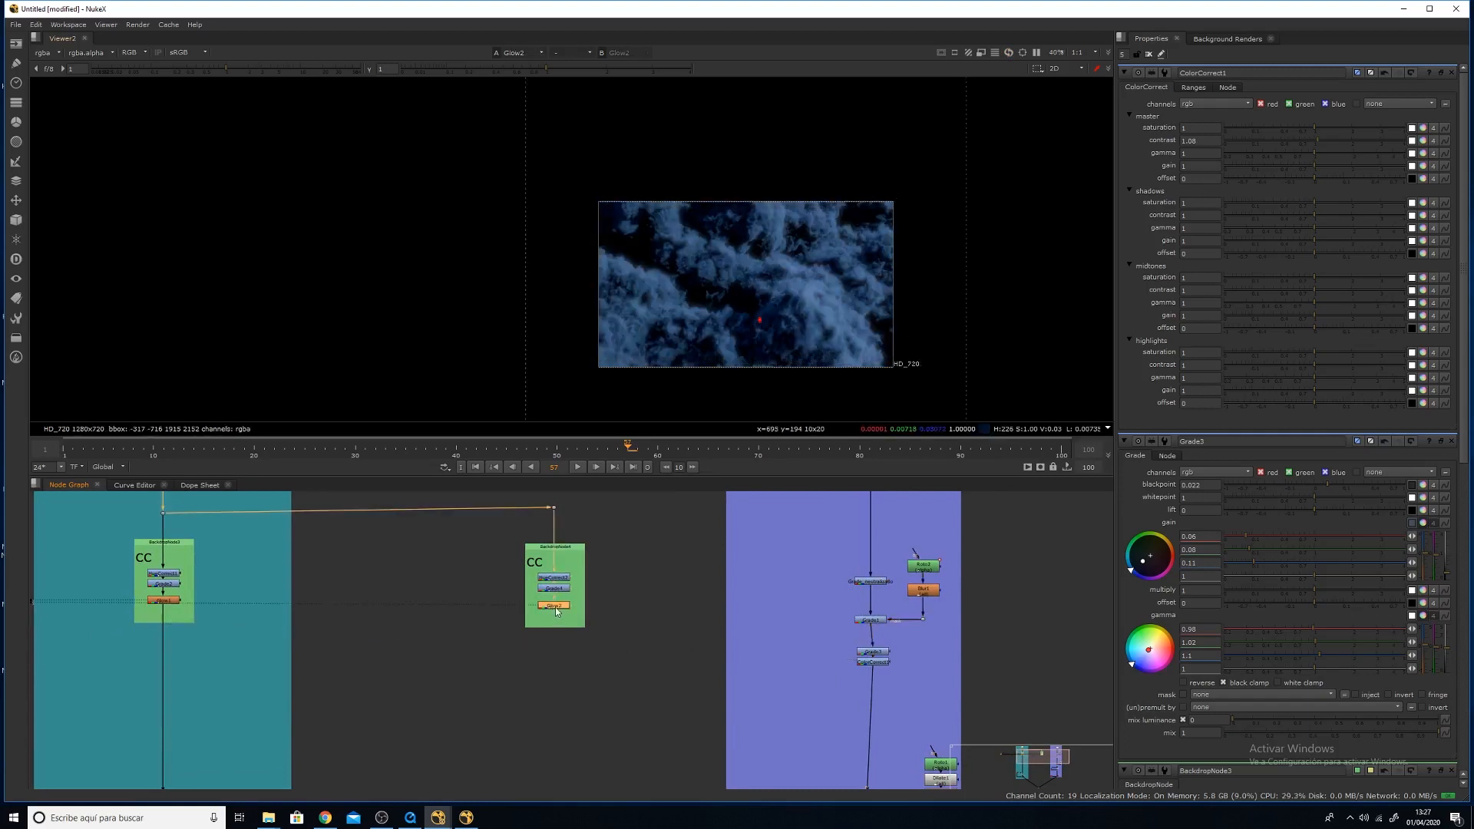
# Add a Reformat node after the copied Glow2 and align it beneath the copied CC group.
pyautogui.press('Tab')
pyautogui.write('ref')
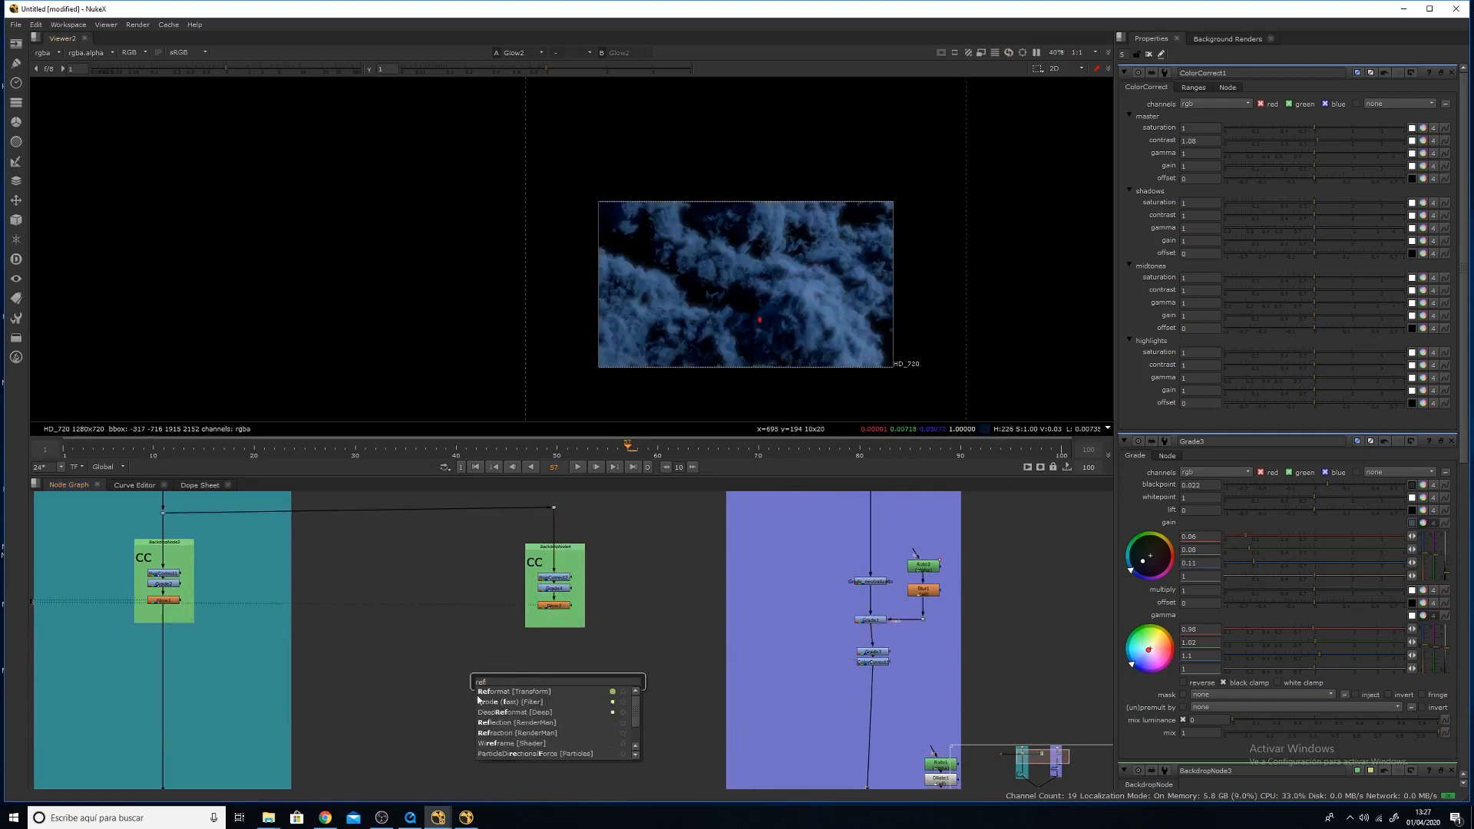
pyautogui.press('Return')
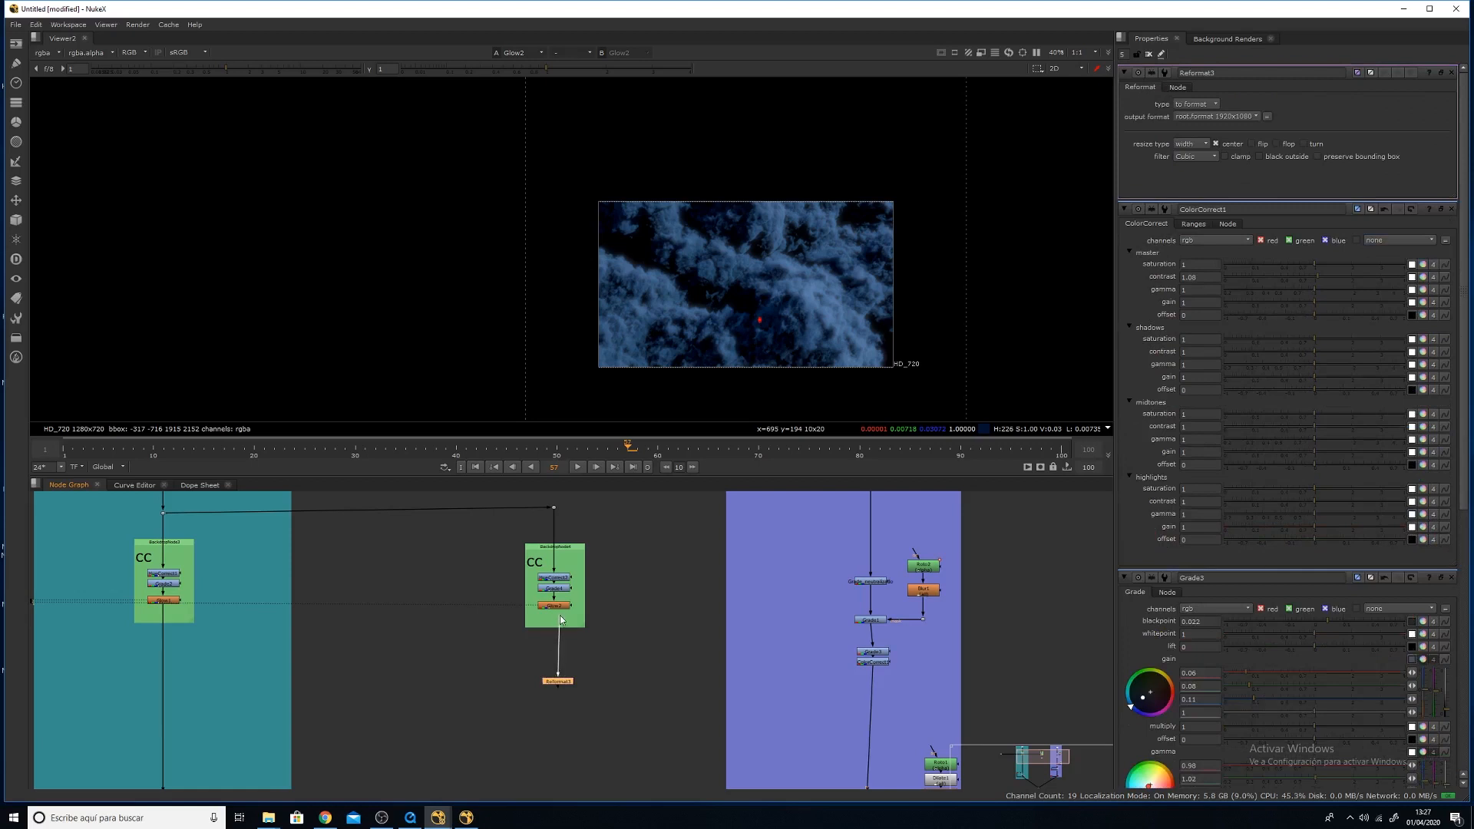
pyautogui.moveTo(560, 685); pyautogui.dragTo(555, 678)
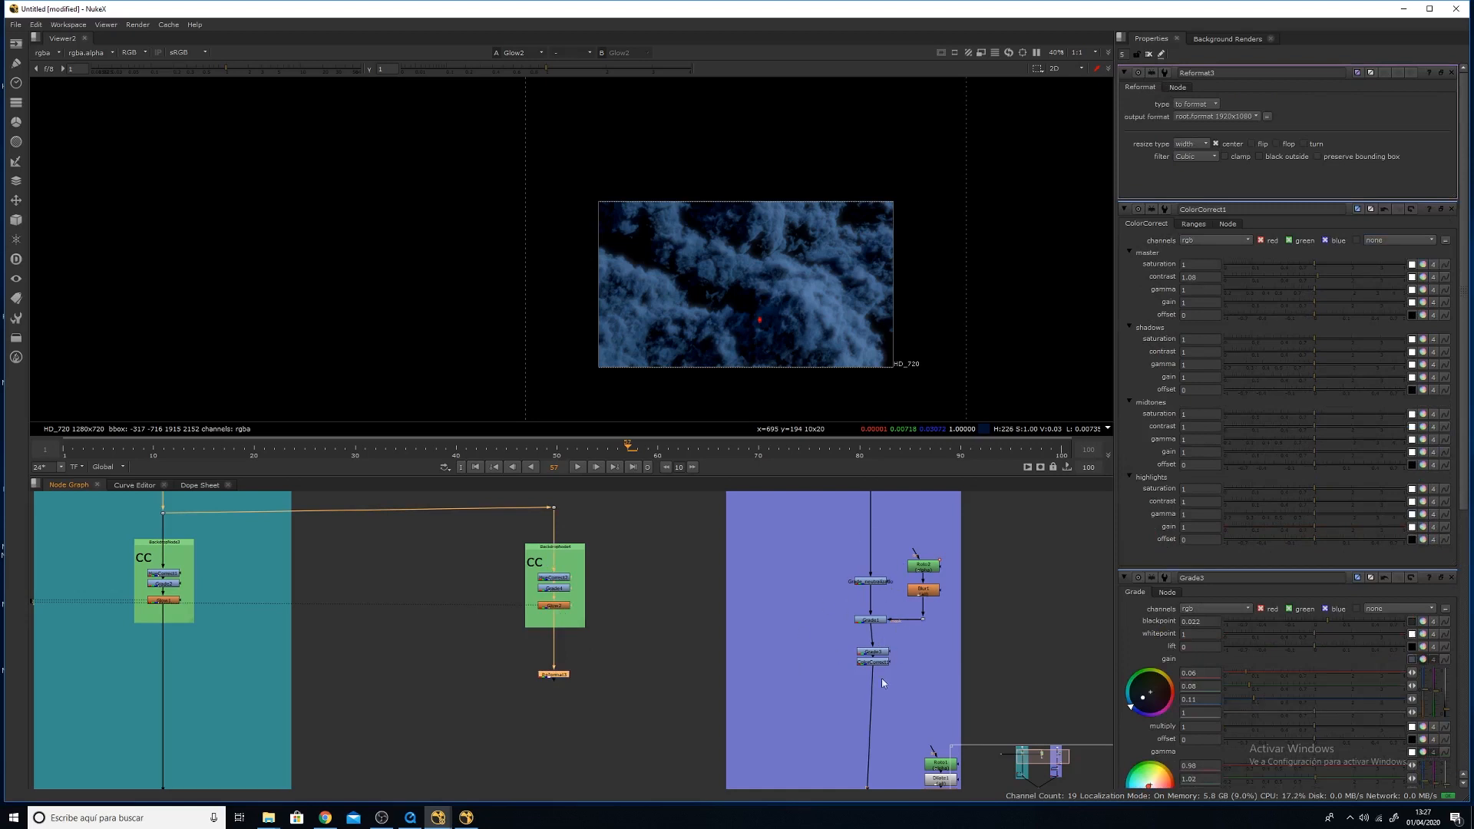
# Keep the Reformat output at root.format 1920x1080, view its result, and enable preserve bounding box.
pyautogui.moveTo(760, 566)
pyautogui.mouseDown(button='middle')
pyautogui.moveTo(735, 669)
pyautogui.moveTo(734, 576)
pyautogui.mouseUp(button='middle')
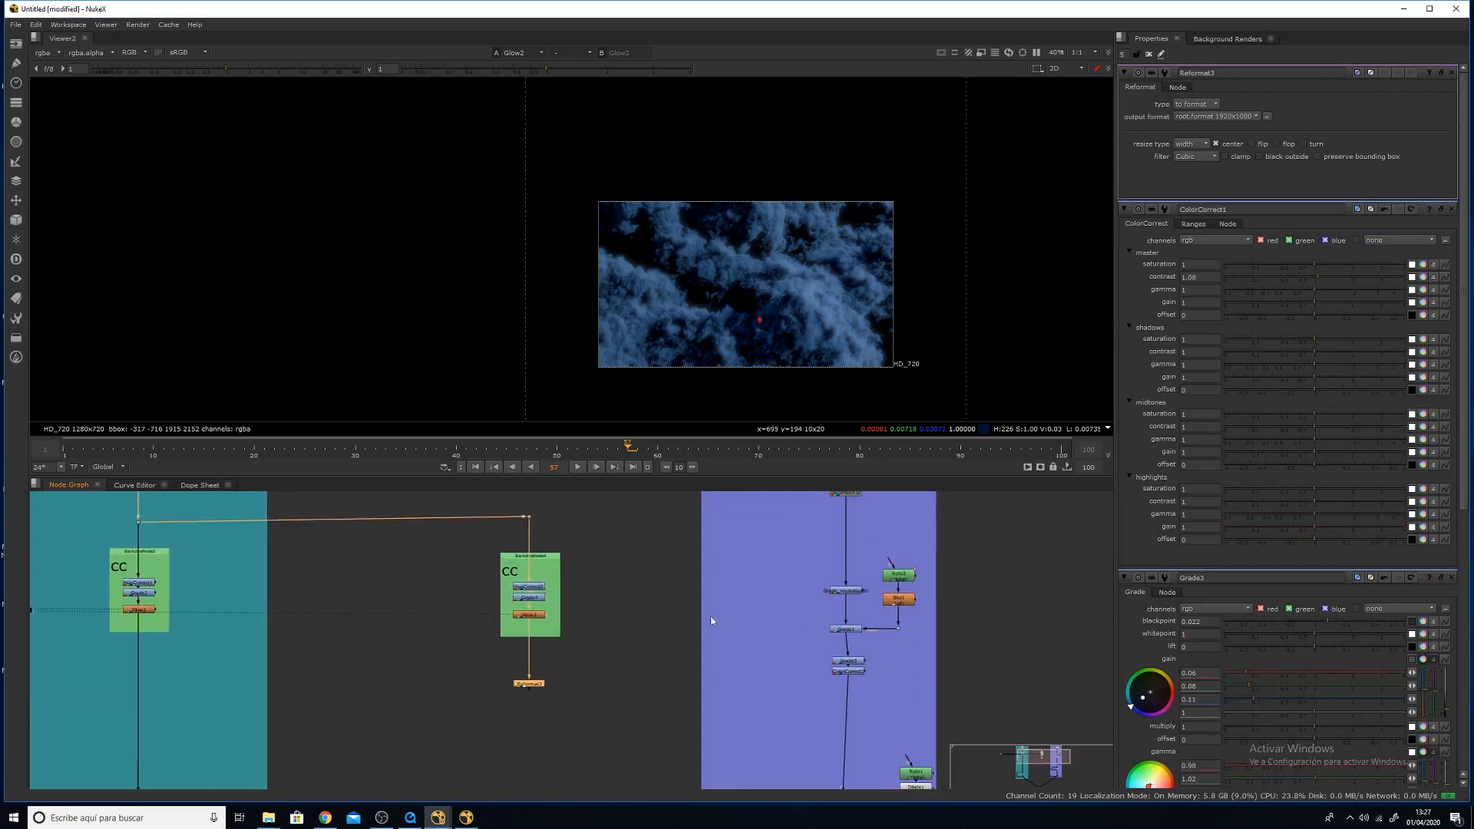
pyautogui.moveTo(606, 656); pyautogui.dragTo(610, 650, button='middle')
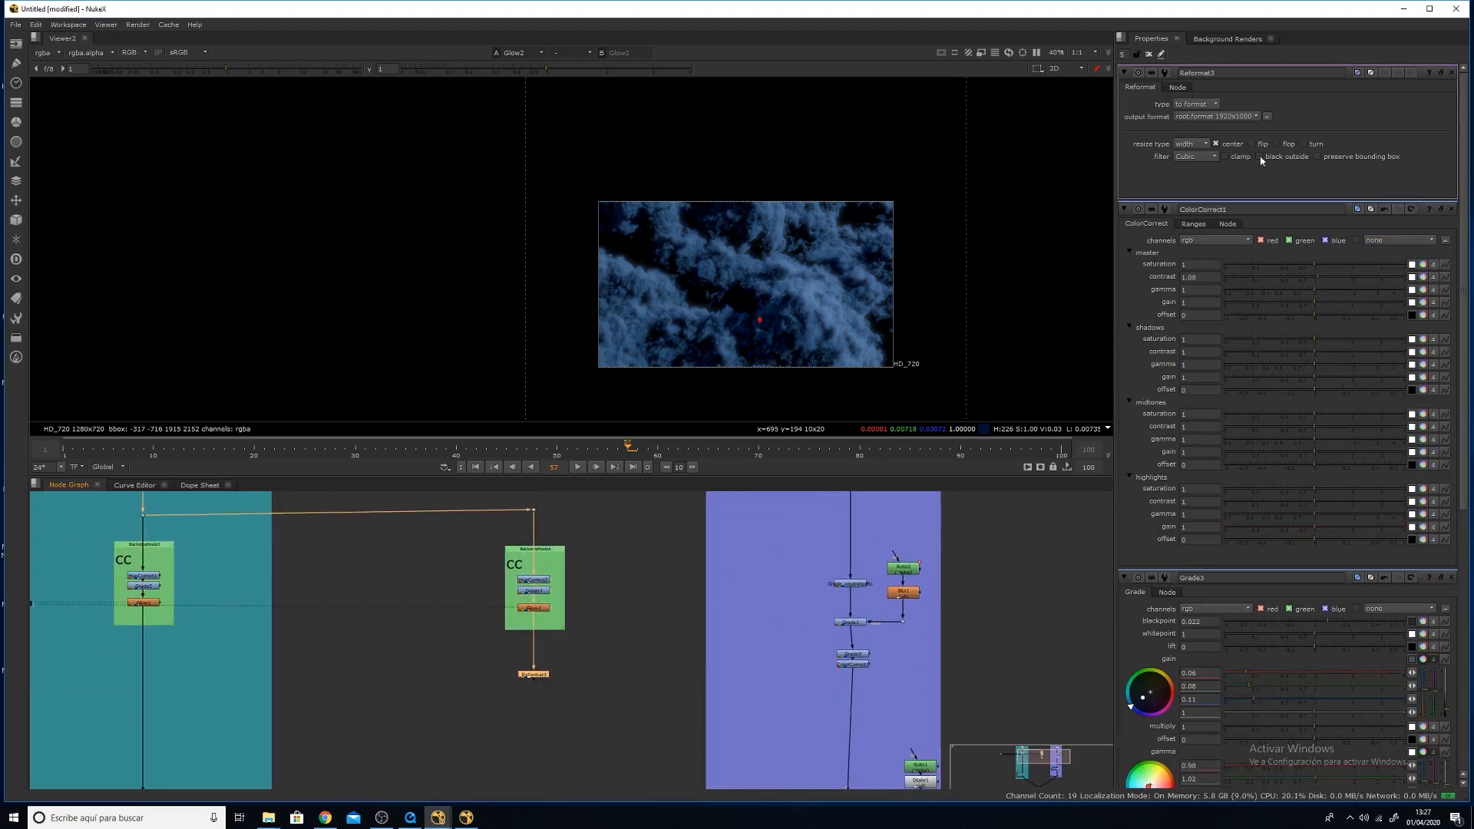
pyautogui.click(1245, 116)
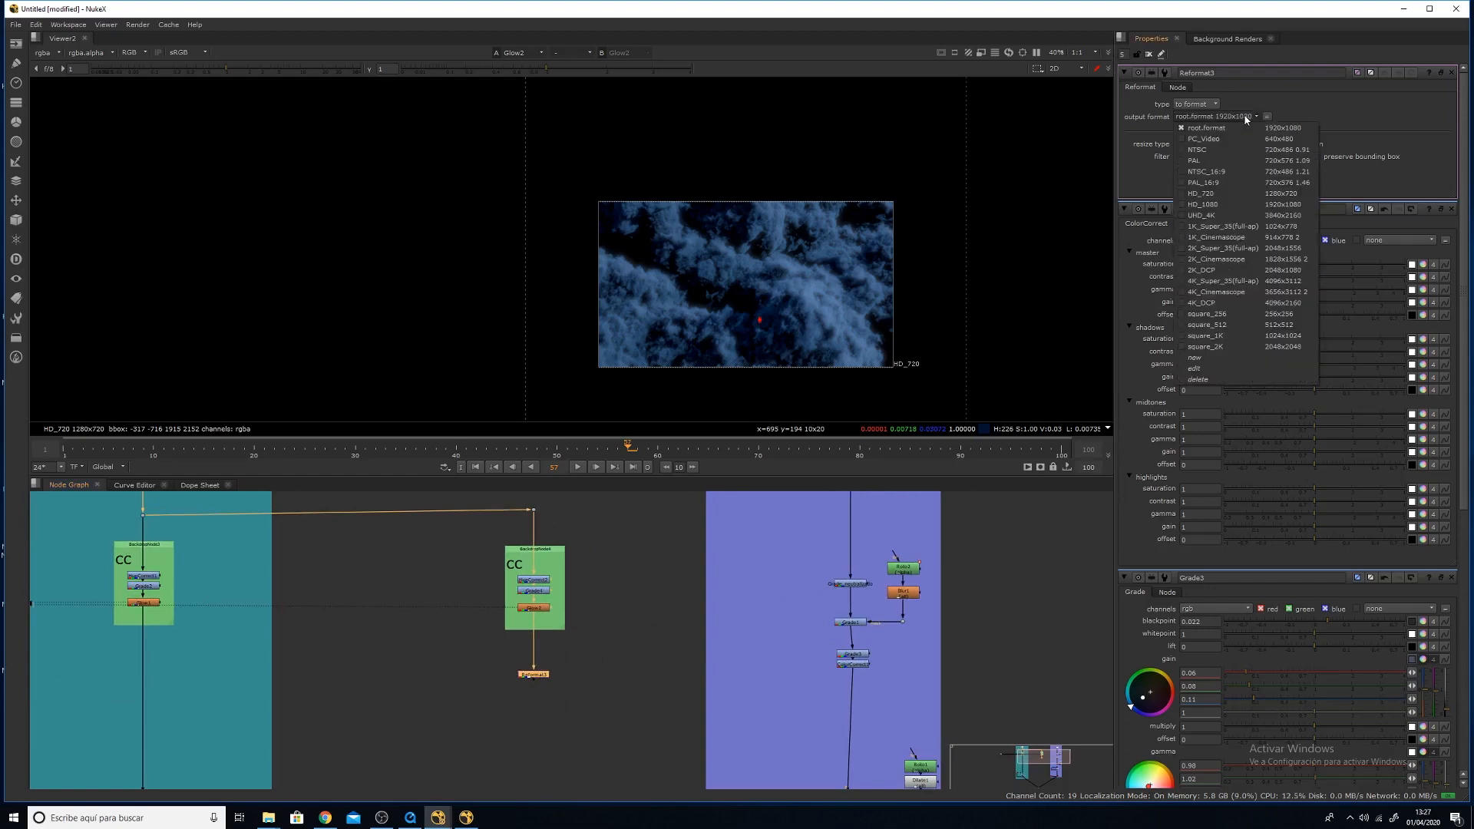
pyautogui.click(1290, 122)
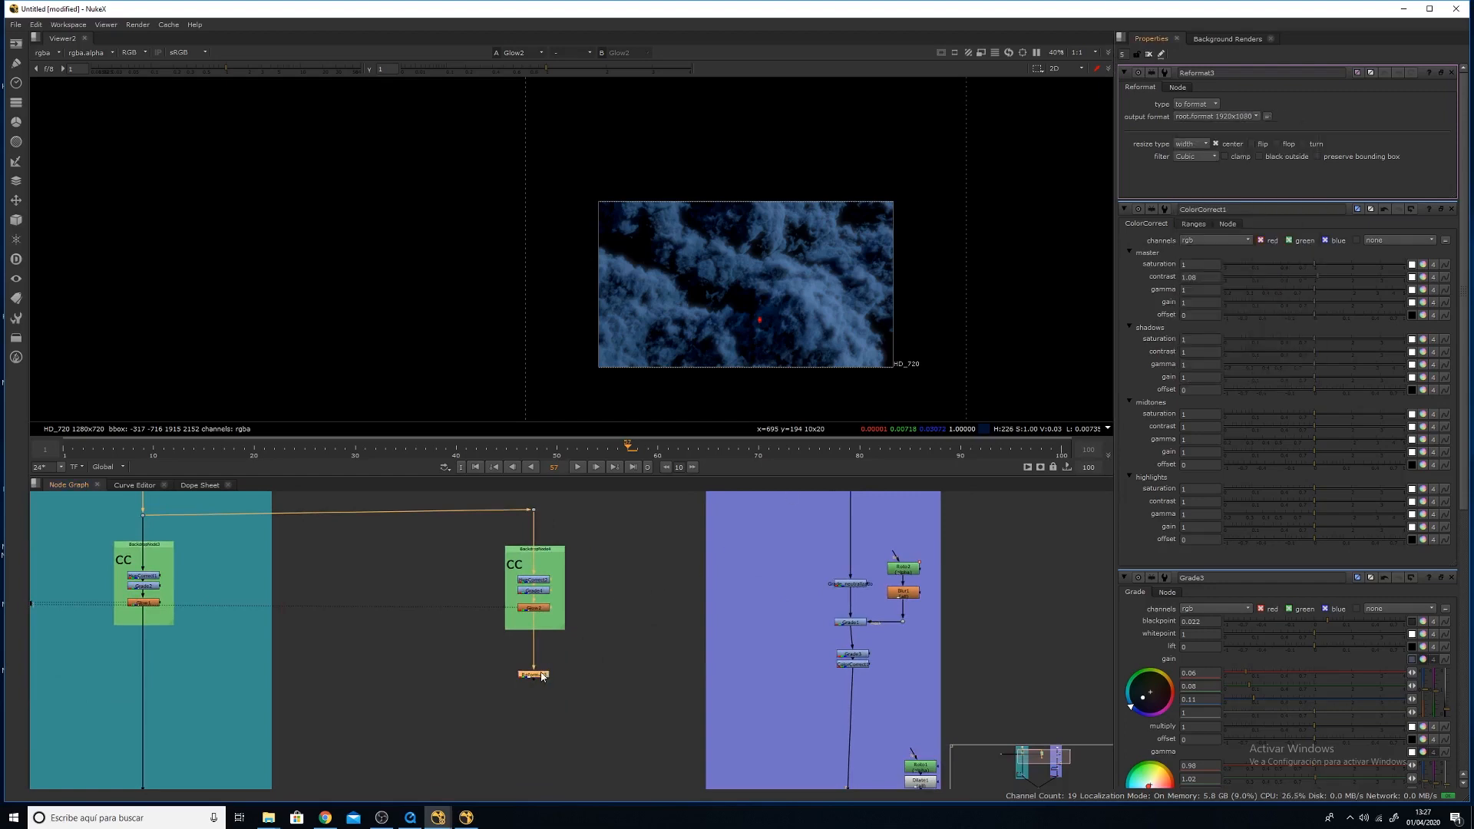
pyautogui.press('1')
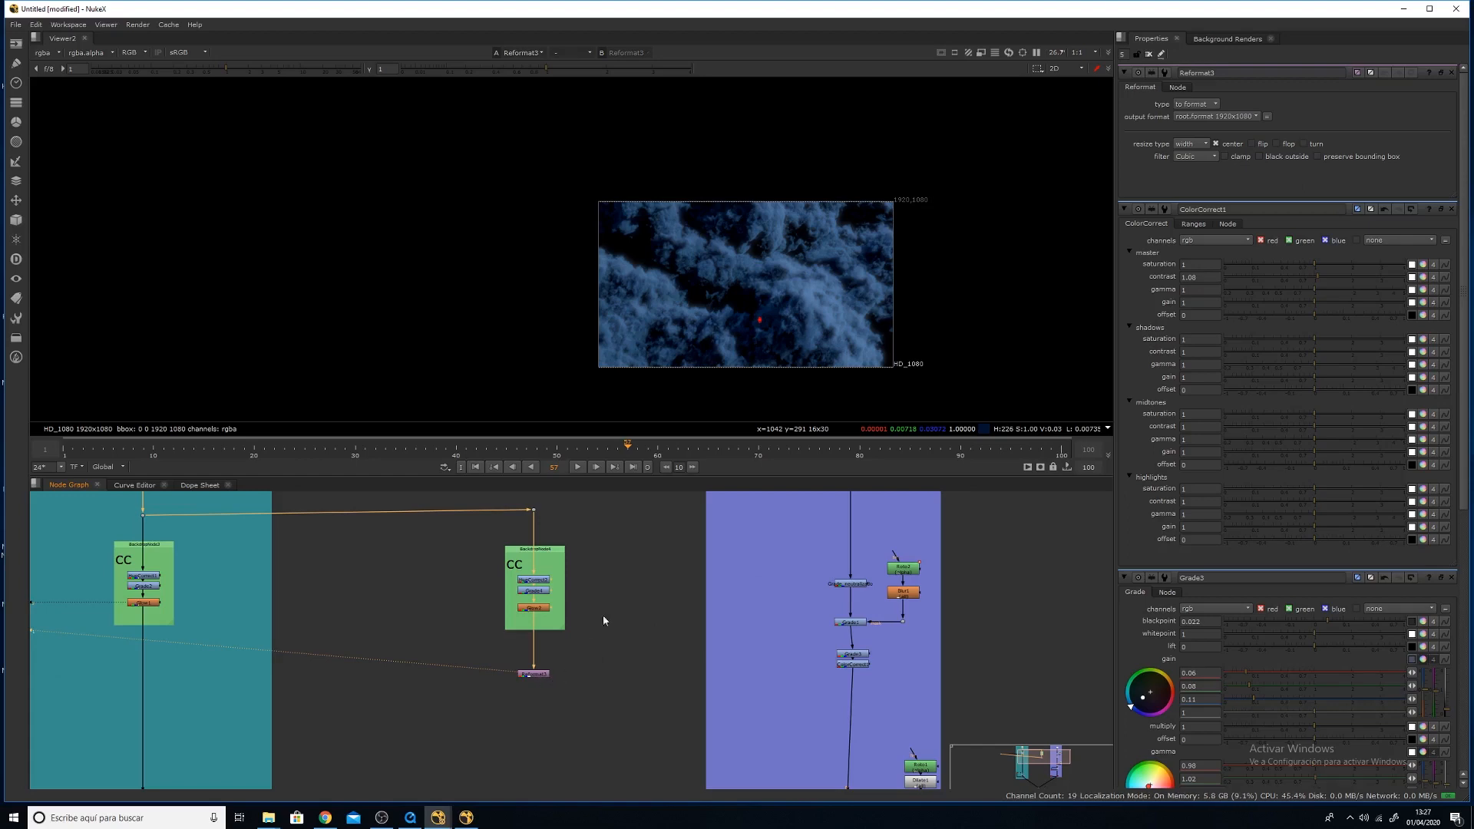
pyautogui.click(532, 674)
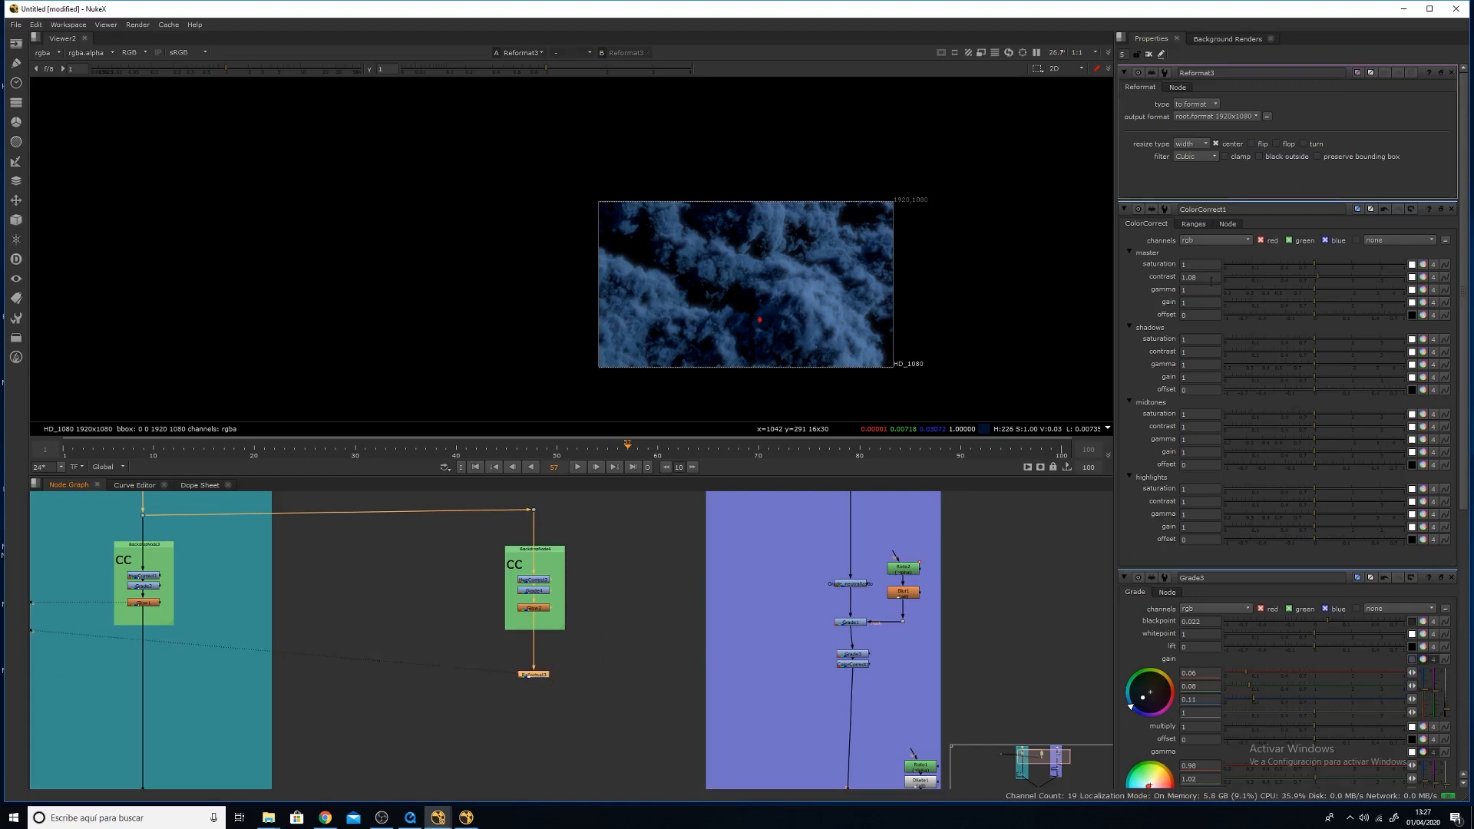
pyautogui.click(1345, 158)
pyautogui.scroll(-3, 849, 245)
# Add a Transform node directly after the Reformat in the copied clouds branch.
pyautogui.scroll(3, 562, 665)
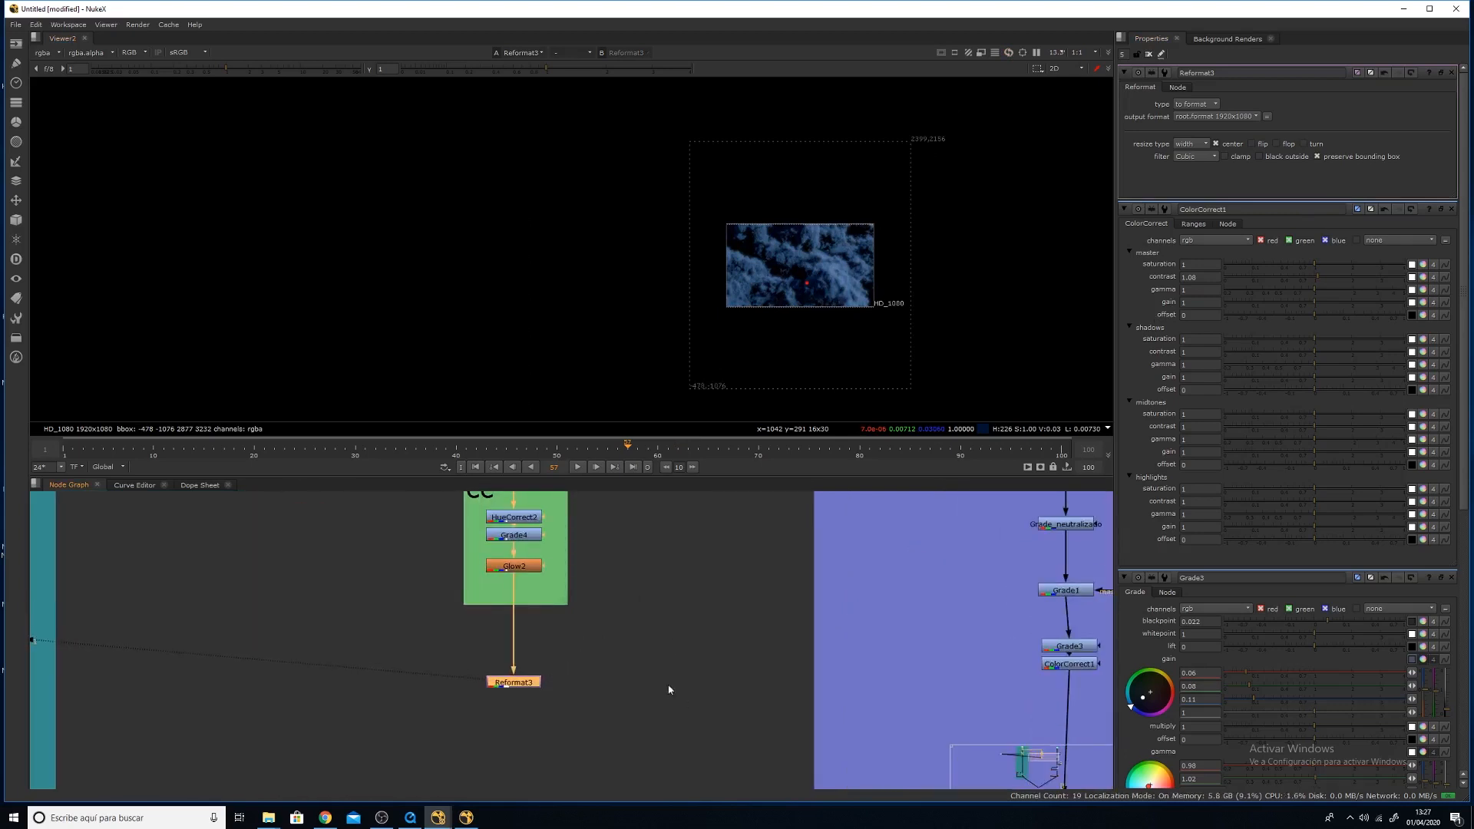
pyautogui.press('t')
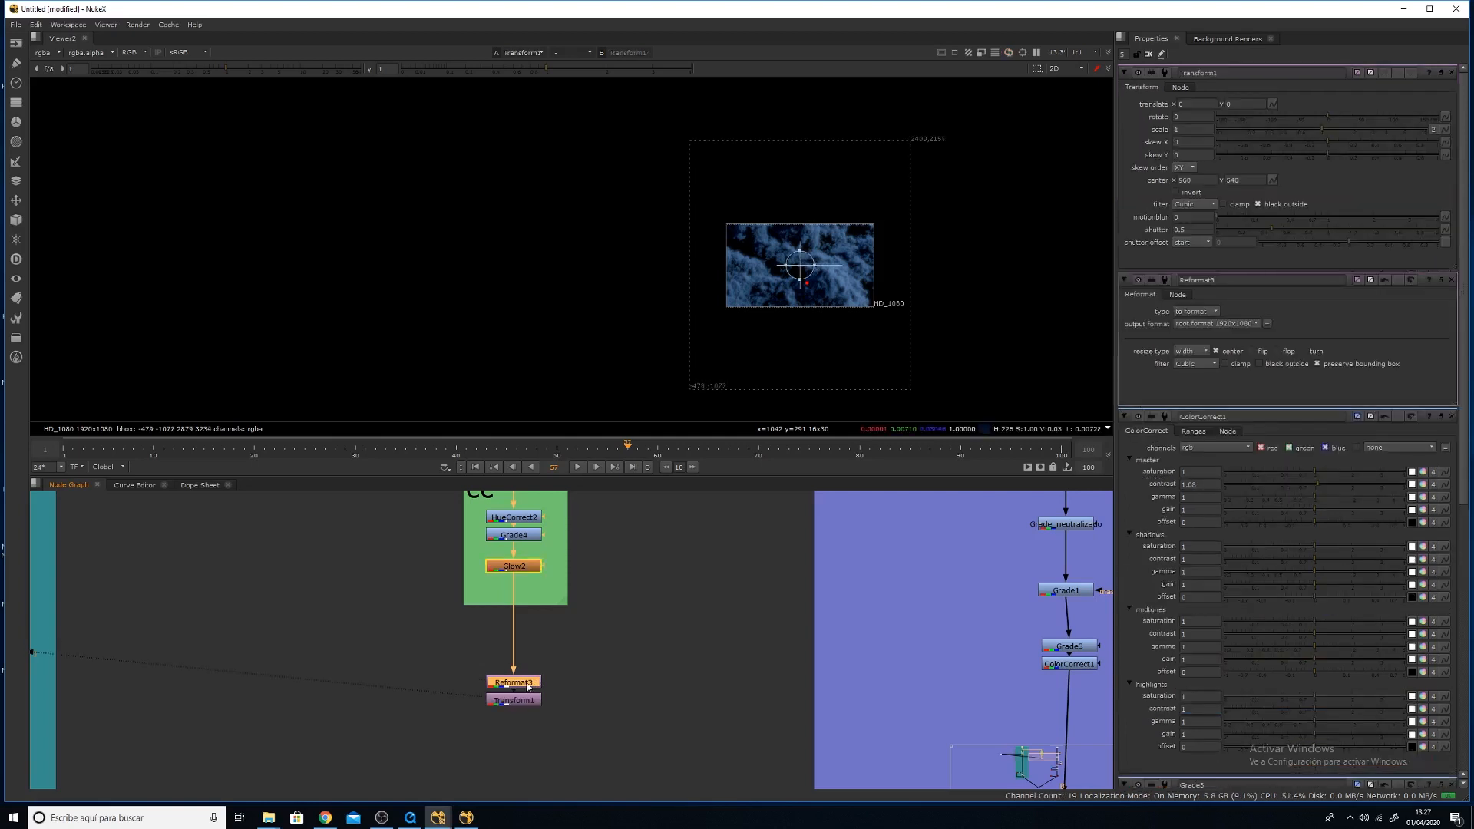
pyautogui.click(524, 699)
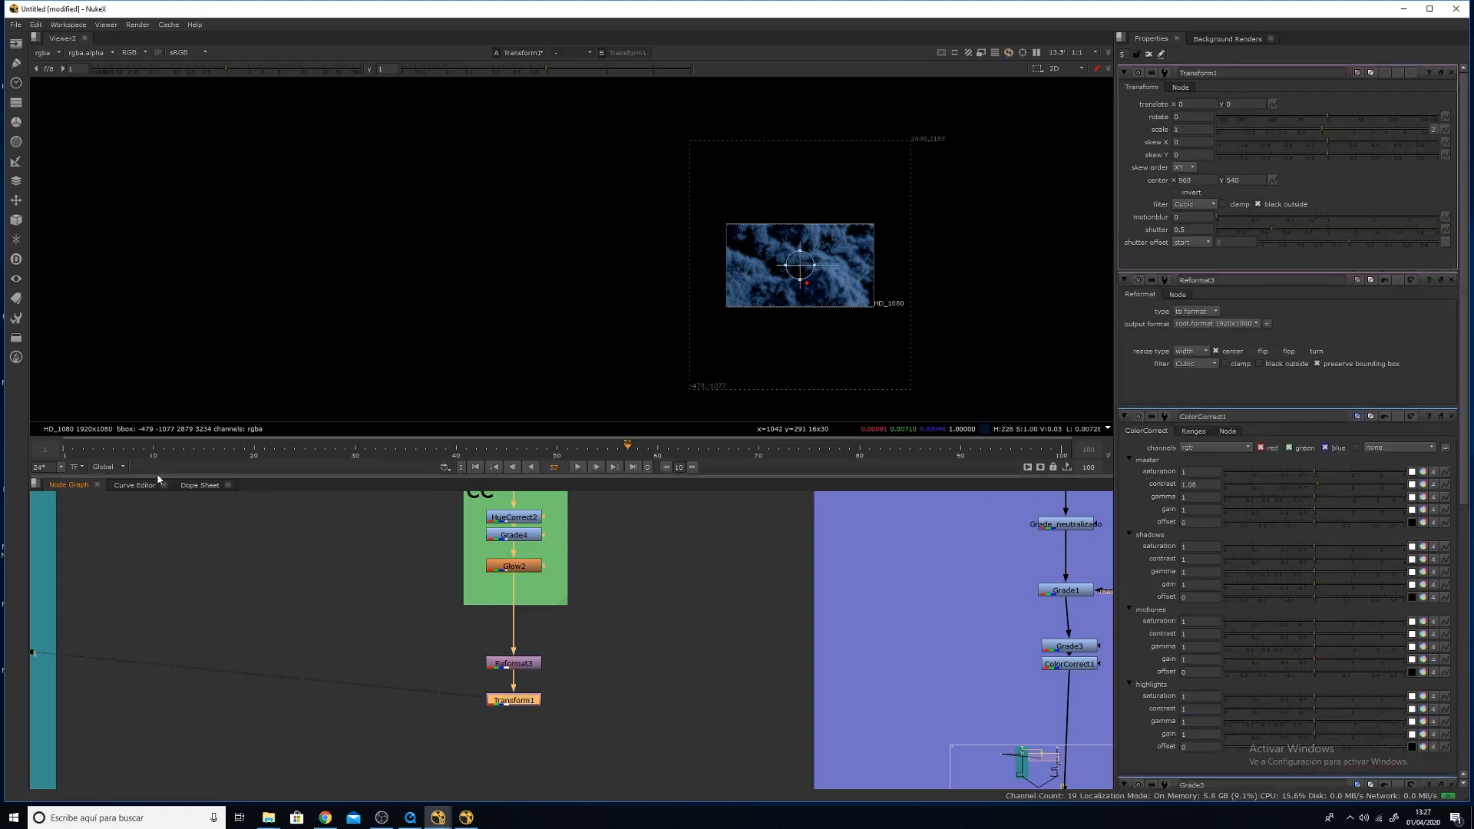
# At frame 1, move the clouds down to a translate of about x 35, y -1010 and set a translate key.
pyautogui.click(66, 449)
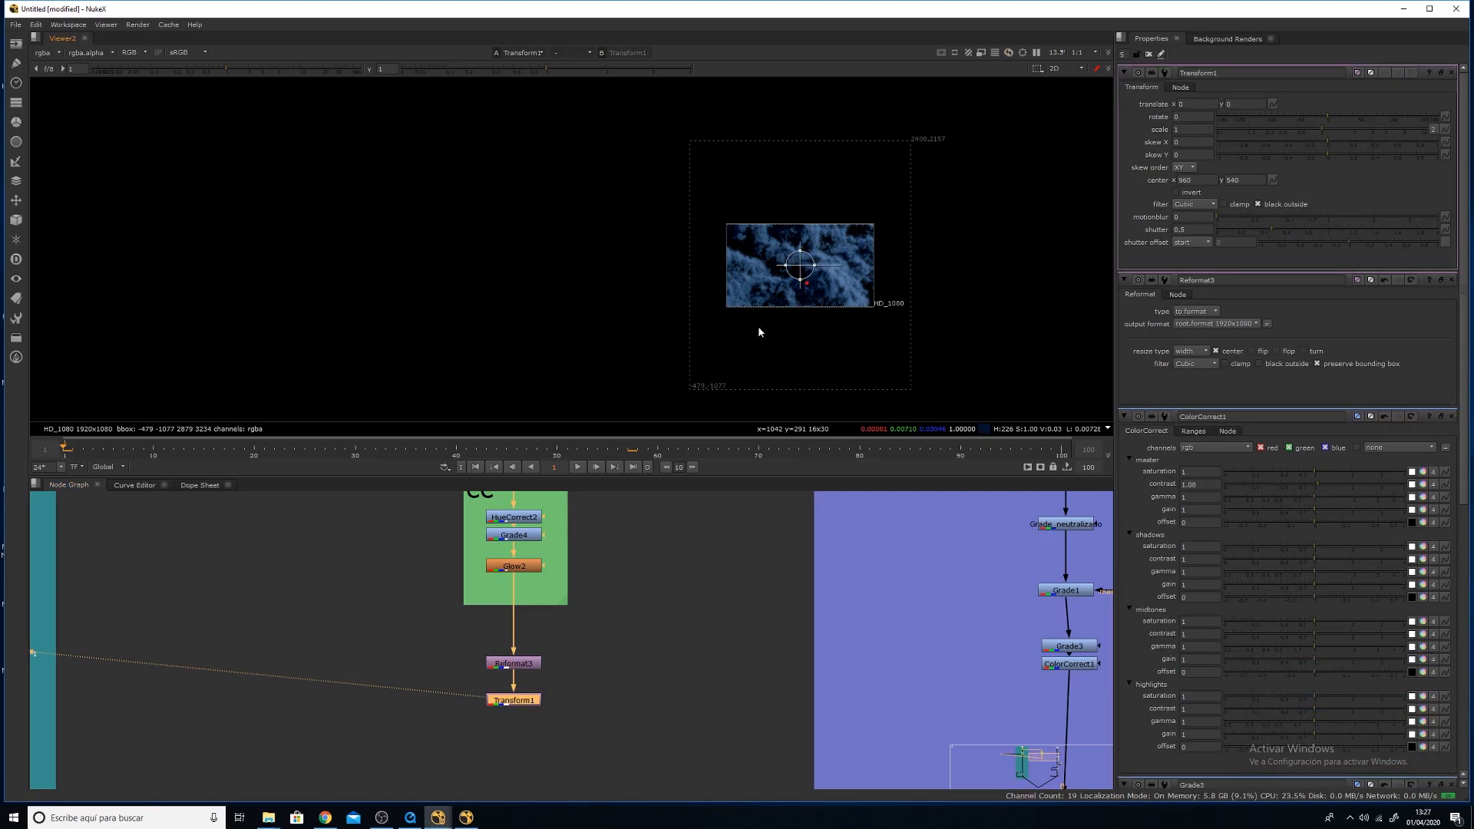
pyautogui.moveTo(800, 266); pyautogui.dragTo(804, 342)
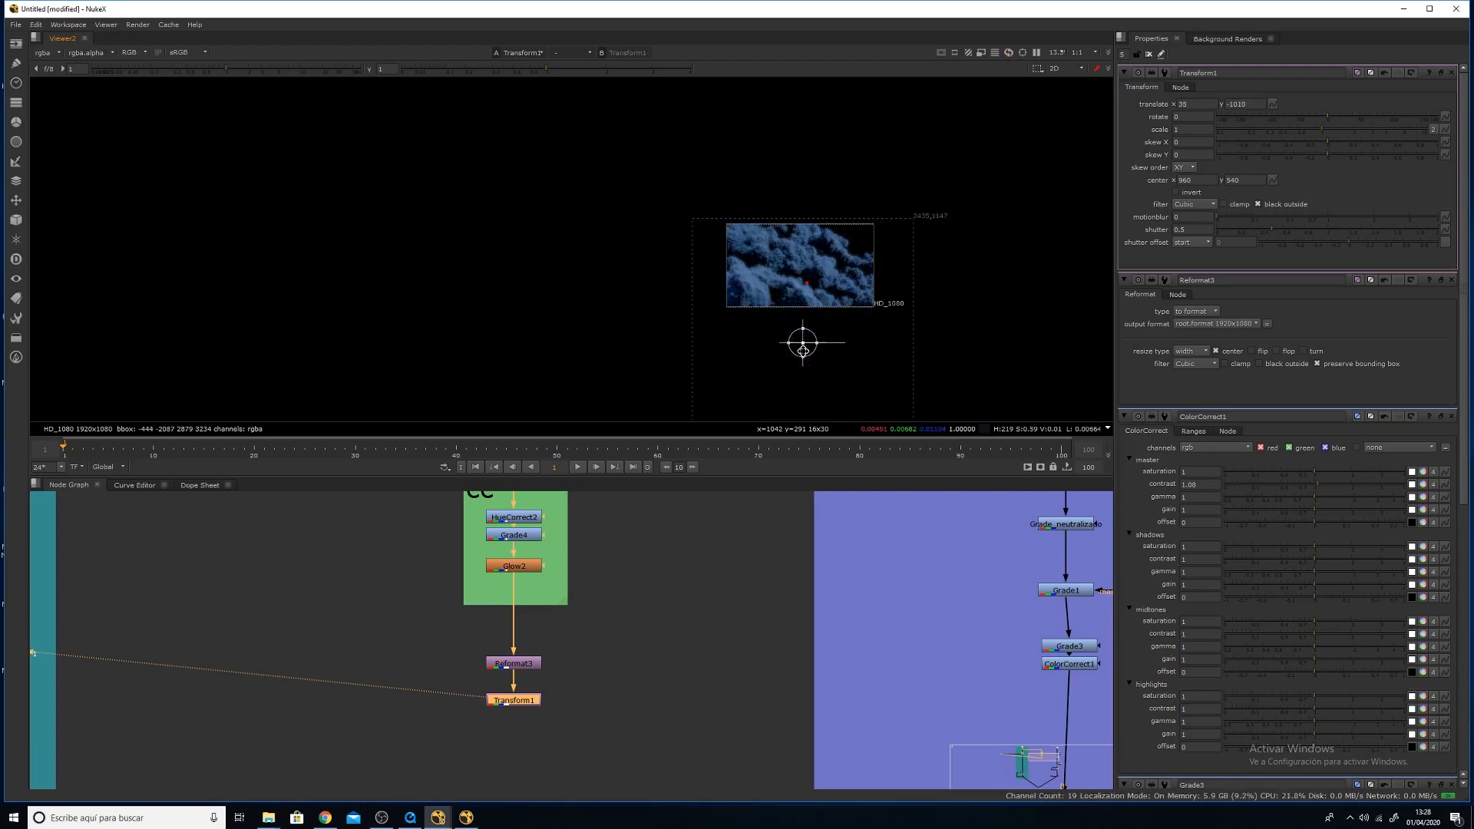
pyautogui.click(1274, 106)
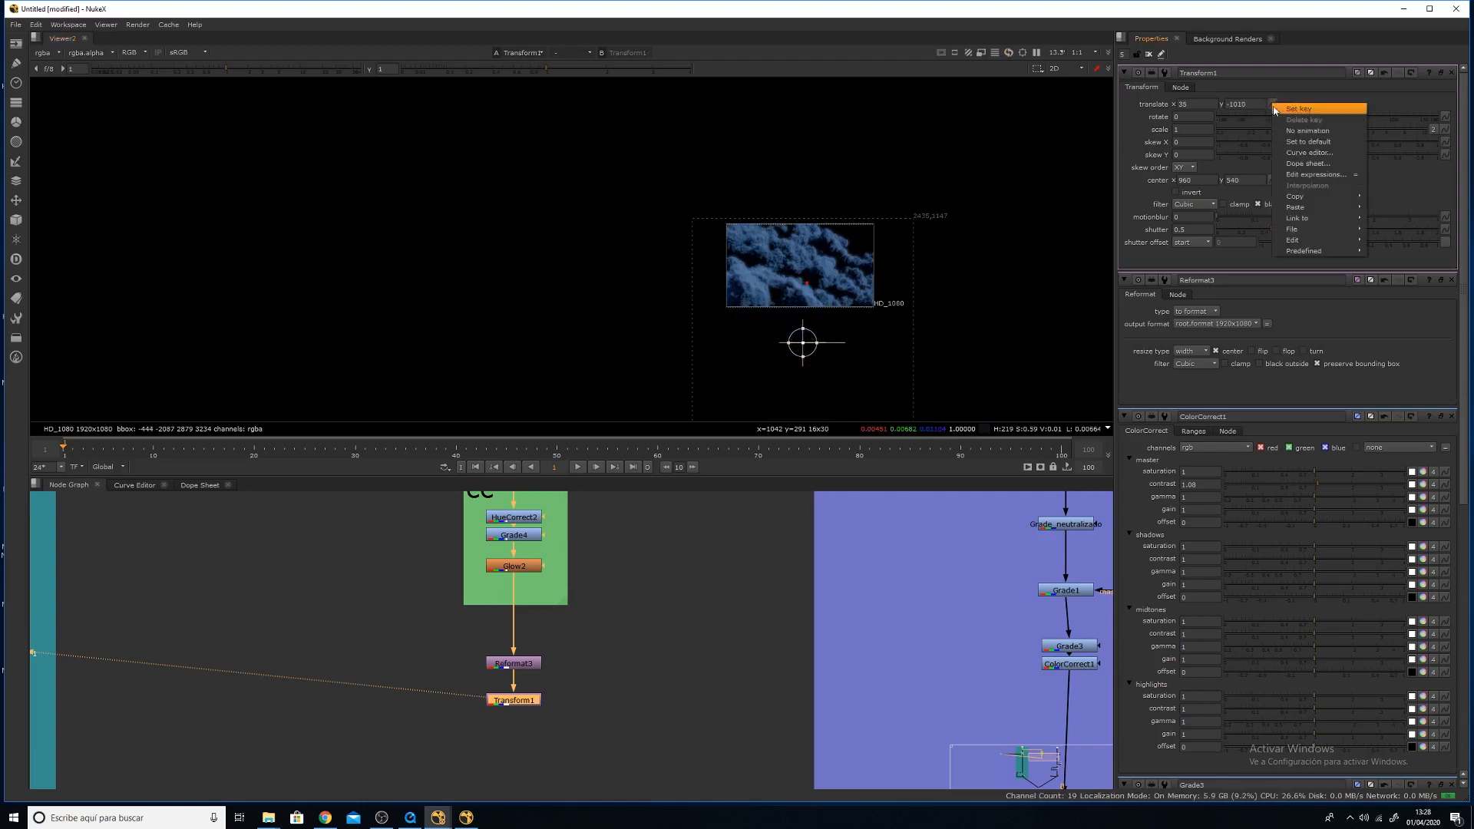
pyautogui.click(1301, 109)
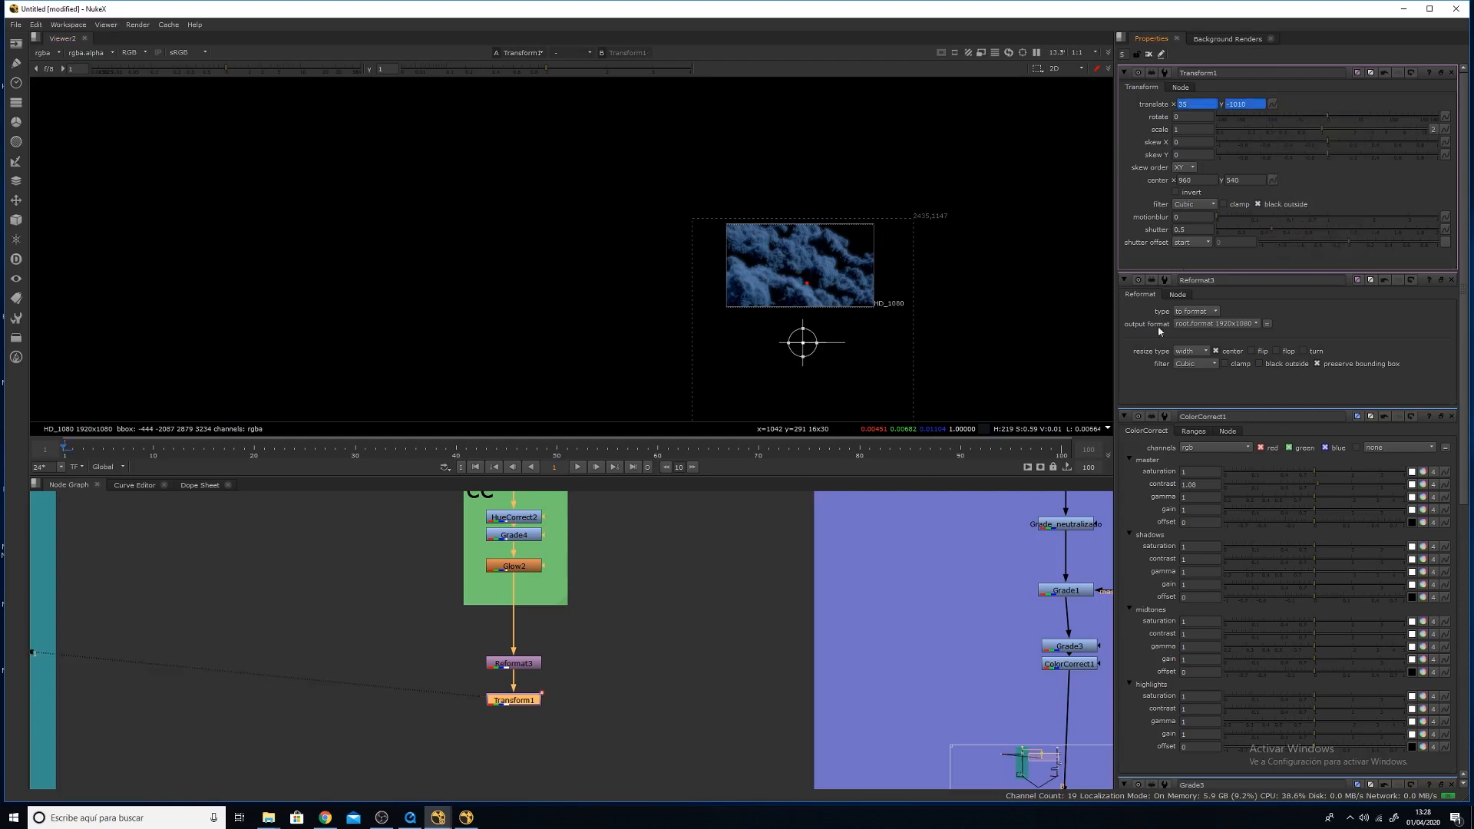
# At frame 100, move the clouds up to a translate of about x 50, y 1040, and play the animation from frame 1.
pyautogui.click(1063, 453)
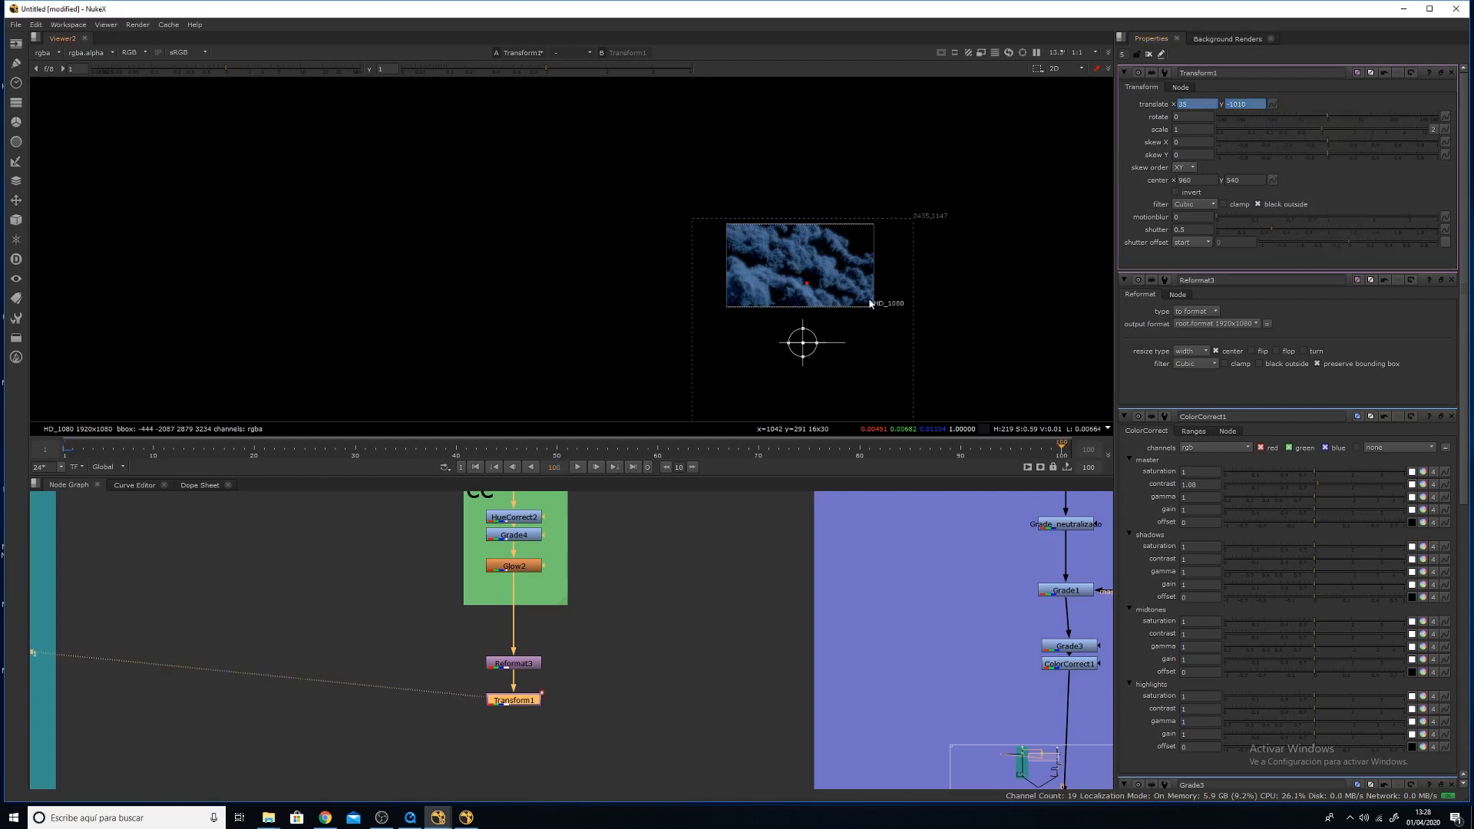
pyautogui.moveTo(802, 342); pyautogui.dragTo(824, 182)
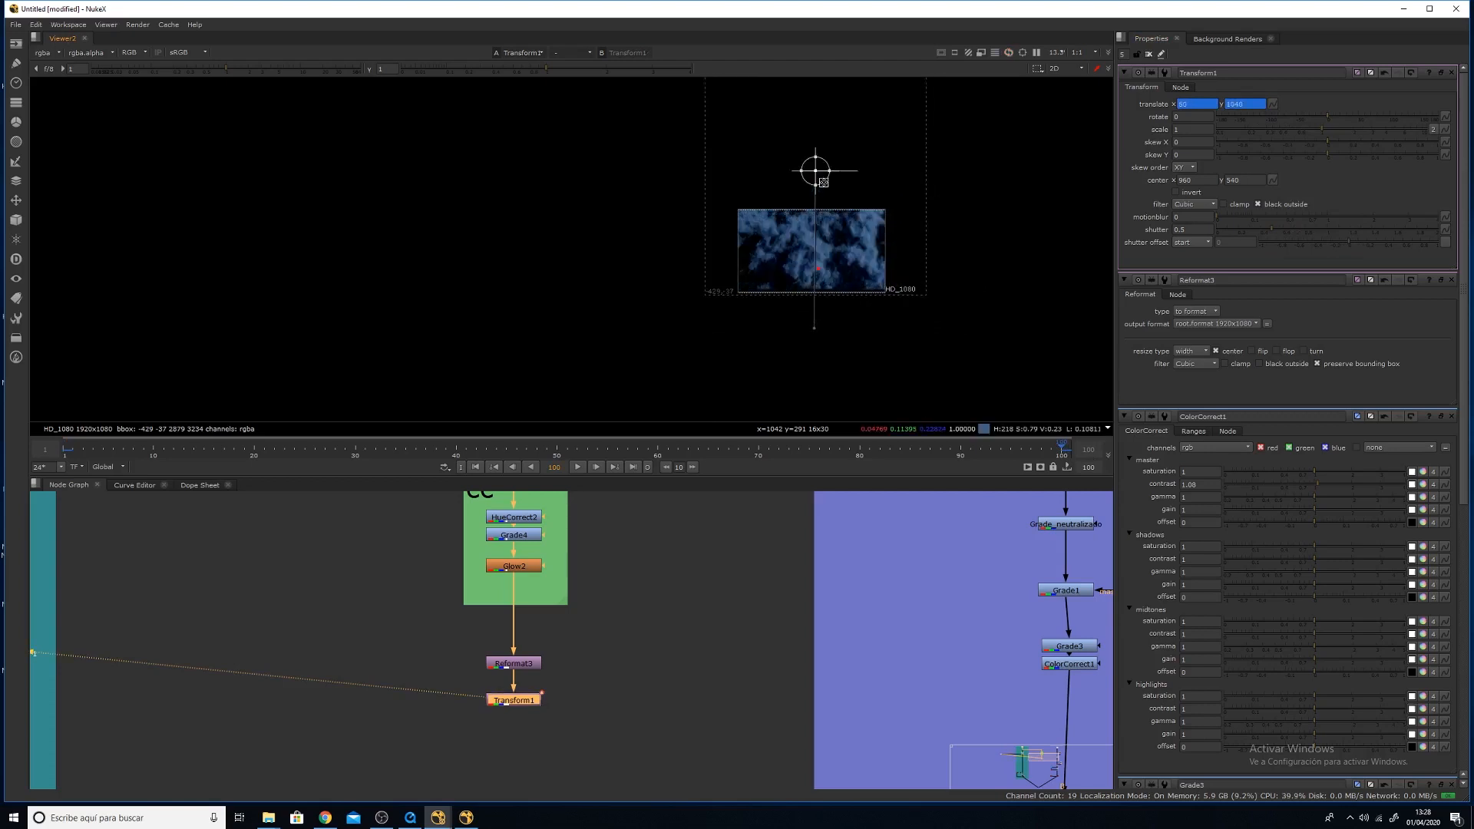
pyautogui.moveTo(1025, 455); pyautogui.dragTo(66, 426)
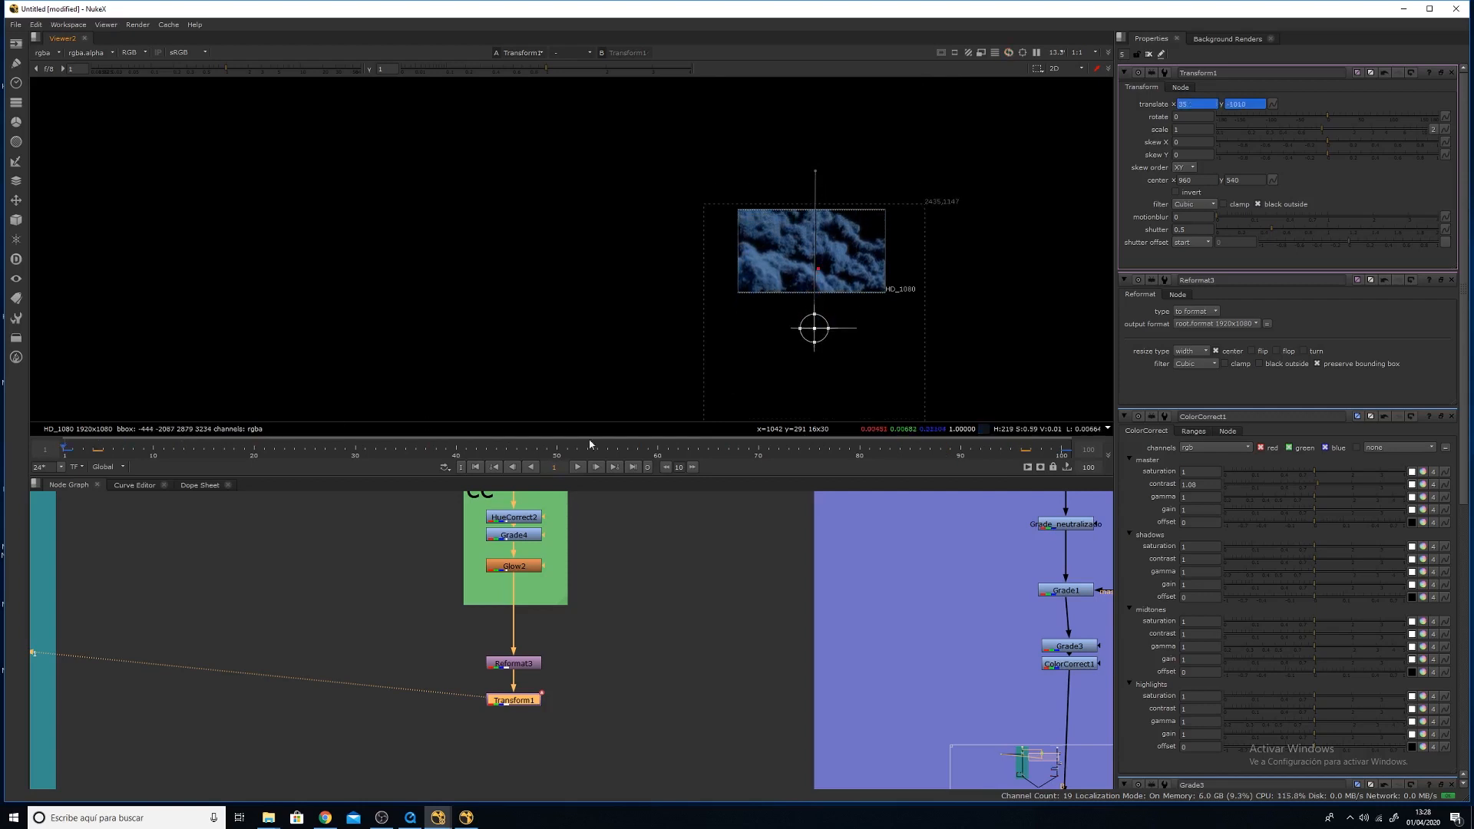
pyautogui.click(577, 467)
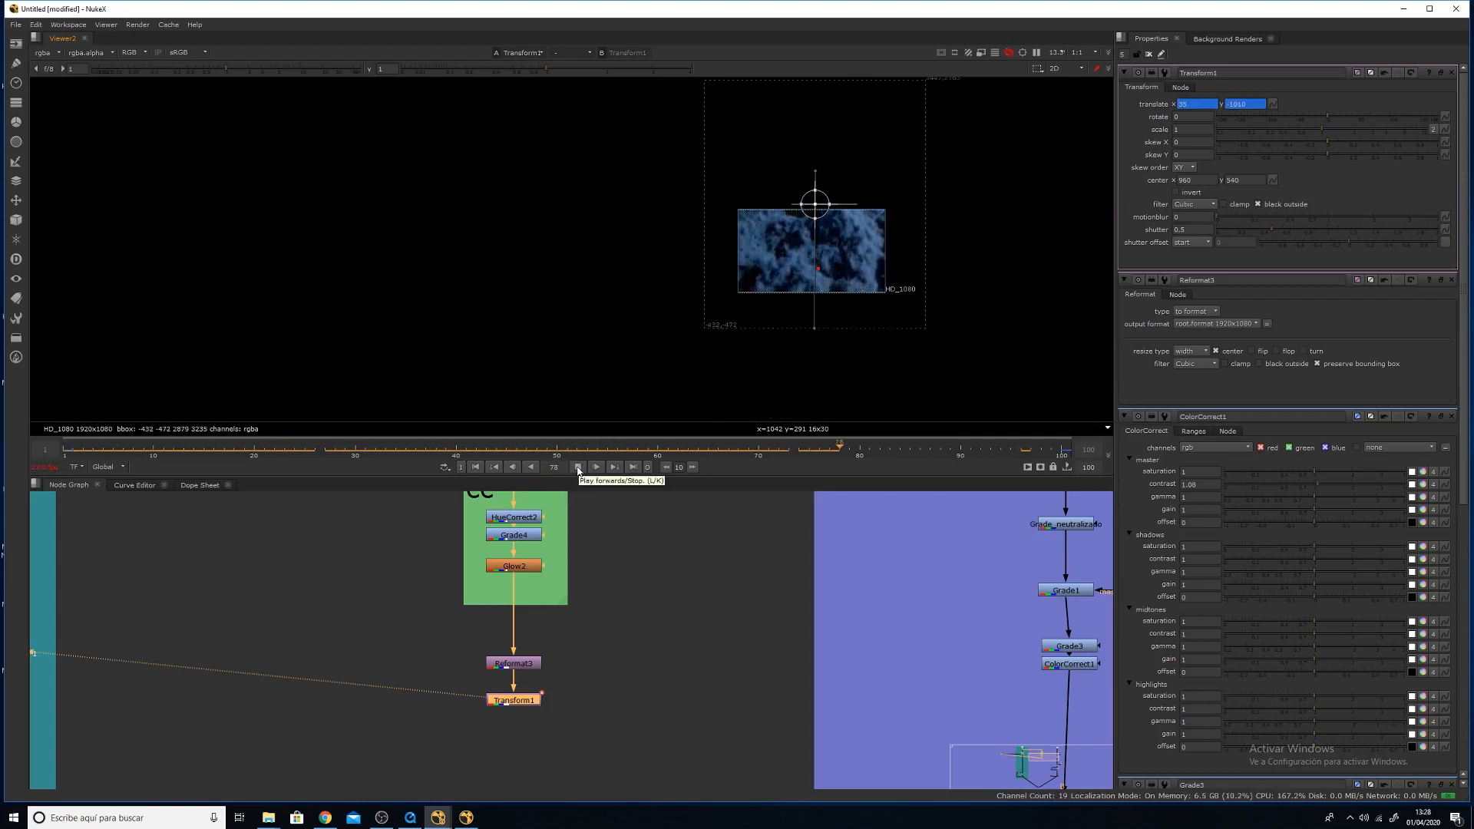
# Stop the animation playback and close all open node properties.
pyautogui.click(577, 467)
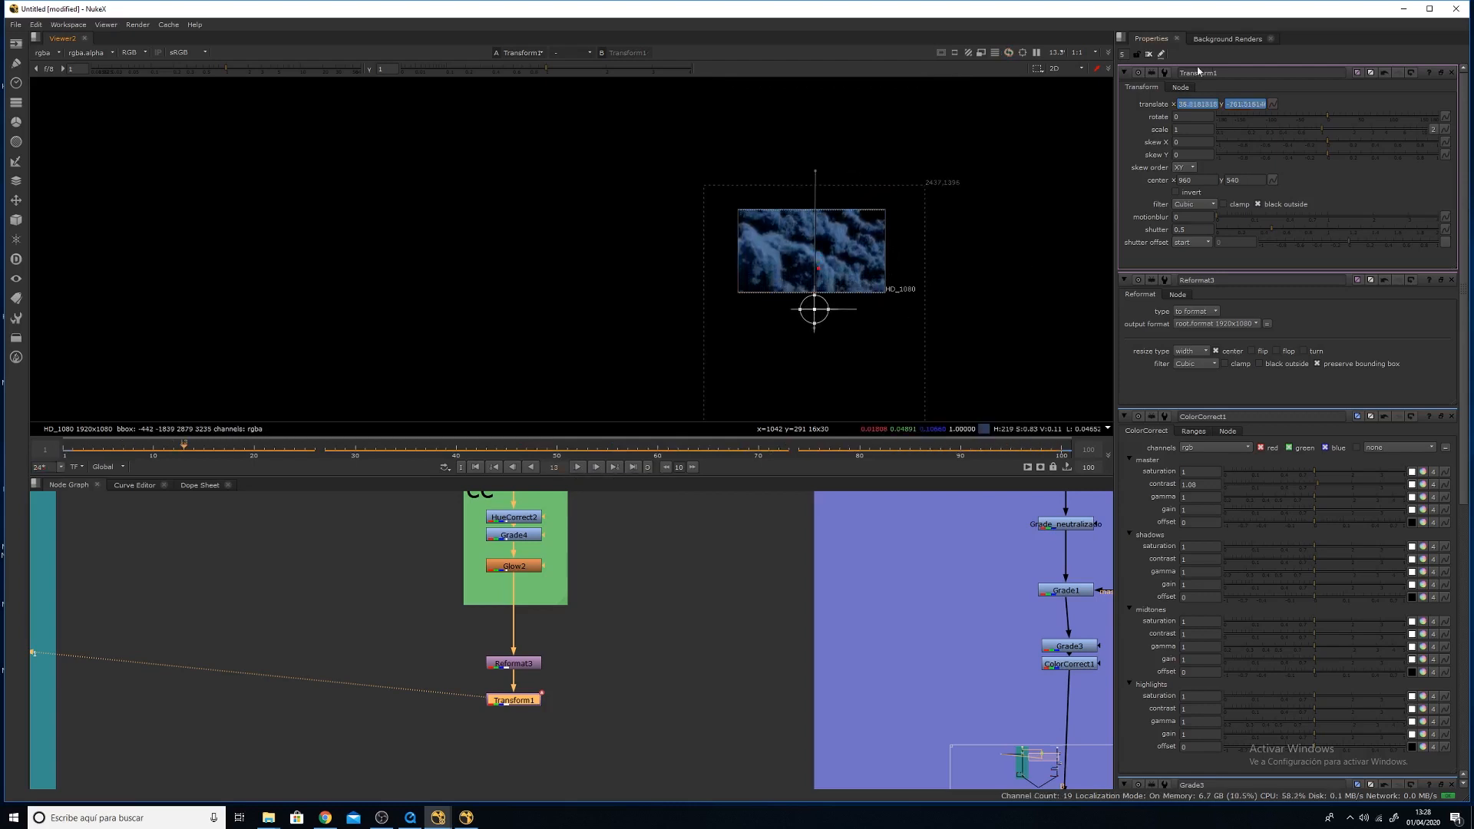
pyautogui.click(1149, 54)
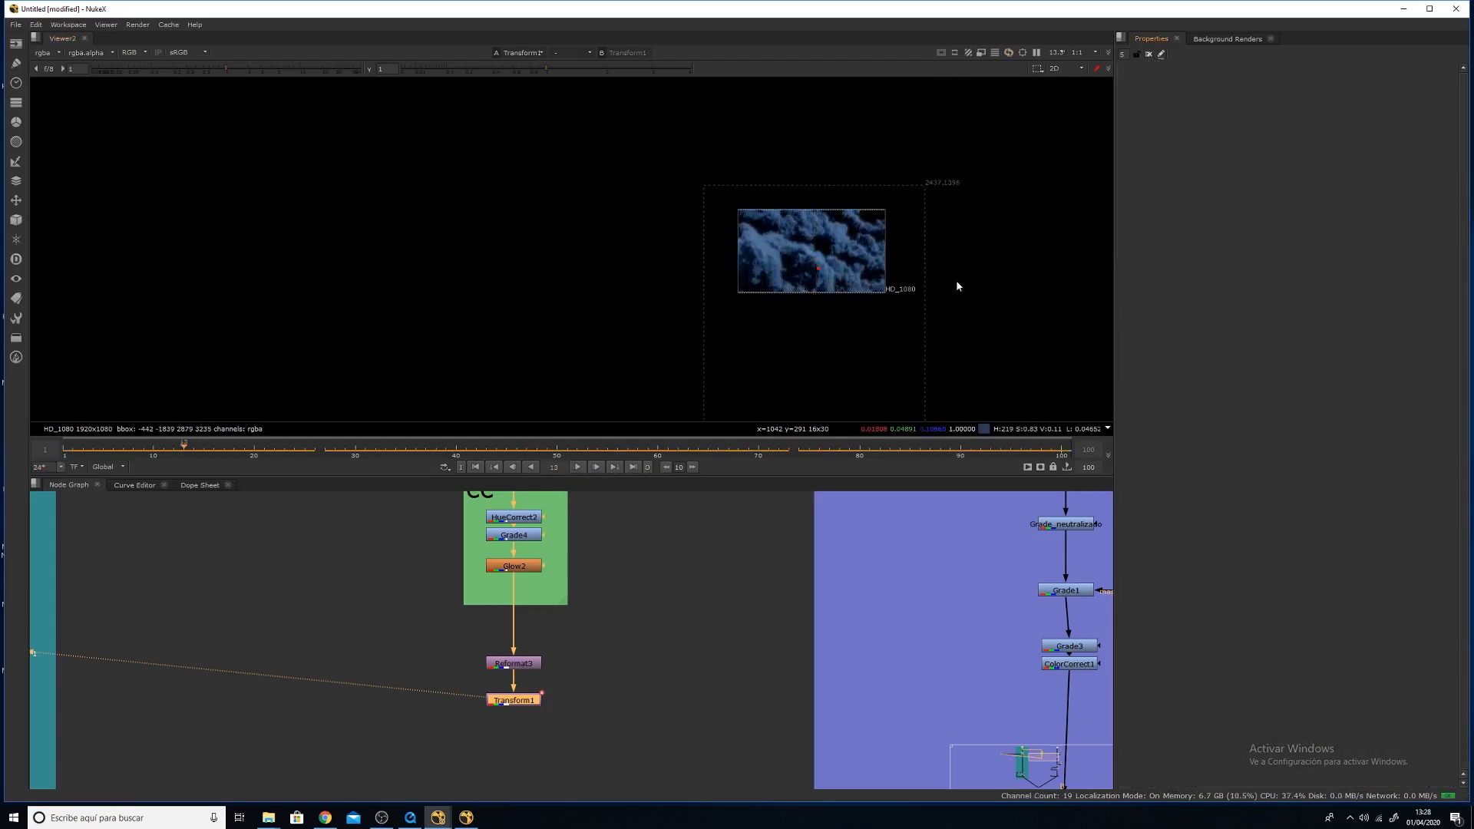
pyautogui.moveTo(829, 333); pyautogui.dragTo(702, 325, button='middle')
pyautogui.scroll(2, 702, 322)
pyautogui.moveTo(558, 675); pyautogui.dragTo(566, 632, button='middle')
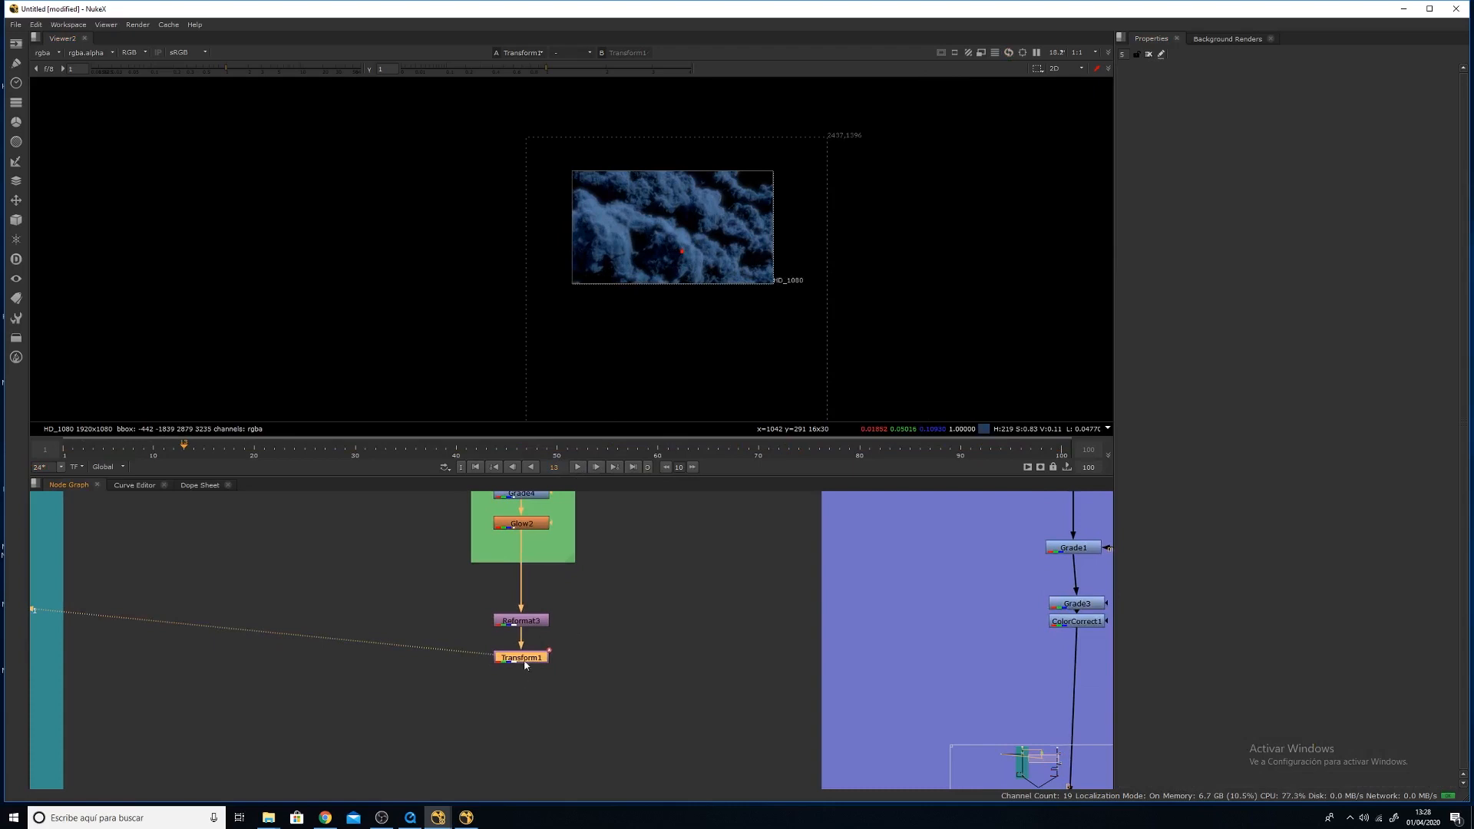
# Add a CornerPin2D node directly after the Transform in the copied clouds branch.
pyautogui.press('Tab')
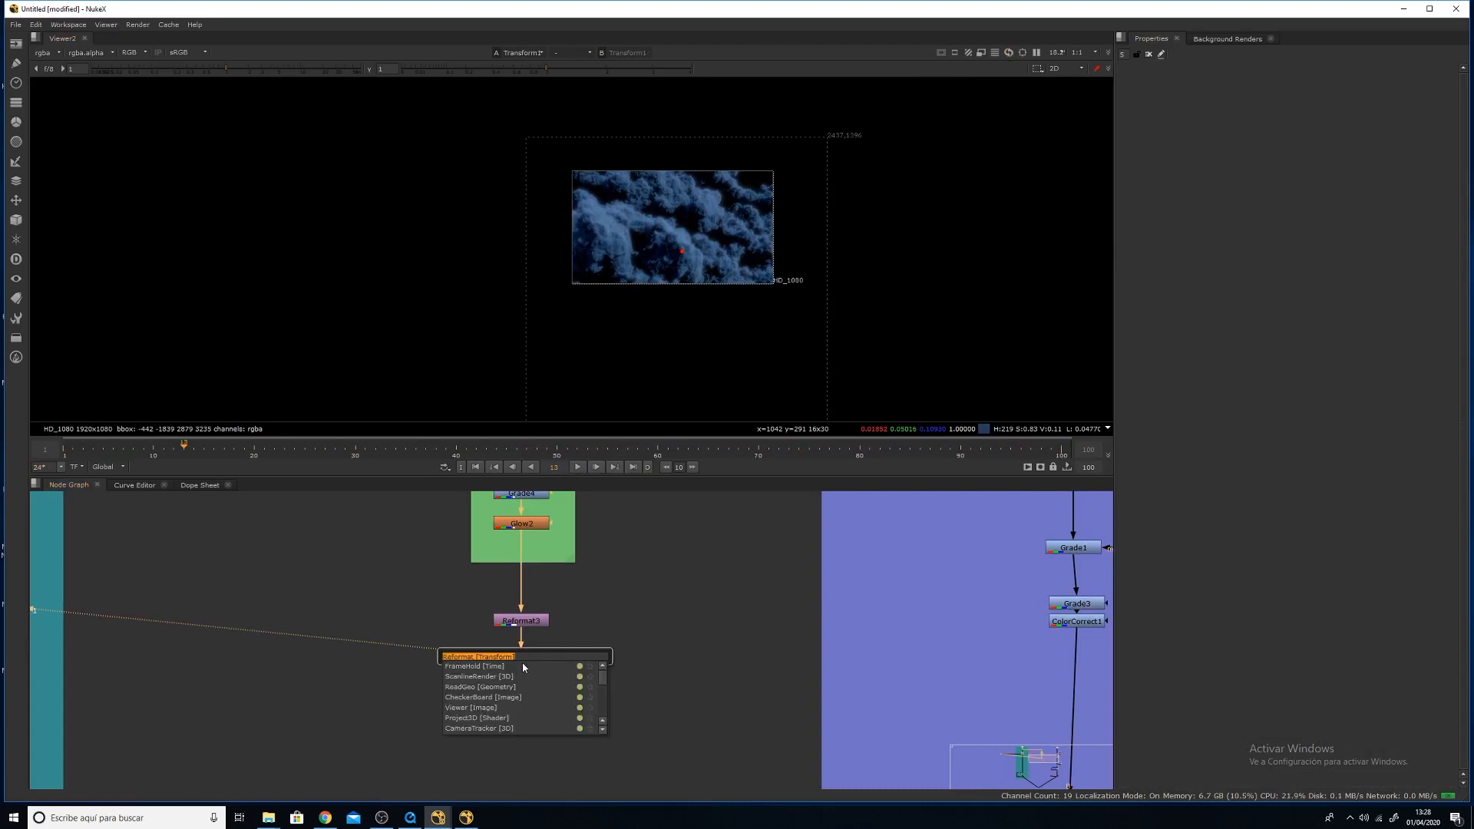
pyautogui.write('cor')
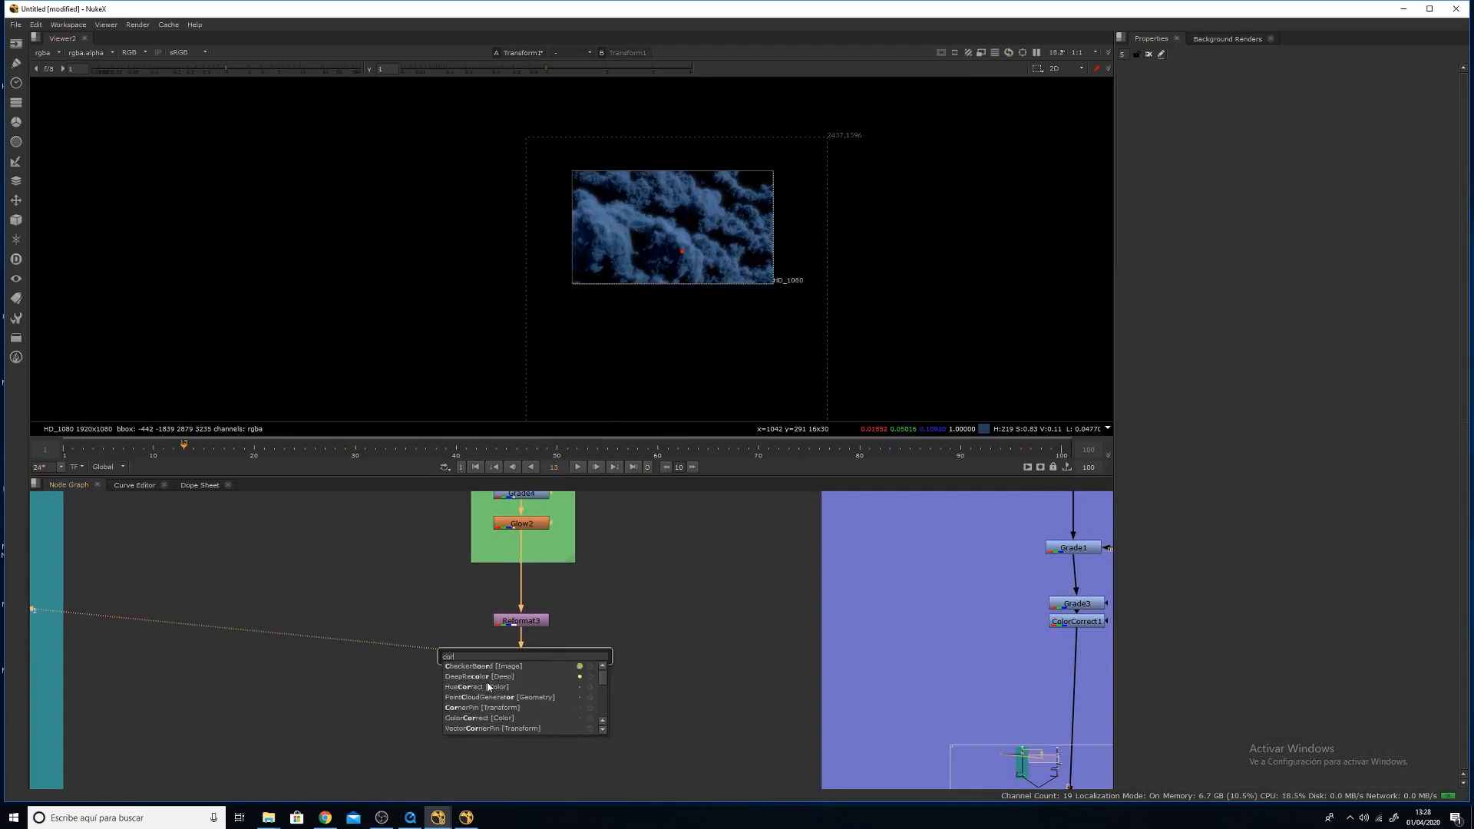
pyautogui.write('n')
pyautogui.click(481, 670)
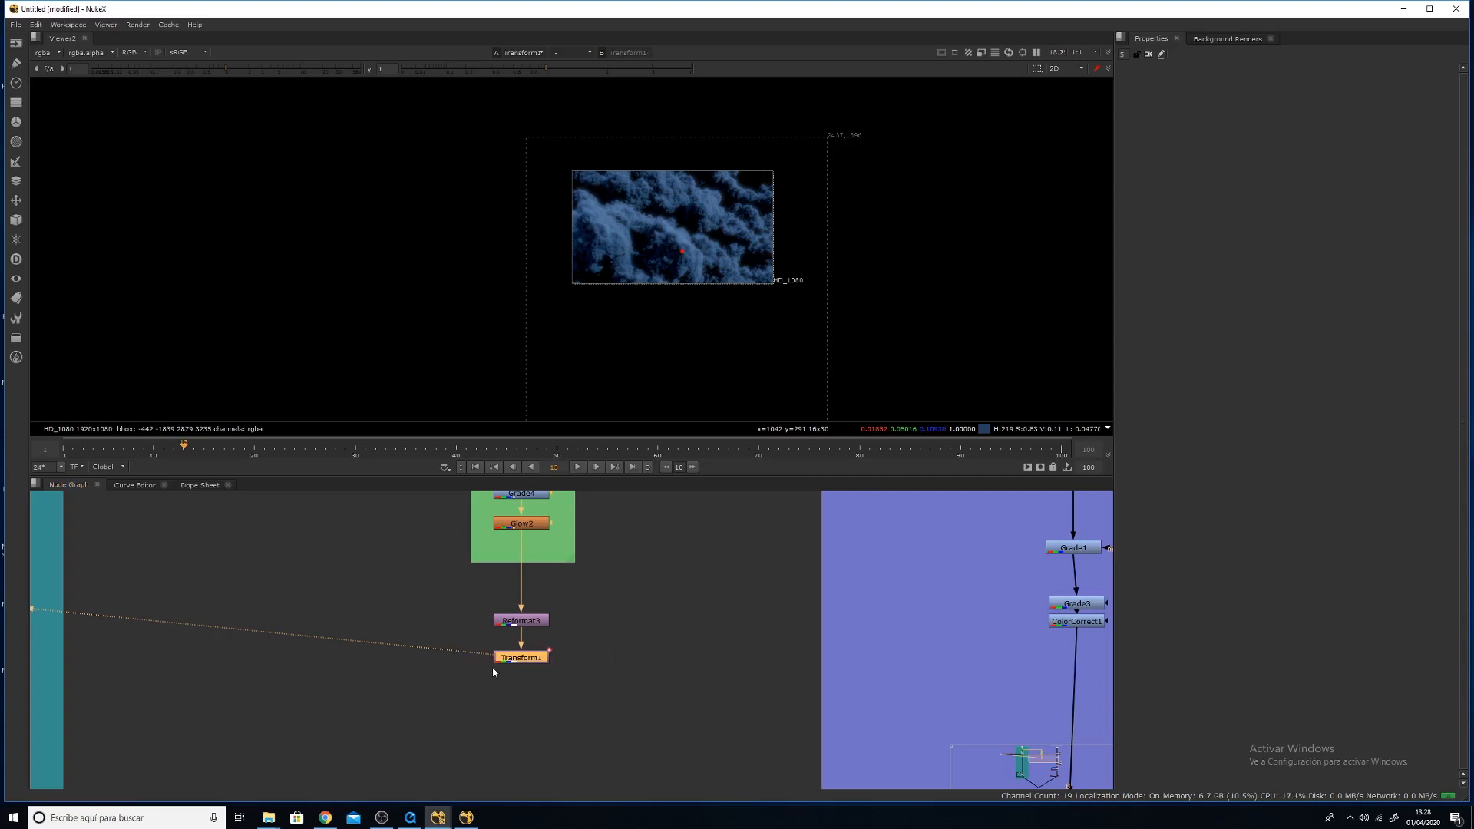
pyautogui.moveTo(526, 678); pyautogui.dragTo(523, 692)
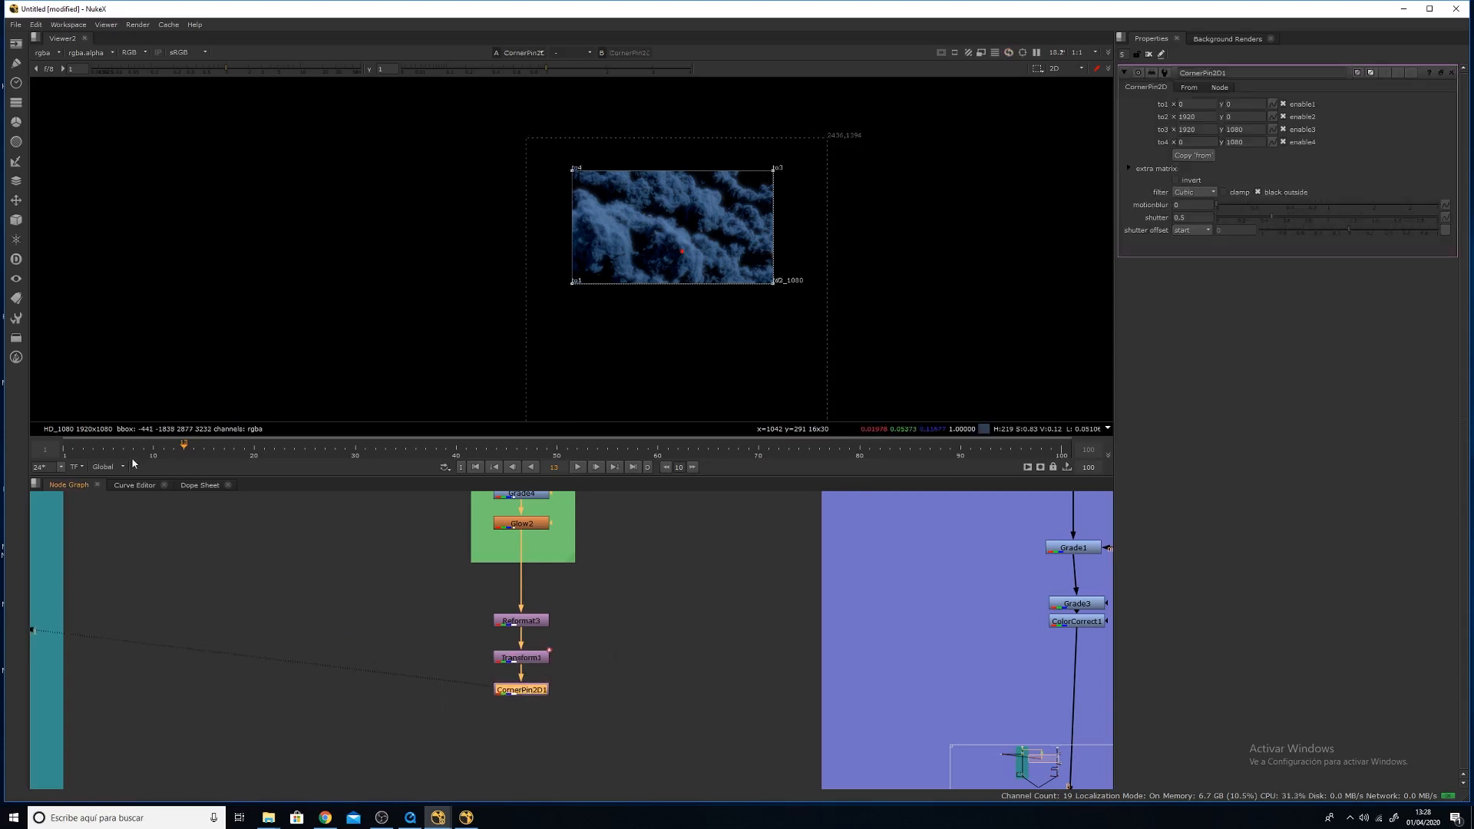
# At frame 1, overlay the CornerPin clouds with the ship's ColorCorrect result using the viewer's under comparison, moving the wipe handle outside the image.
pyautogui.click(65, 449)
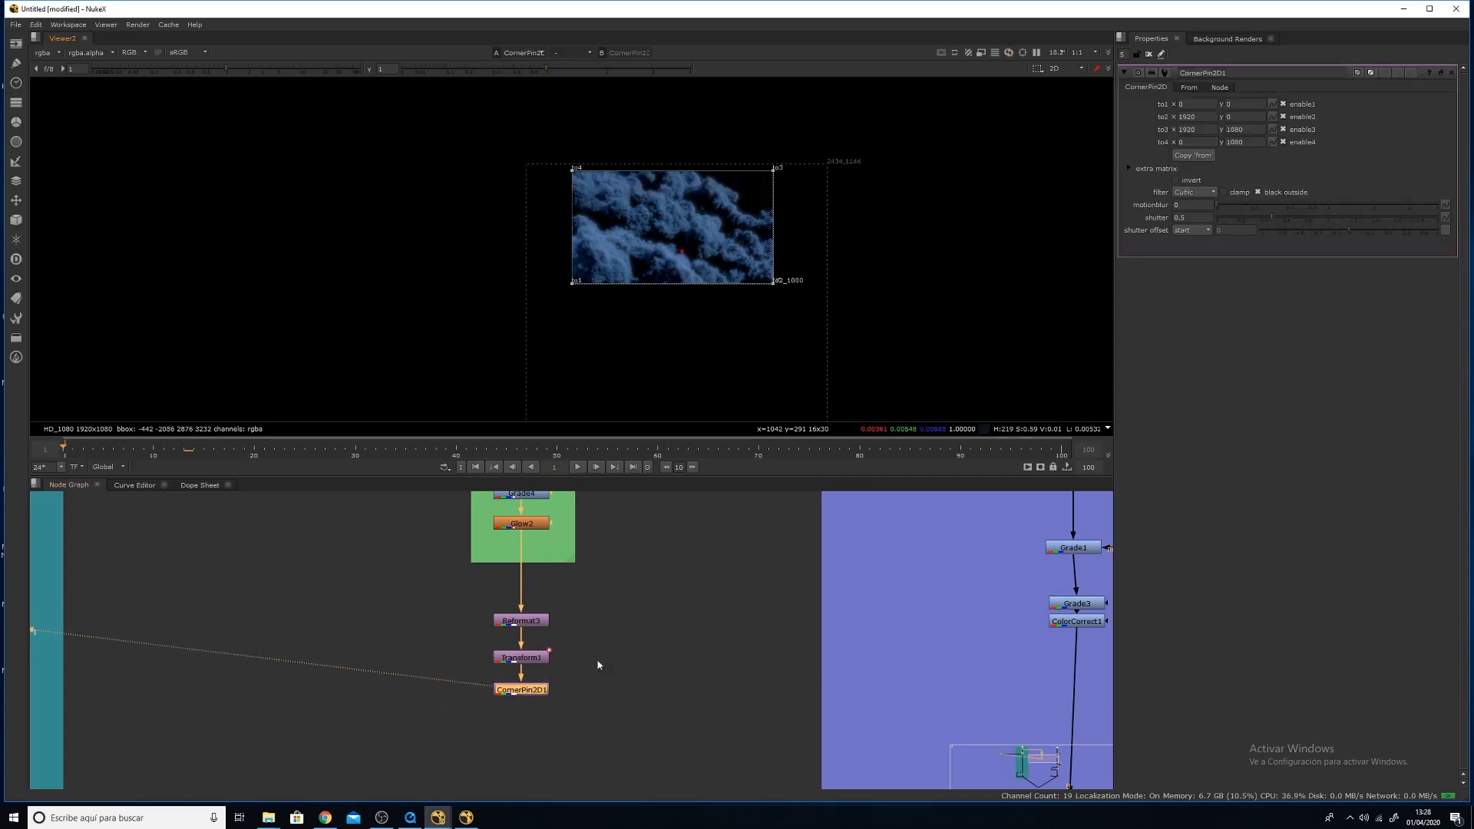
pyautogui.doubleClick(531, 693)
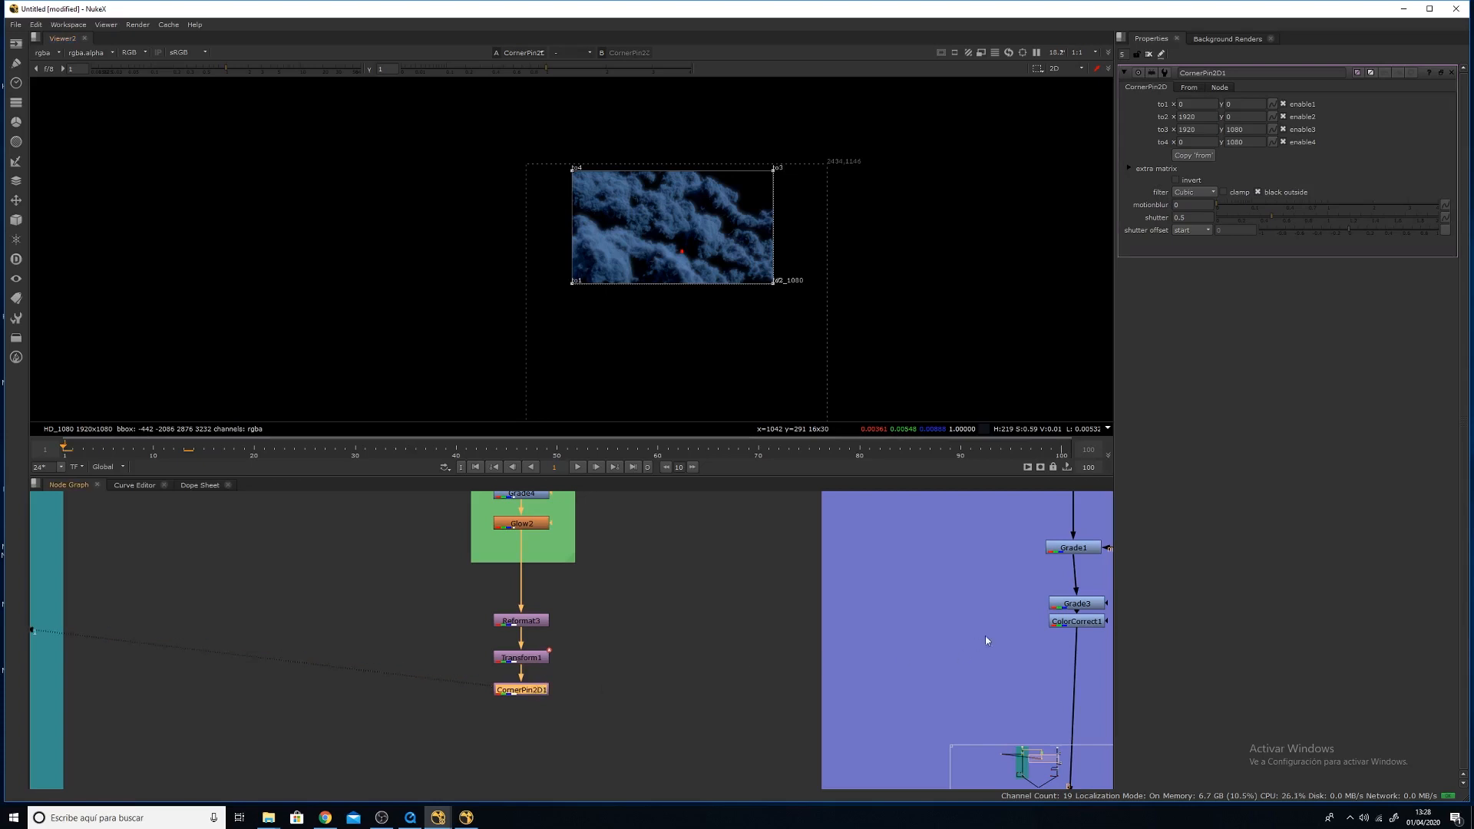
pyautogui.click(1076, 623)
pyautogui.press('2')
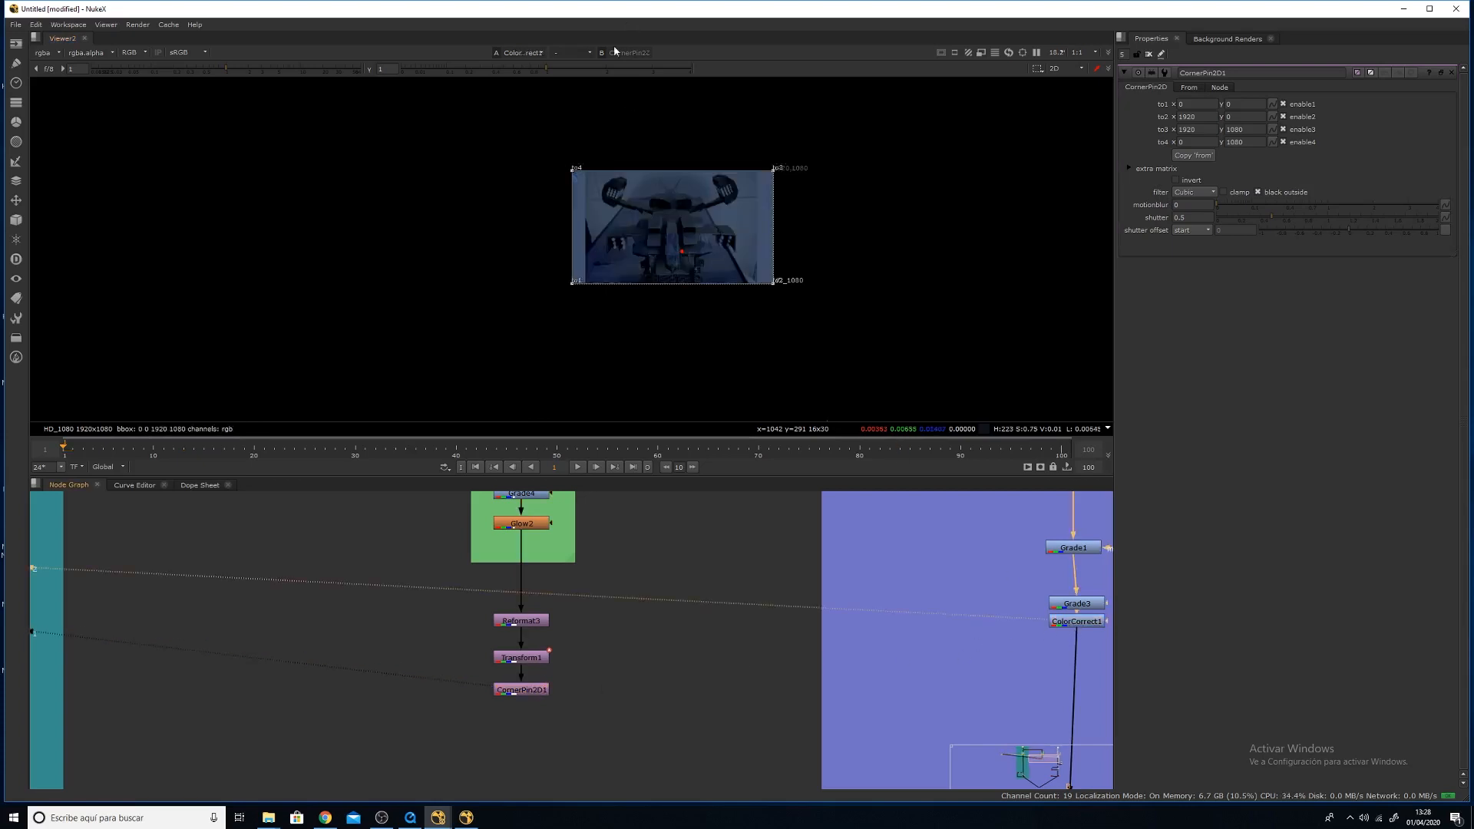
pyautogui.click(572, 52)
pyautogui.click(576, 76)
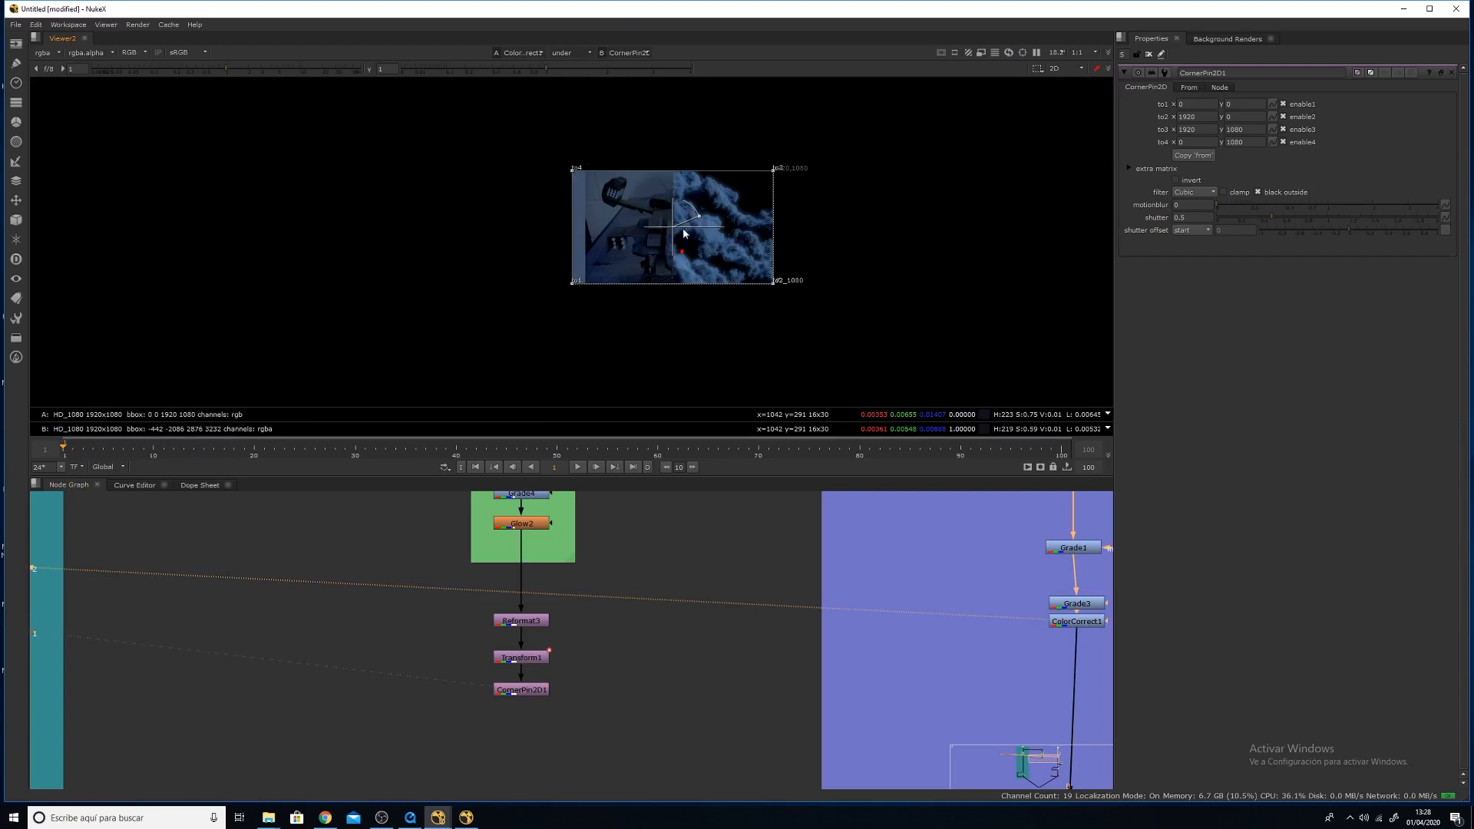
pyautogui.moveTo(698, 216); pyautogui.dragTo(492, 221)
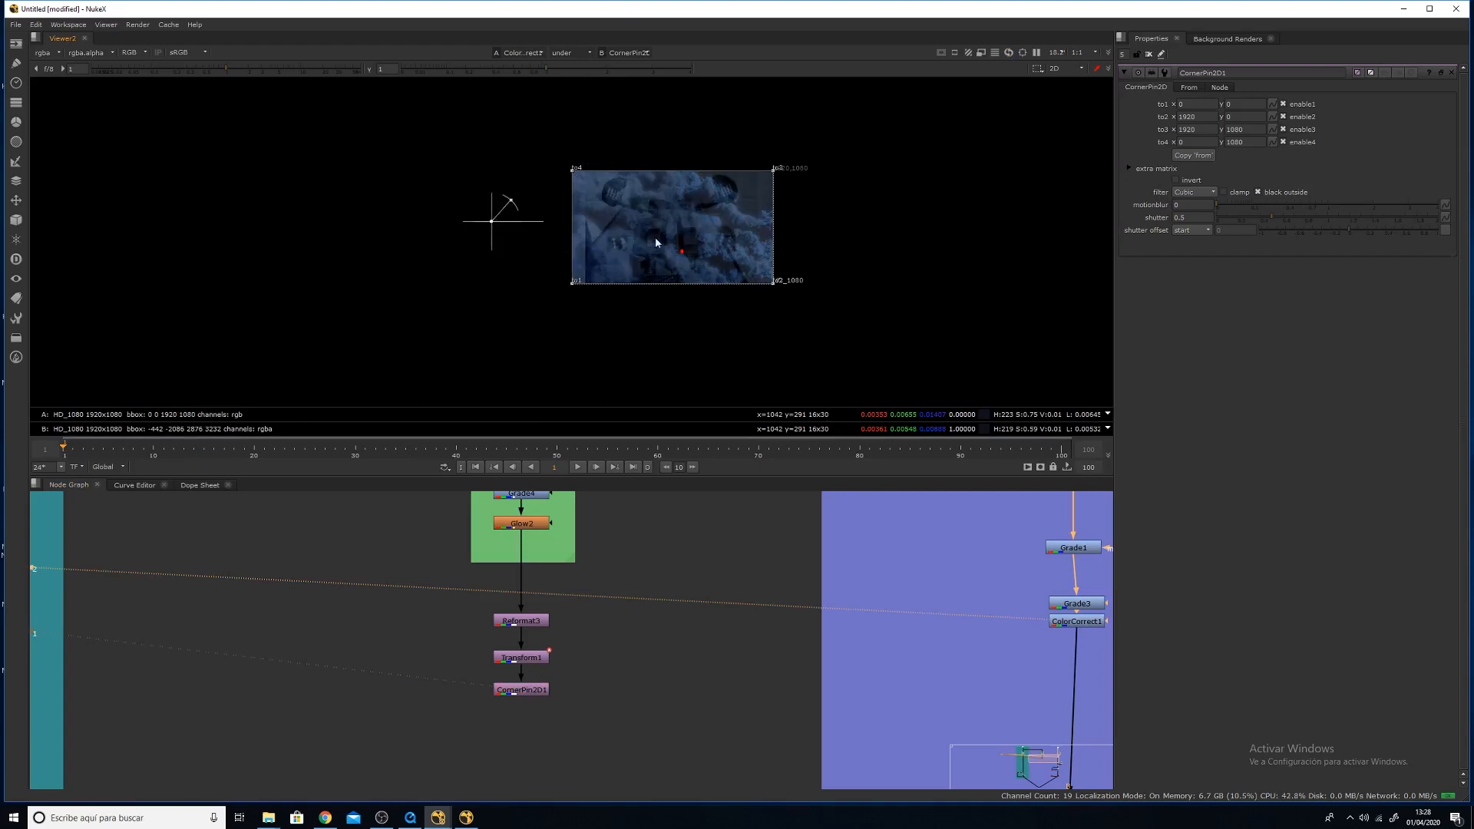
pyautogui.scroll(4, 656, 237)
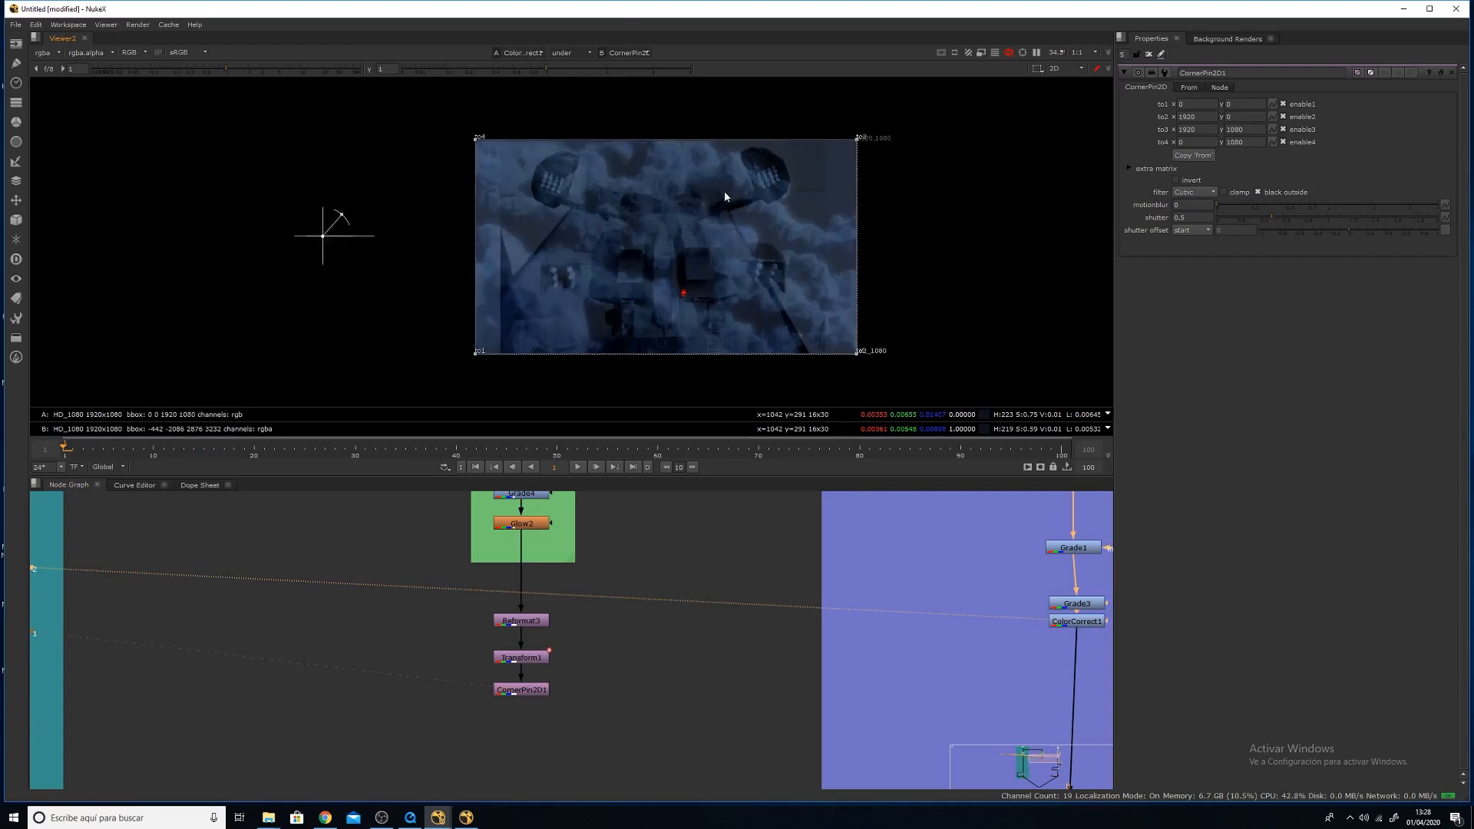
# Pin the clouds into the ship's perspective with corners to1 about -76, -6, to2 about 2020, 22, to3 about 1352, 1108, and to4 about 544, 1086.
pyautogui.click(534, 691)
pyautogui.moveTo(534, 119); pyautogui.dragTo(592, 132)
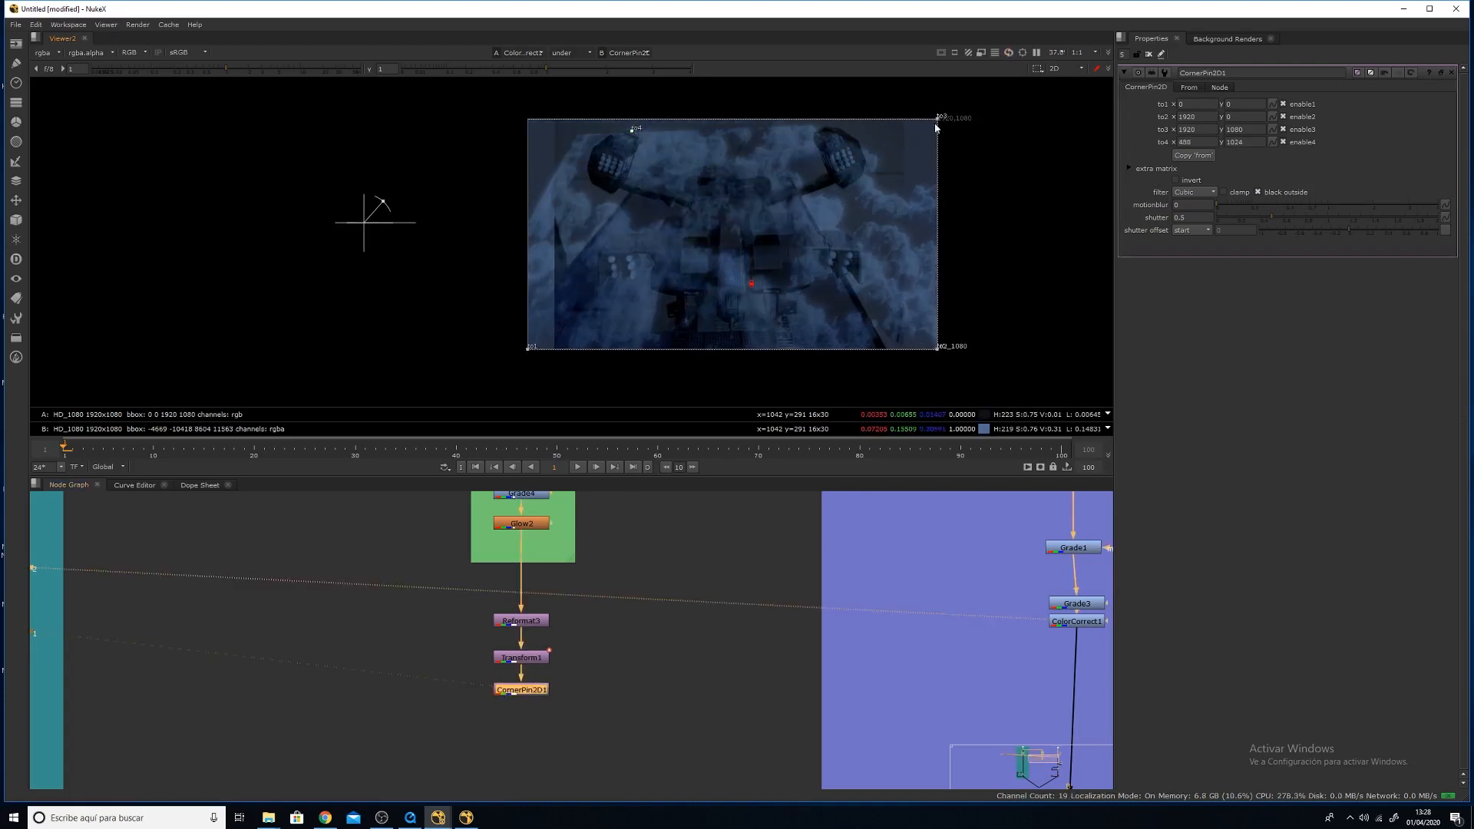
pyautogui.moveTo(937, 120); pyautogui.dragTo(823, 113)
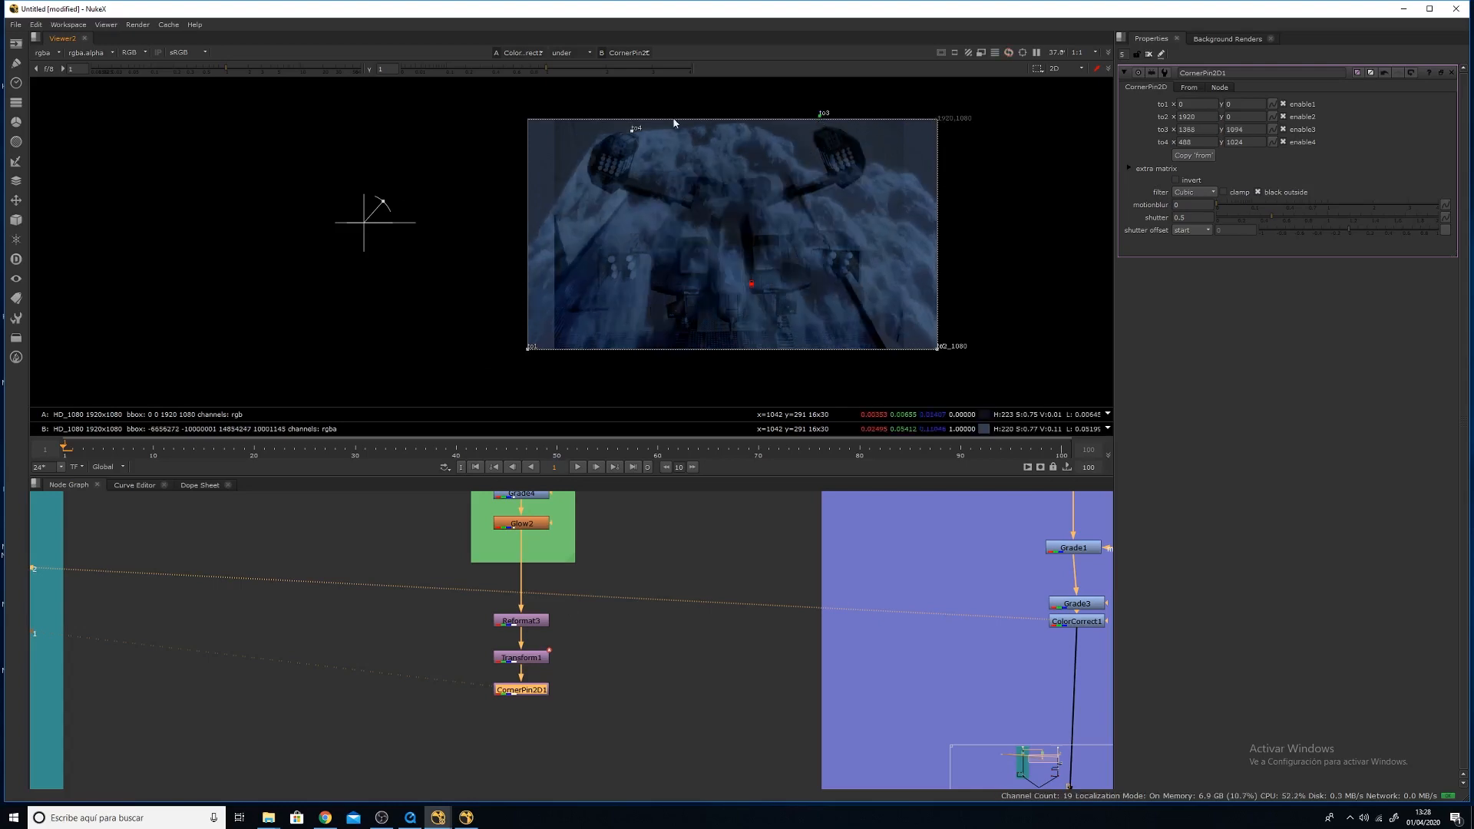
pyautogui.moveTo(639, 128); pyautogui.dragTo(644, 117)
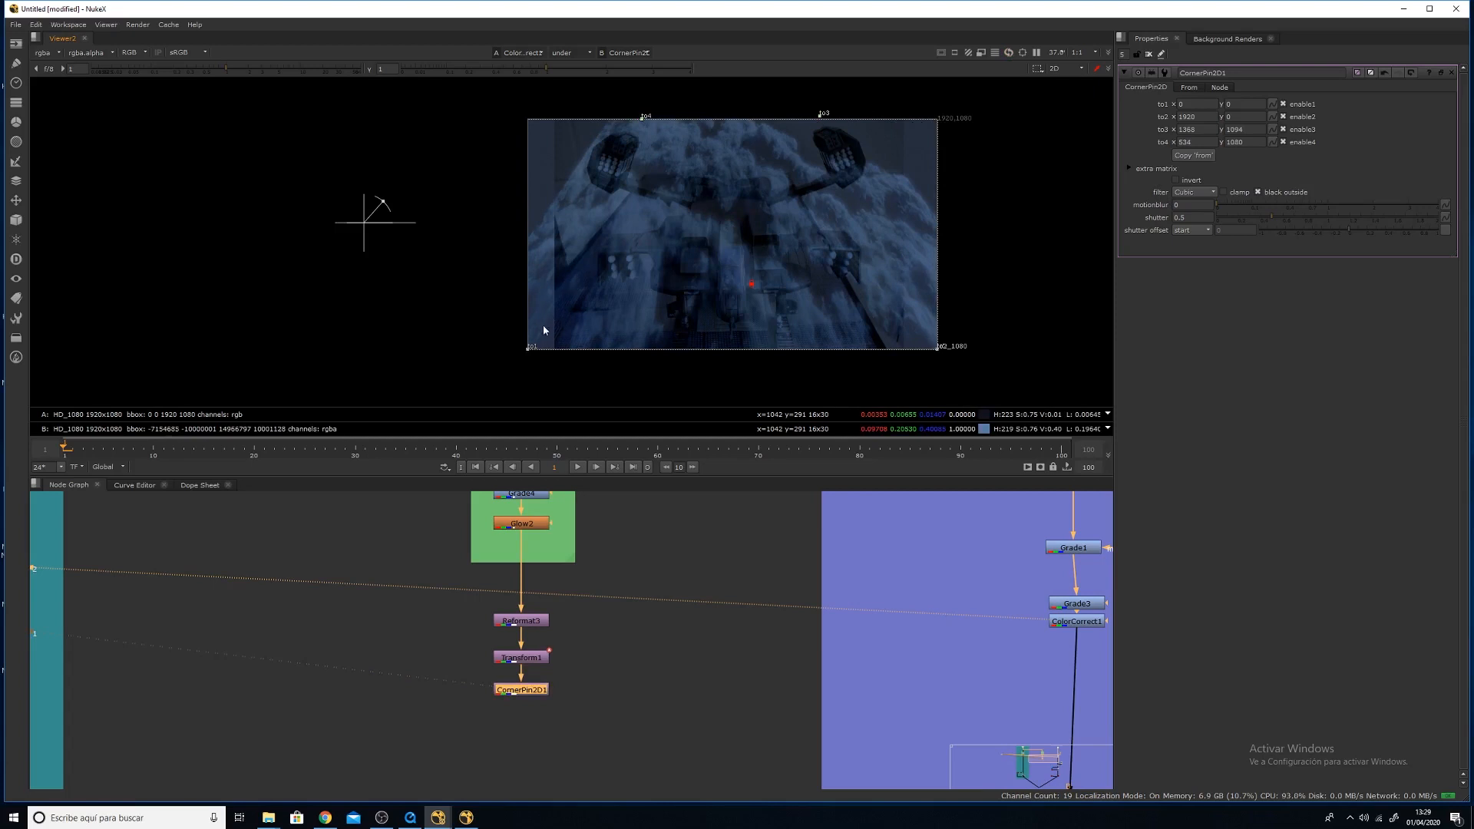
pyautogui.moveTo(528, 348); pyautogui.dragTo(512, 348)
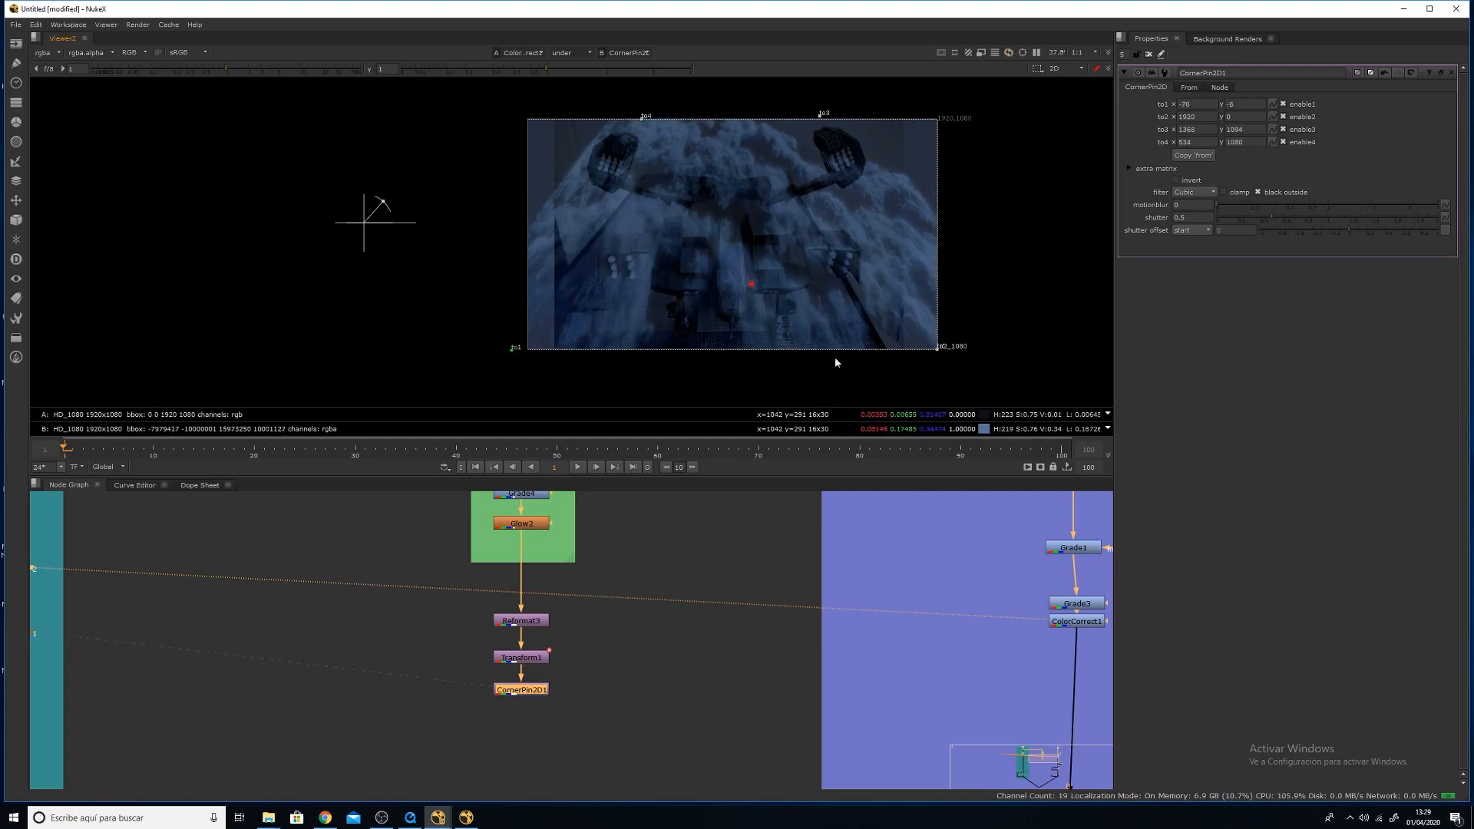
pyautogui.moveTo(941, 351); pyautogui.dragTo(962, 343)
pyautogui.moveTo(642, 117); pyautogui.dragTo(645, 114)
pyautogui.moveTo(823, 116); pyautogui.dragTo(819, 112)
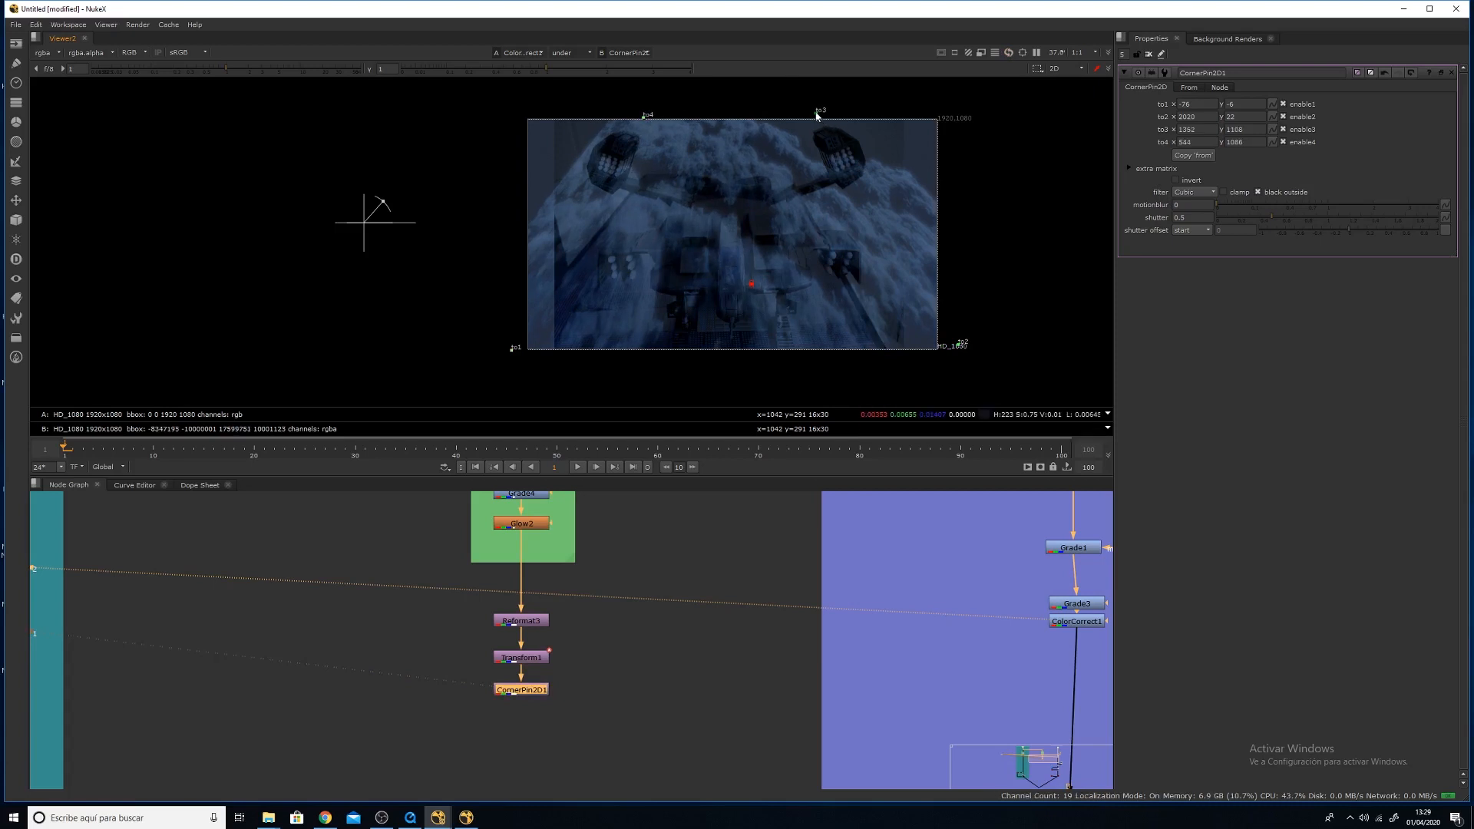
# Play the animation to check how the pinned clouds move over the ship, and turn off the viewer comparison.
pyautogui.click(578, 467)
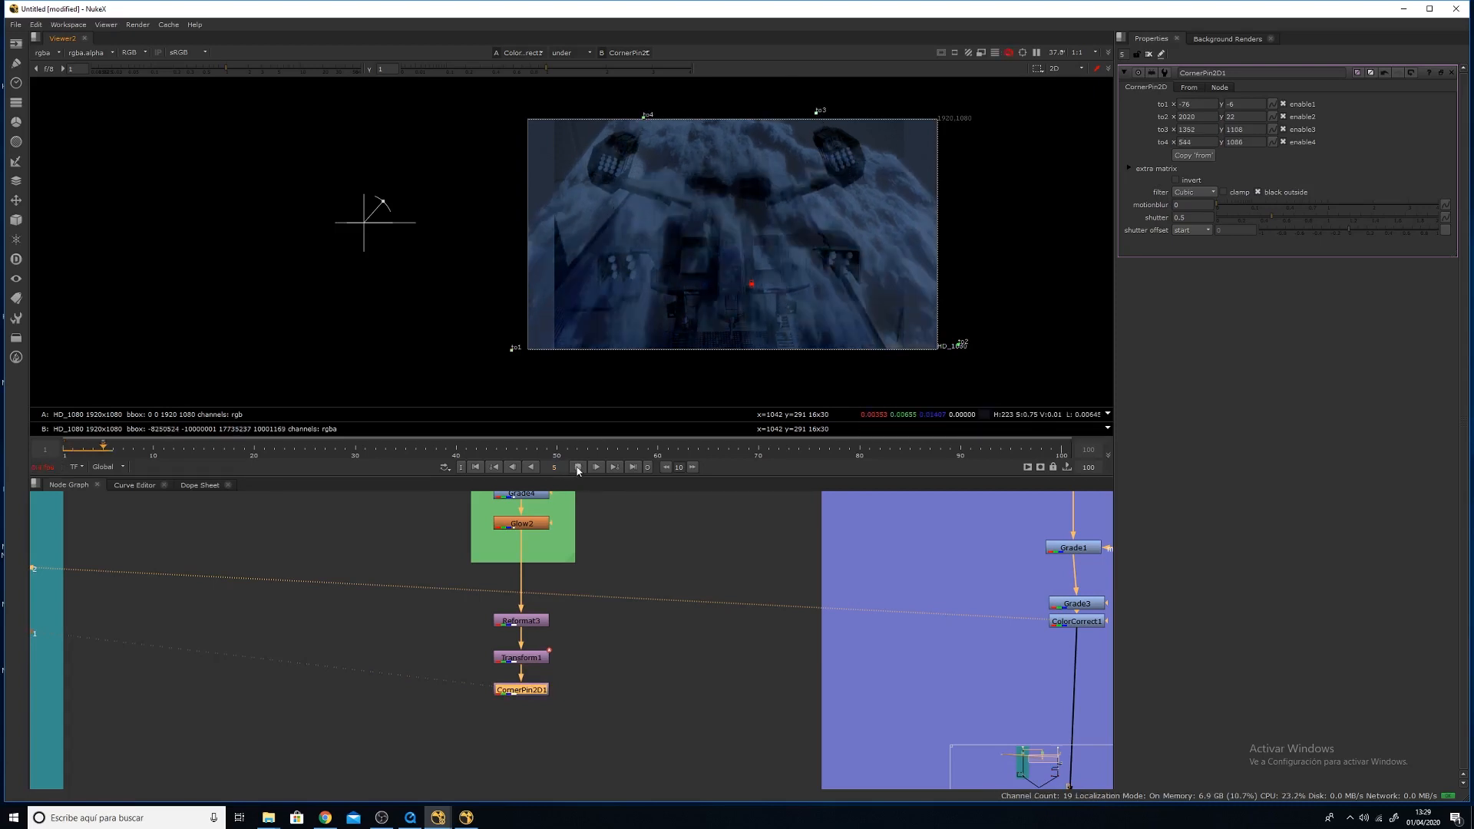
pyautogui.click(579, 468)
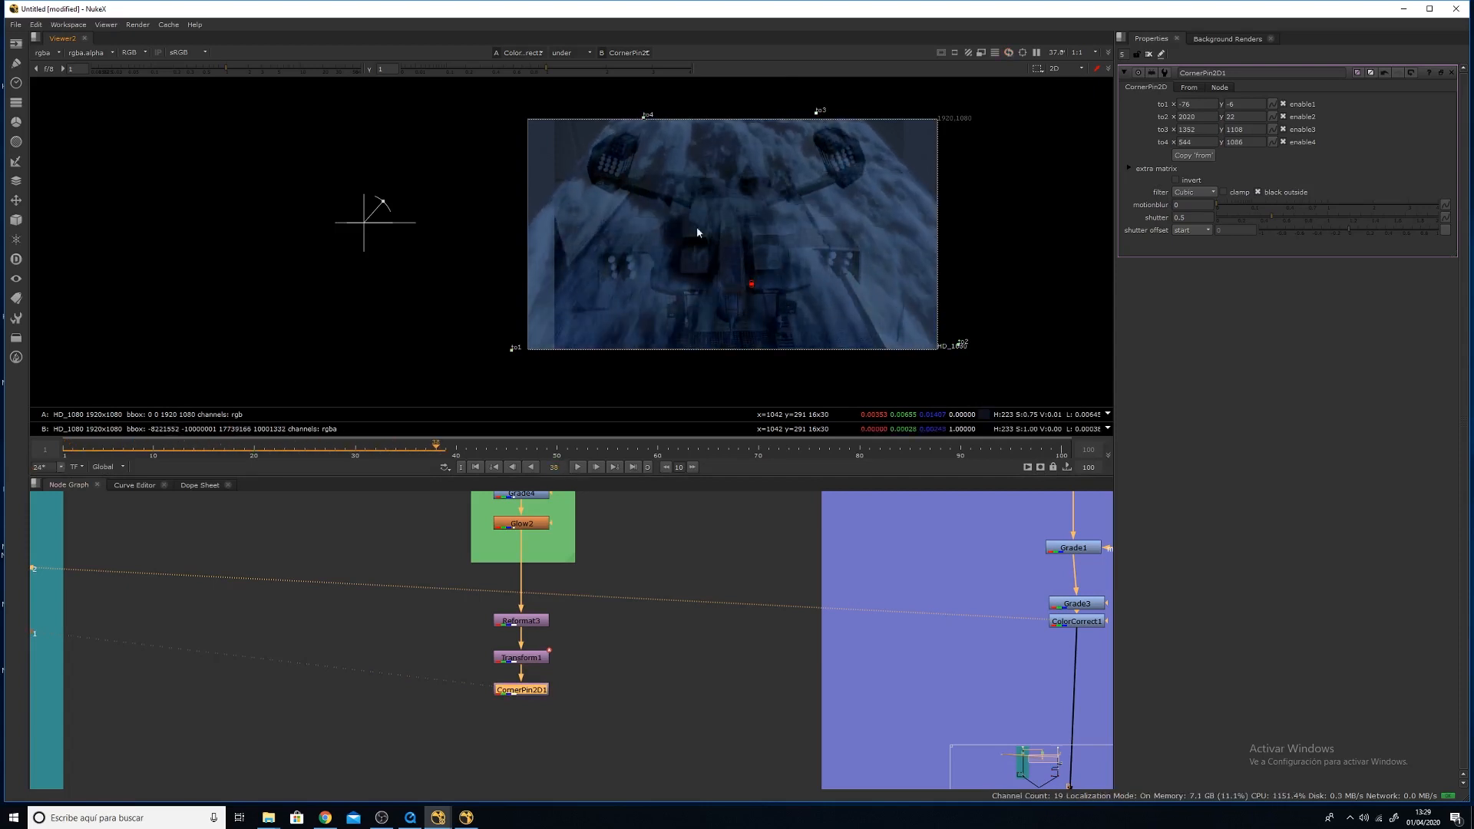
pyautogui.click(576, 52)
pyautogui.click(584, 66)
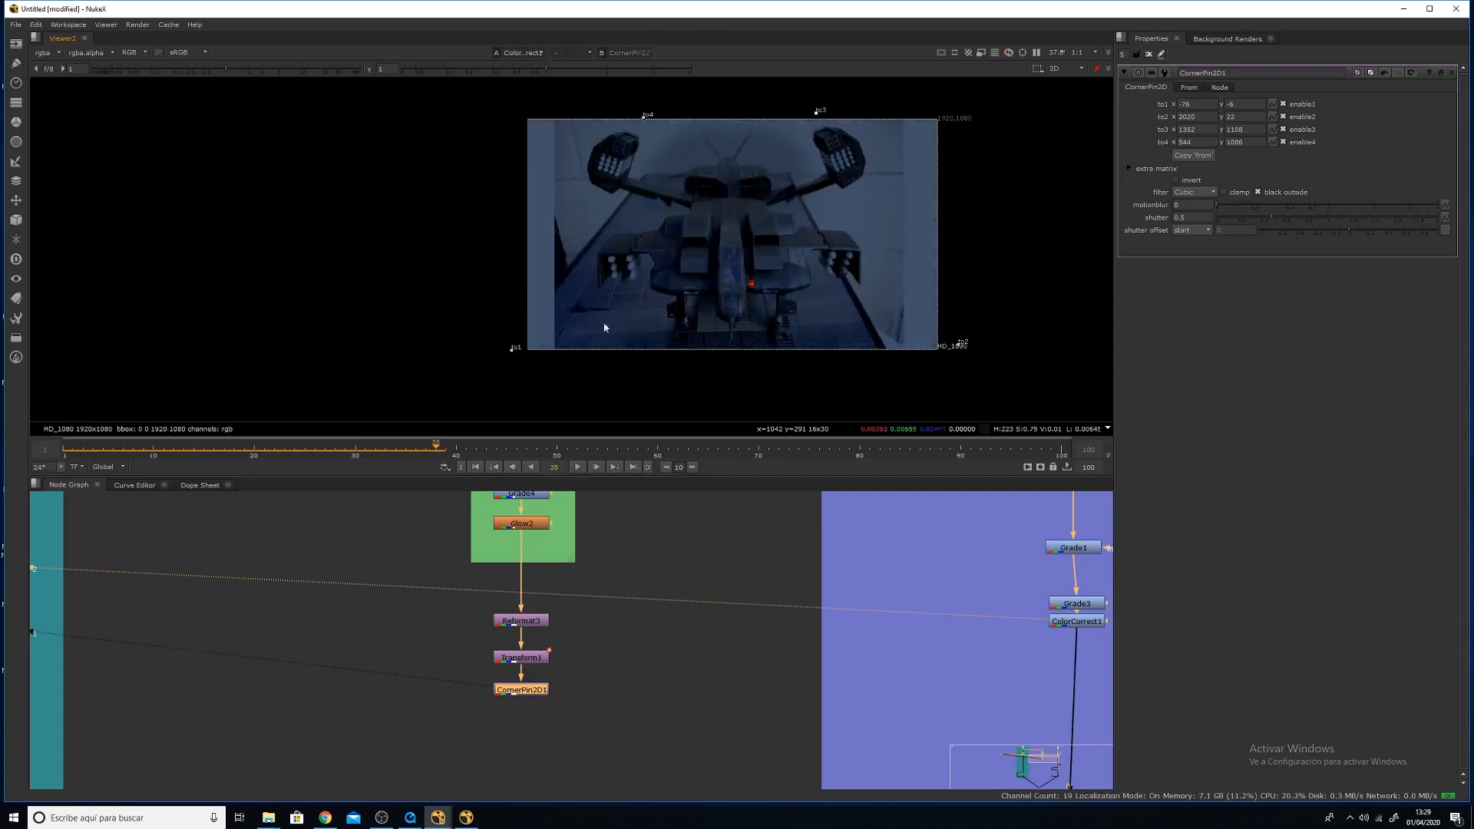
# Insert a Merge node after the ship's ColorCorrect with the clouds' CornerPin as its A input.
pyautogui.moveTo(529, 693); pyautogui.dragTo(529, 661, button='middle')
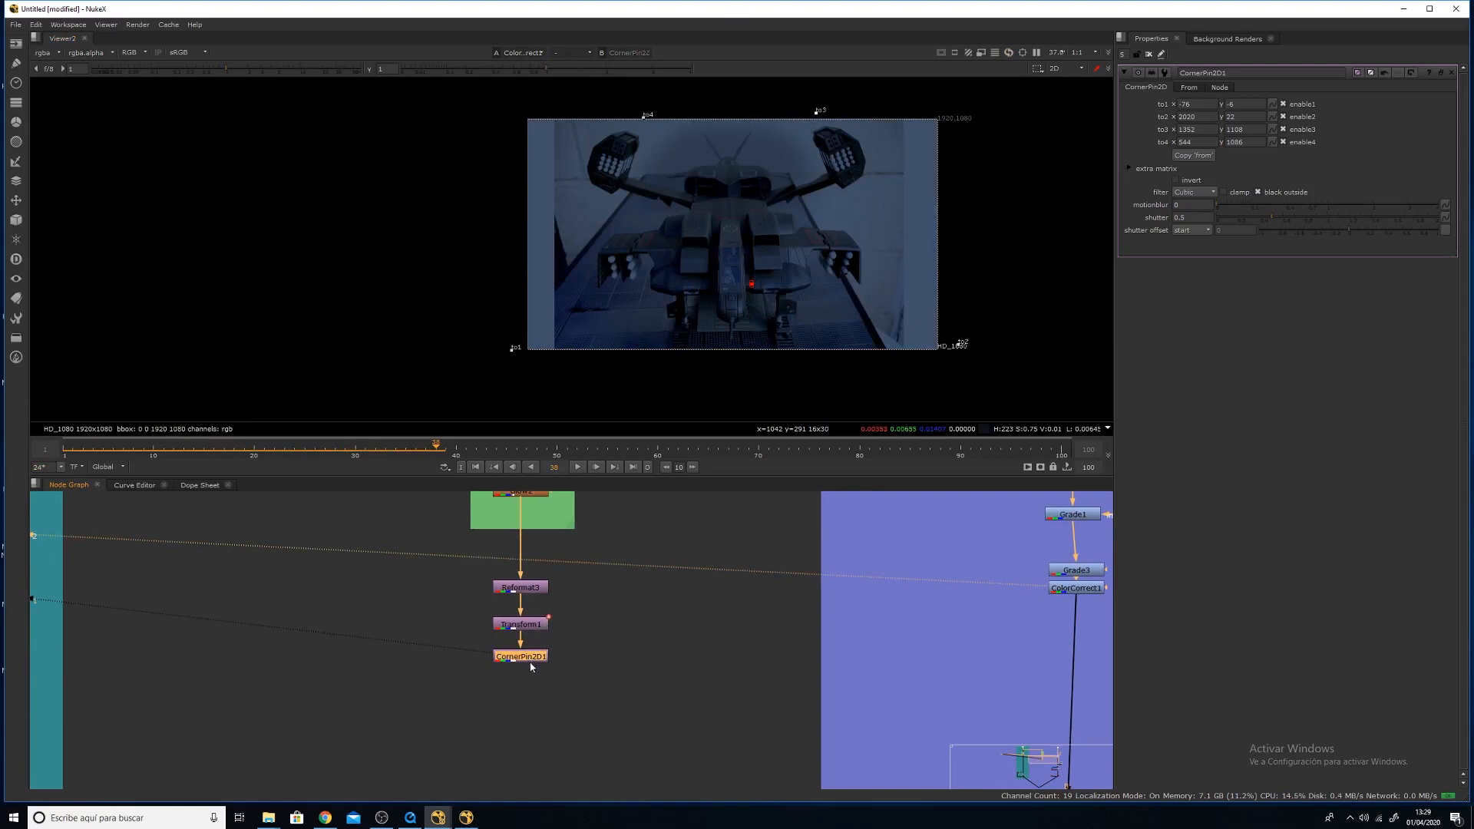
pyautogui.moveTo(629, 601); pyautogui.dragTo(582, 615, button='middle')
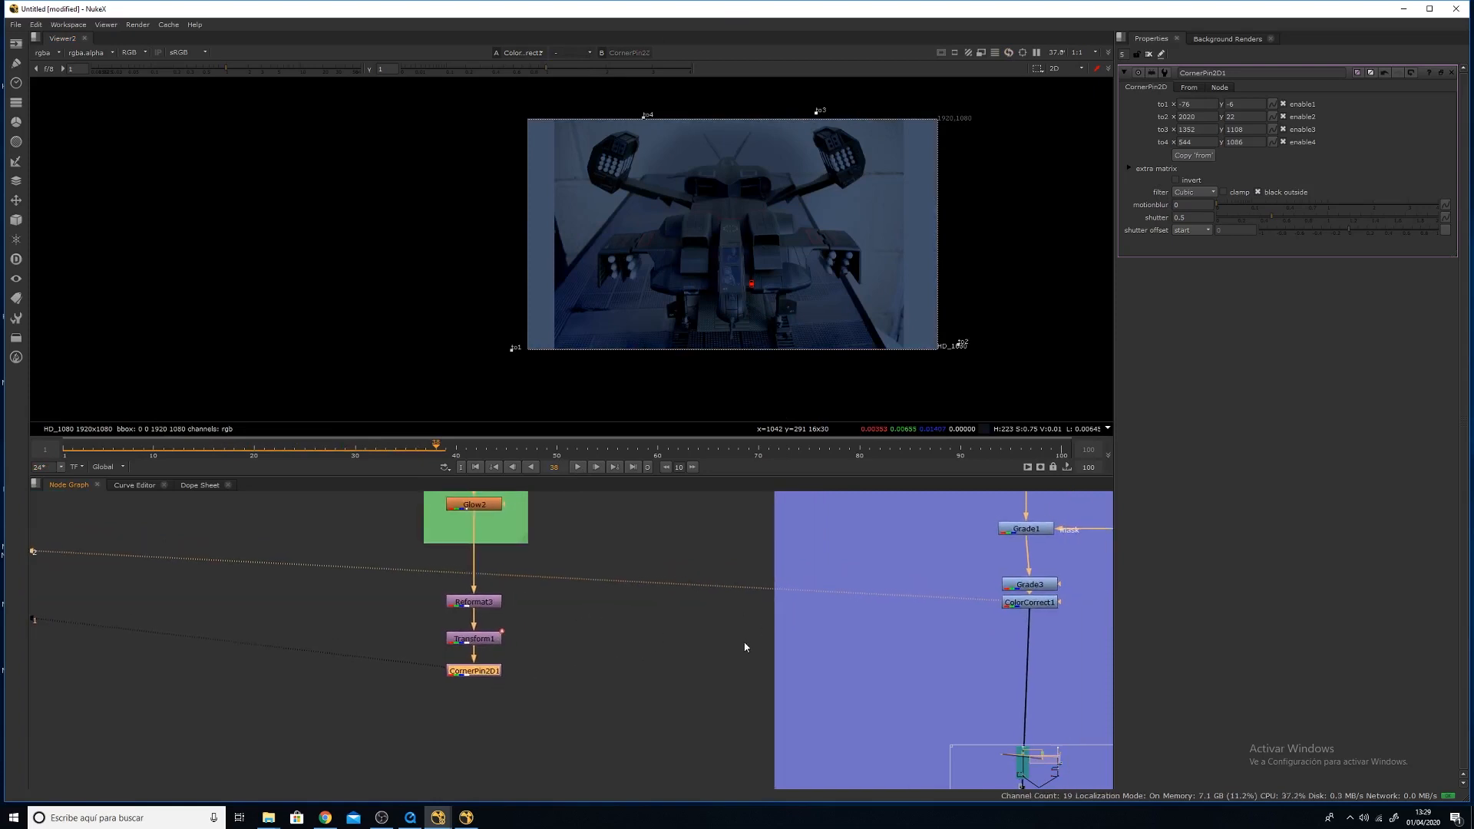
pyautogui.moveTo(791, 652); pyautogui.dragTo(759, 647, button='middle')
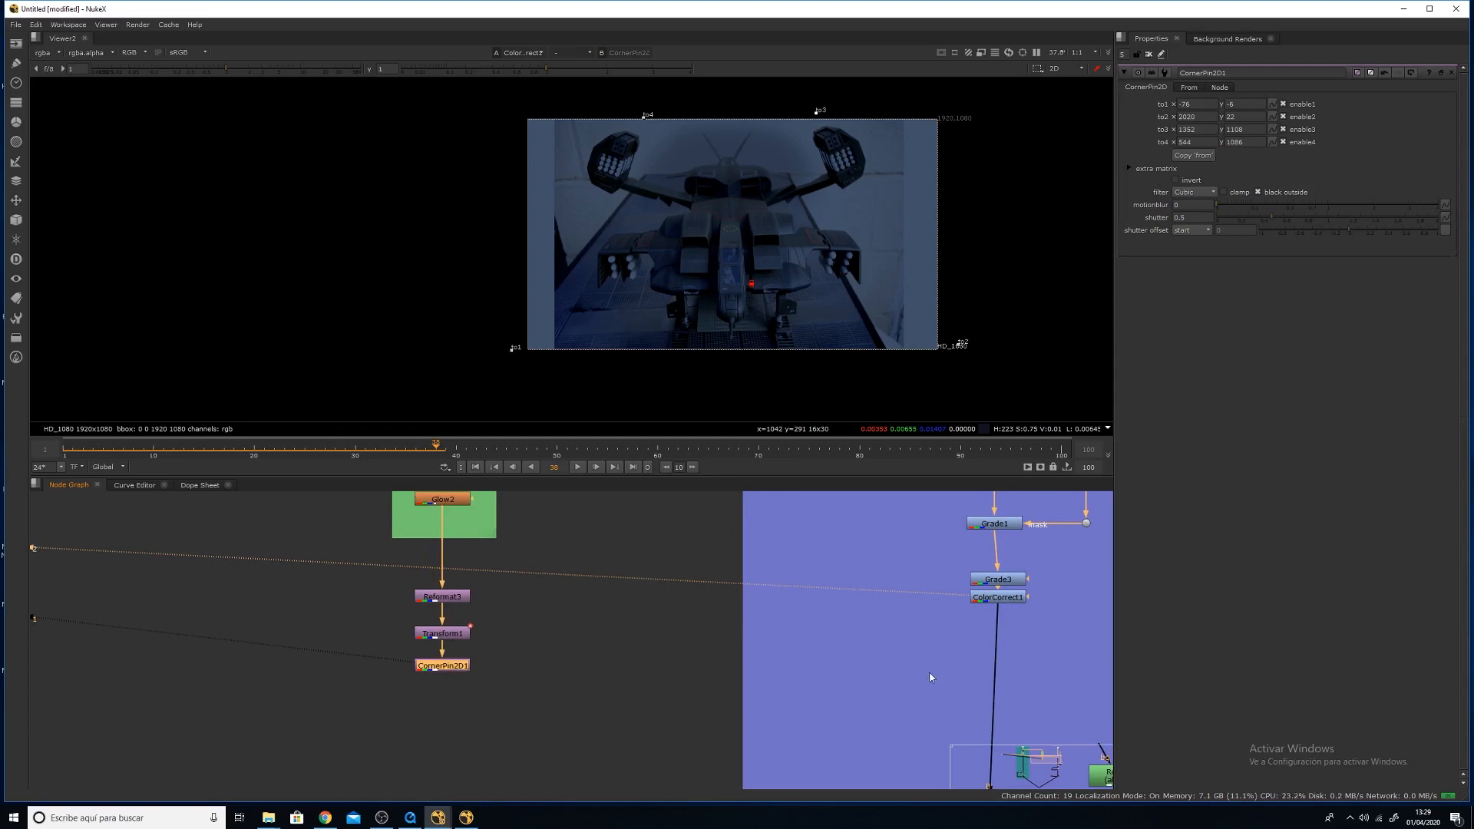
pyautogui.press('m')
pyautogui.moveTo(932, 679); pyautogui.dragTo(449, 665)
# Check the ship's ColorCorrect with the viewer's under comparison, turn the comparison off, and close all open node properties.
pyautogui.click(999, 596)
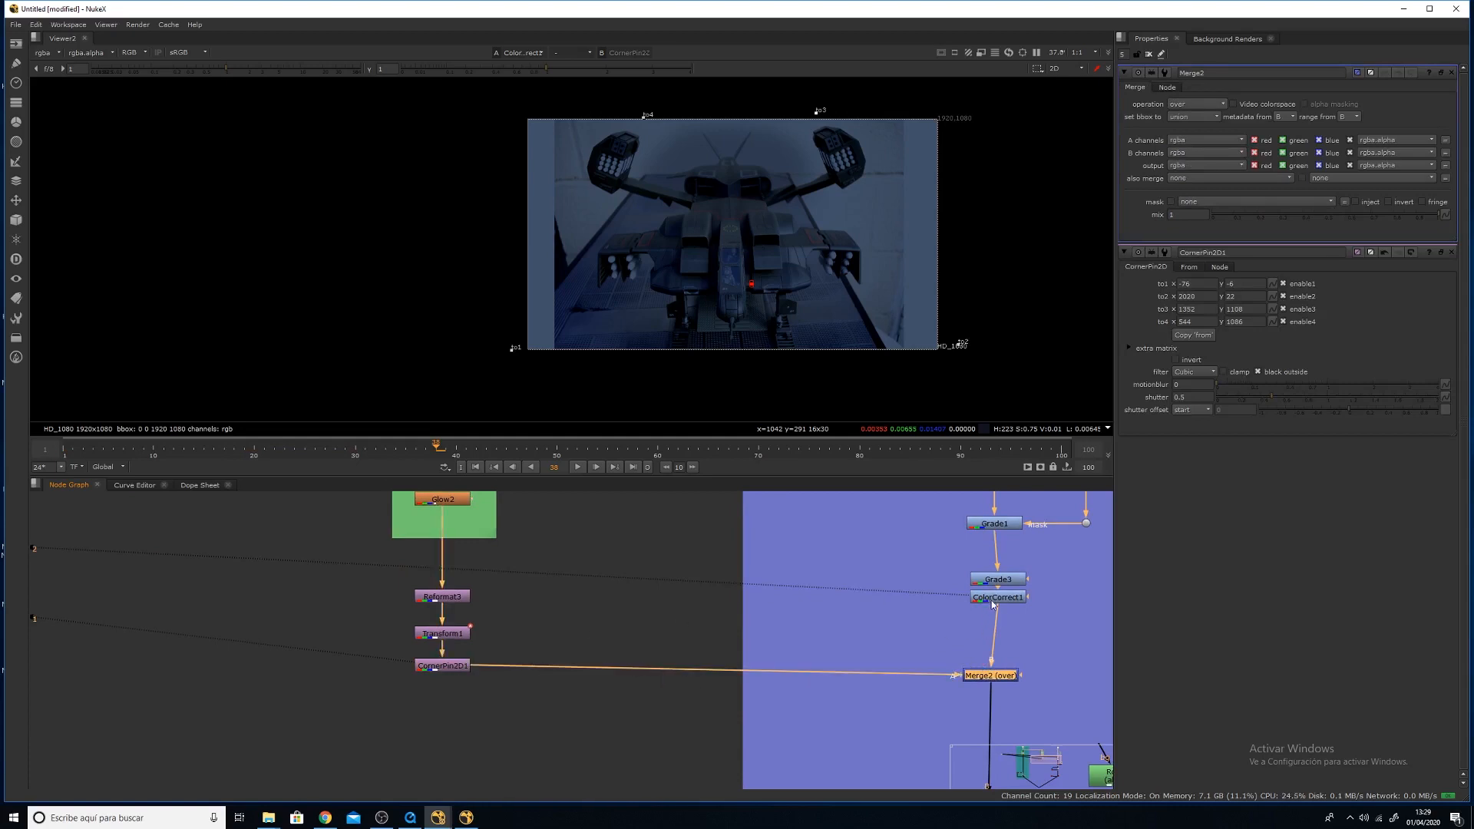
pyautogui.click(572, 52)
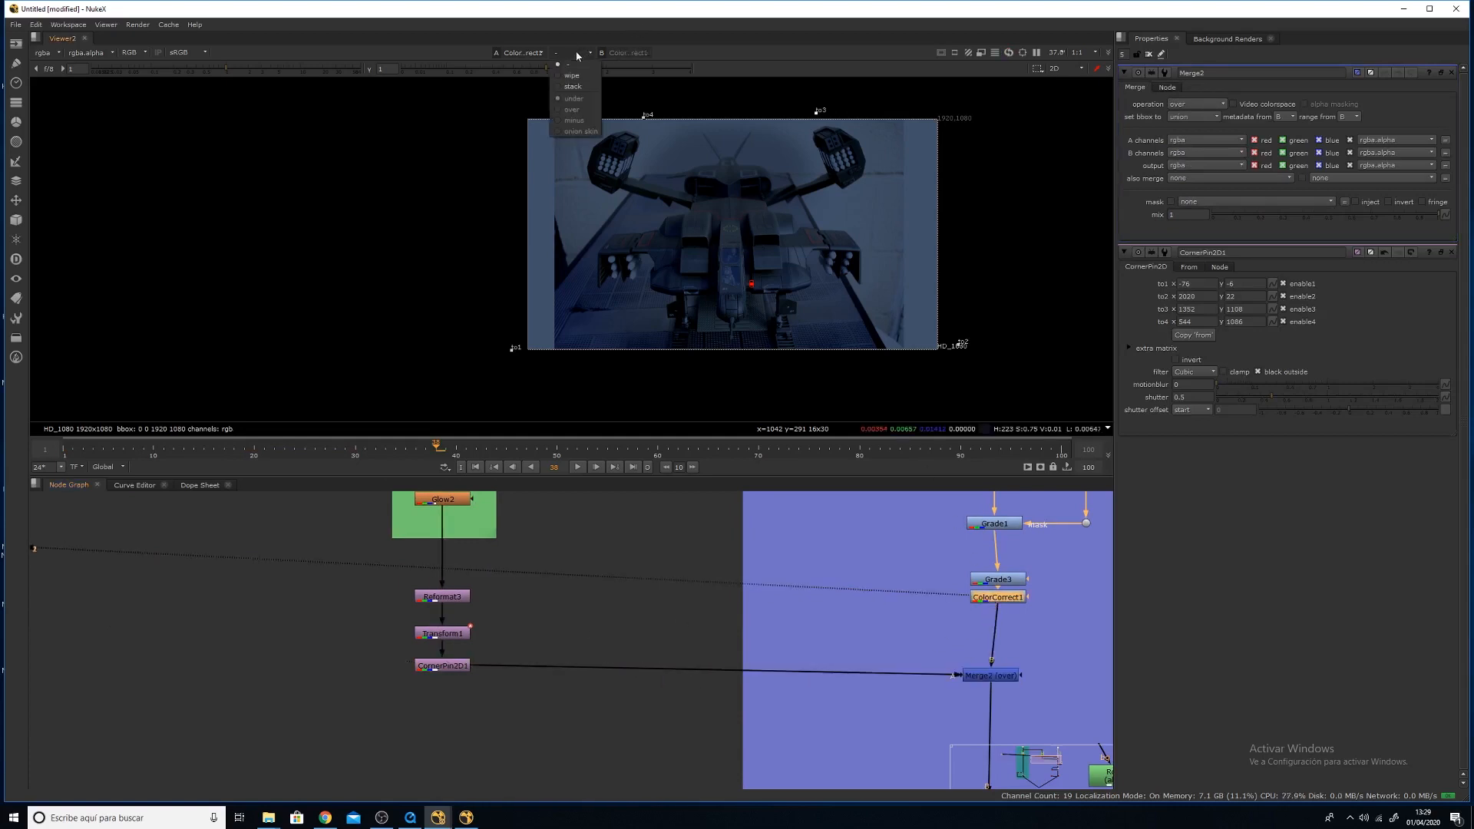
pyautogui.click(572, 66)
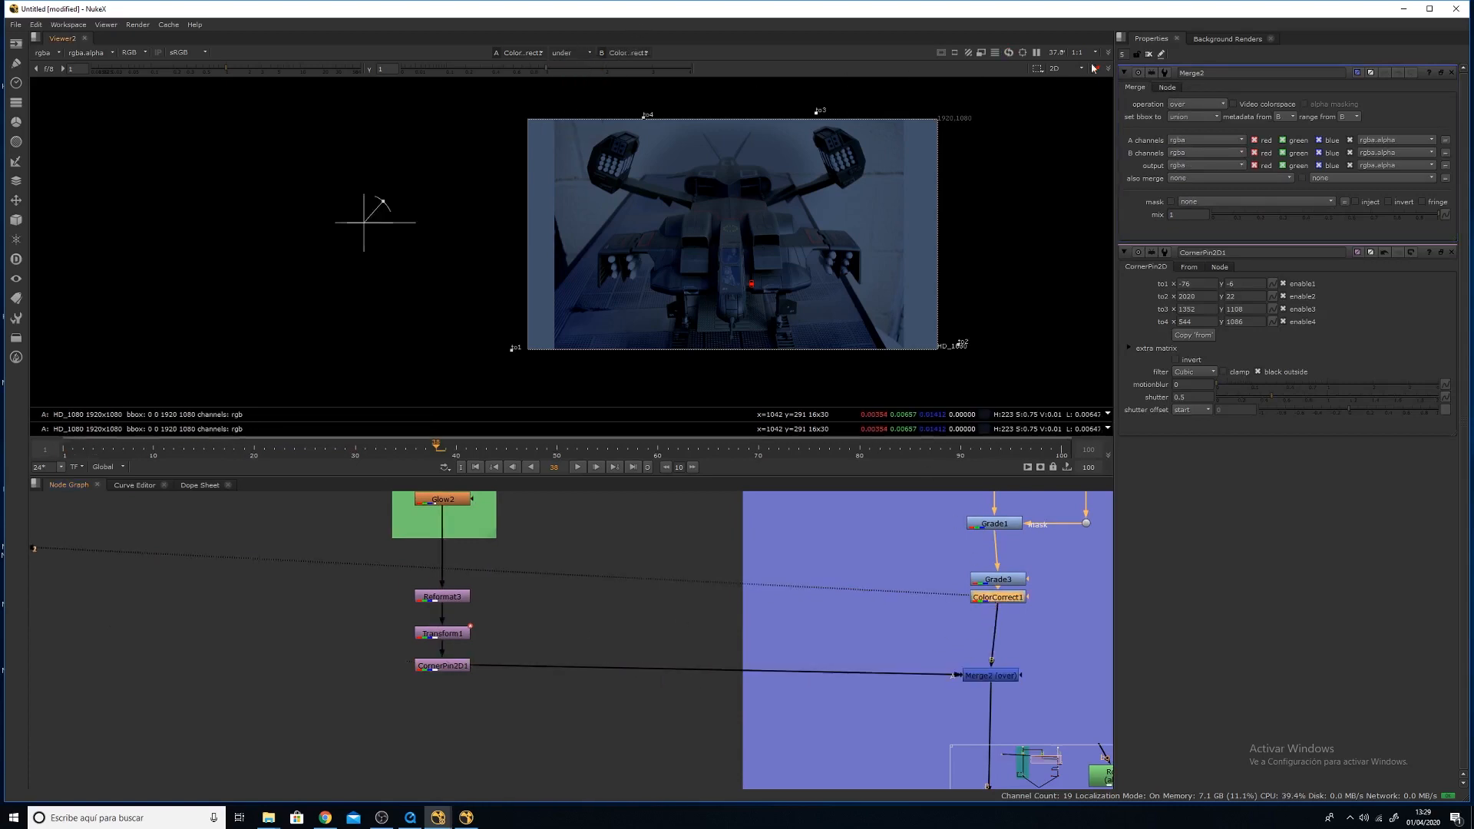
pyautogui.click(1148, 54)
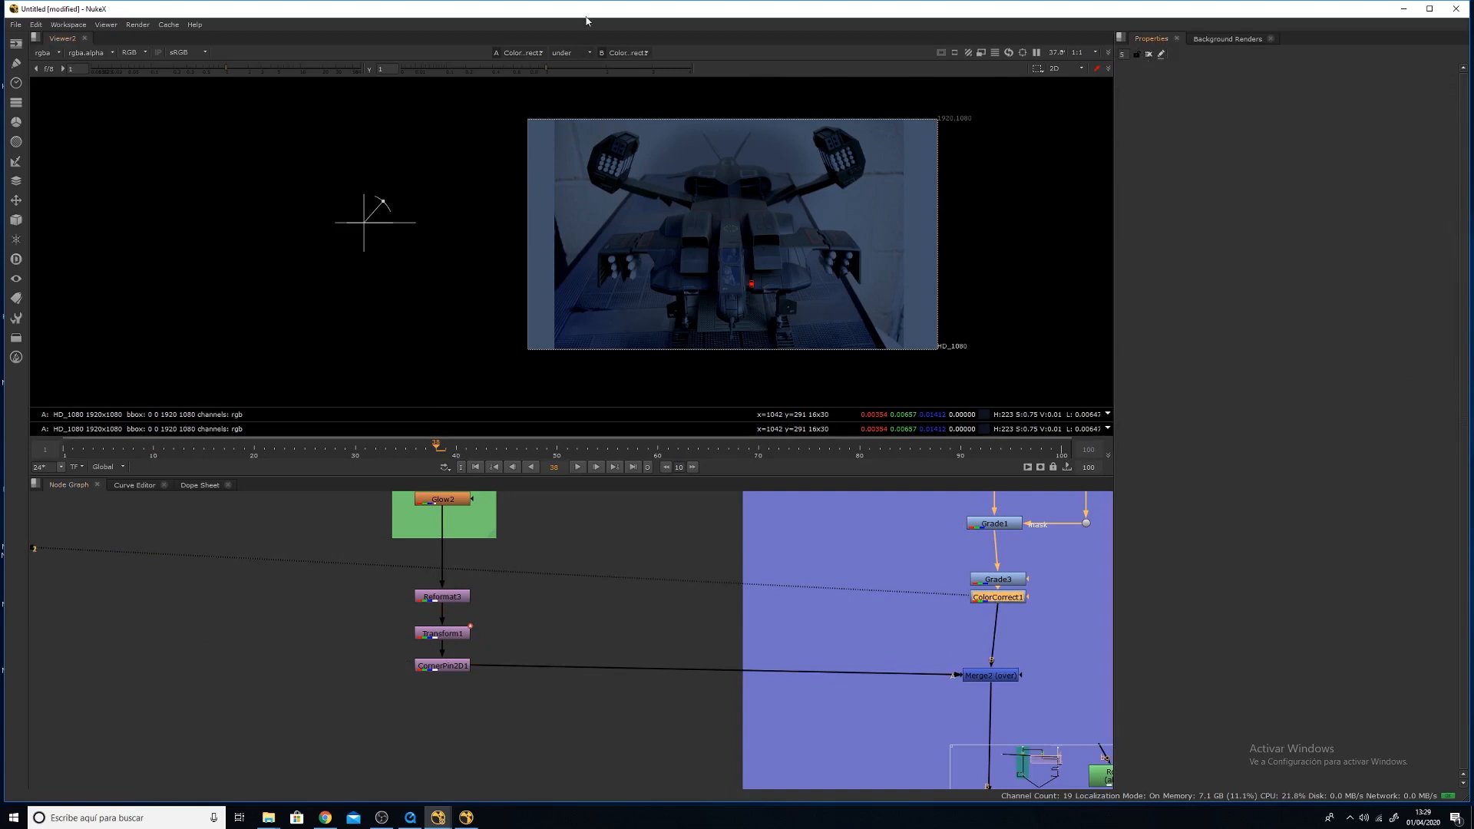
pyautogui.click(580, 64)
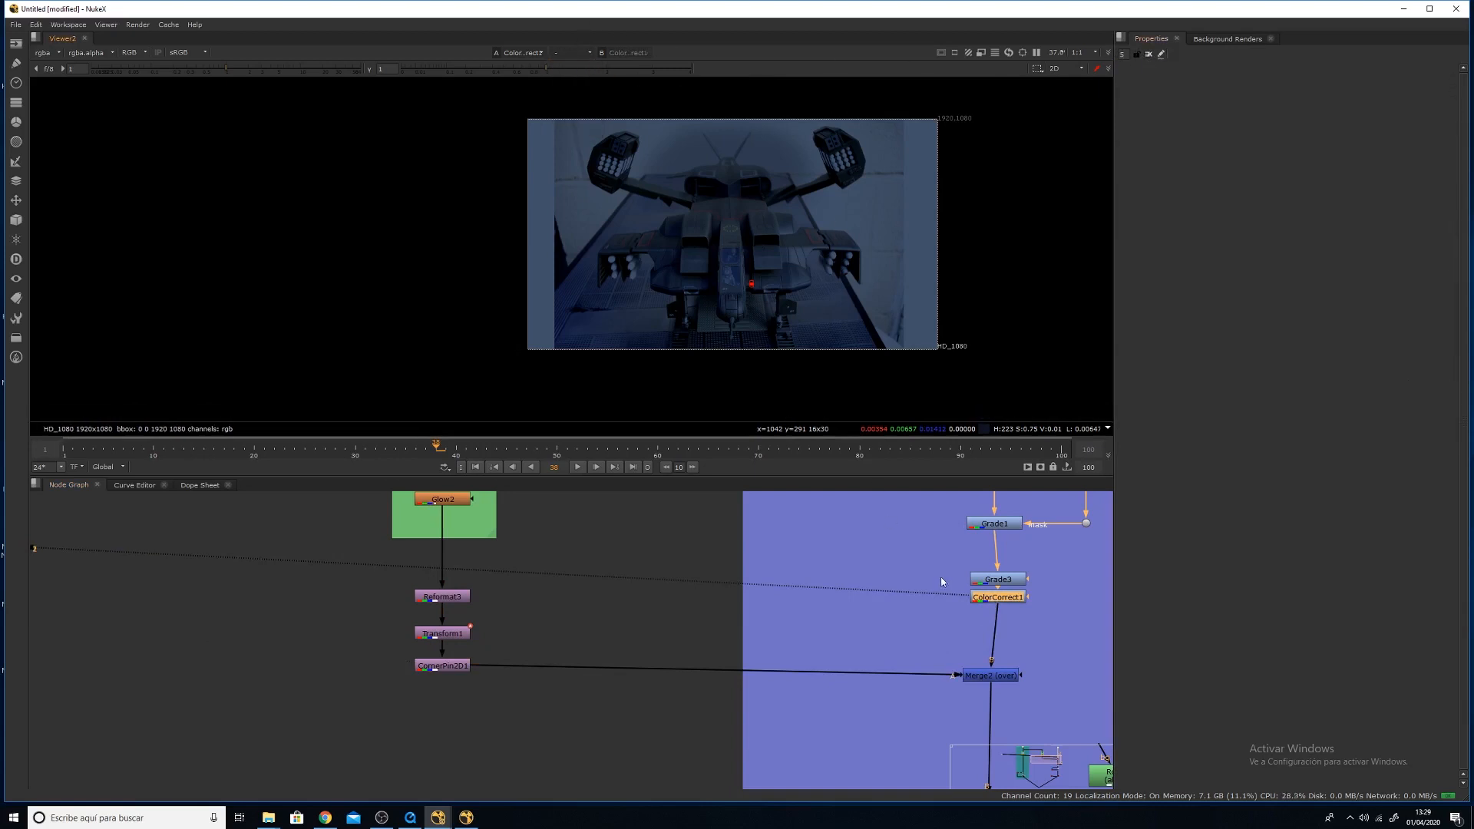
# Open the new Merge node's properties and view its result.
pyautogui.click(984, 693)
pyautogui.doubleClick(995, 676)
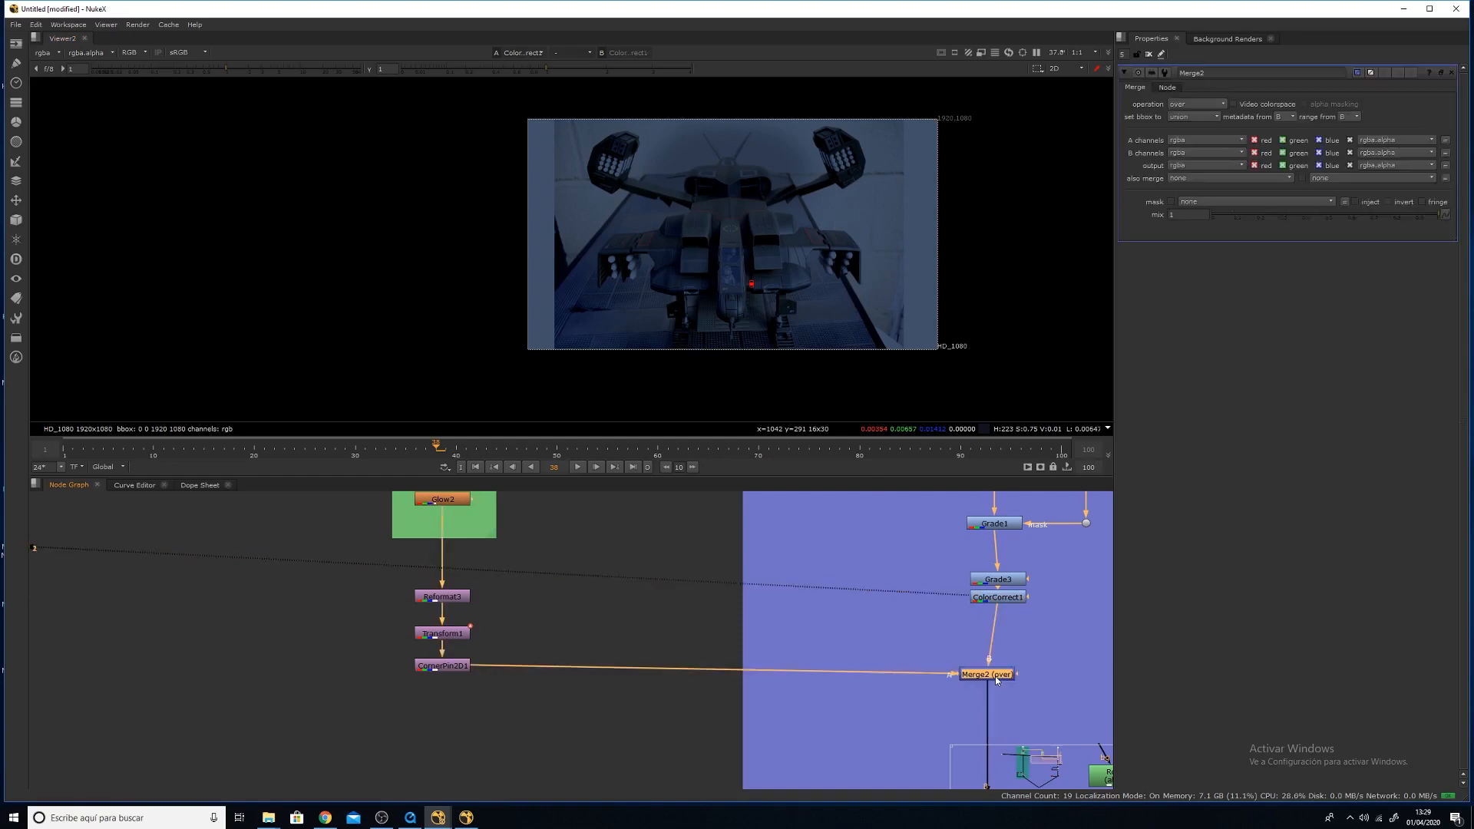
pyautogui.press('1')
pyautogui.moveTo(995, 675); pyautogui.dragTo(991, 673)
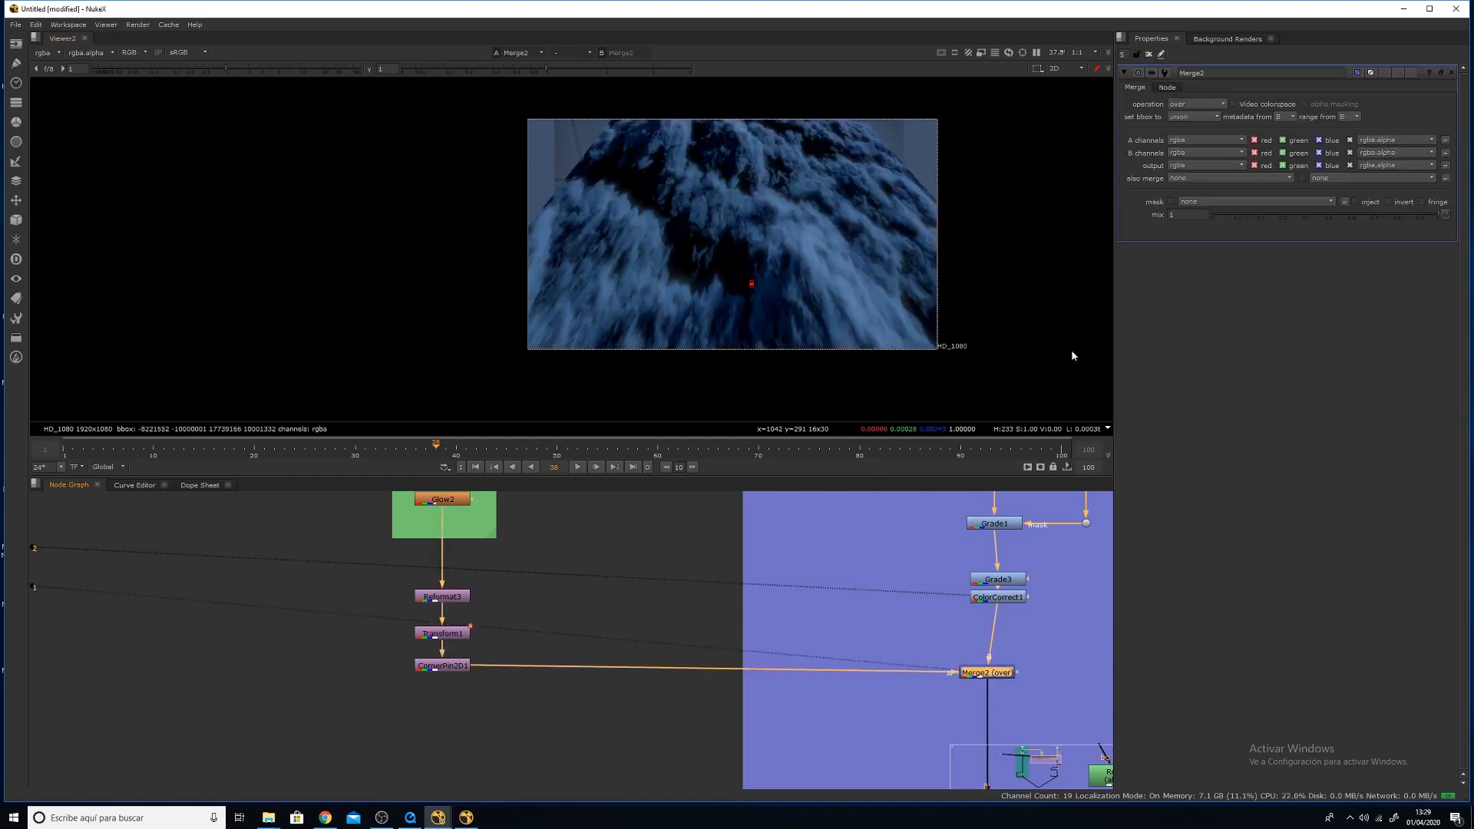
# Set the new Merge node's operation to average and its mix to 0.5.
pyautogui.click(1188, 105)
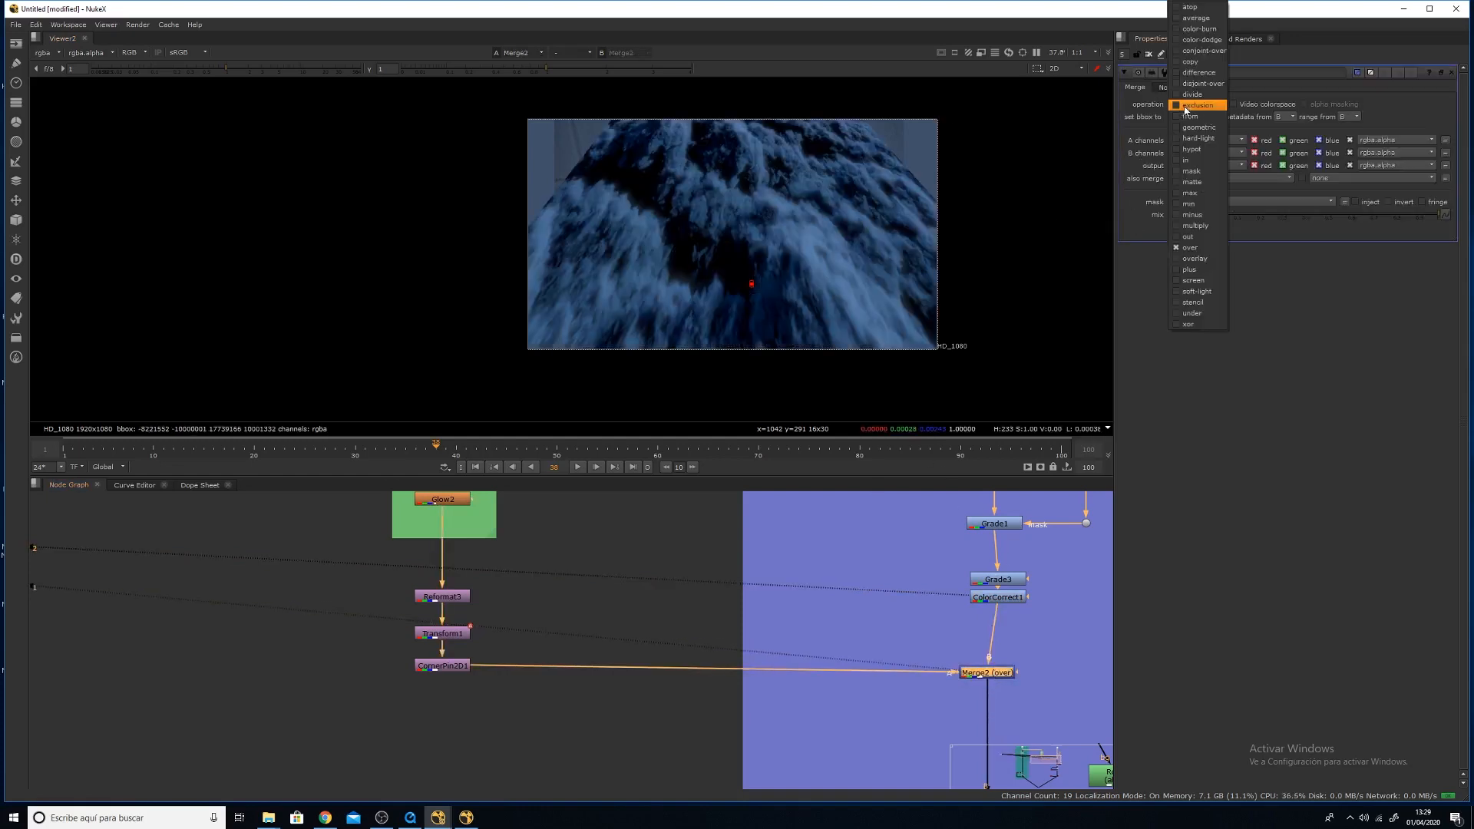
pyautogui.click(1211, 19)
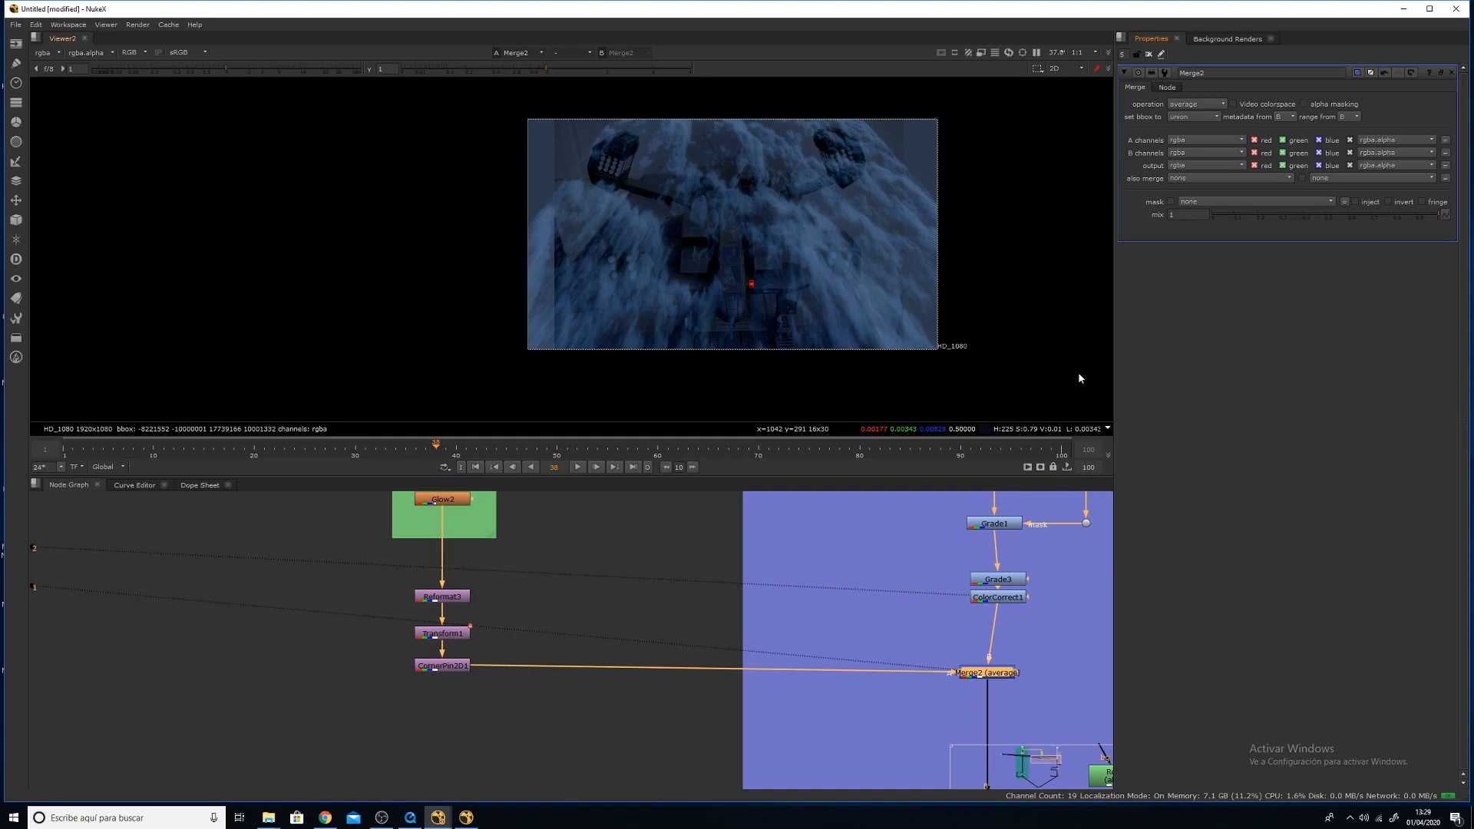
pyautogui.moveTo(1180, 215); pyautogui.dragTo(1141, 209)
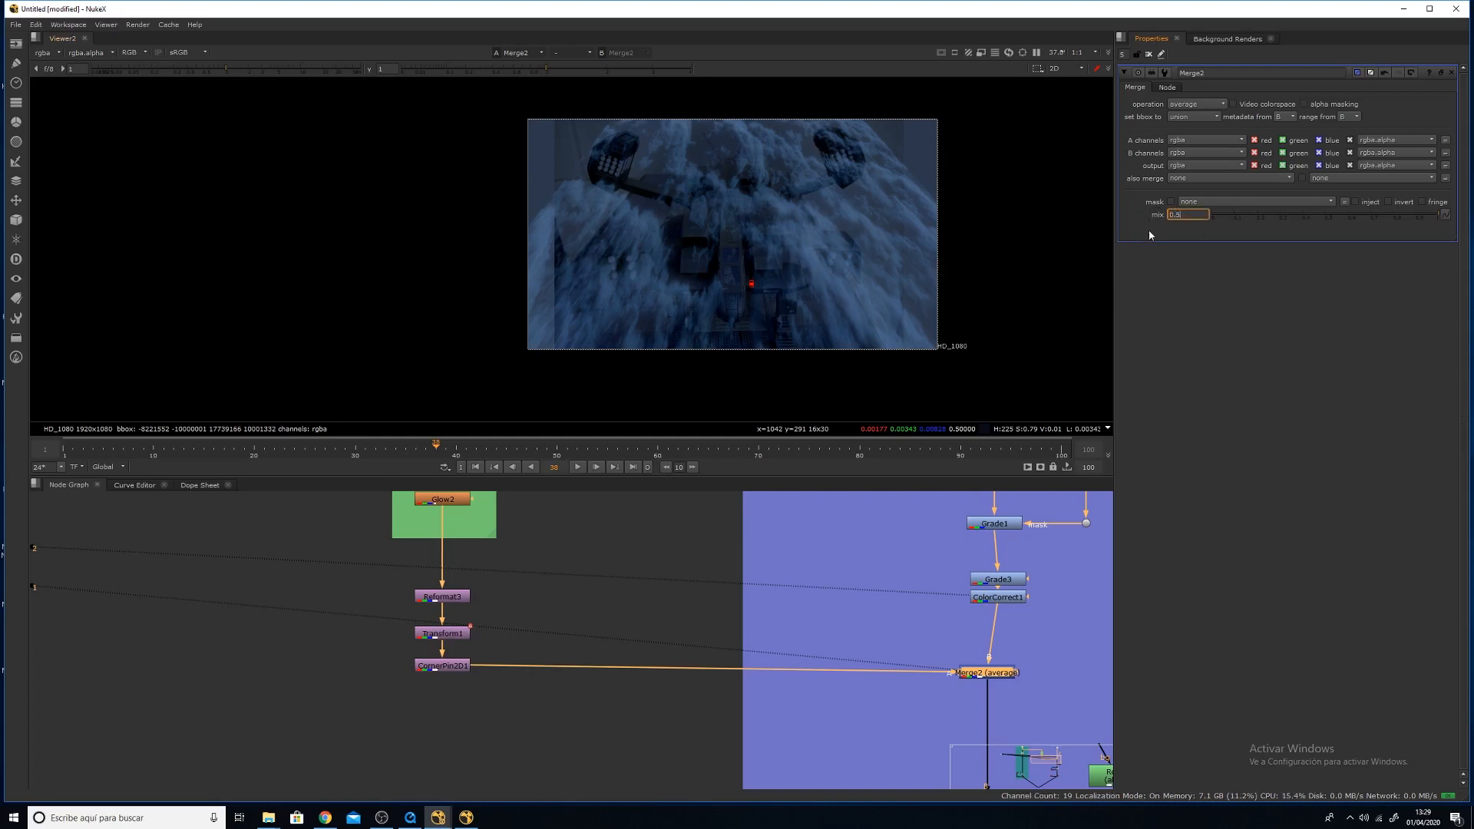
pyautogui.press('Return')
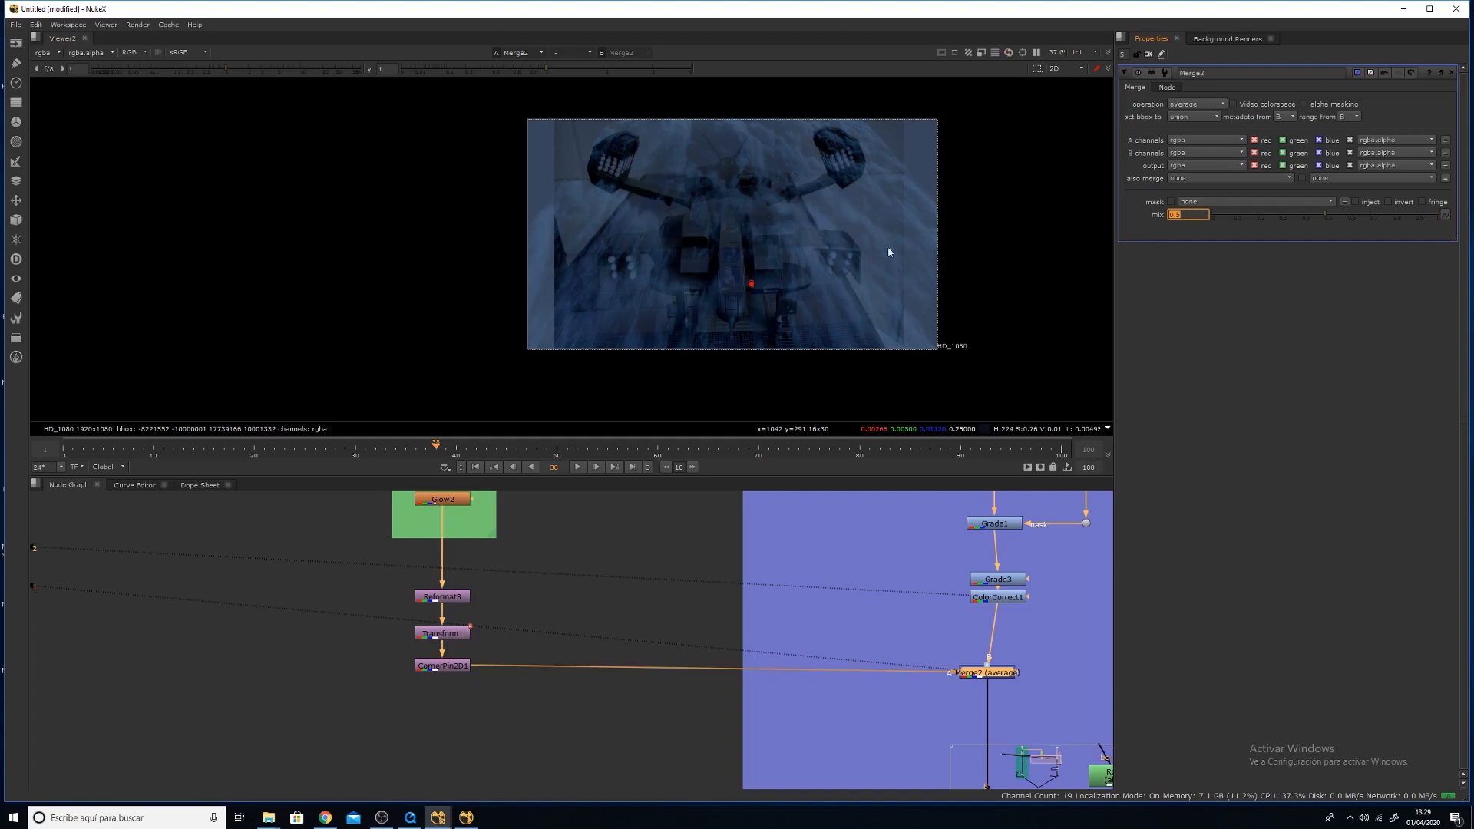
# Play back the Merge result, and view and play the ship's Premult output to check the moving cloud reflections.
pyautogui.click(577, 468)
pyautogui.click(582, 467)
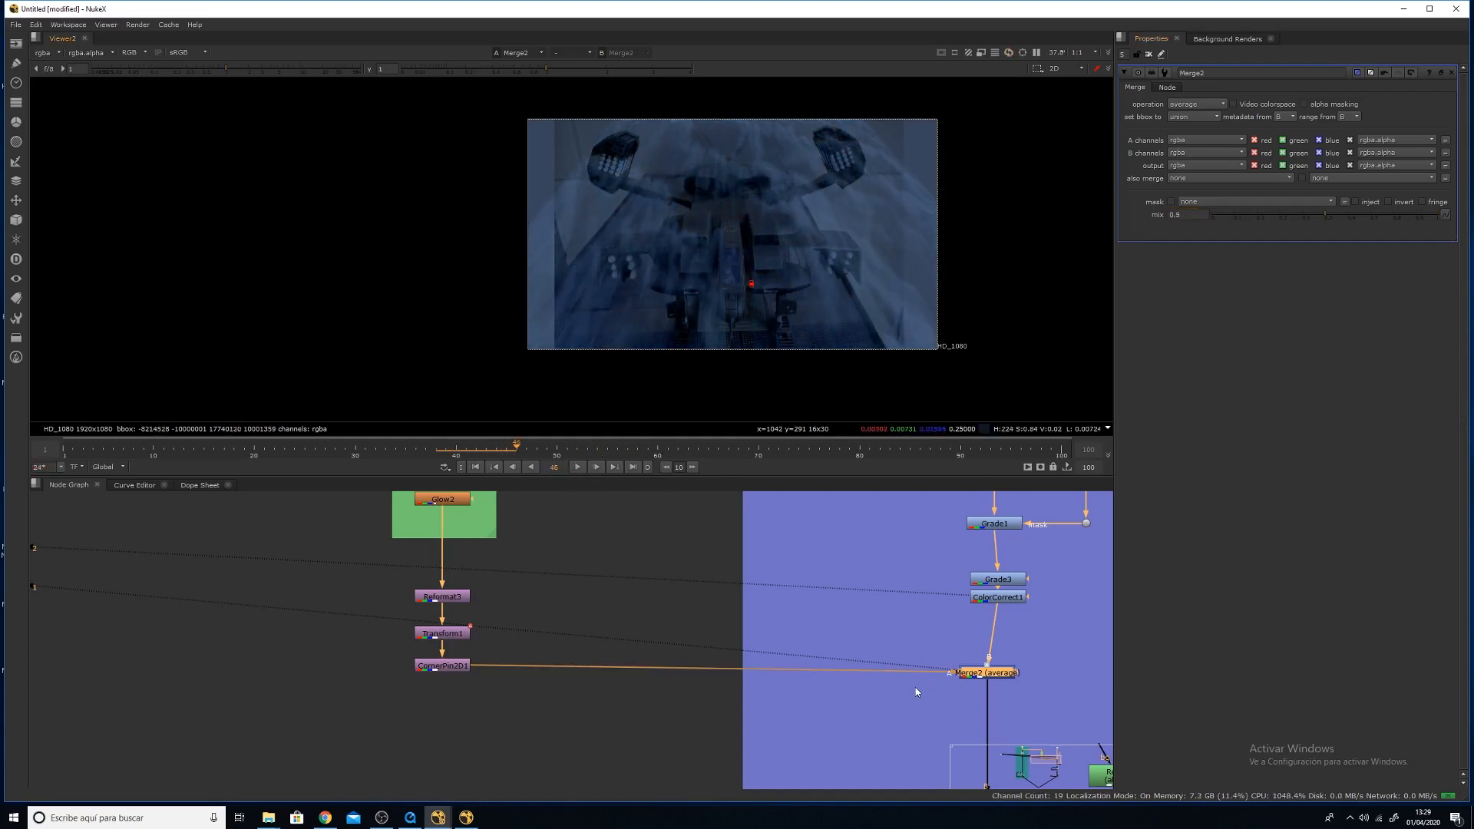
pyautogui.moveTo(935, 780); pyautogui.dragTo(857, 532, button='middle')
pyautogui.click(909, 649)
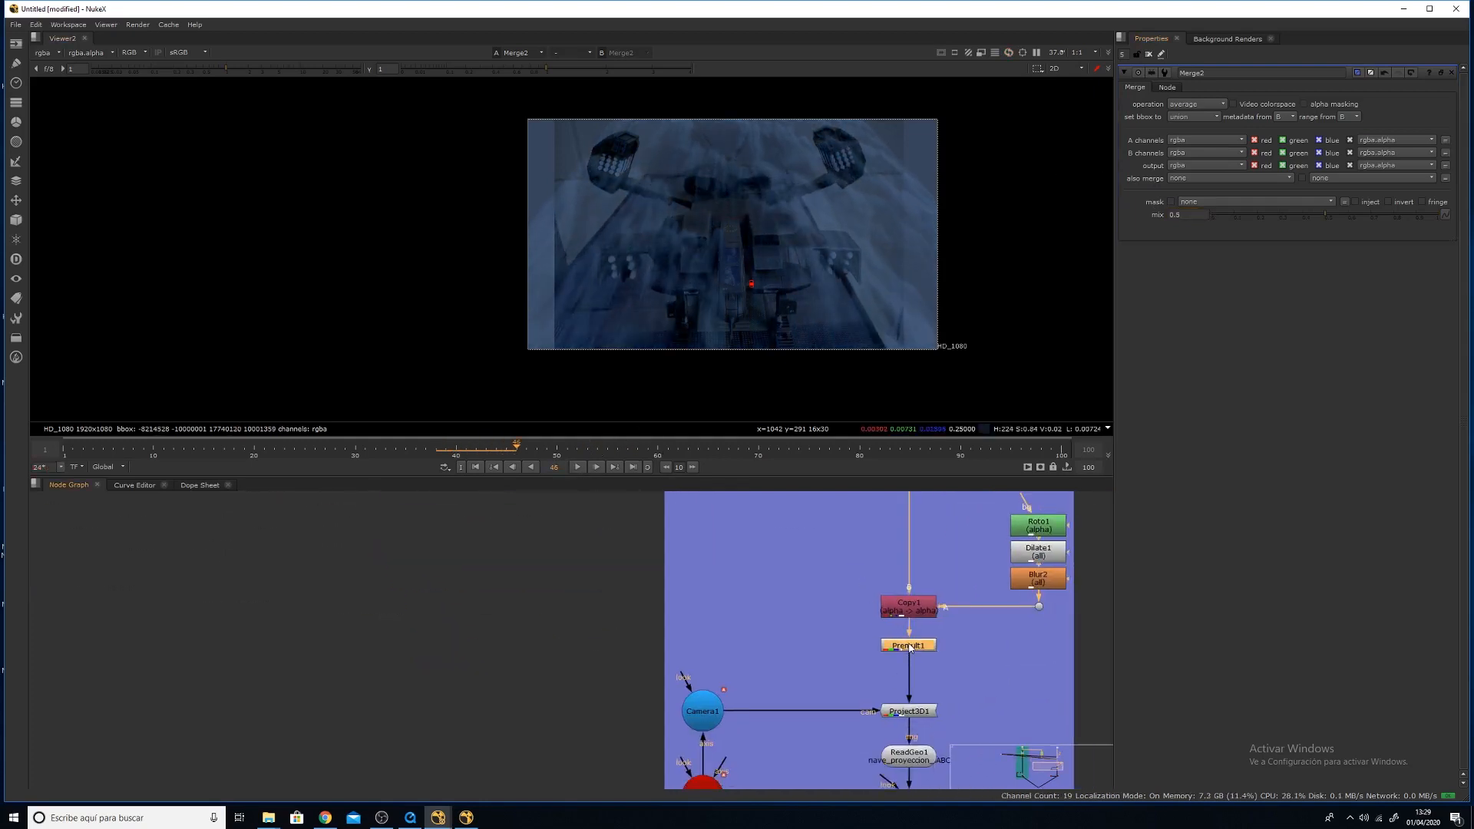
pyautogui.press('1')
pyautogui.scroll(3, 734, 190)
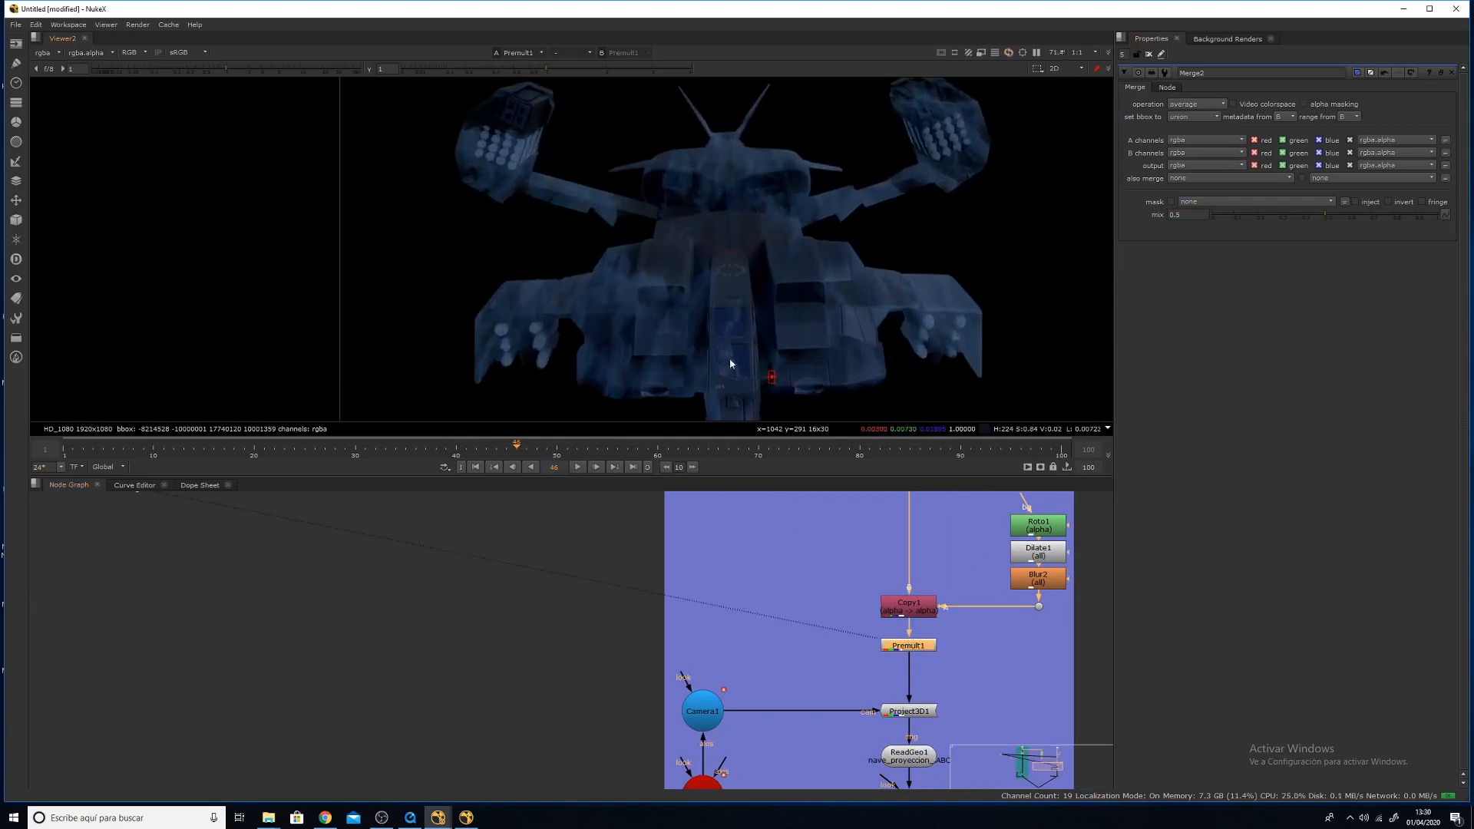
pyautogui.click(578, 467)
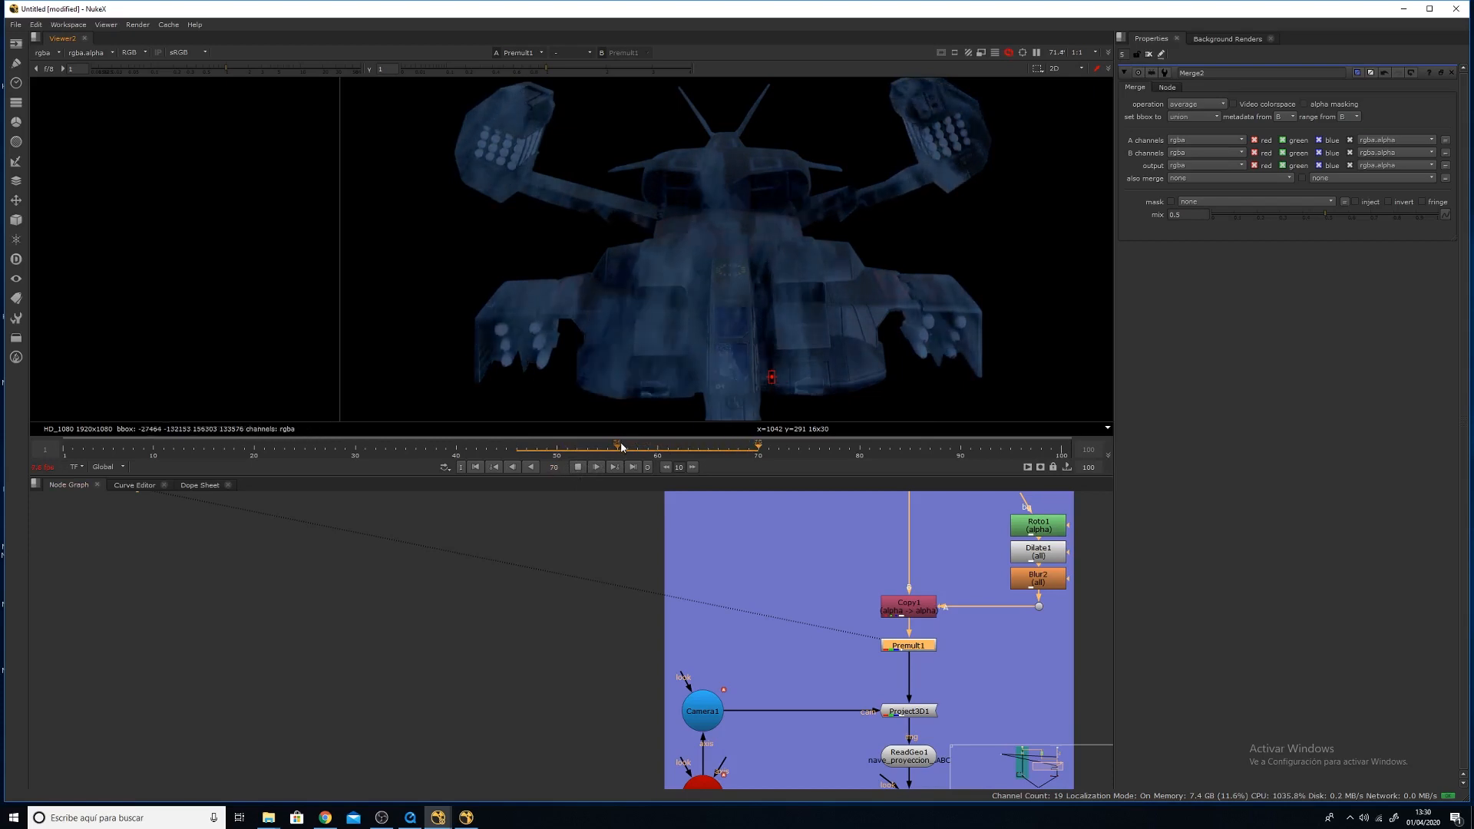
pyautogui.click(579, 468)
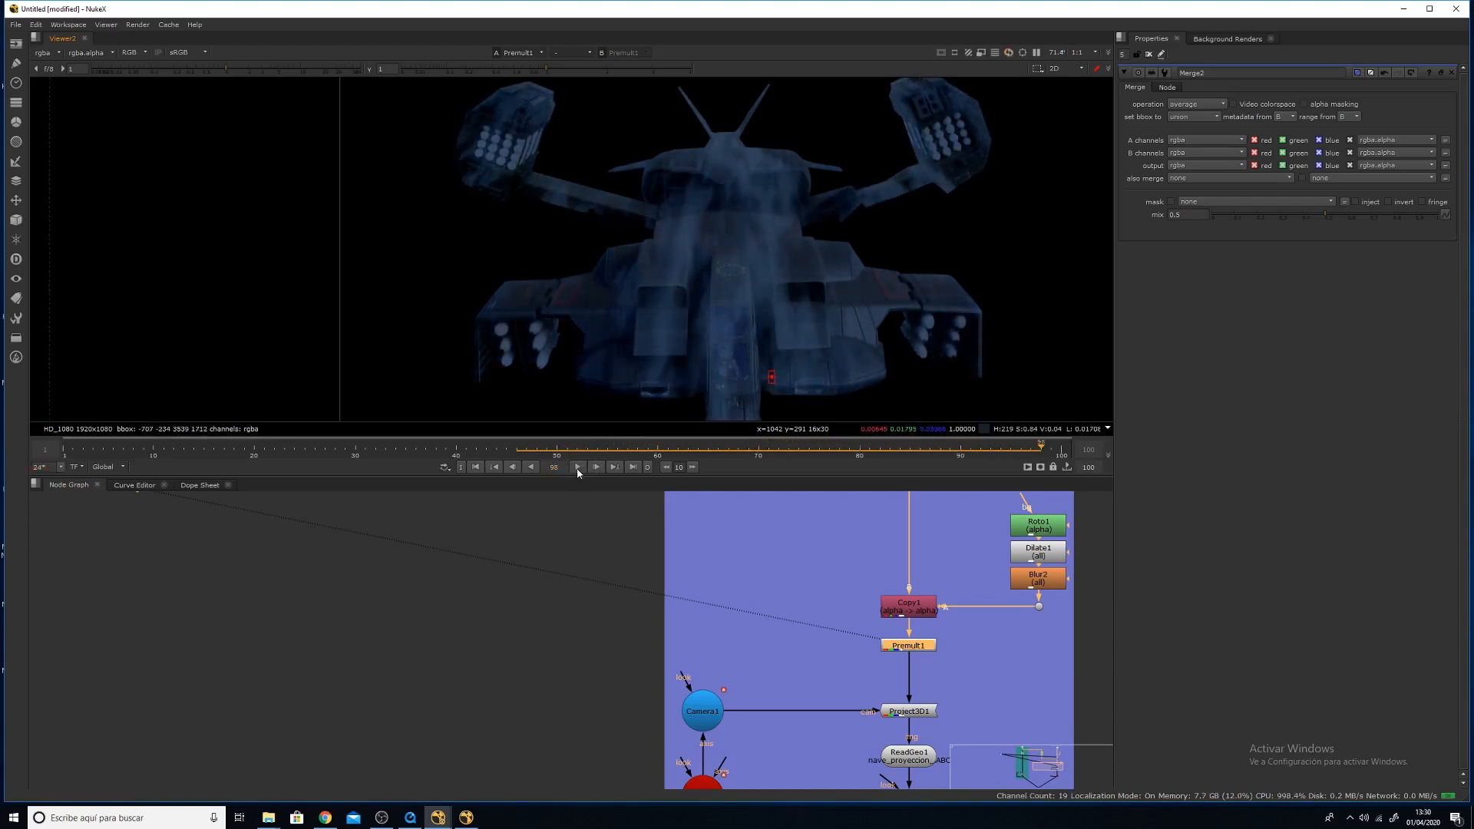
# Insert a Blur node between the clouds' CornerPin and the Merge, and set its size to 150.
pyautogui.moveTo(644, 585); pyautogui.dragTo(649, 676, button='middle')
pyautogui.scroll(-5, 703, 682)
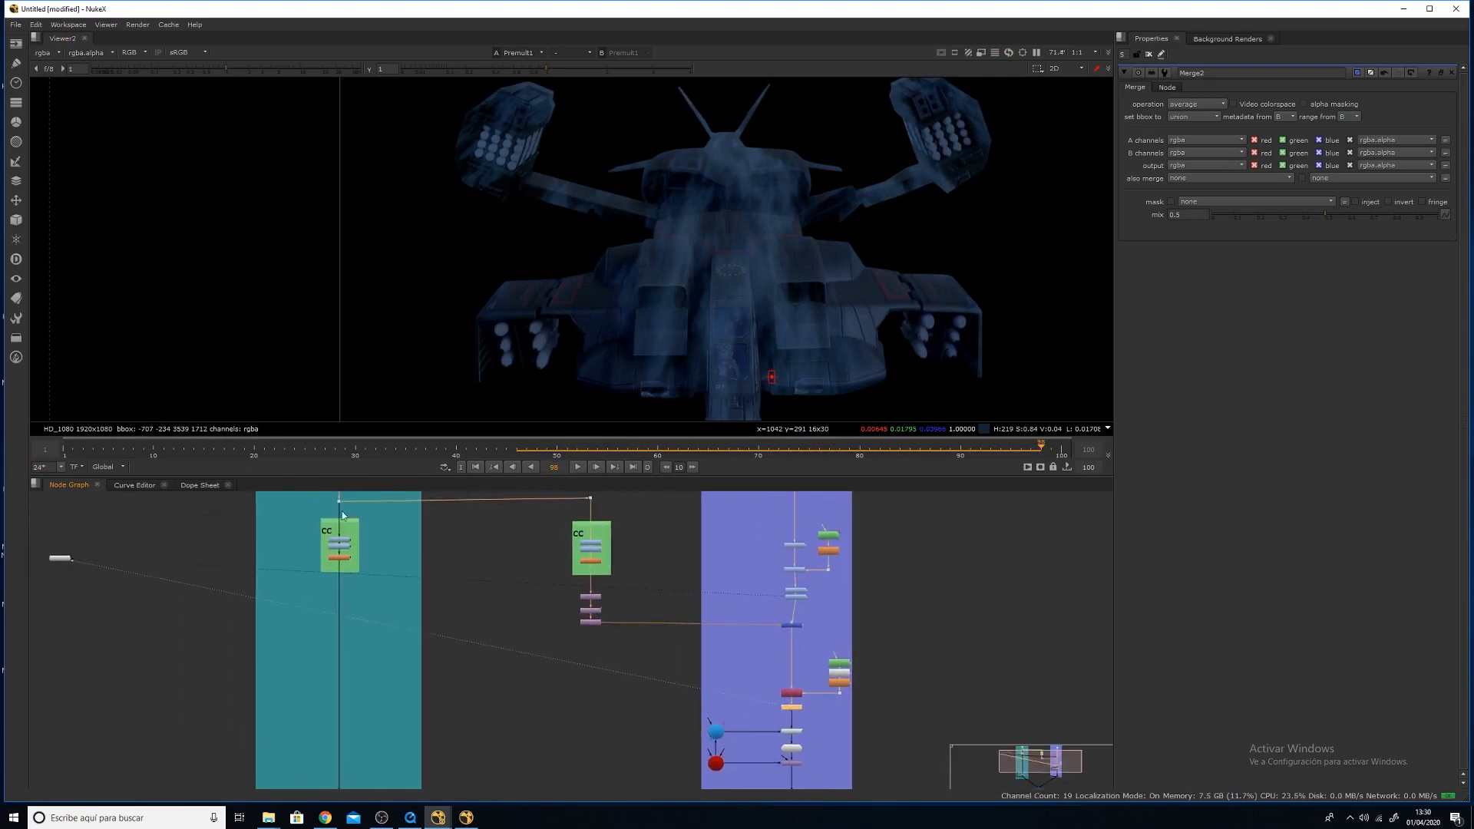
pyautogui.scroll(3, 615, 610)
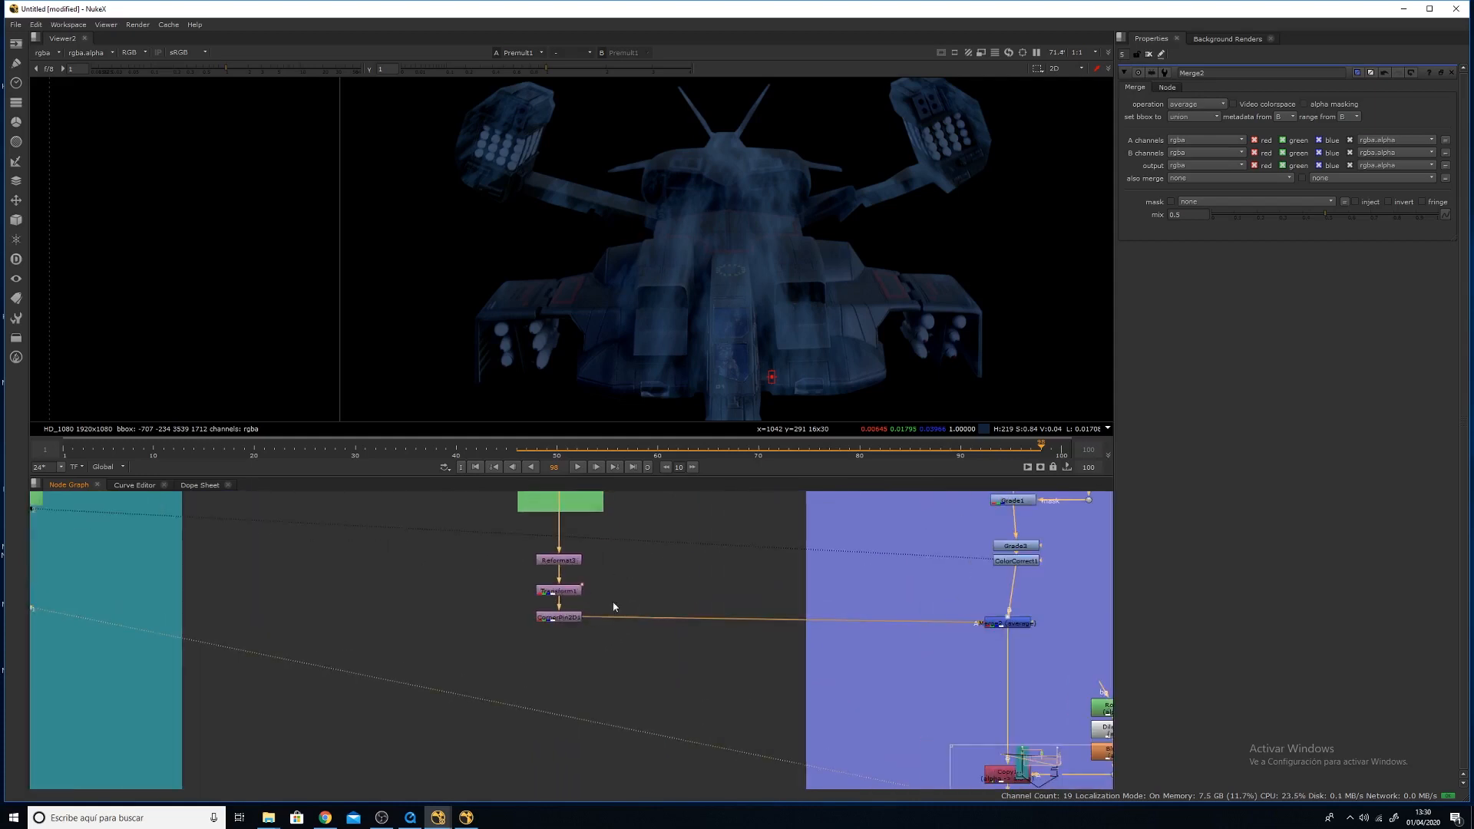
pyautogui.click(570, 616)
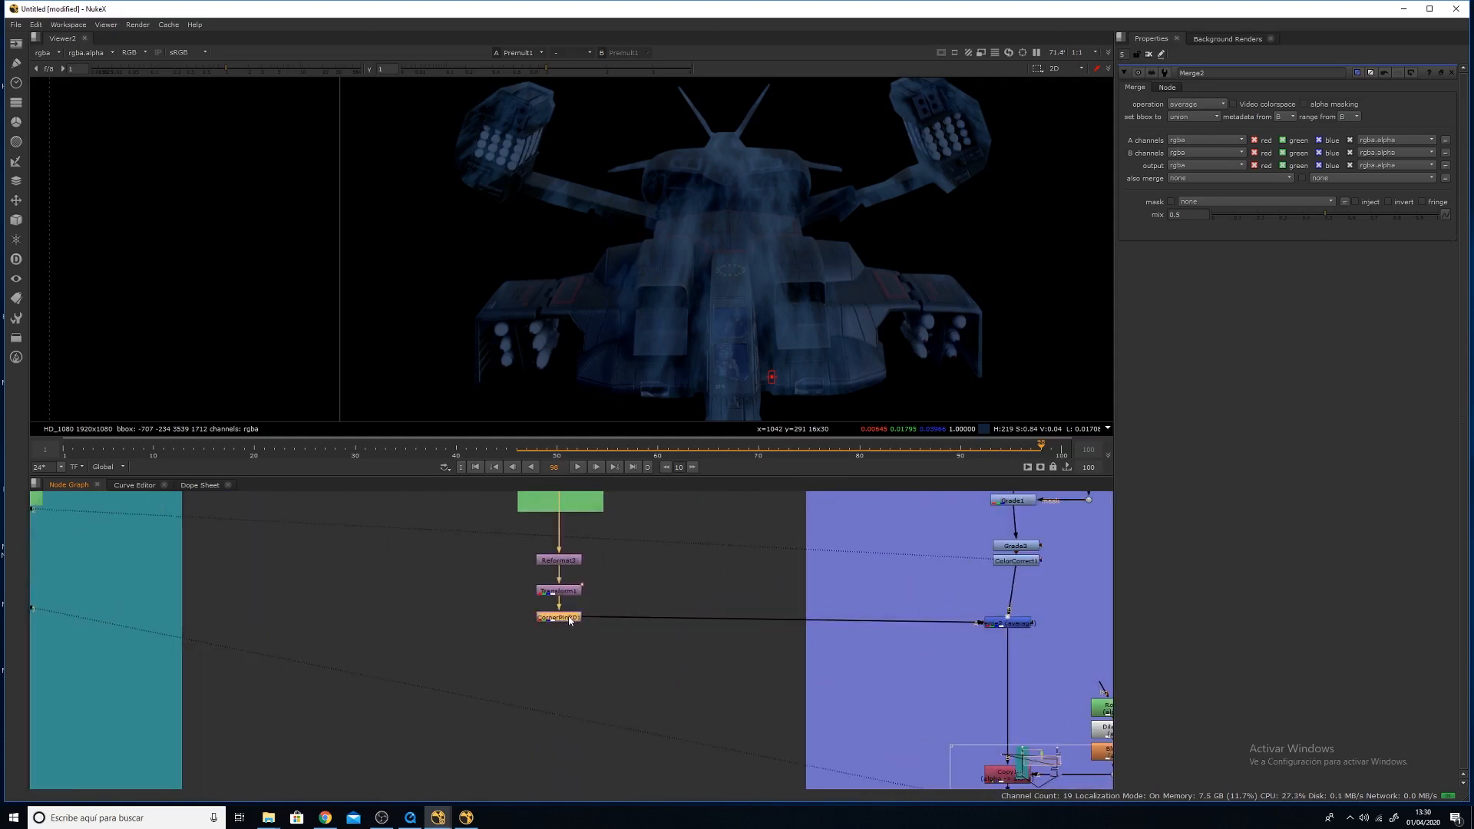
pyautogui.press('b')
pyautogui.moveTo(559, 634); pyautogui.dragTo(646, 623)
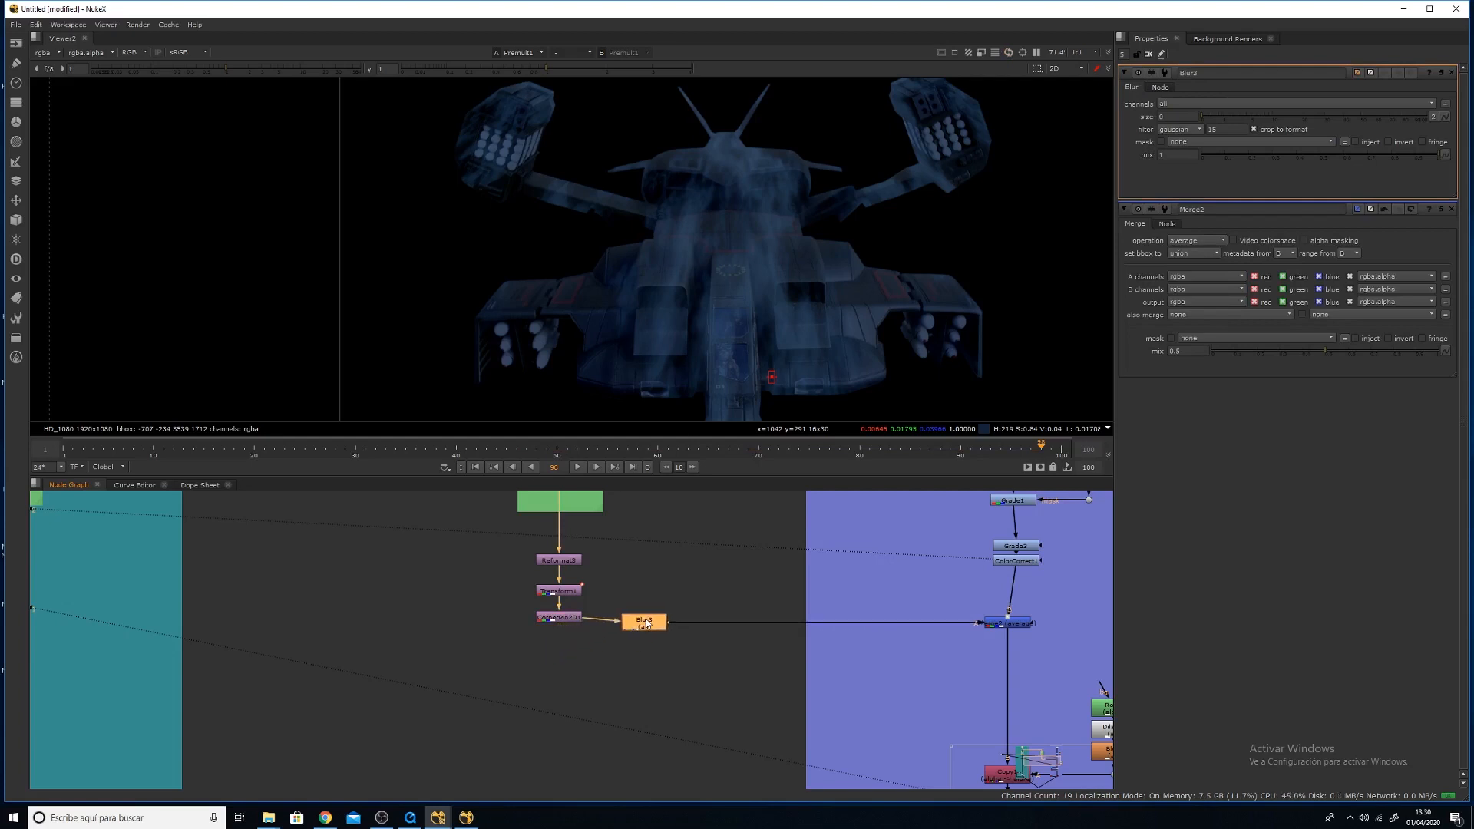
pyautogui.click(1178, 117)
pyautogui.write('150')
pyautogui.press('Return')
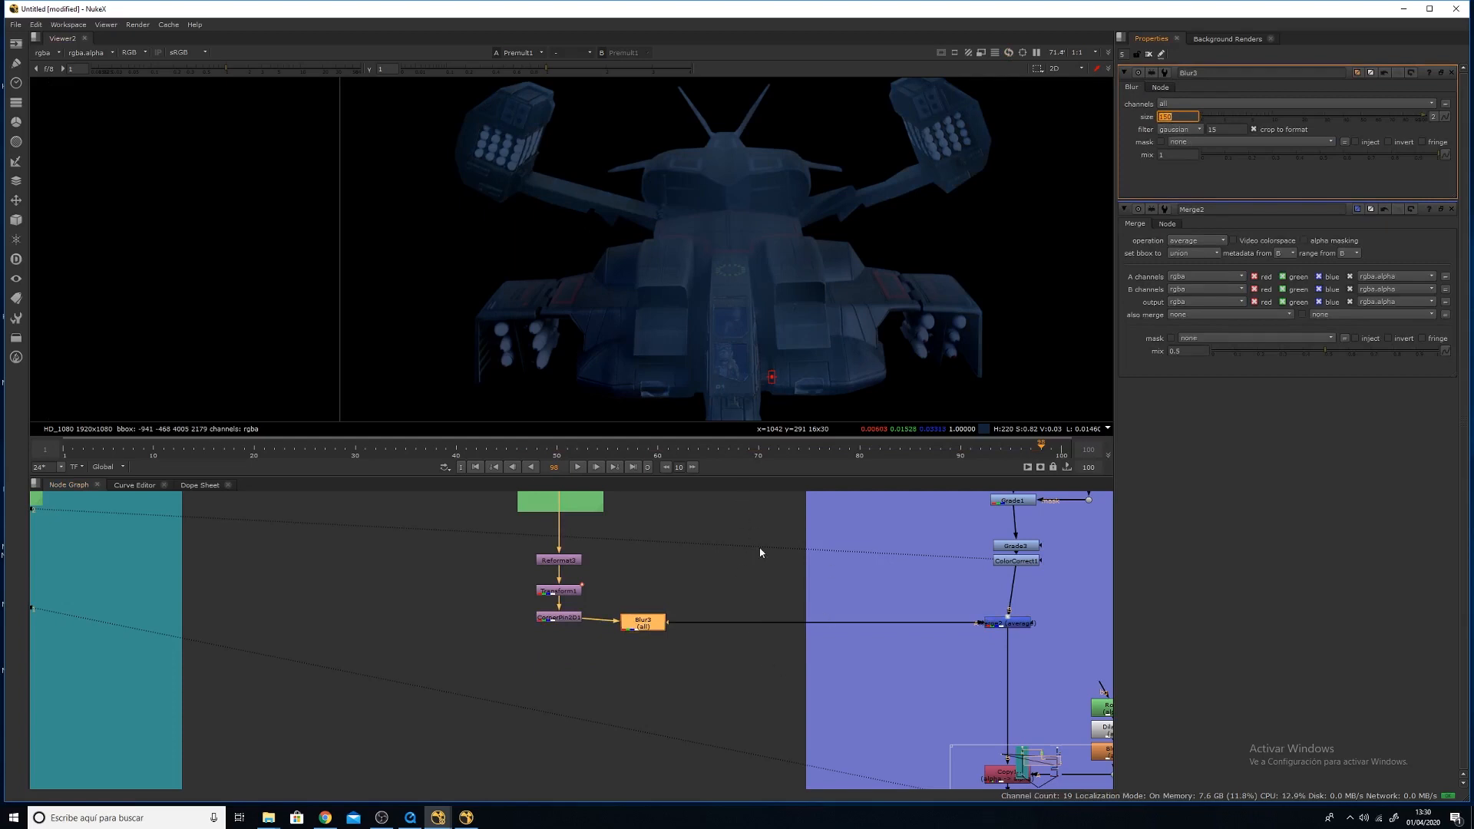
# View the ship's ColorCorrect up close at the cockpit and add an unconnected Roto node beside the Merge.
pyautogui.moveTo(829, 635); pyautogui.dragTo(711, 675, button='middle')
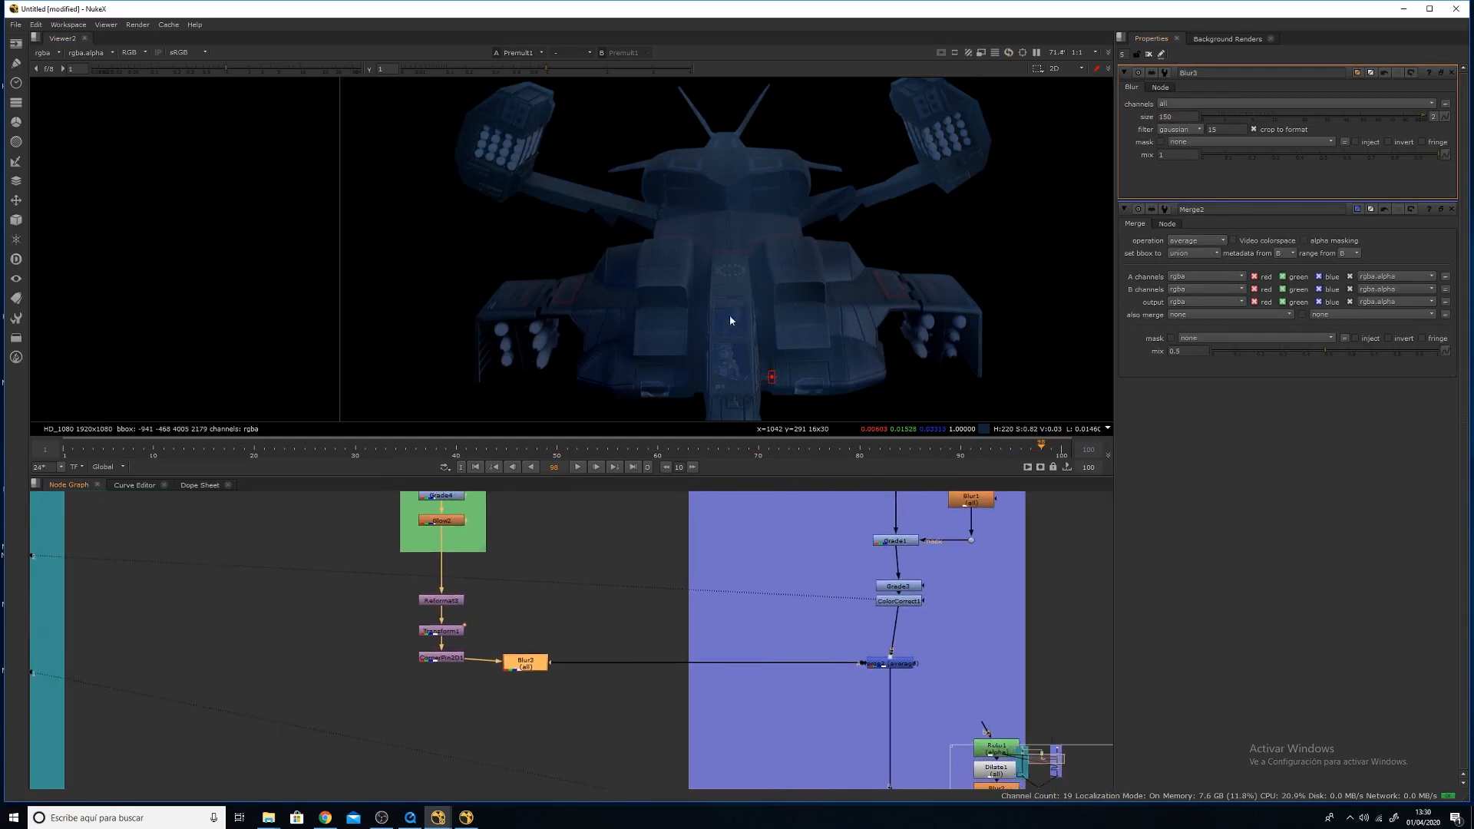
pyautogui.click(903, 662)
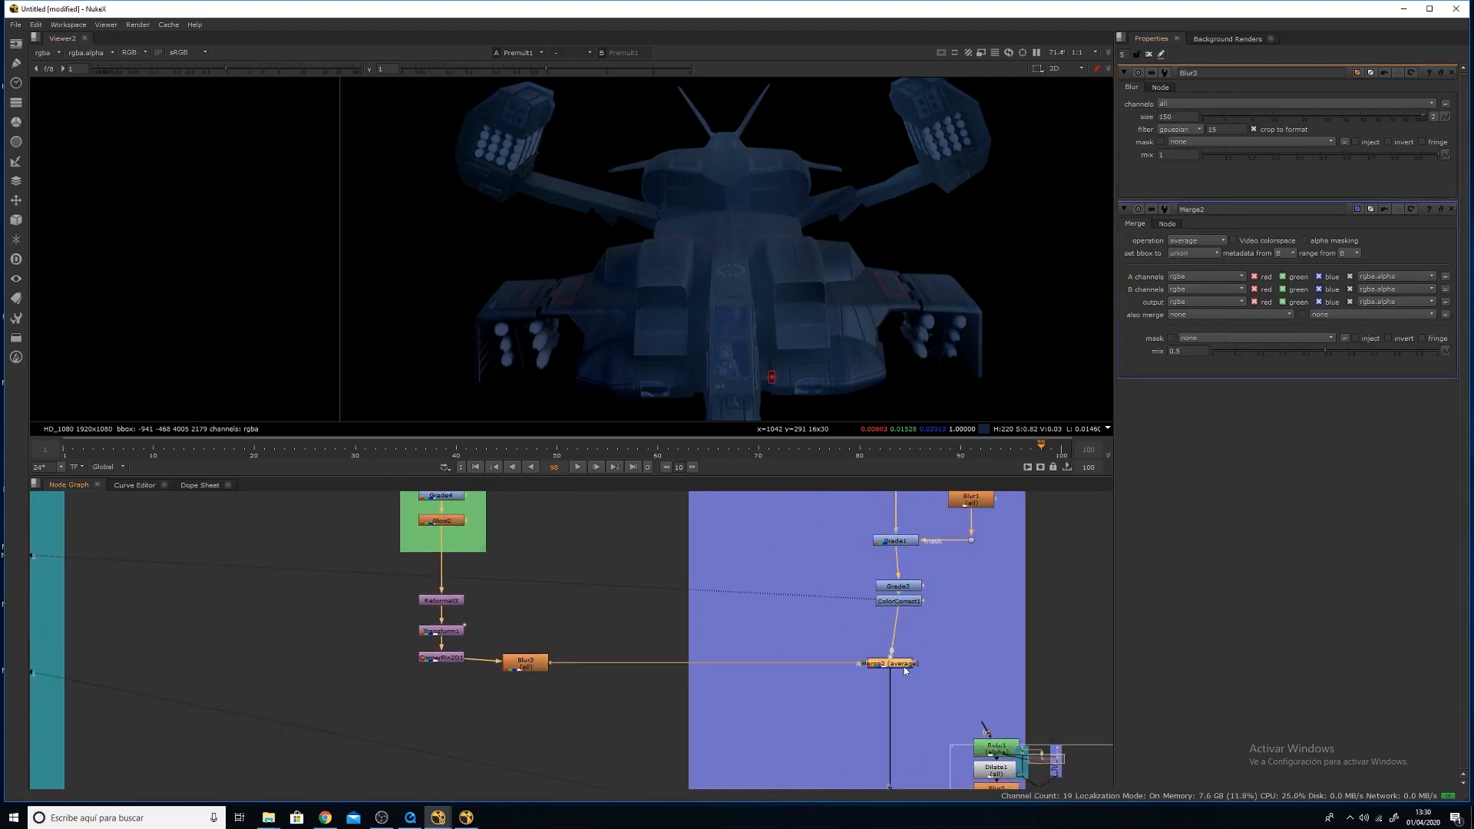
pyautogui.click(903, 602)
pyautogui.press('1')
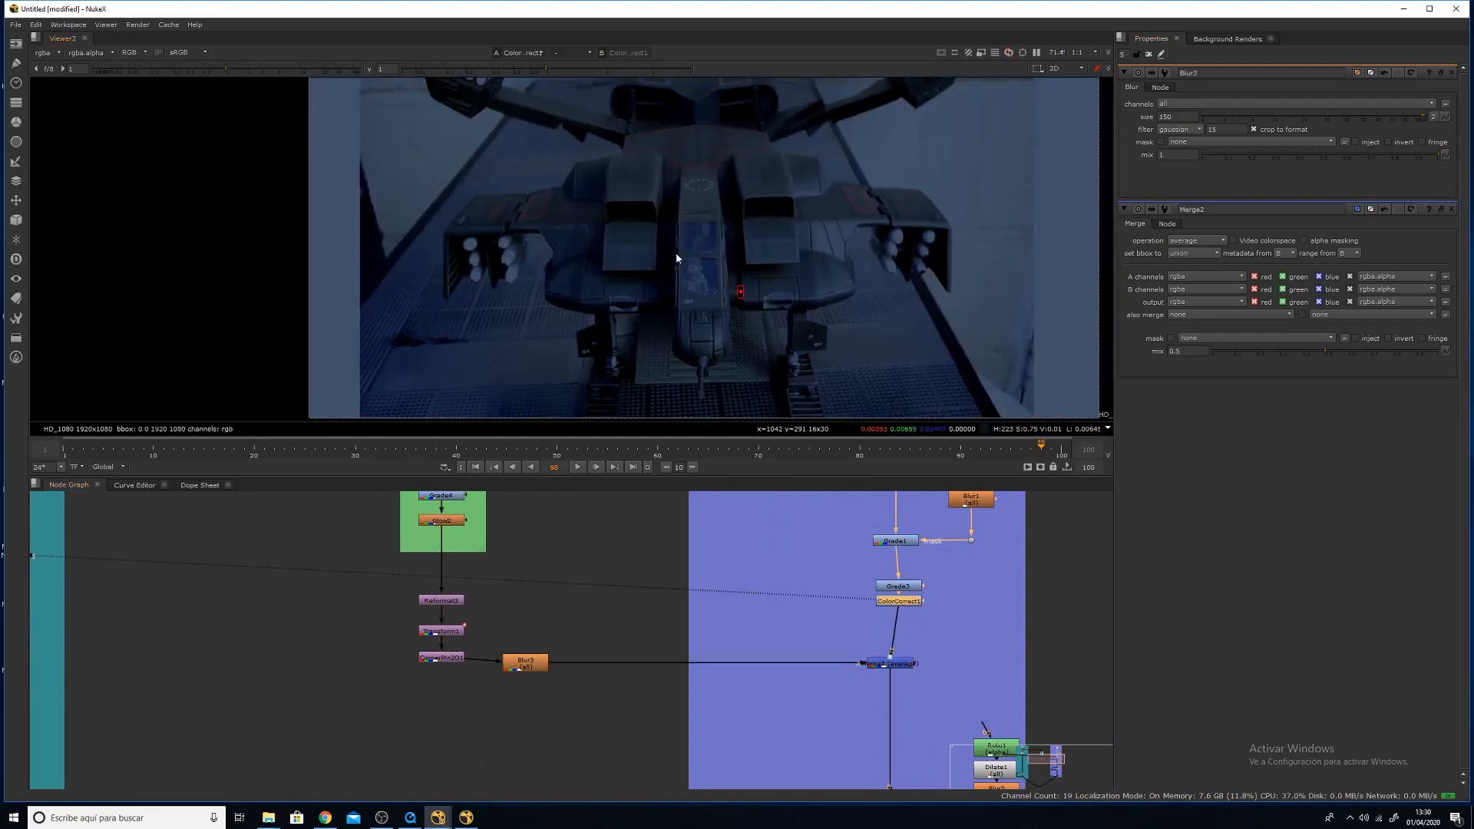
pyautogui.scroll(3, 683, 246)
pyautogui.scroll(3, 733, 232)
pyautogui.click(961, 648)
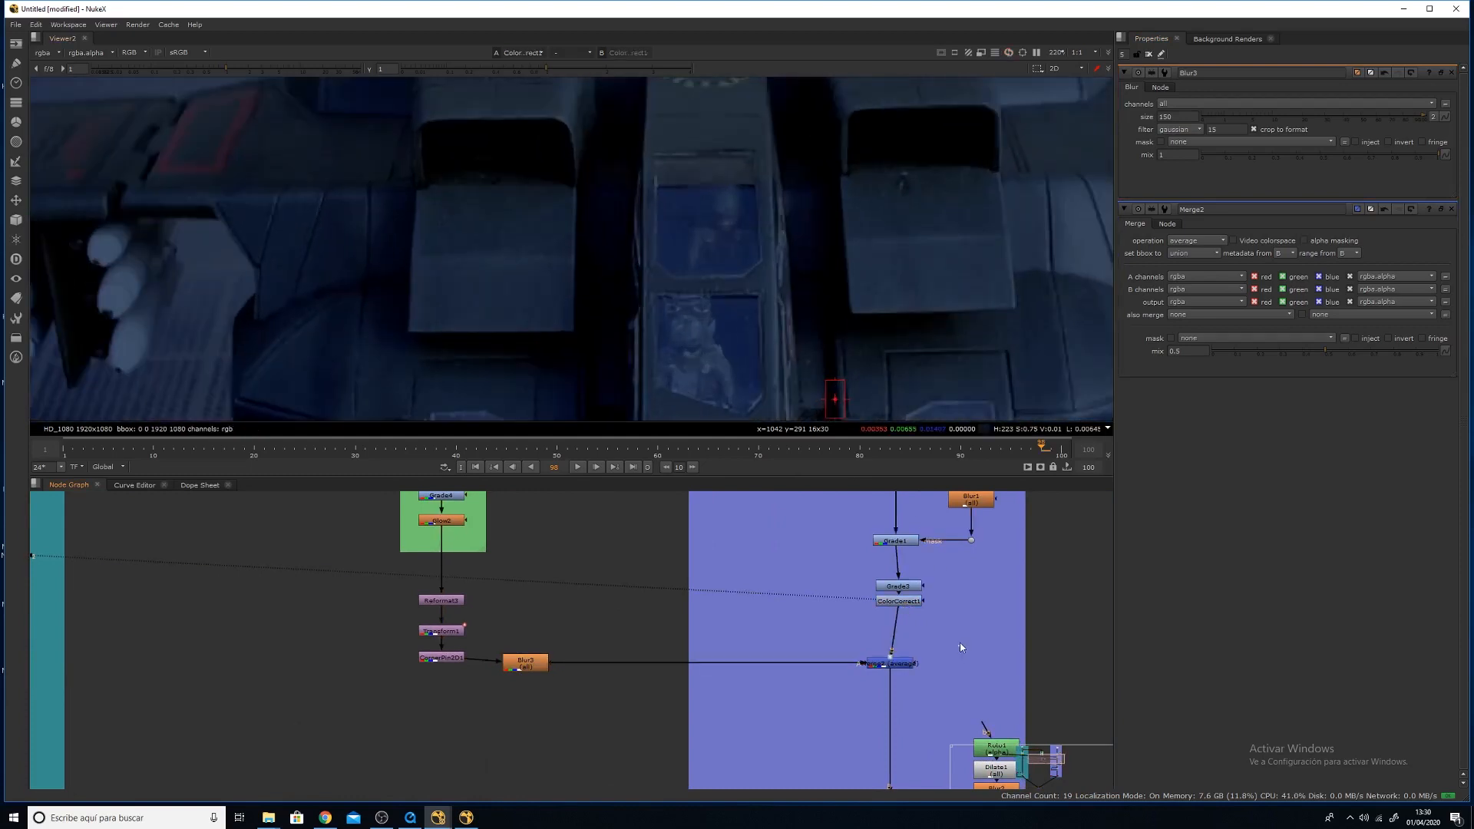
pyautogui.press('o')
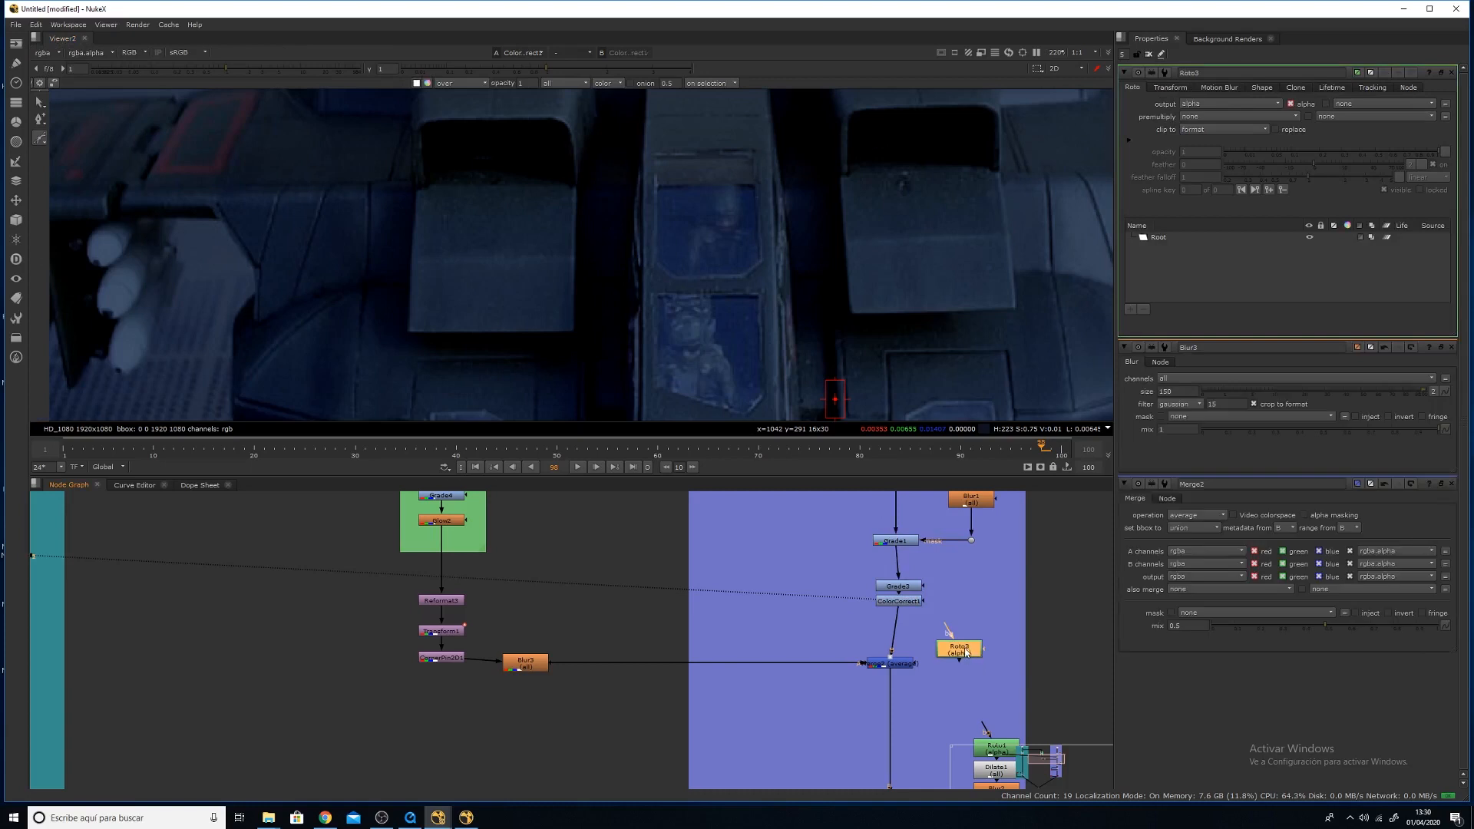
# Draw a closed six-point Bezier in the new Roto around the upper cockpit window and adjust its starting corner.
pyautogui.scroll(3, 715, 180)
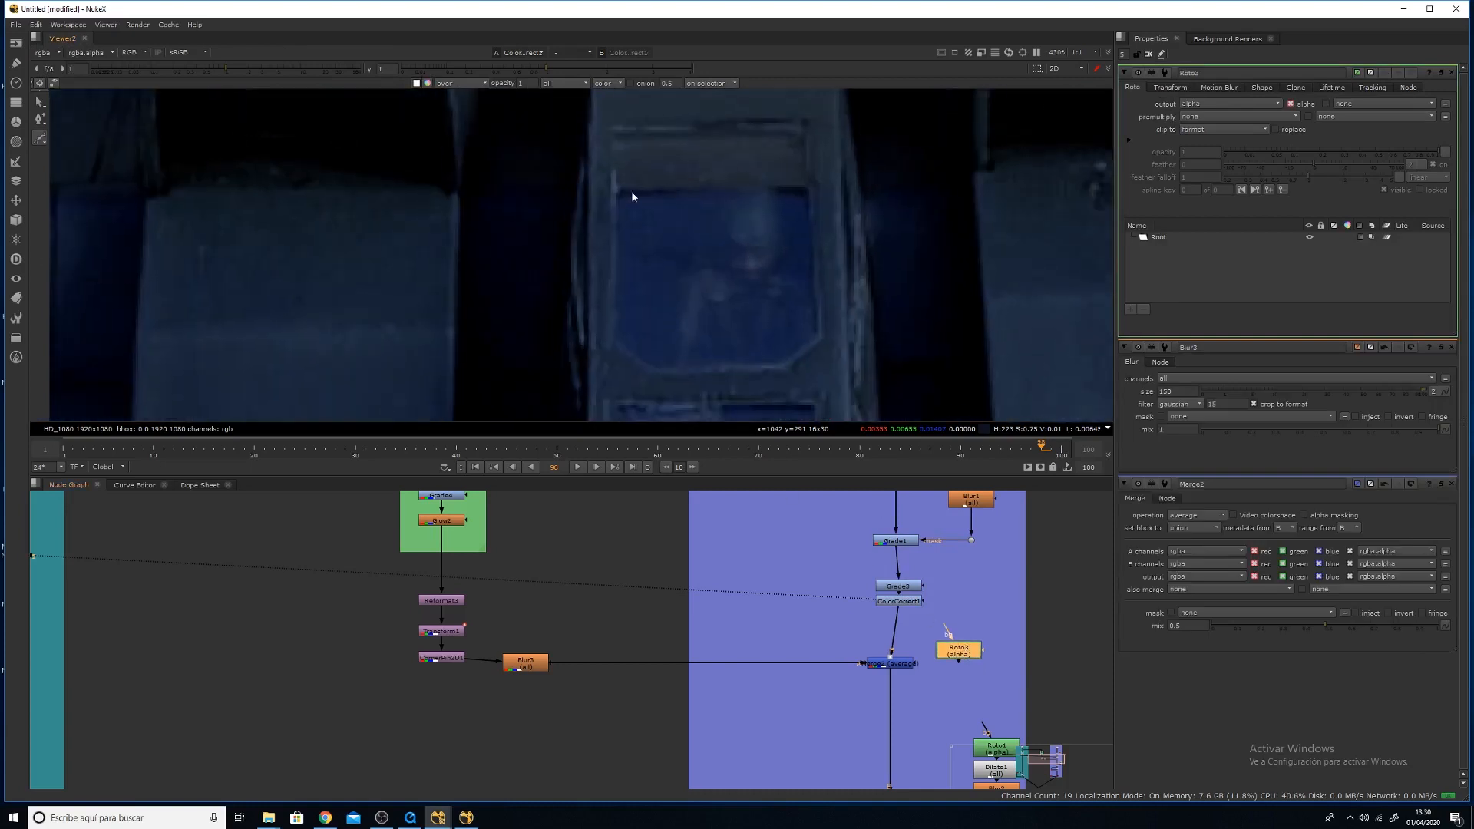
pyautogui.click(622, 191)
pyautogui.click(809, 189)
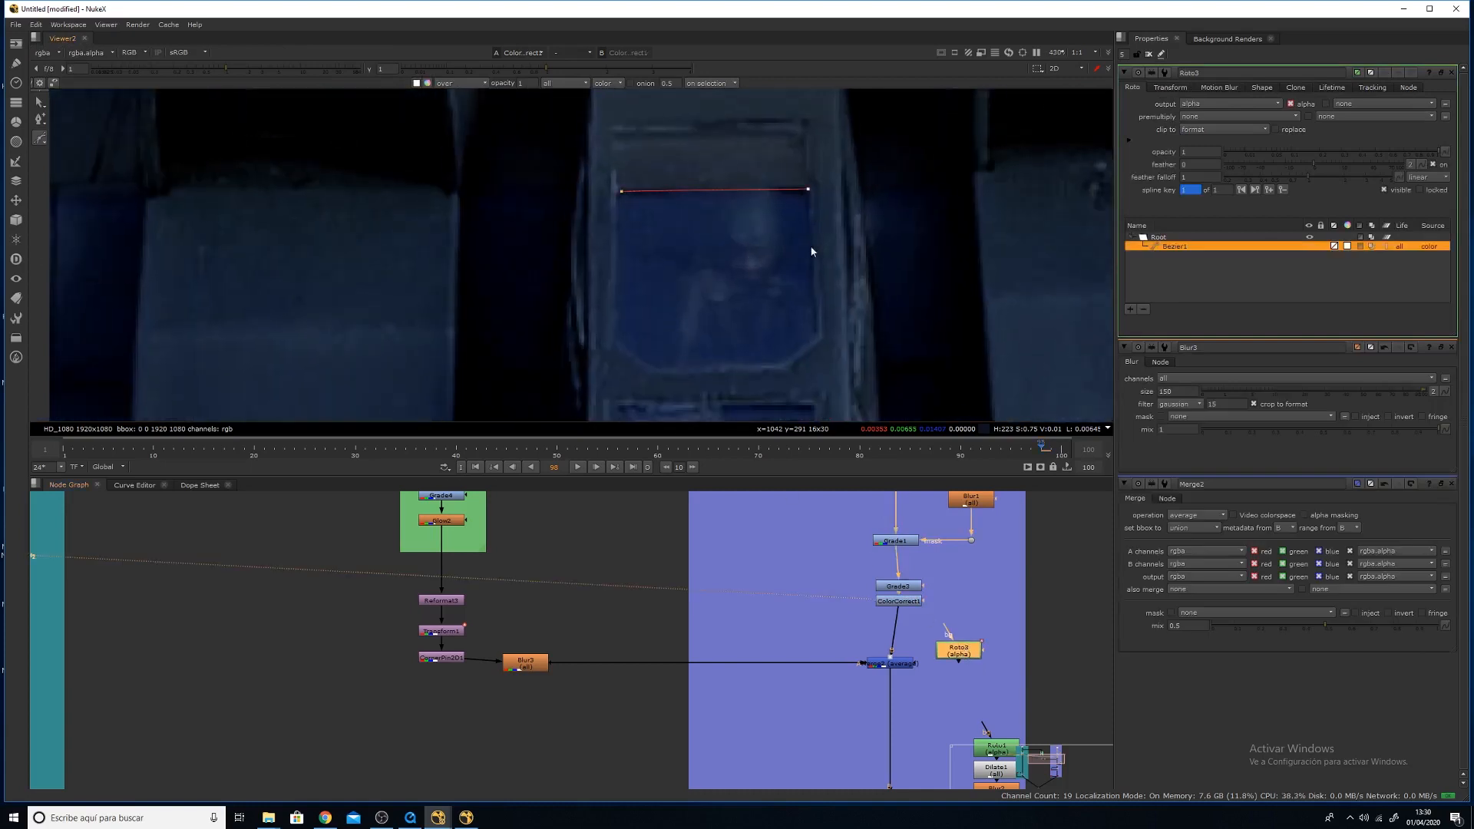
pyautogui.click(817, 334)
pyautogui.click(652, 369)
pyautogui.click(619, 338)
pyautogui.click(622, 192)
pyautogui.moveTo(621, 191); pyautogui.dragTo(615, 192)
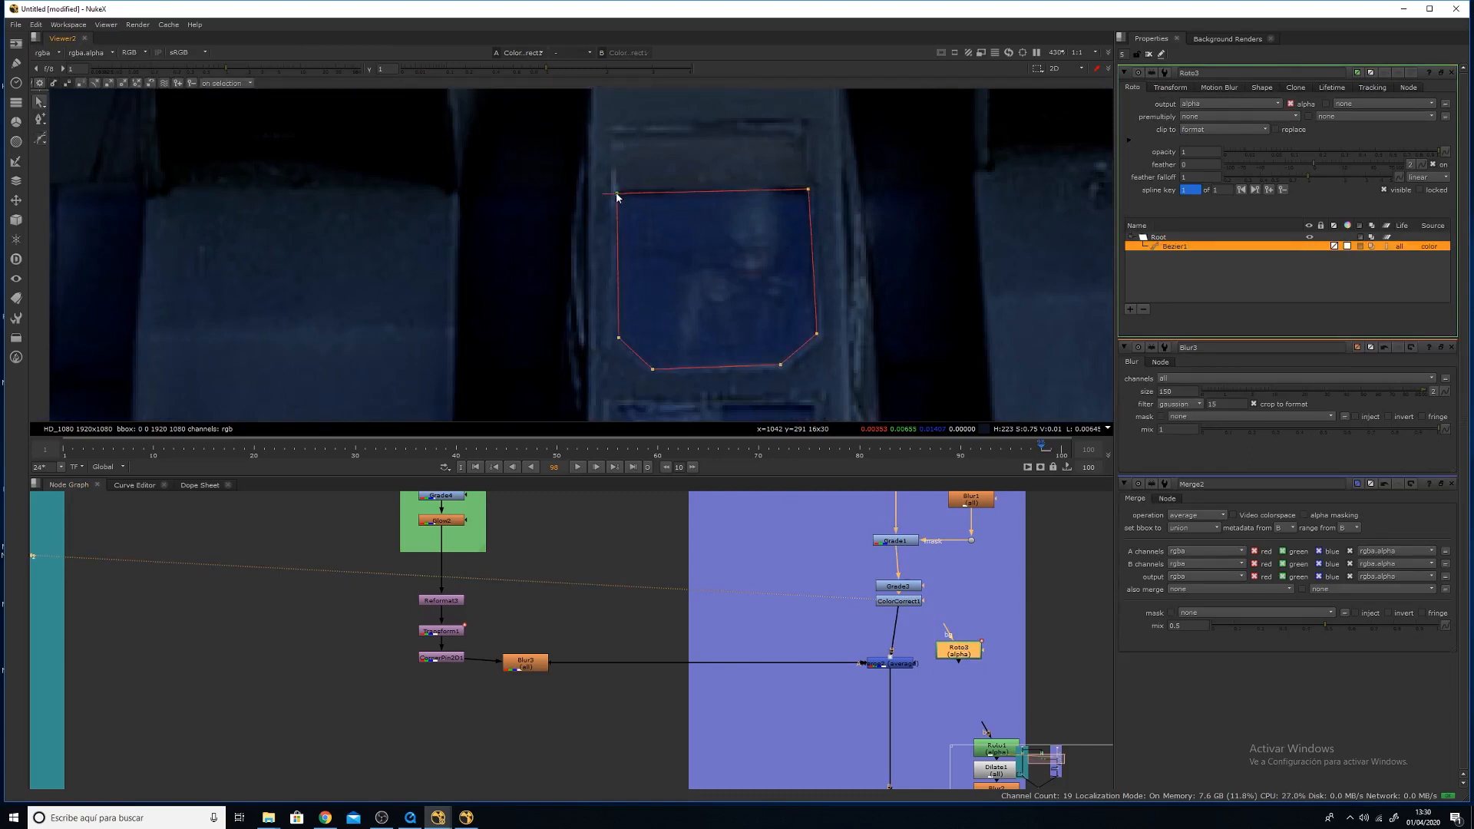
# Draw a second closed Bezier with five points around the lower cockpit window and refine its lowest corner.
pyautogui.moveTo(691, 328); pyautogui.dragTo(682, 121, button='middle')
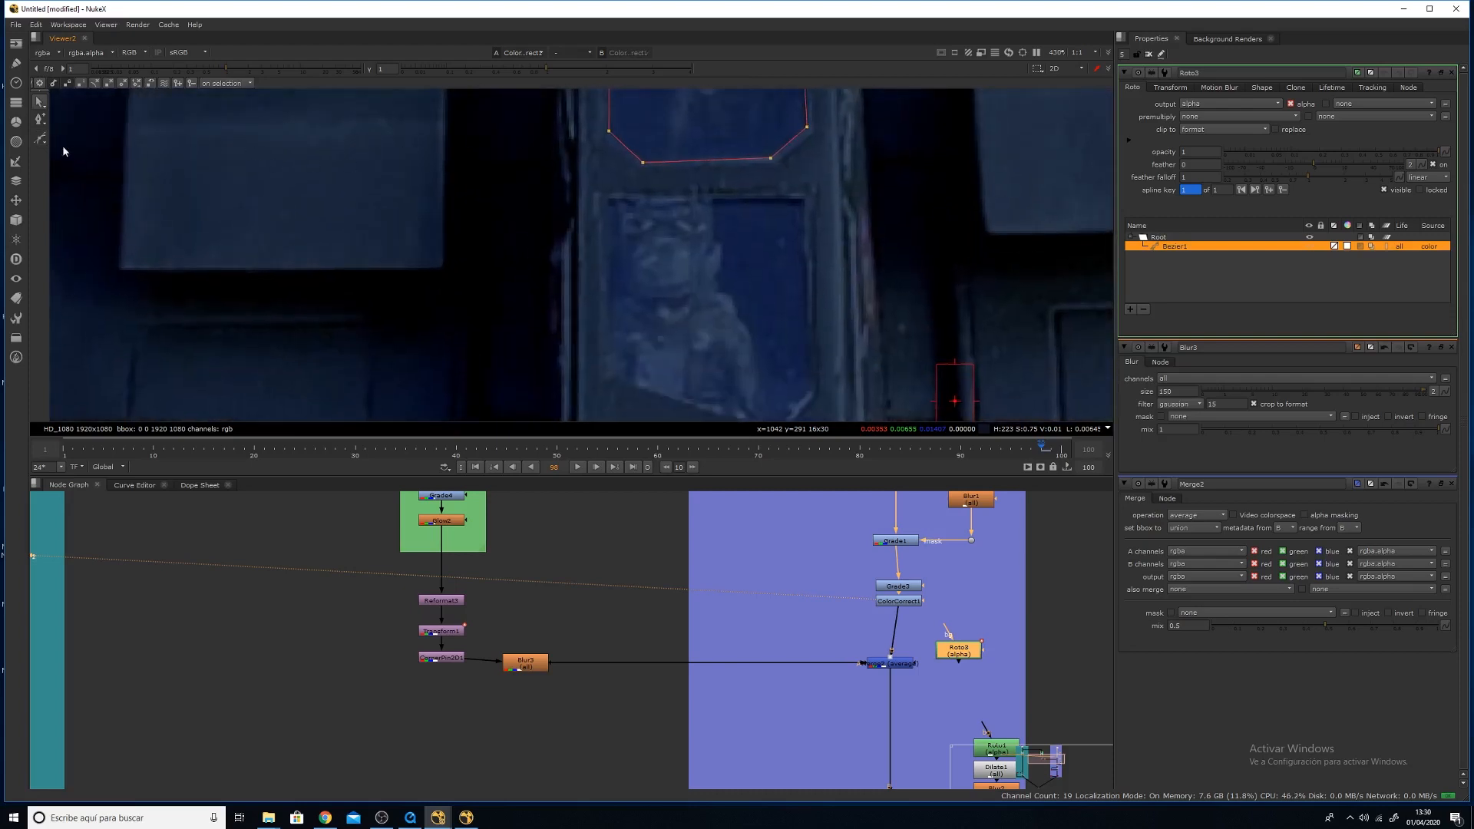
pyautogui.press('v')
pyautogui.click(608, 202)
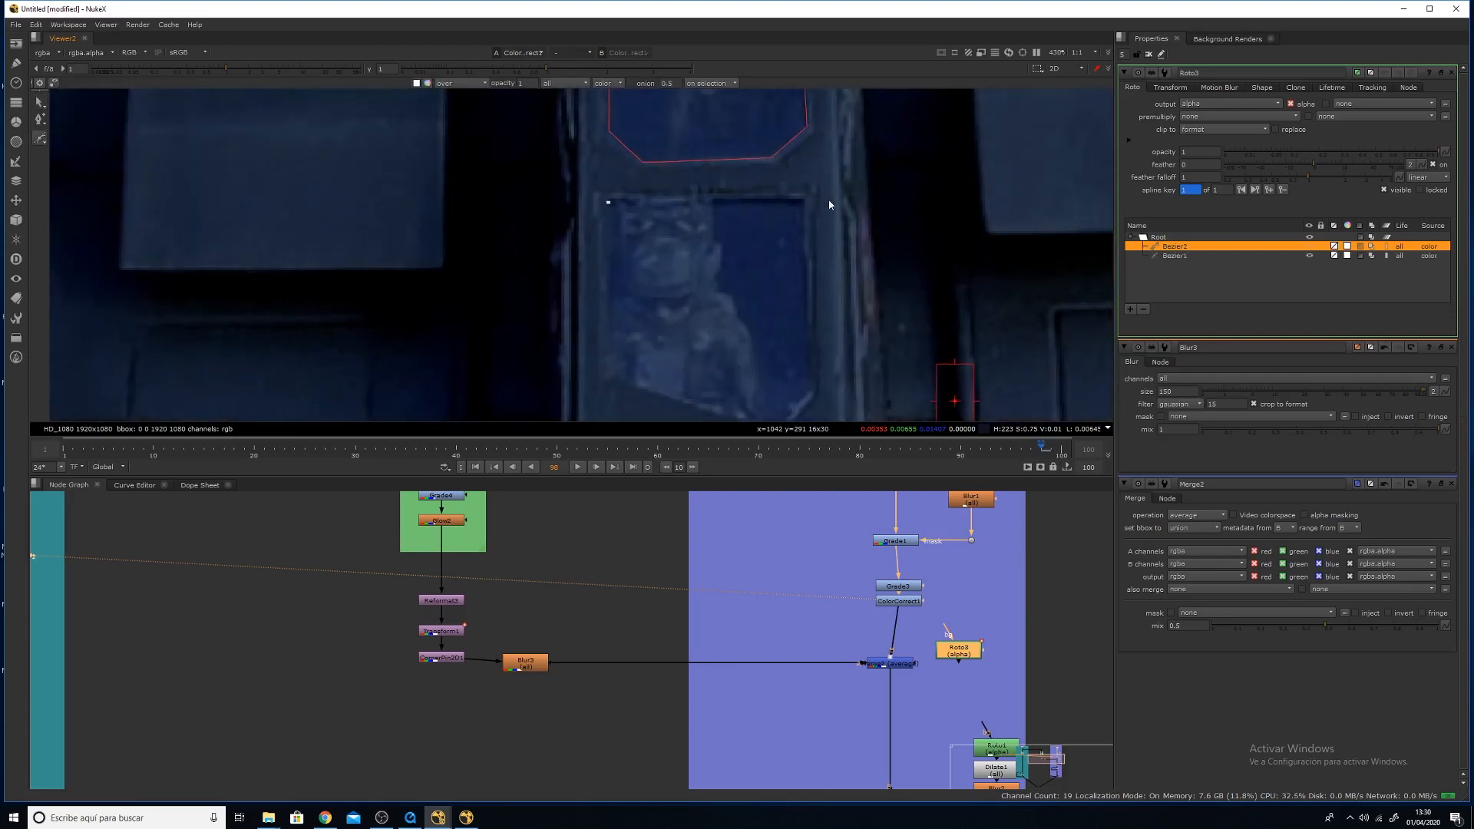
pyautogui.click(802, 203)
pyautogui.click(809, 388)
pyautogui.moveTo(809, 340); pyautogui.dragTo(841, 250, button='middle')
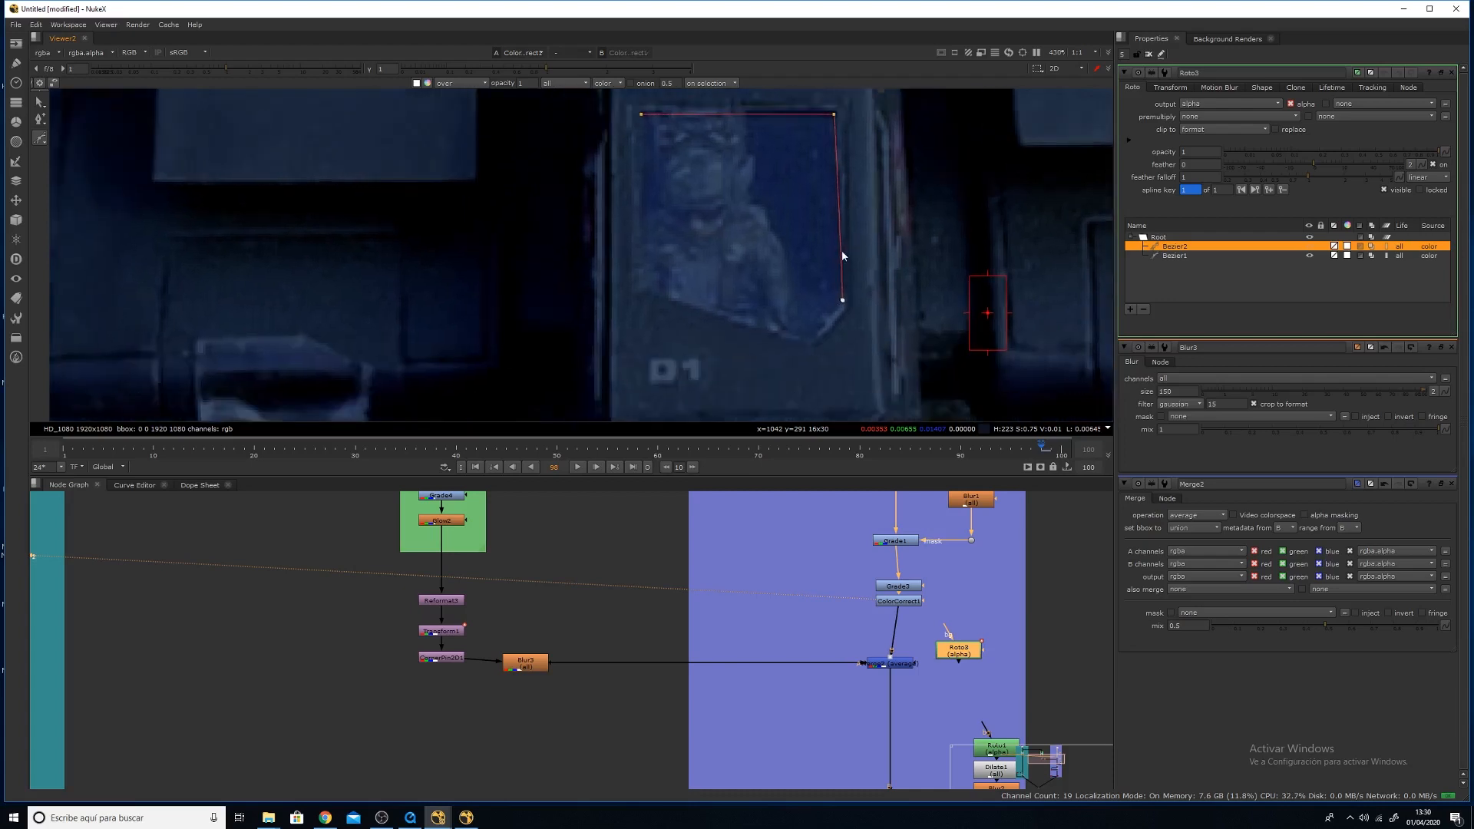
pyautogui.click(643, 278)
pyautogui.click(641, 112)
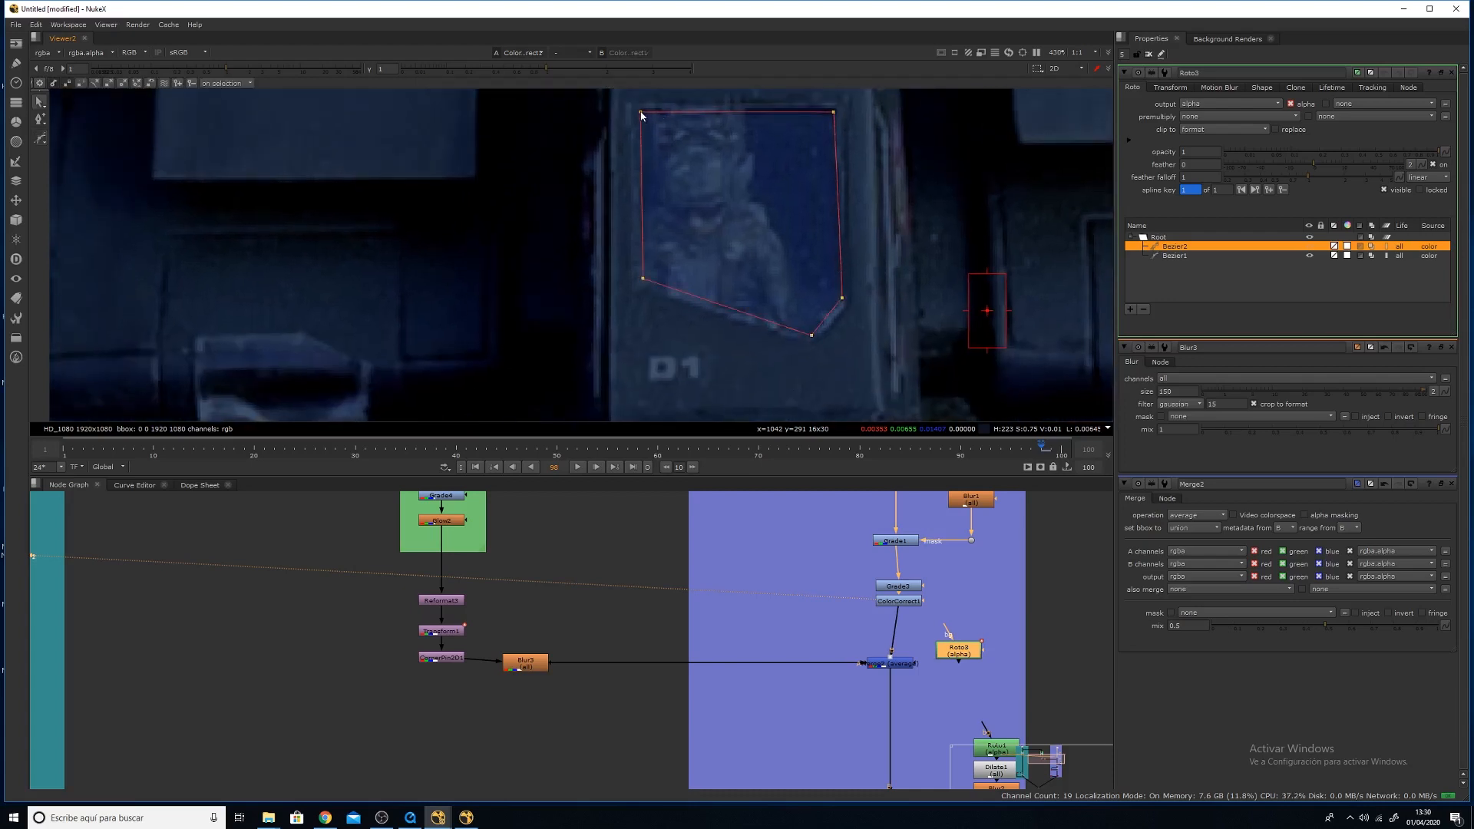
pyautogui.moveTo(810, 333); pyautogui.dragTo(811, 340)
# Add an Invert node below the cockpit Roto and connect it to the mask input of the clouds' Merge.
pyautogui.moveTo(946, 660); pyautogui.dragTo(961, 631)
pyautogui.press('Tab')
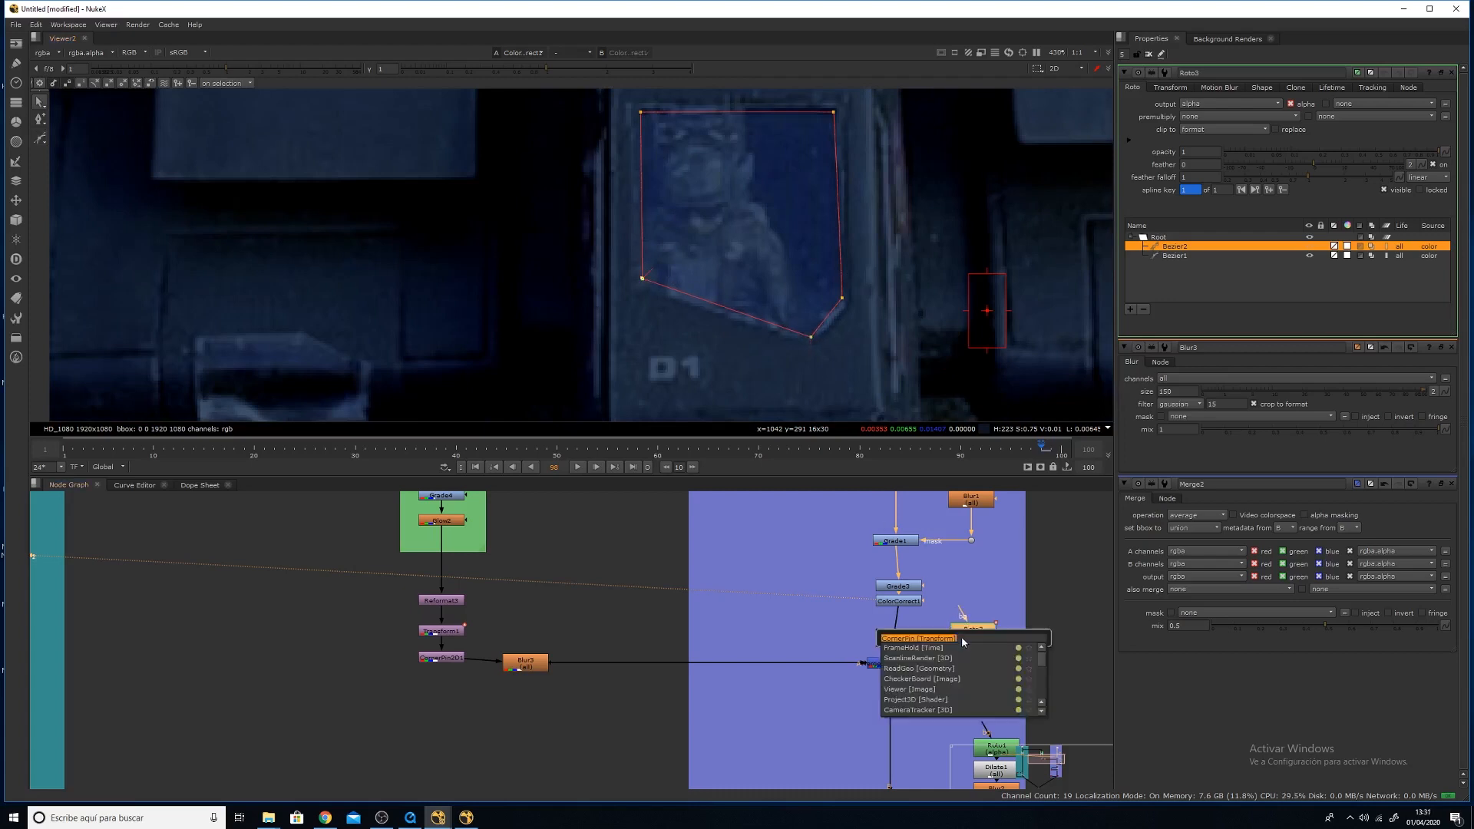
pyautogui.write('in')
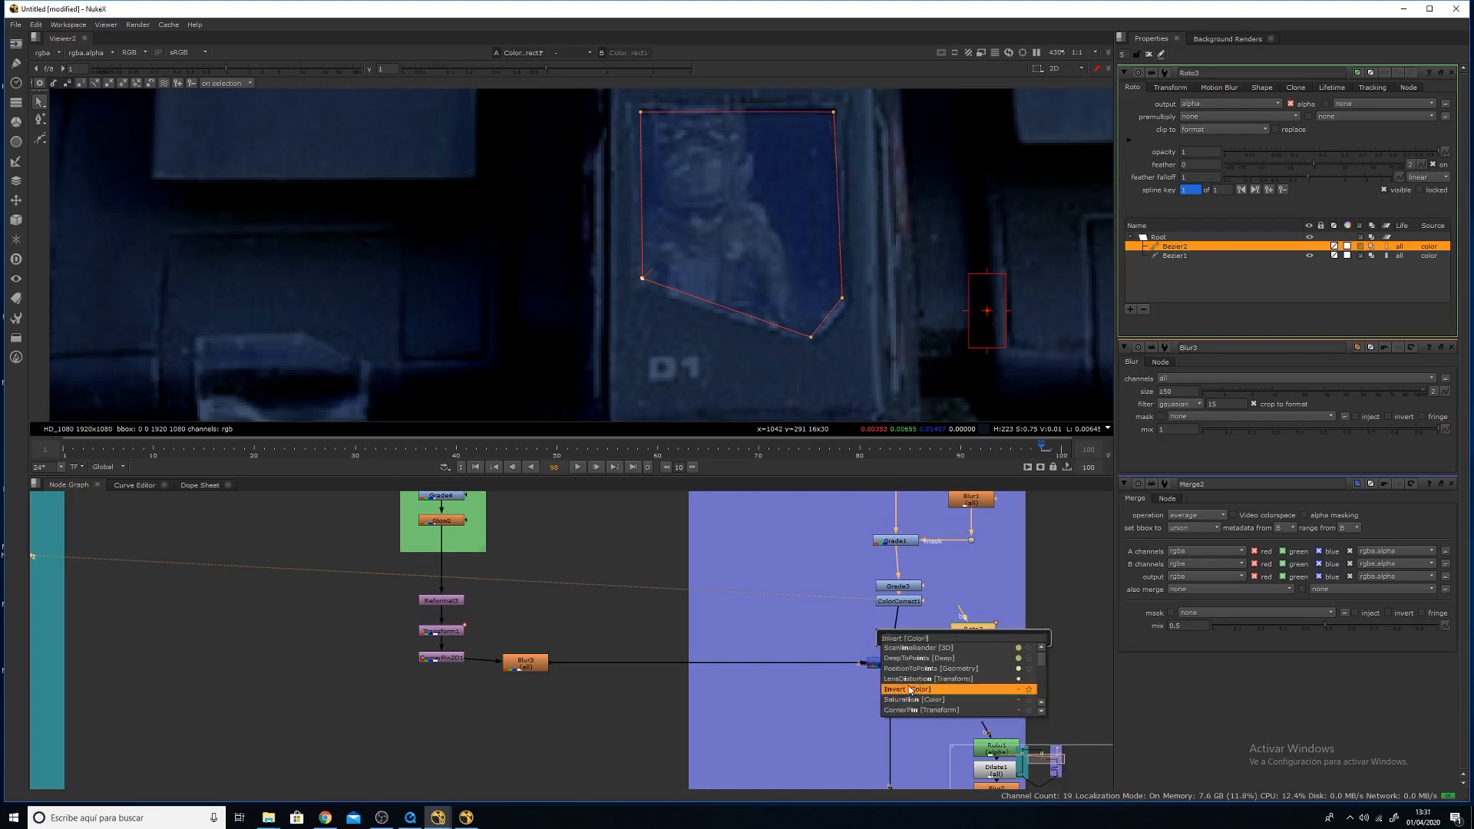
pyautogui.click(910, 689)
pyautogui.moveTo(923, 664); pyautogui.dragTo(969, 654)
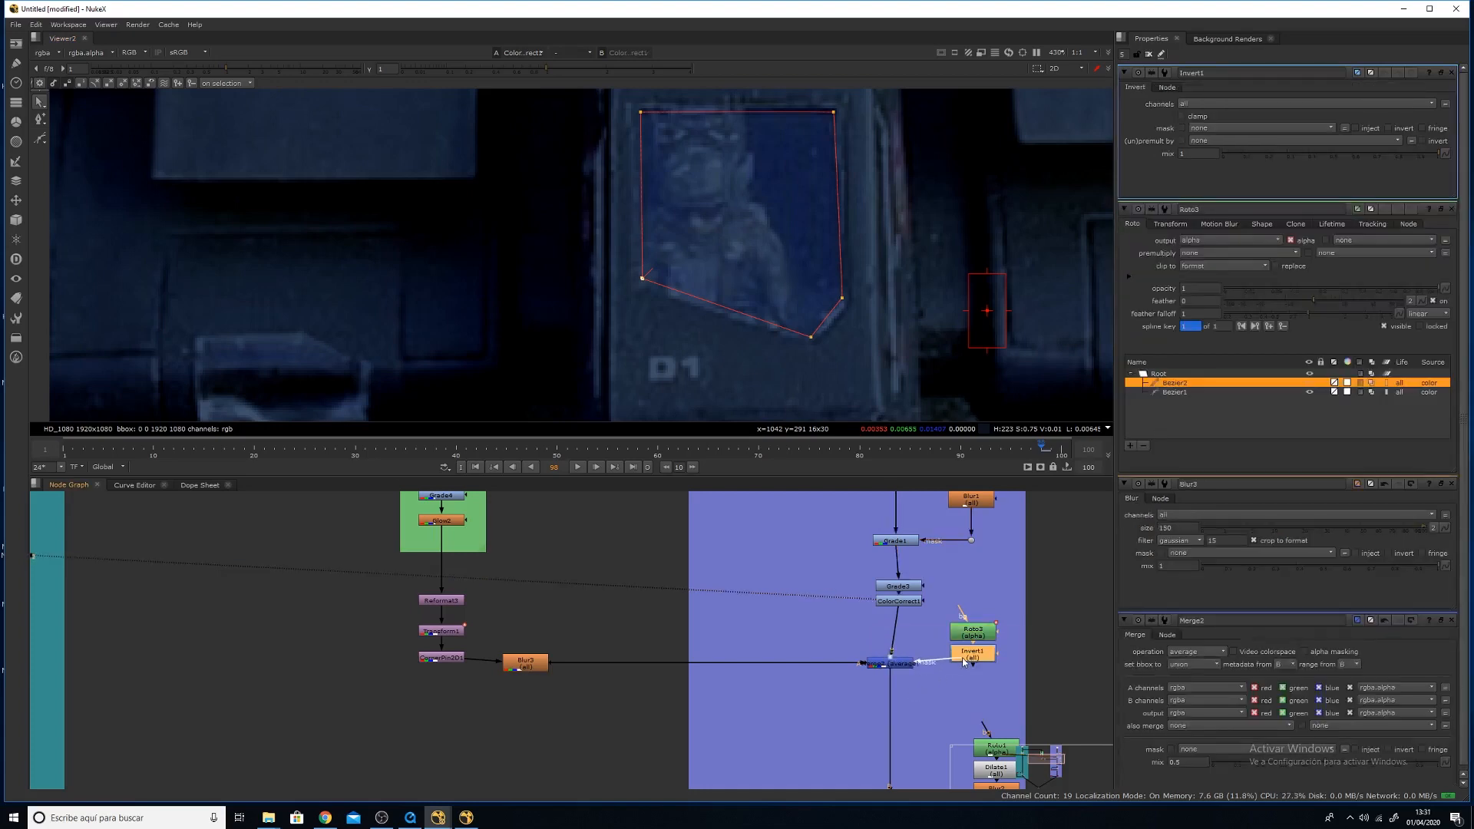
# View the masked Merge result around the cockpit windows and close all open node properties.
pyautogui.click(891, 663)
pyautogui.press('1')
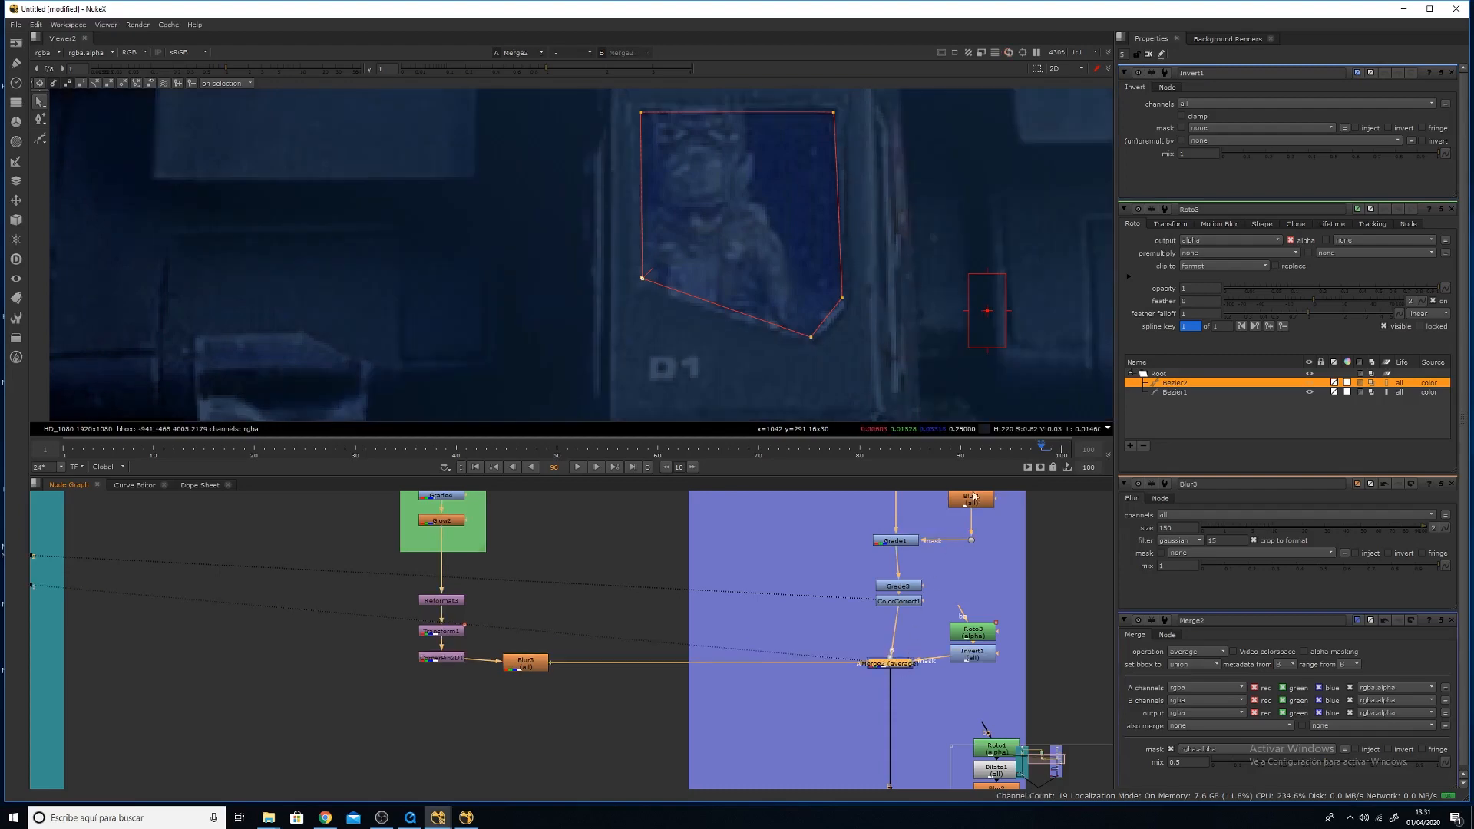
pyautogui.click(1149, 54)
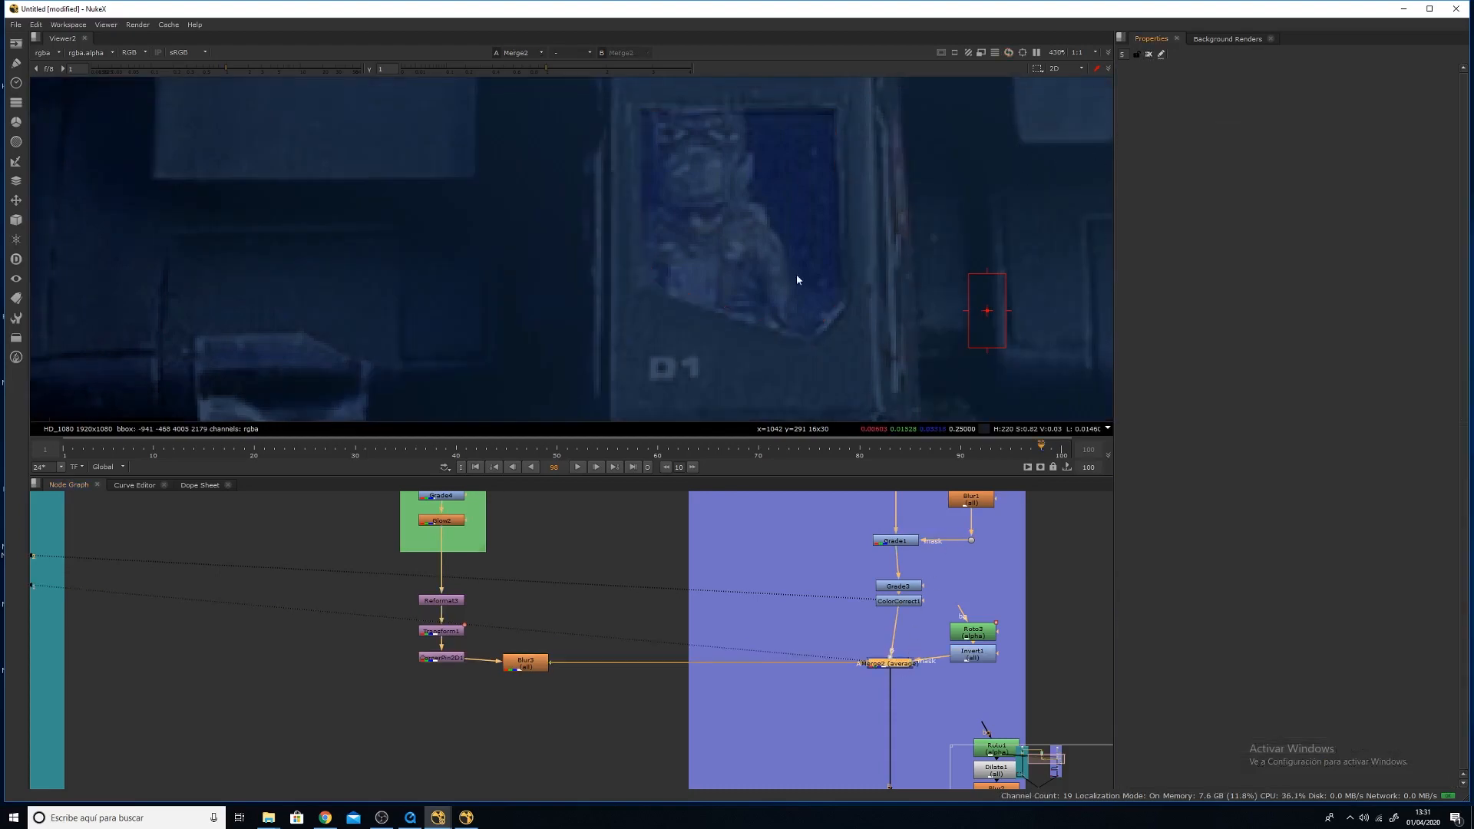
pyautogui.scroll(-5, 783, 332)
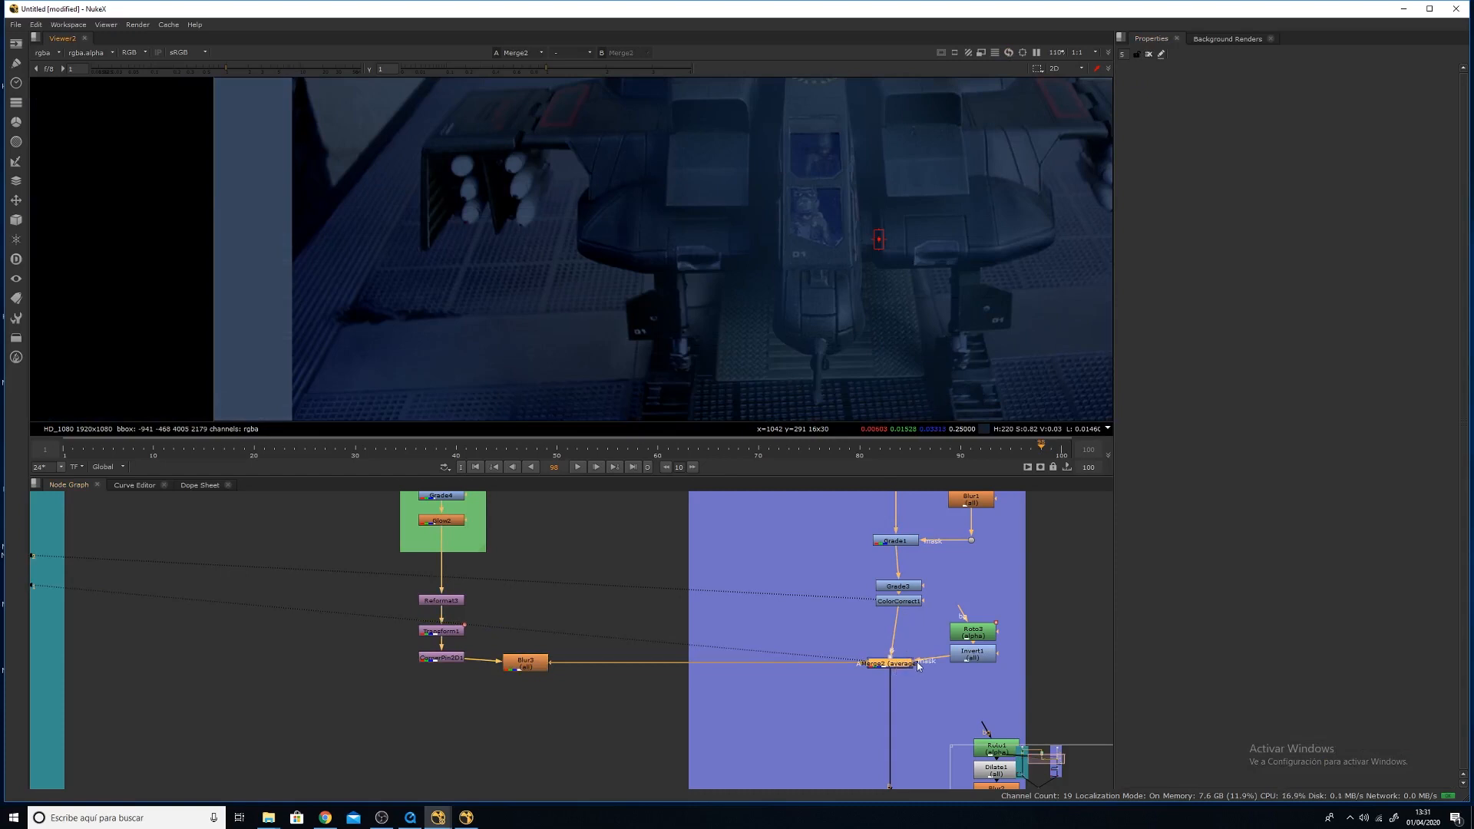
pyautogui.moveTo(917, 665); pyautogui.dragTo(963, 655)
pyautogui.scroll(-3, 773, 305)
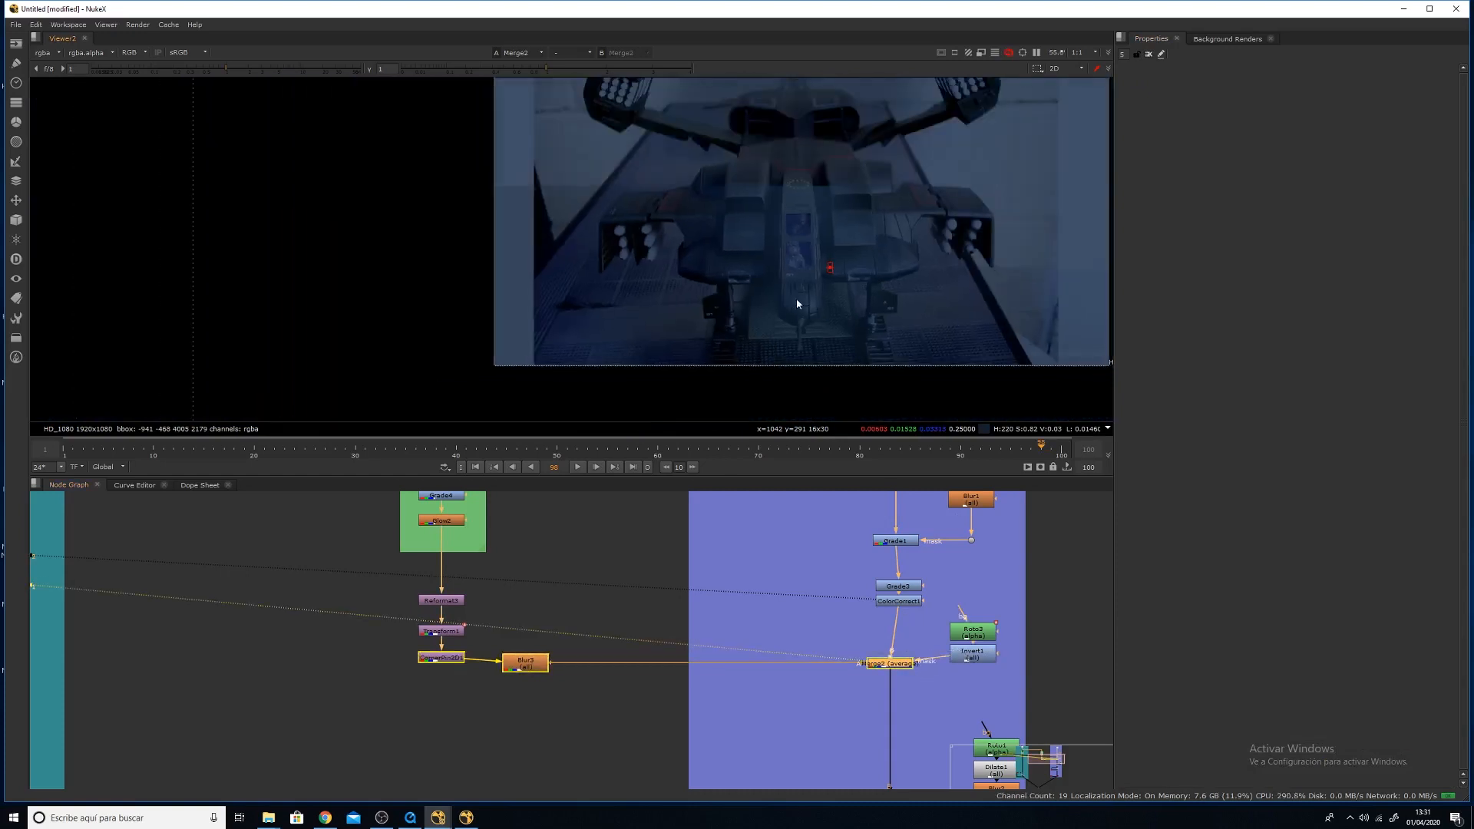
# Align the clouds' Merge node directly below the ship's ColorCorrect and play back its result.
pyautogui.moveTo(897, 665); pyautogui.dragTo(906, 665)
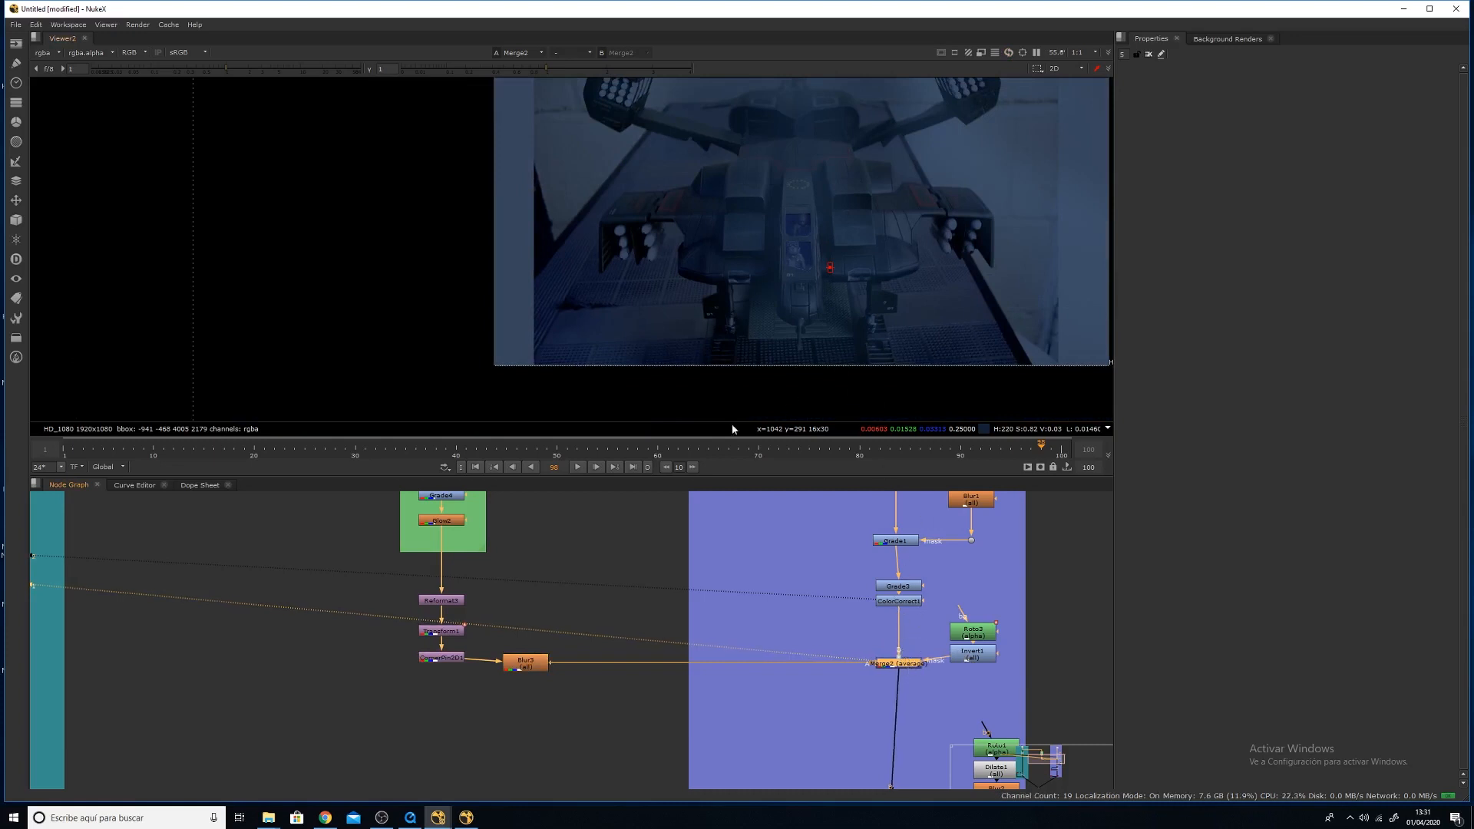
pyautogui.click(577, 467)
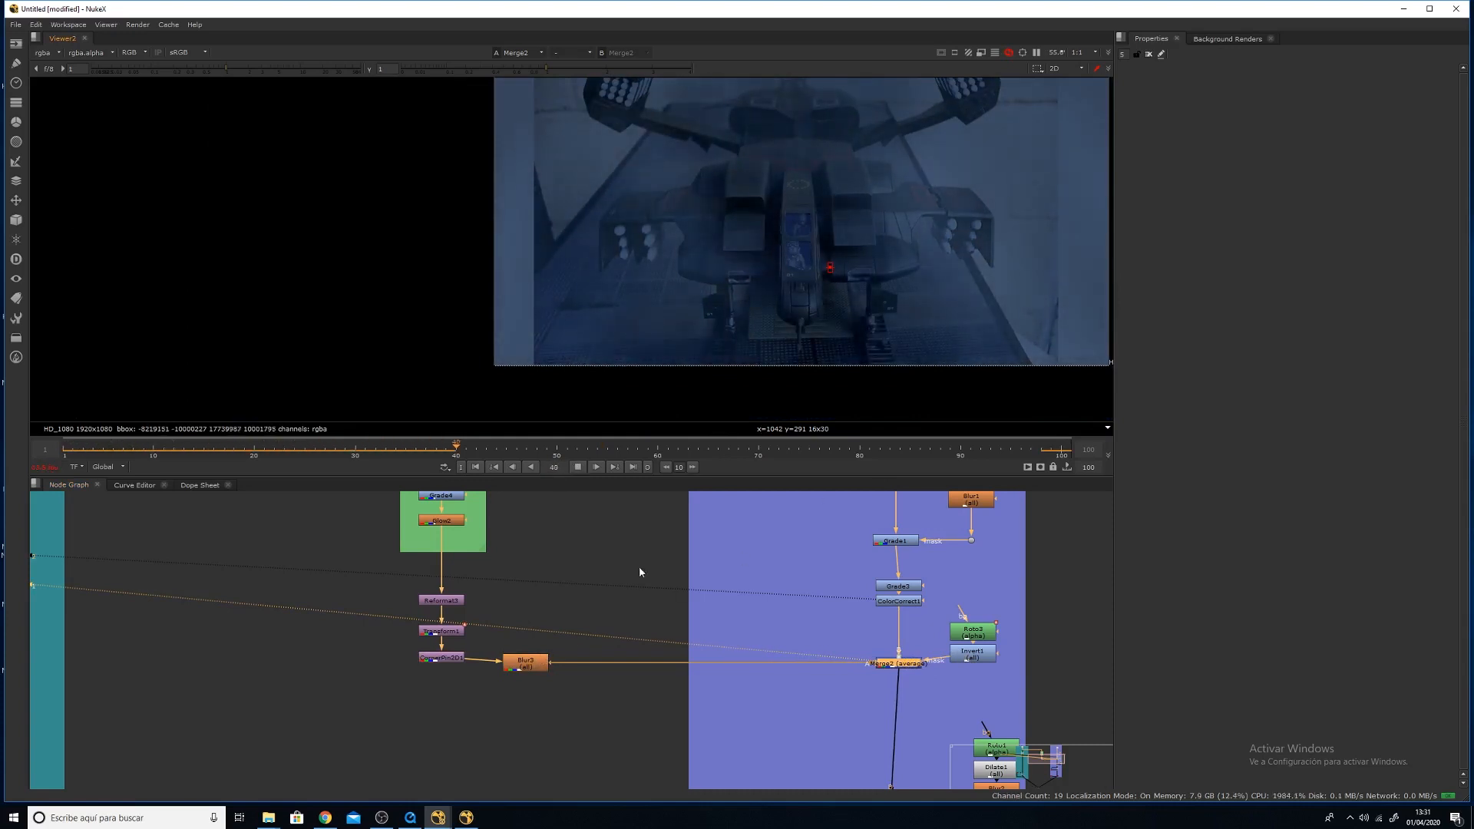
pyautogui.click(578, 467)
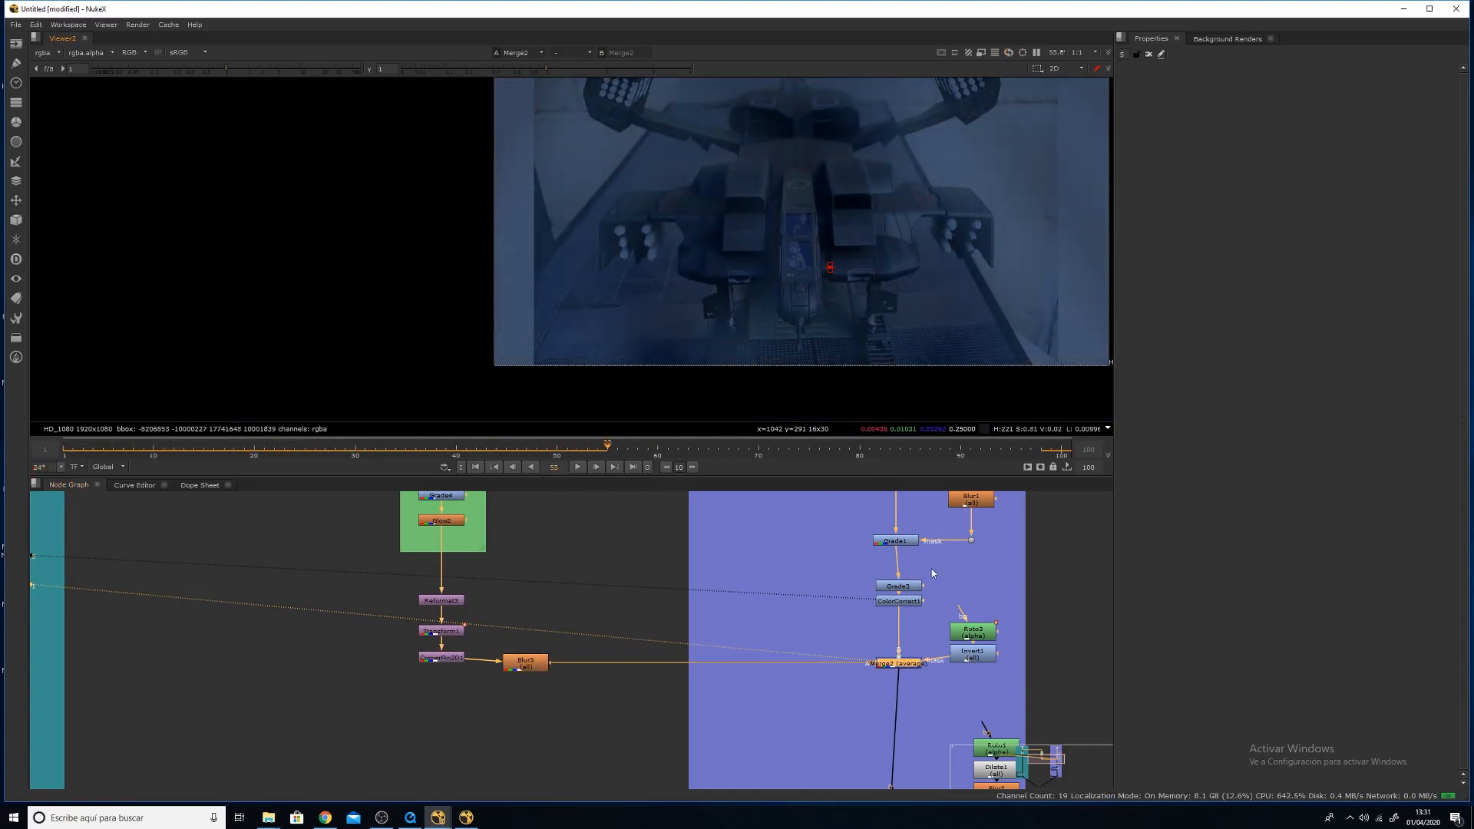
# Shift the ship's Grade and ColorCorrect nodes upward and add a Keyer beside the clouds' Merge, fed through a Dot below the ColorCorrect.
pyautogui.moveTo(932, 569); pyautogui.dragTo(906, 584)
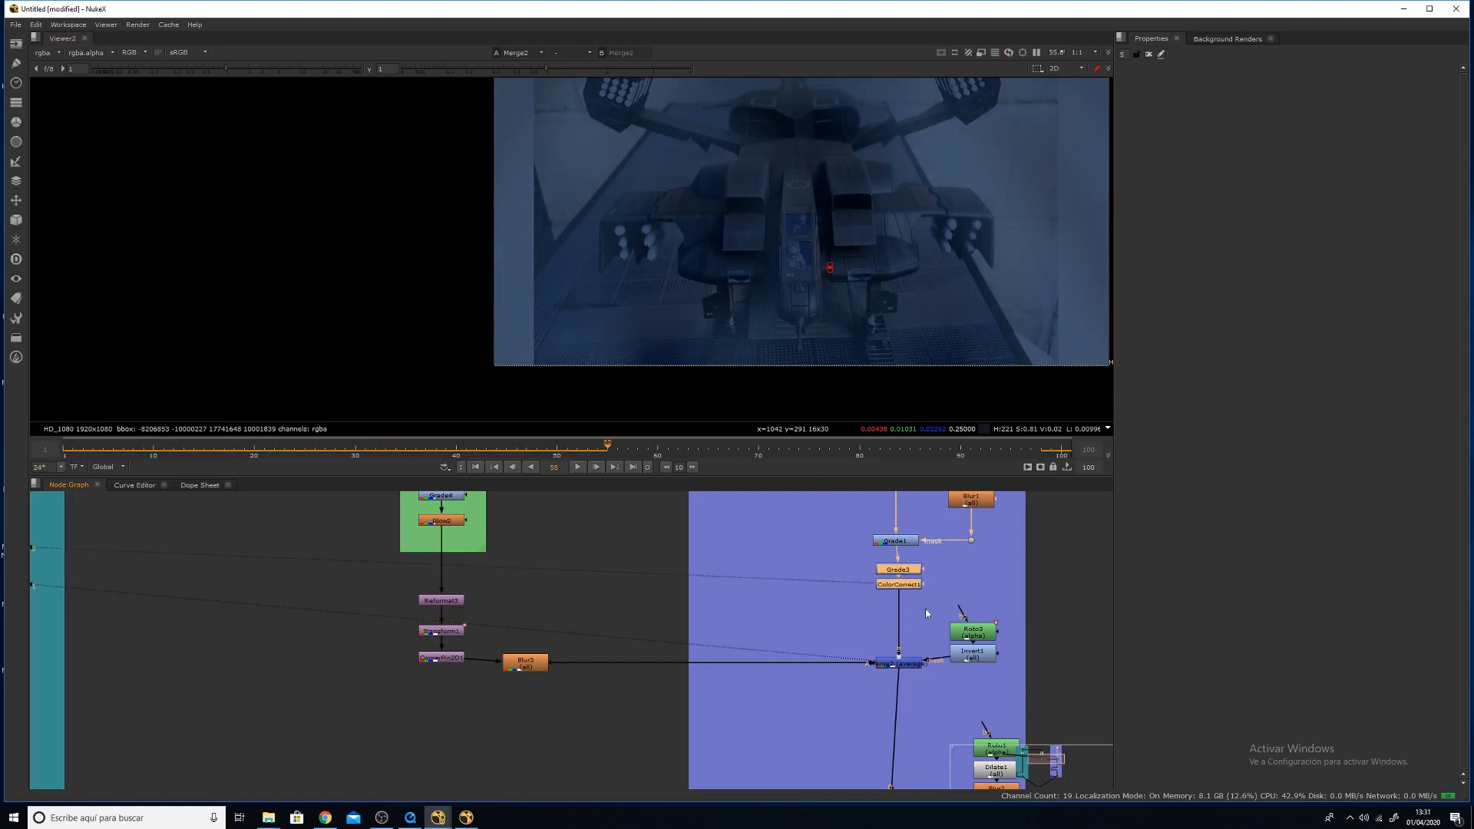
pyautogui.click(875, 622)
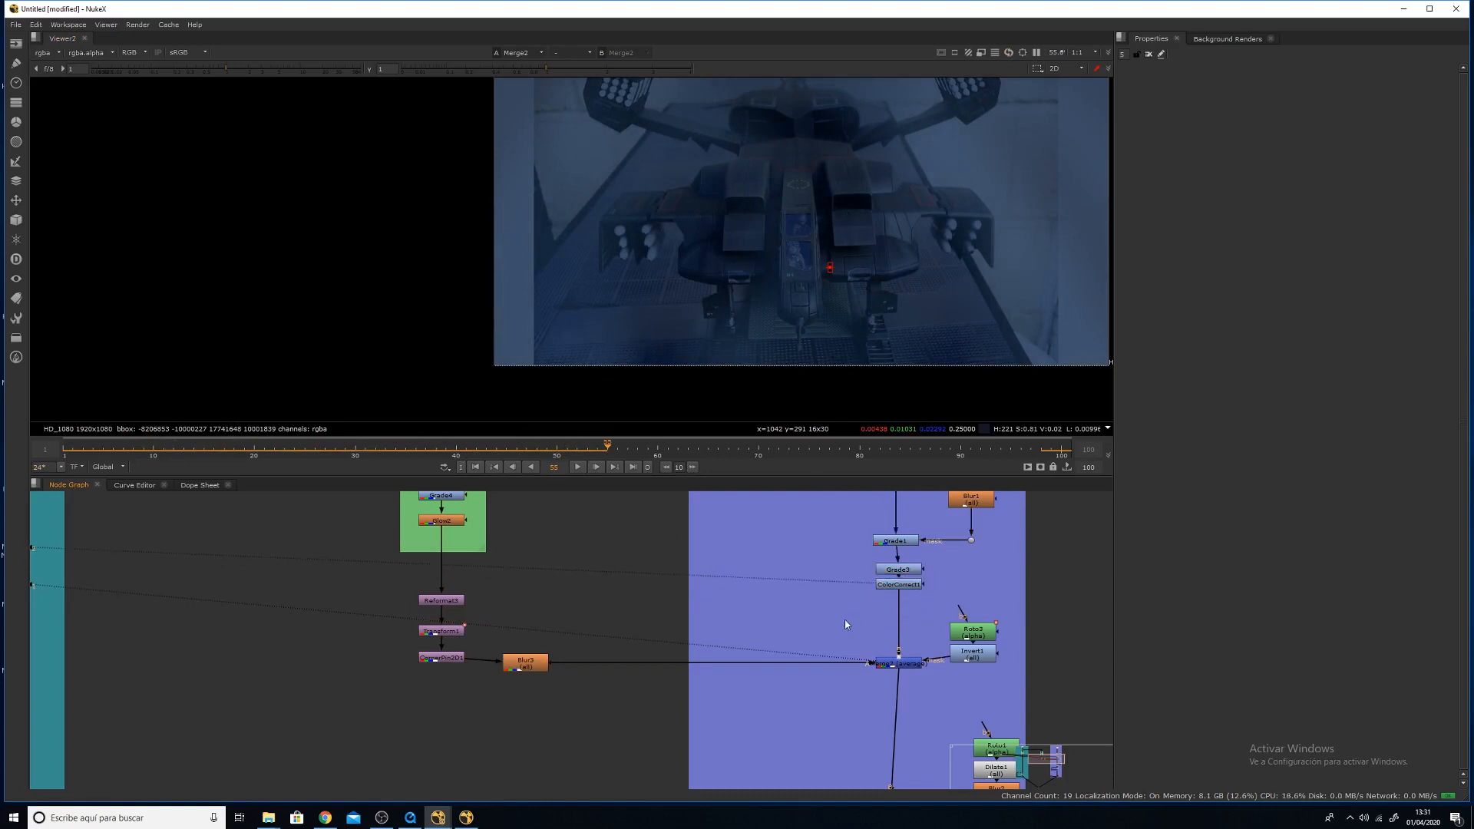
pyautogui.press('Tab')
pyautogui.write('key')
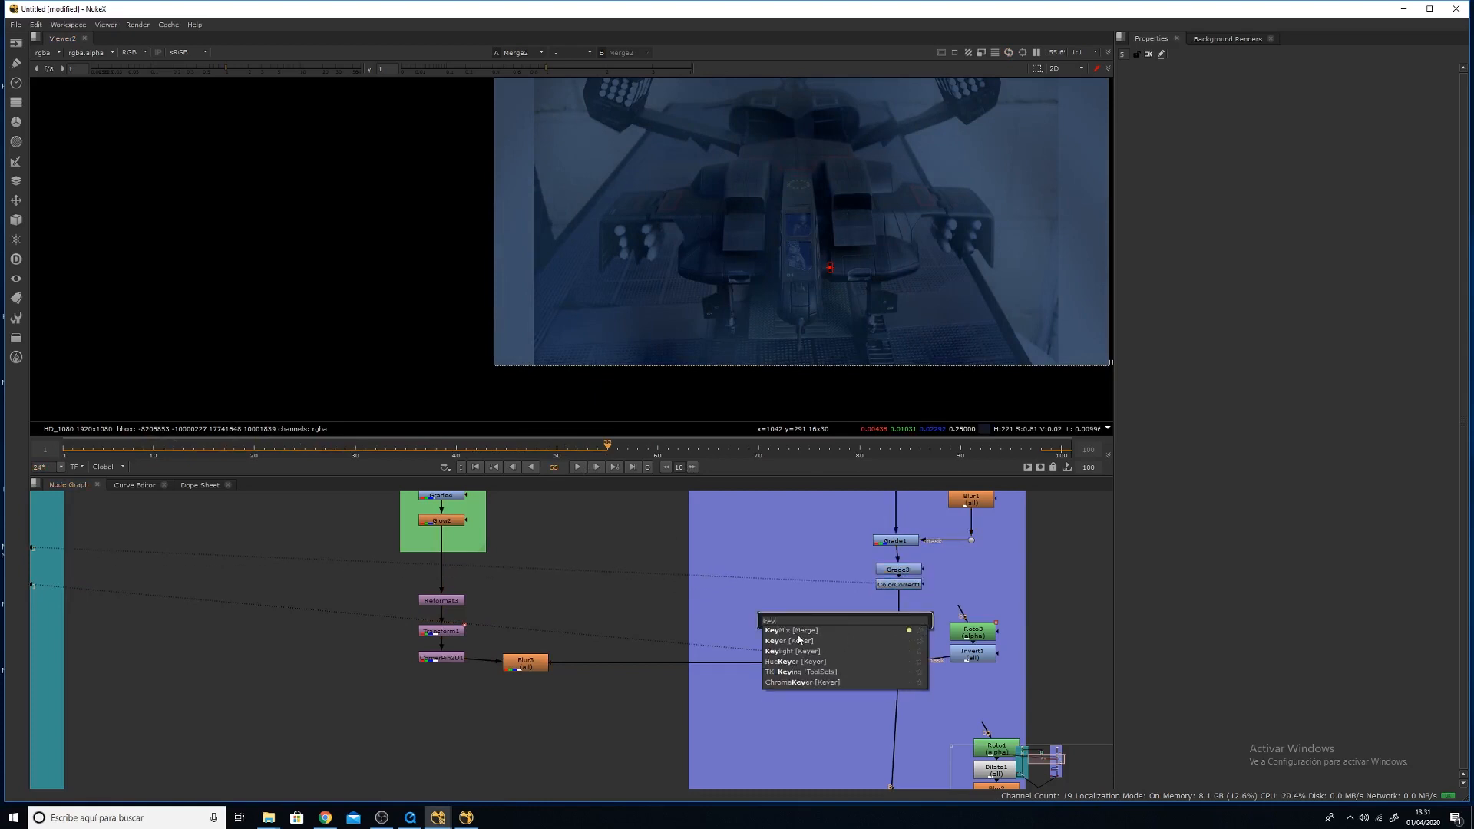
pyautogui.click(799, 640)
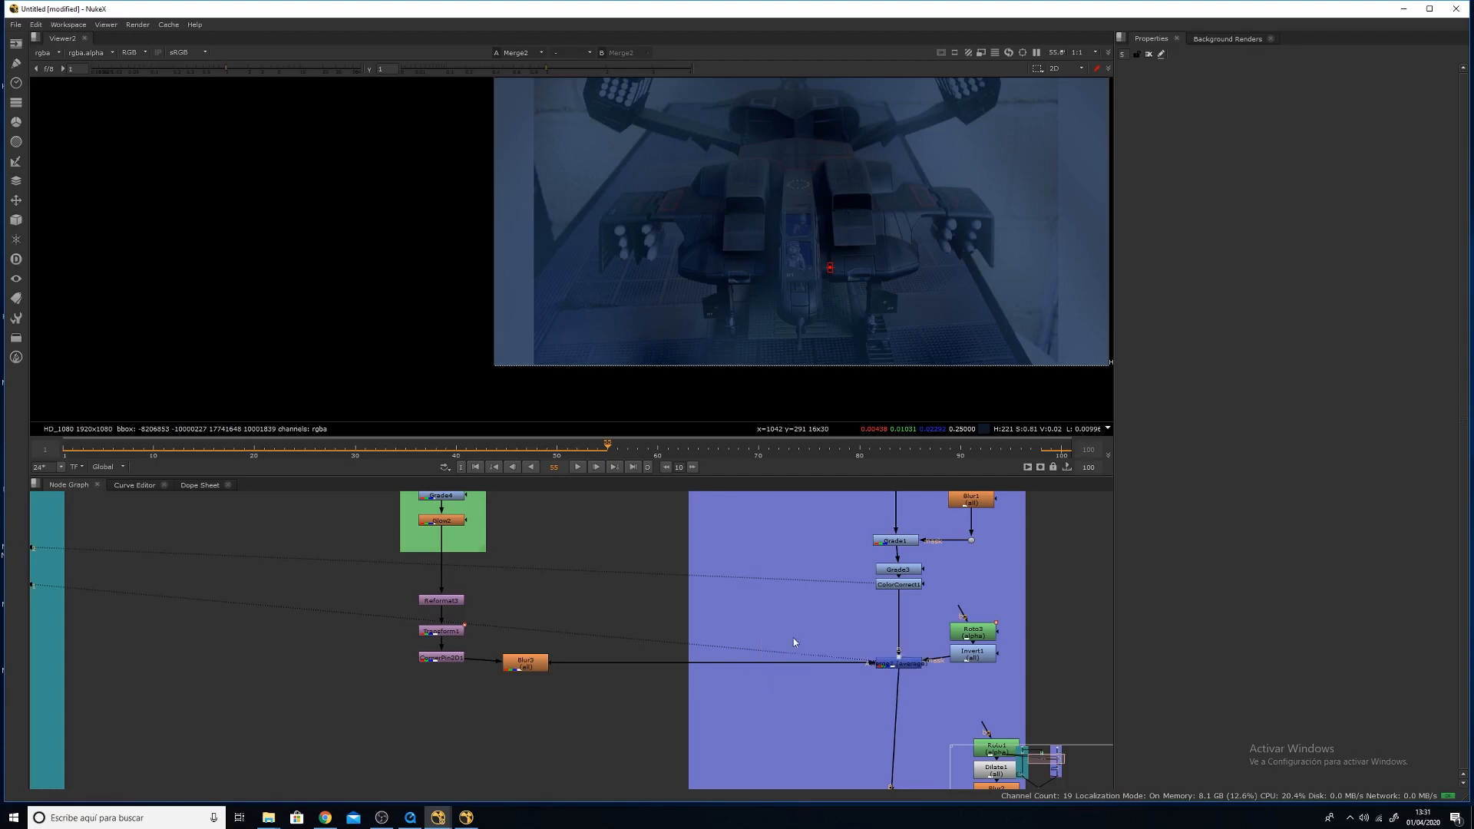
pyautogui.click(900, 611)
pyautogui.moveTo(835, 603); pyautogui.dragTo(724, 620)
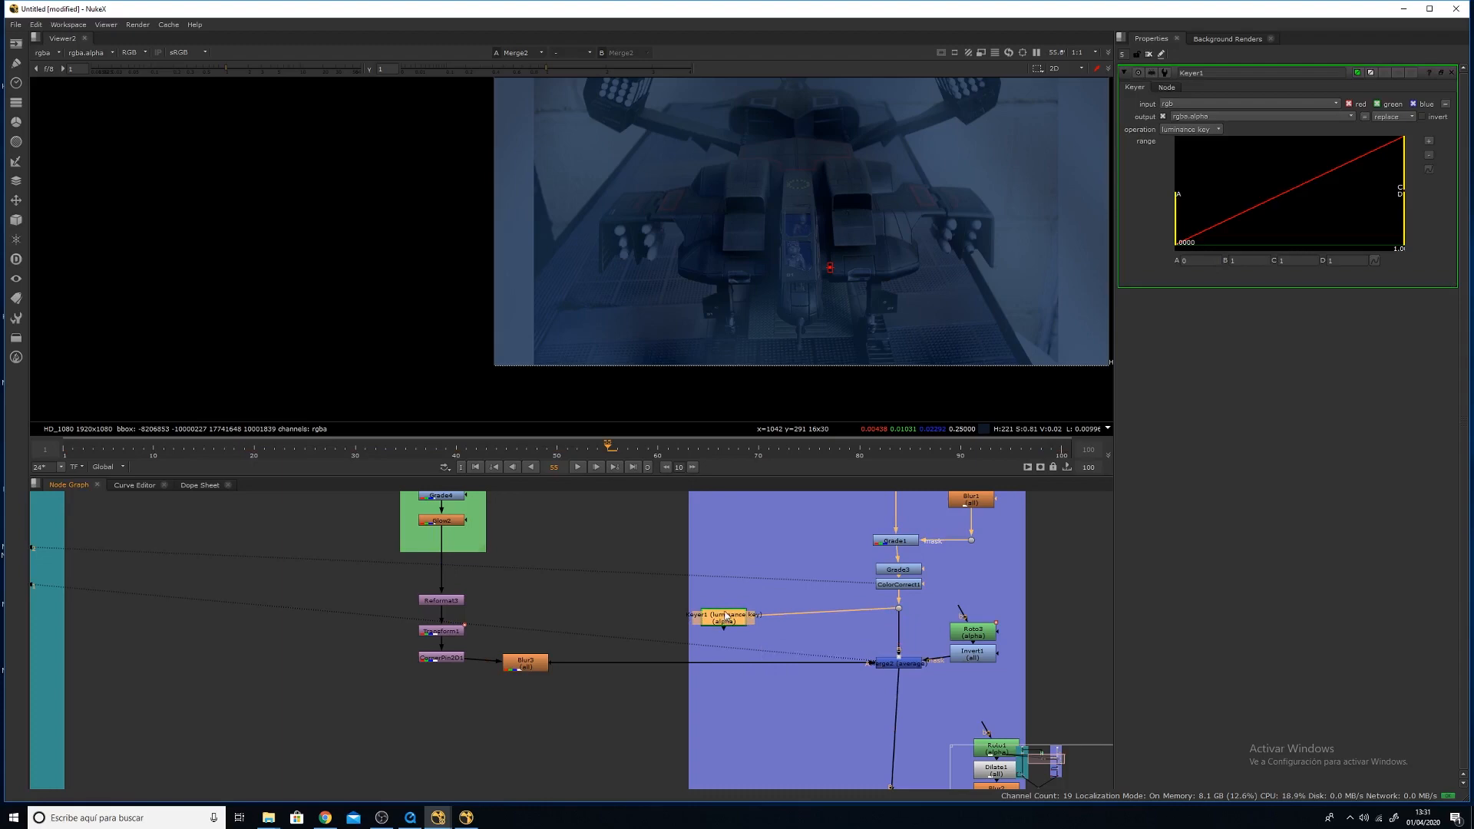
# View the Keyer's alpha channel and tighten its luminance range to A about 0.0023 and B about 0.025.
pyautogui.press('1')
pyautogui.click(721, 621)
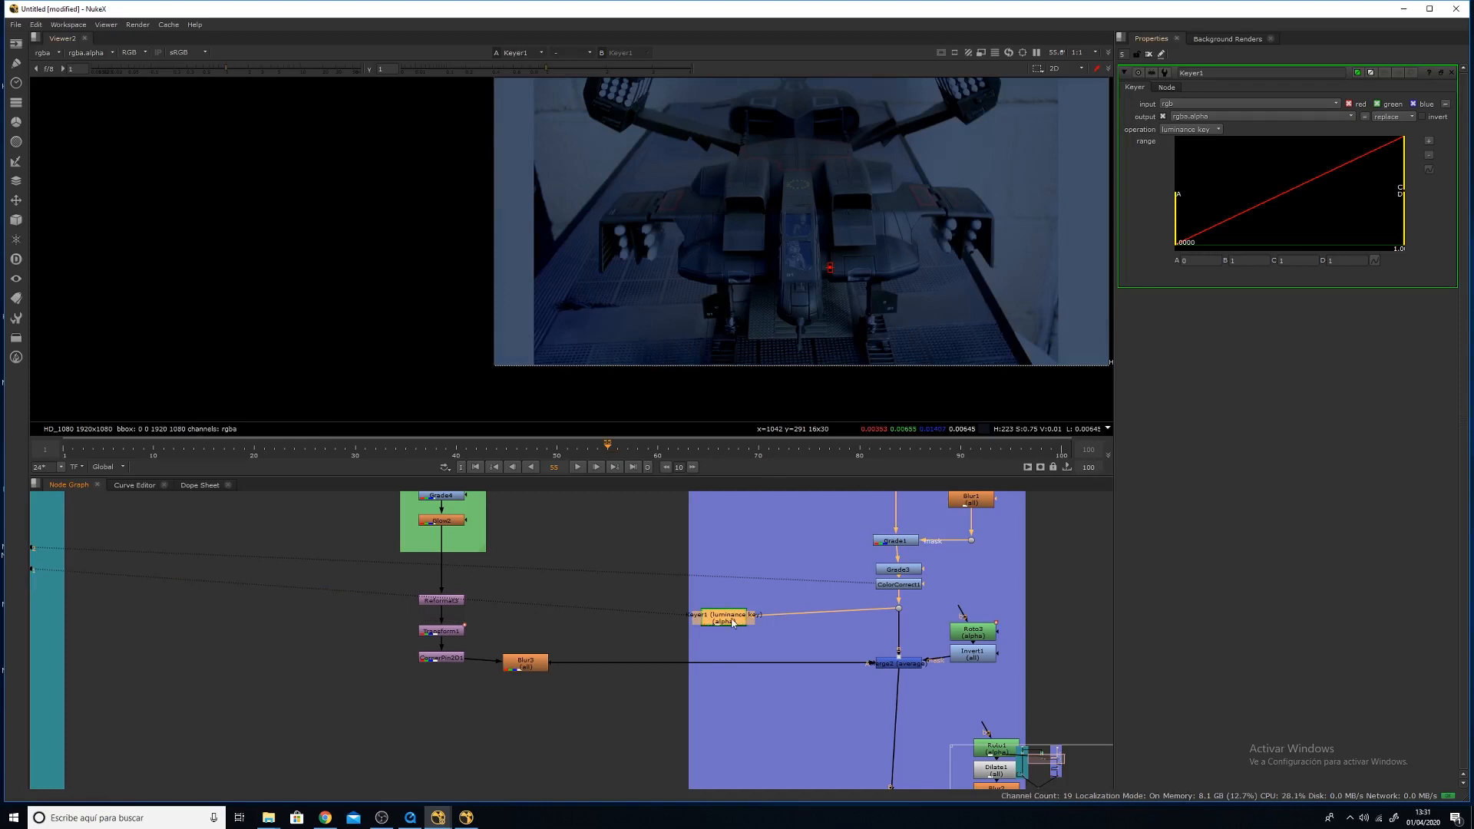
pyautogui.click(753, 314)
pyautogui.moveTo(766, 306); pyautogui.dragTo(744, 327, button='middle')
pyautogui.press('a')
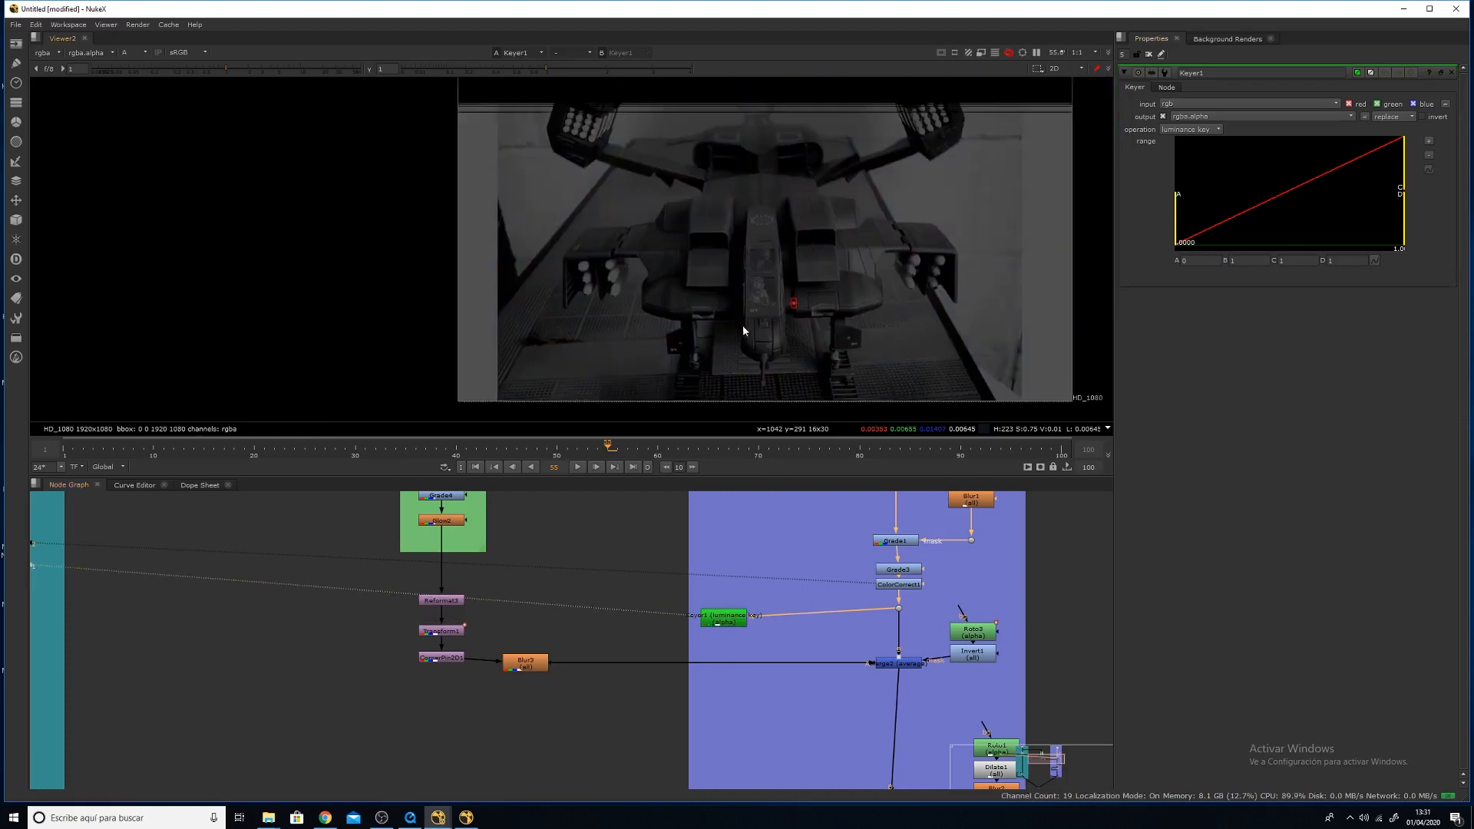
pyautogui.moveTo(1178, 224); pyautogui.dragTo(1187, 223)
pyautogui.moveTo(1403, 178); pyautogui.dragTo(1212, 167)
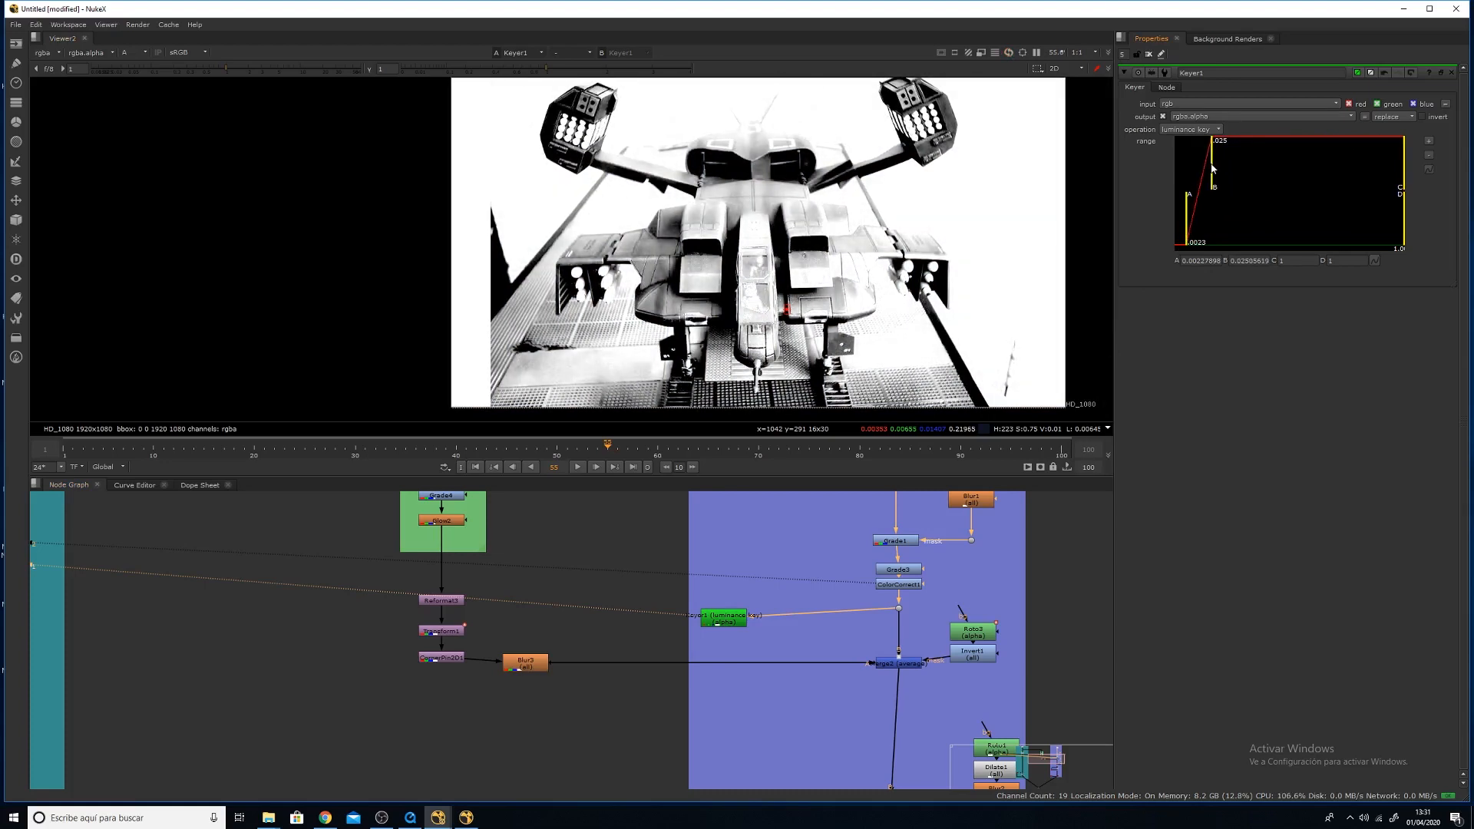
# Invert the Keyer's output and refine its luminance range to A about 0.0014 and B about 0.019.
pyautogui.click(1434, 118)
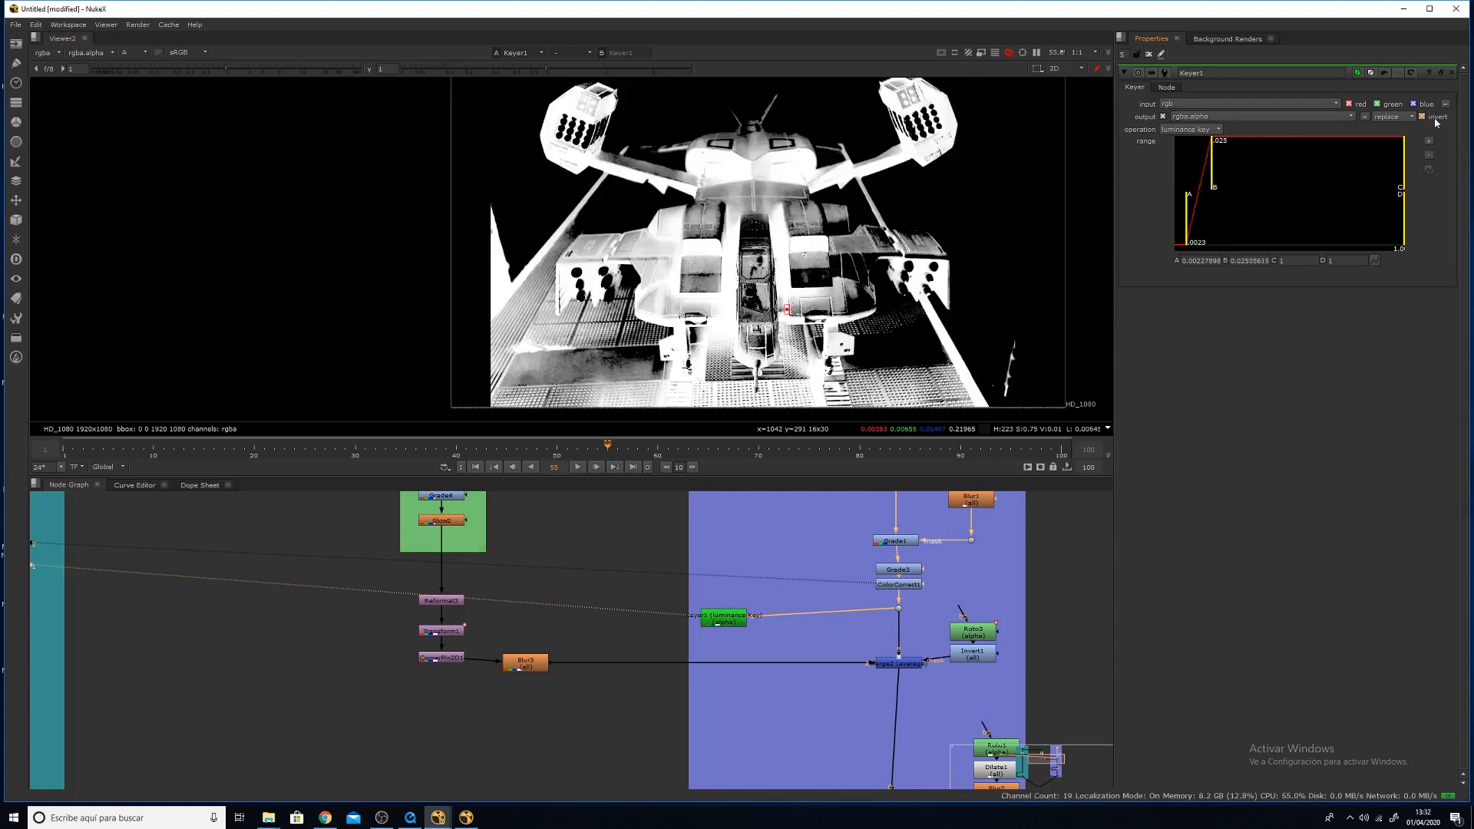
pyautogui.moveTo(1214, 183); pyautogui.dragTo(1209, 184)
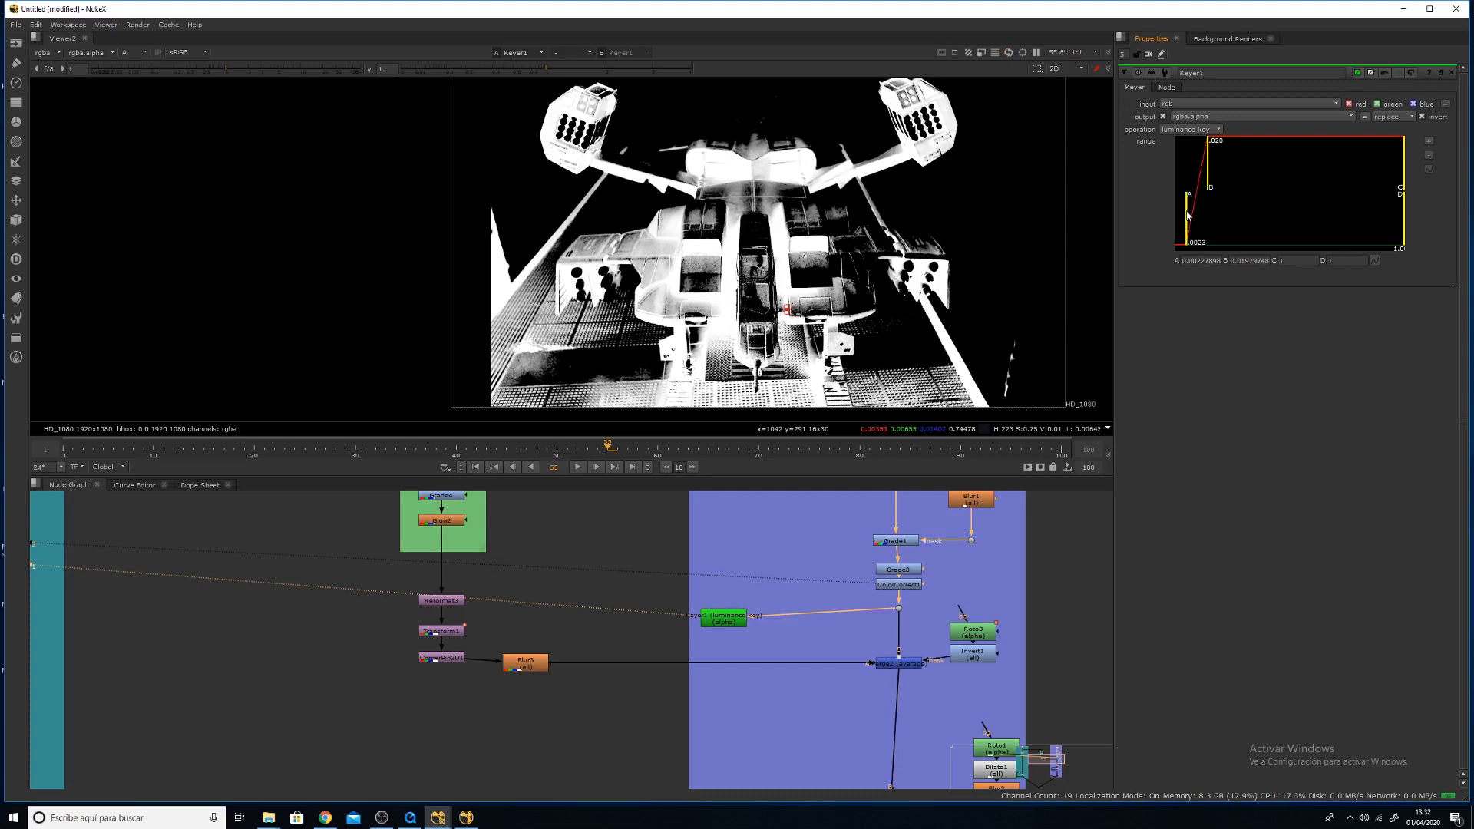
pyautogui.moveTo(1188, 218); pyautogui.dragTo(1209, 187)
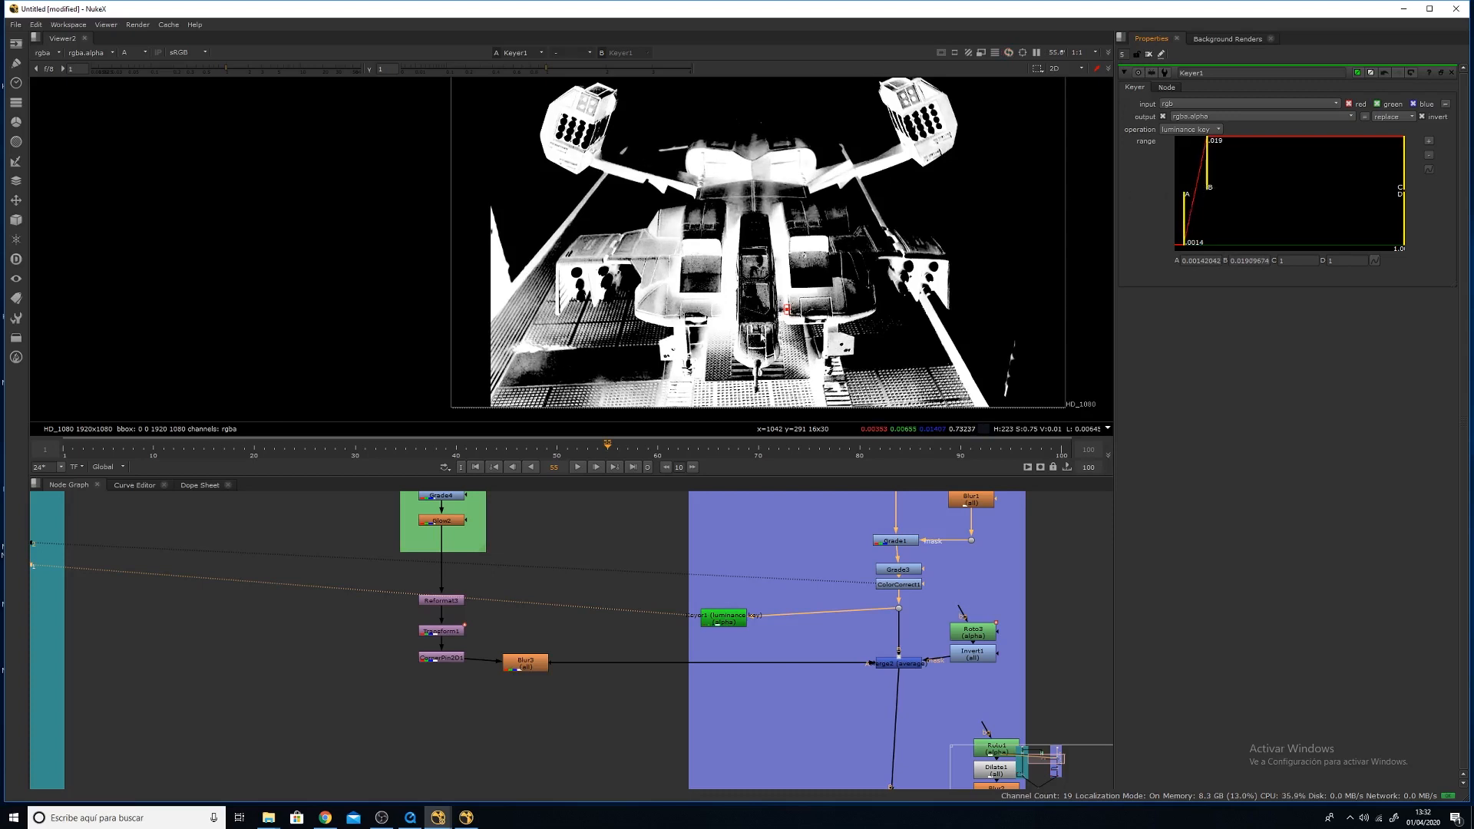
# View the blurred clouds in RGB and insert a Grade between their Blur and the Merge, masked by the Keyer.
pyautogui.moveTo(722, 623); pyautogui.dragTo(726, 607)
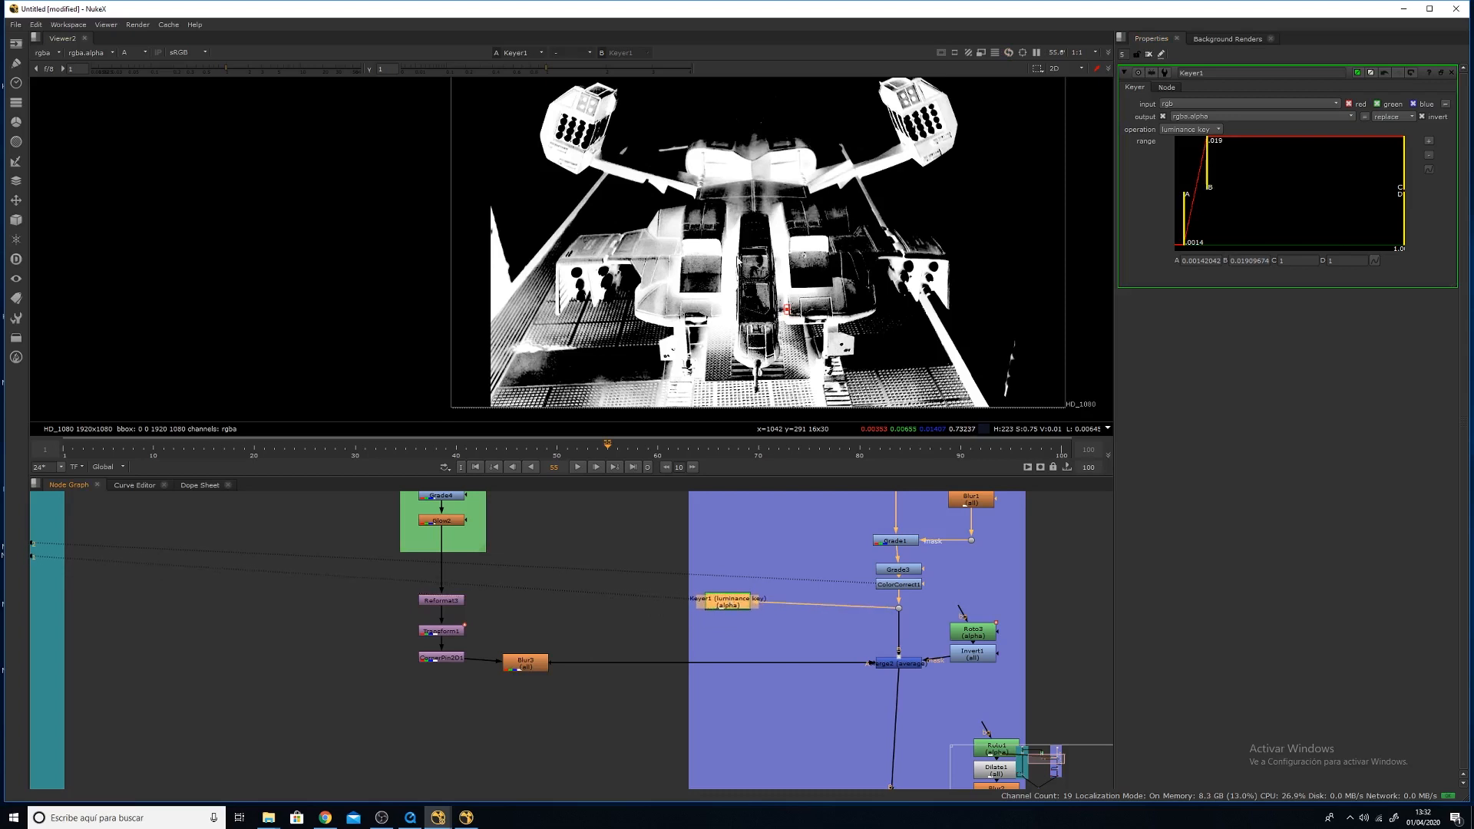
pyautogui.click(539, 663)
pyautogui.press('1')
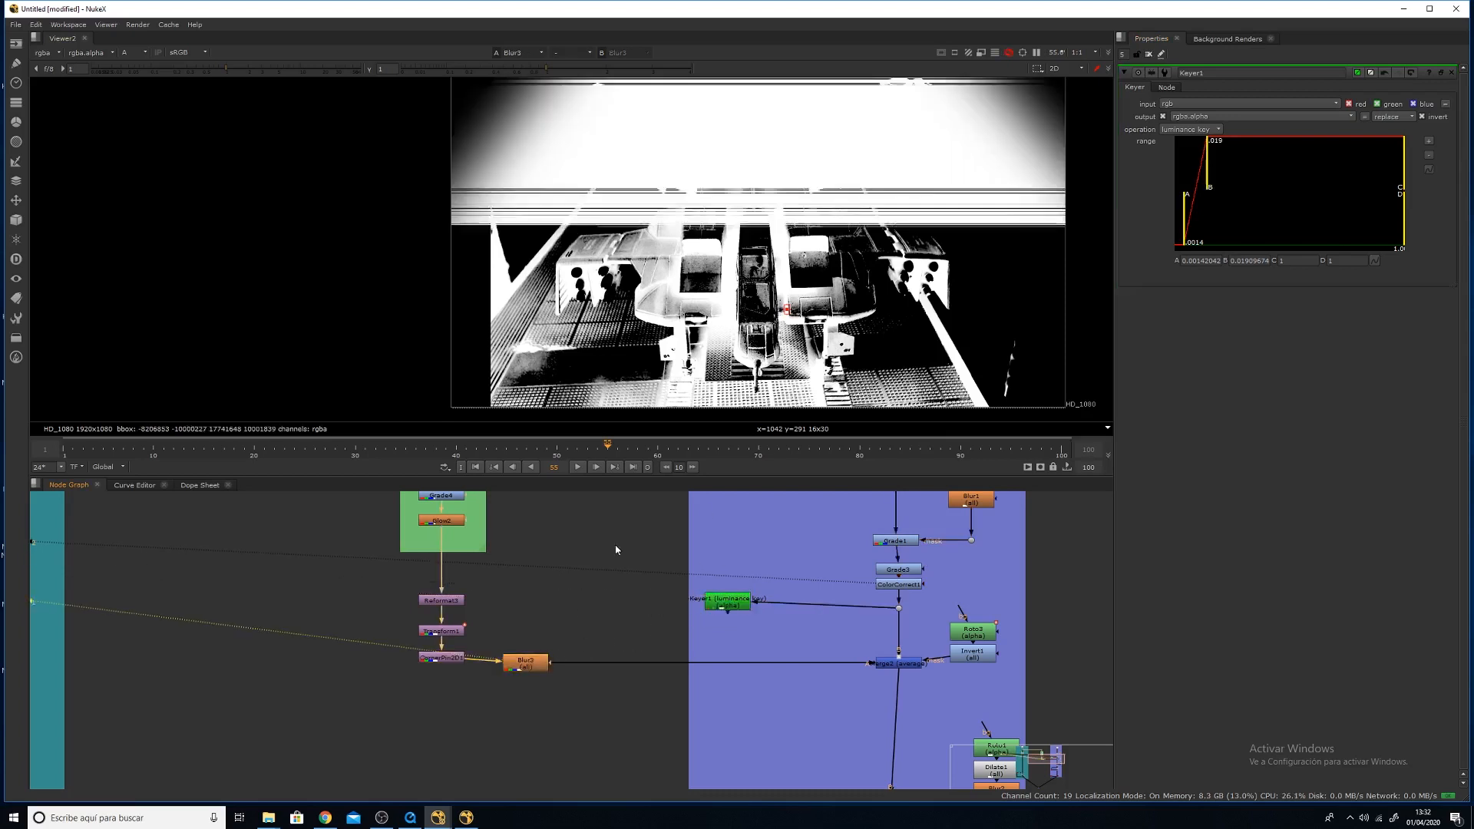
pyautogui.press('a')
pyautogui.moveTo(763, 292); pyautogui.dragTo(719, 335, button='middle')
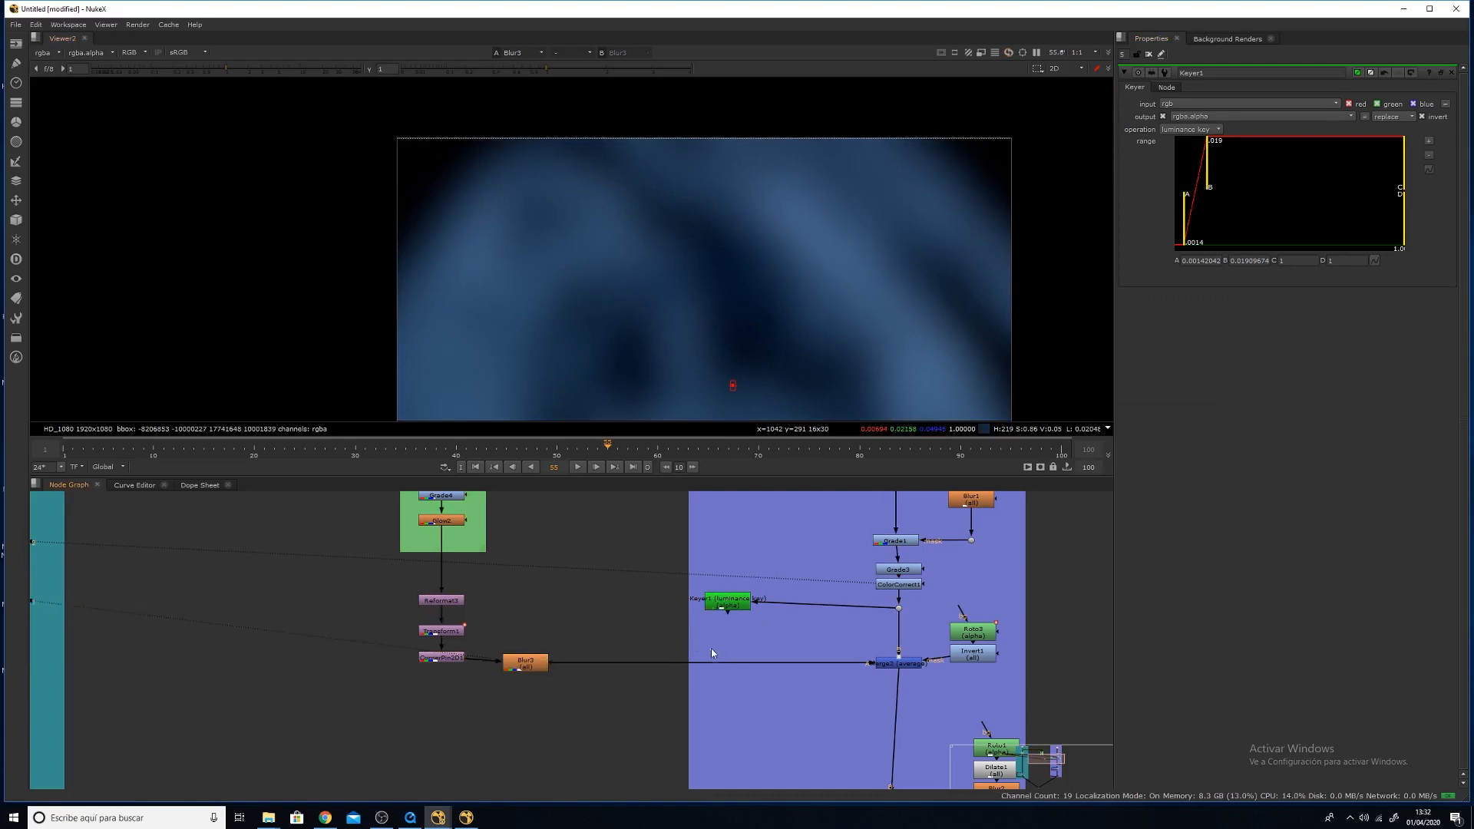
pyautogui.press('g')
pyautogui.moveTo(712, 650); pyautogui.dragTo(742, 698)
pyautogui.moveTo(747, 630); pyautogui.dragTo(731, 603)
pyautogui.moveTo(721, 692); pyautogui.dragTo(732, 659)
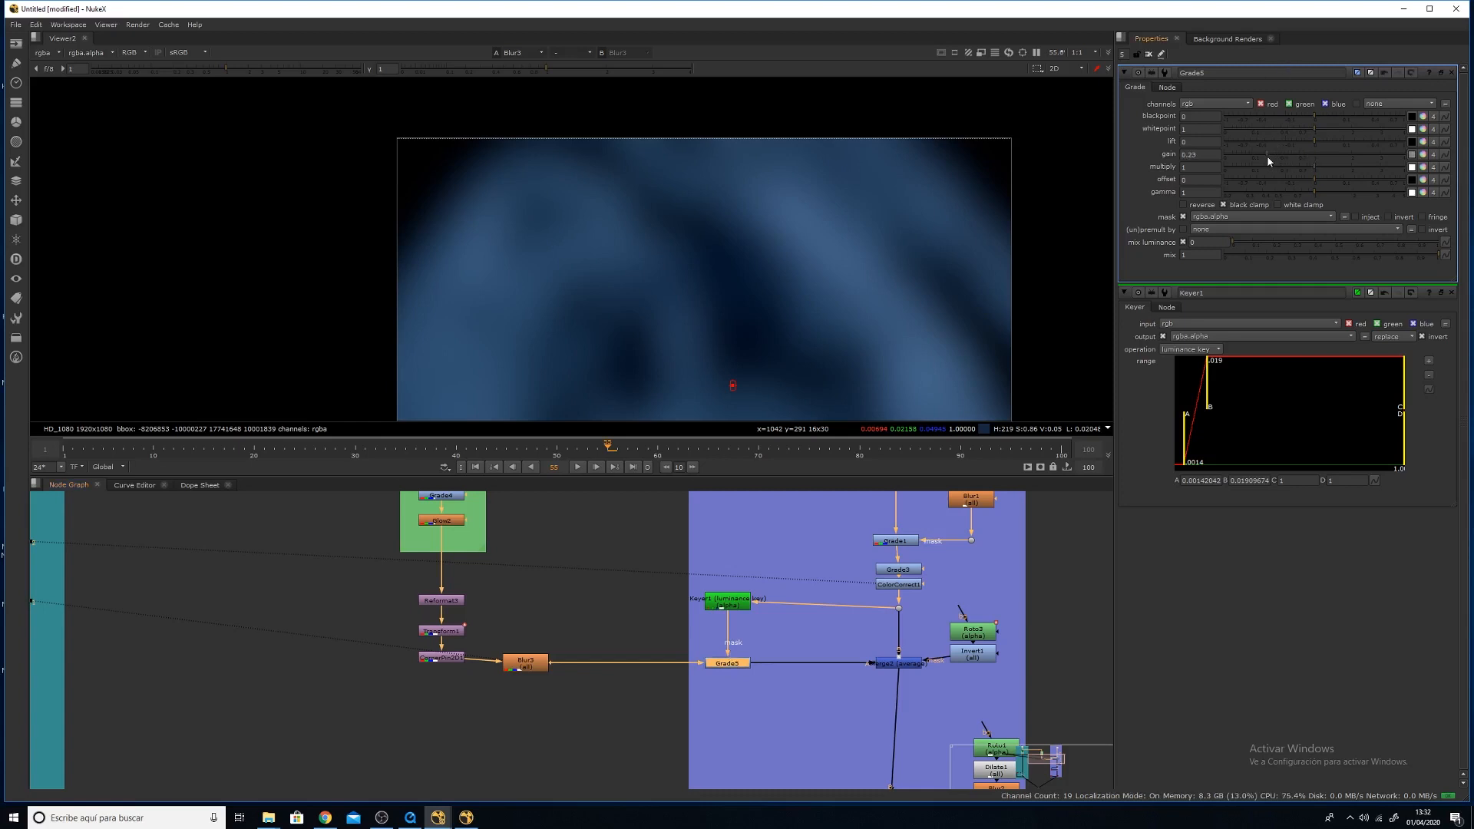
# View the new Grade's result and set its gain to about 0.36 to darken the clouds in the keyed areas.
pyautogui.moveTo(1267, 157); pyautogui.dragTo(1273, 157)
pyautogui.press('1')
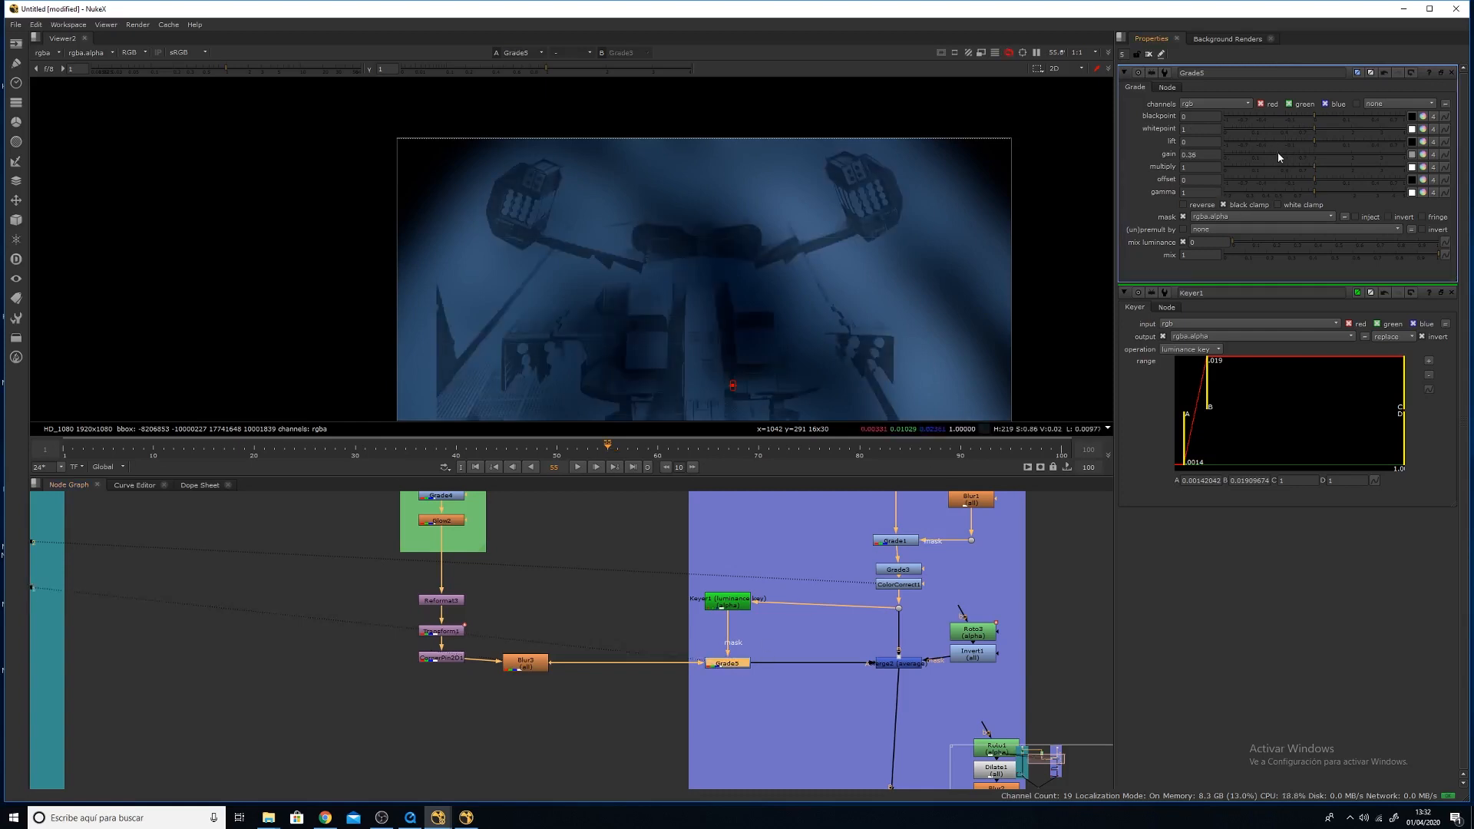
pyautogui.scroll(-2, 819, 241)
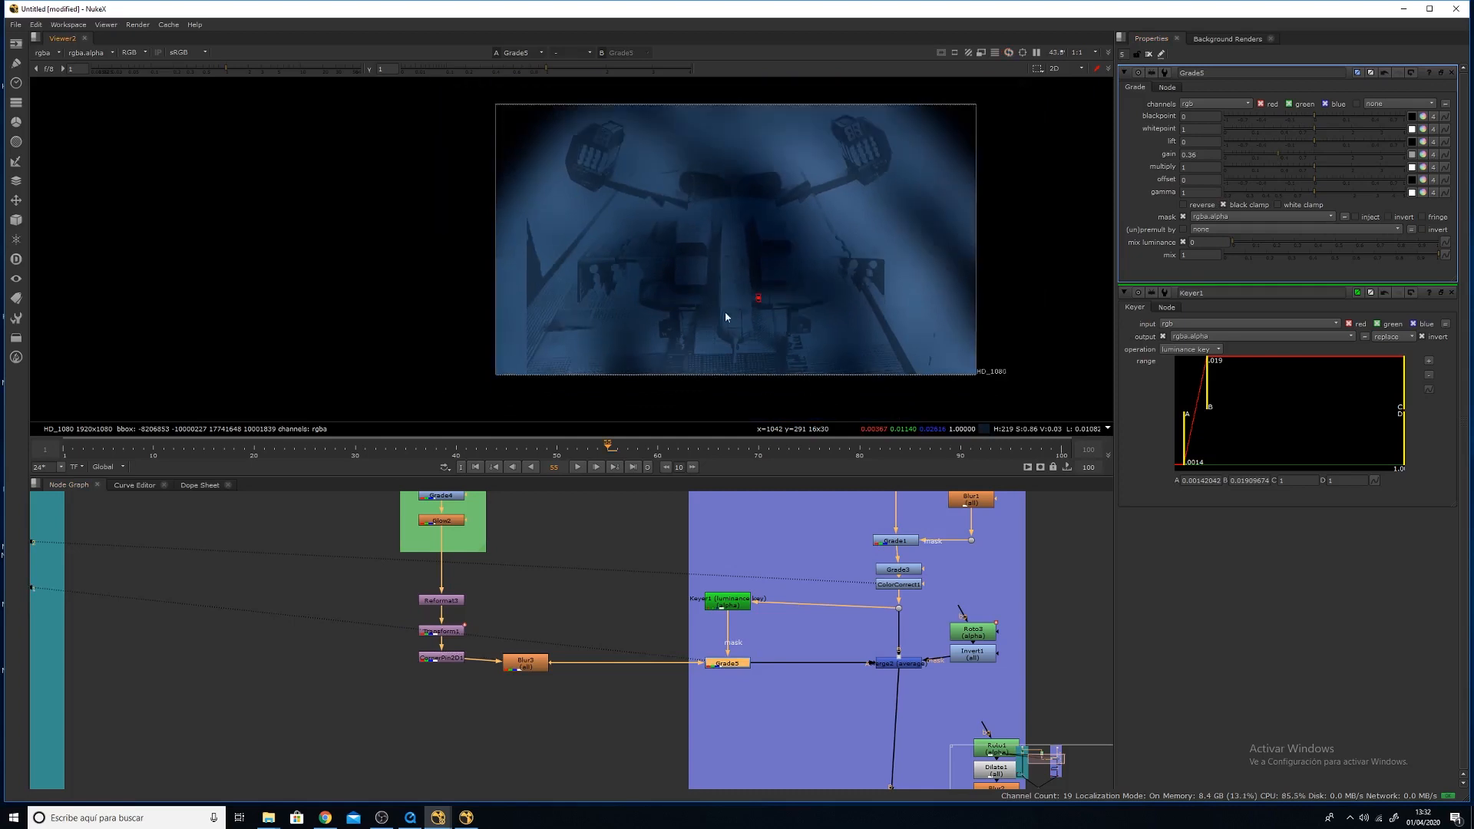
# View the clouds' Merge and play back its result, examining the reflections around the ship's cockpit and engines.
pyautogui.click(910, 665)
pyautogui.press('1')
pyautogui.scroll(2, 745, 199)
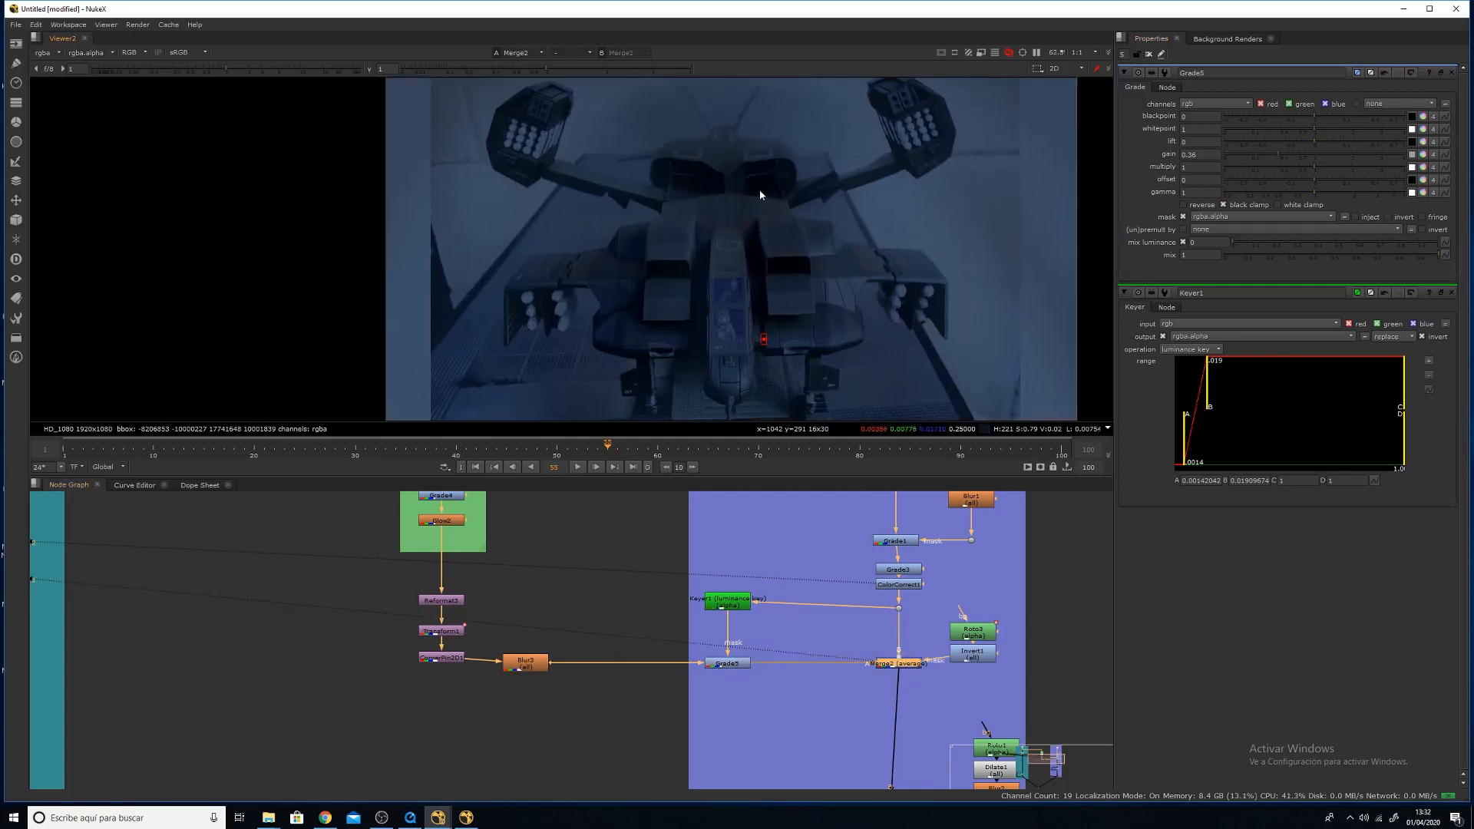
pyautogui.click(722, 665)
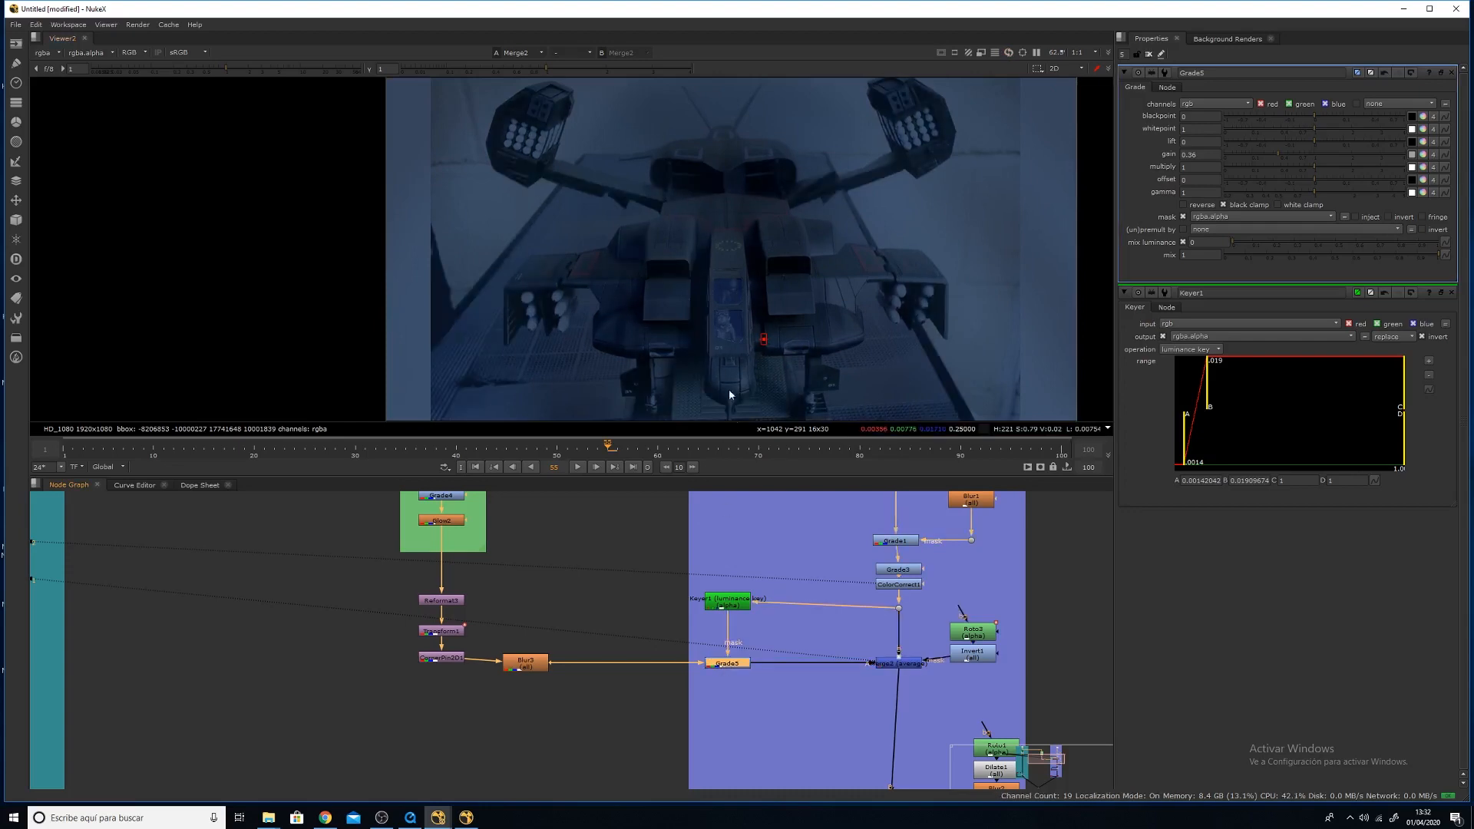
pyautogui.click(581, 467)
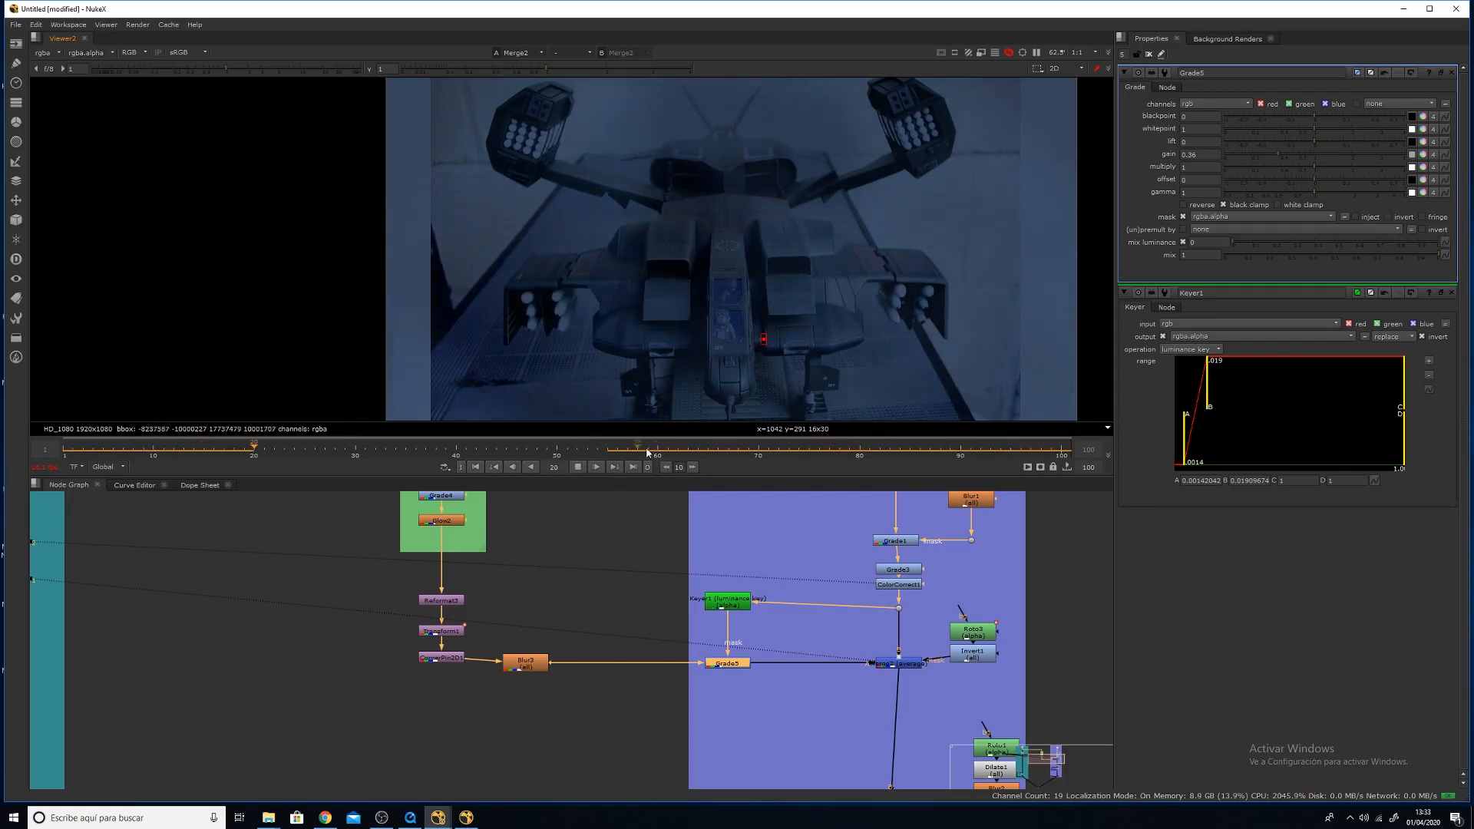
pyautogui.click(579, 467)
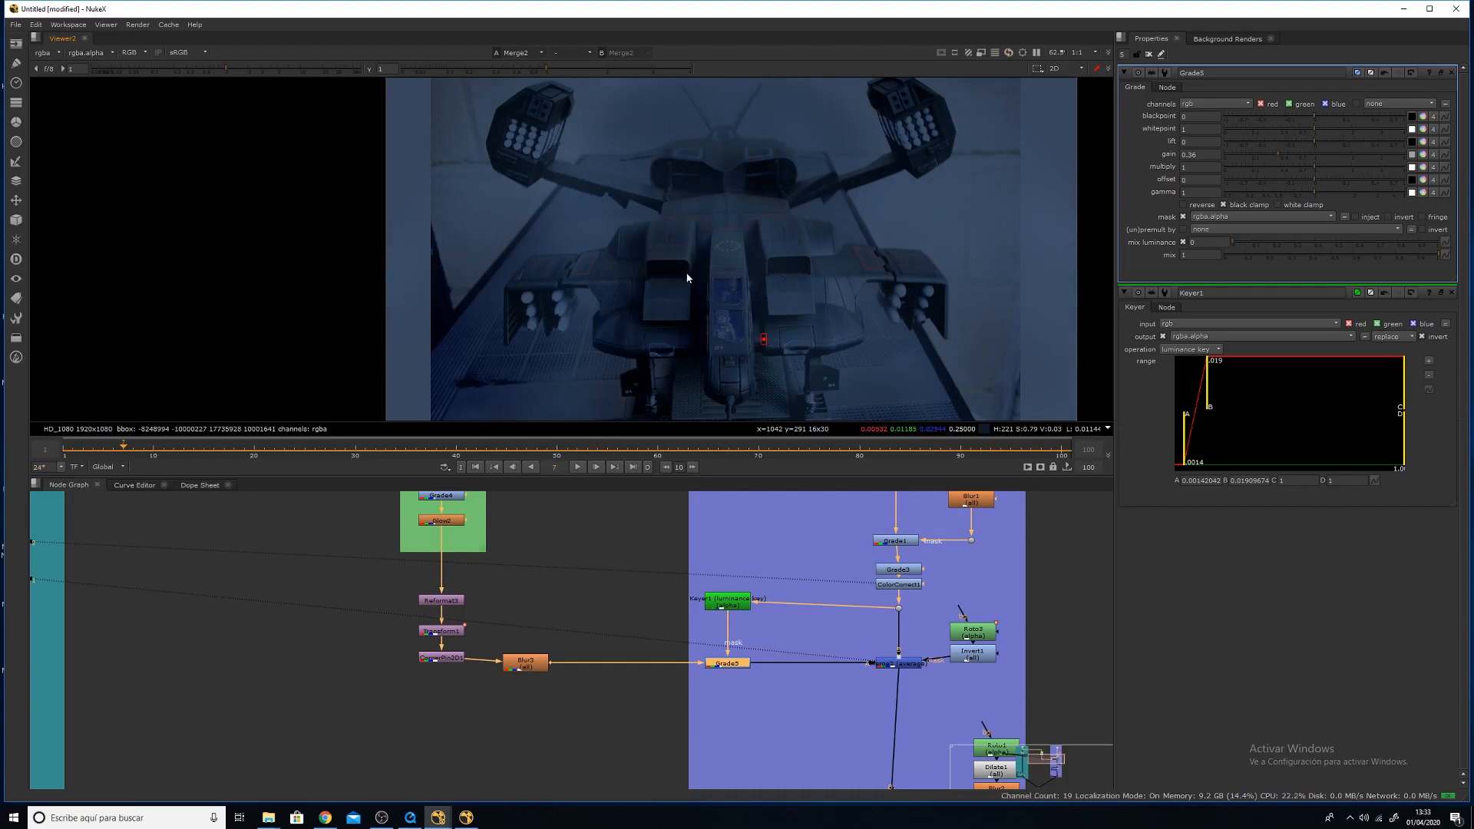
pyautogui.scroll(4, 696, 224)
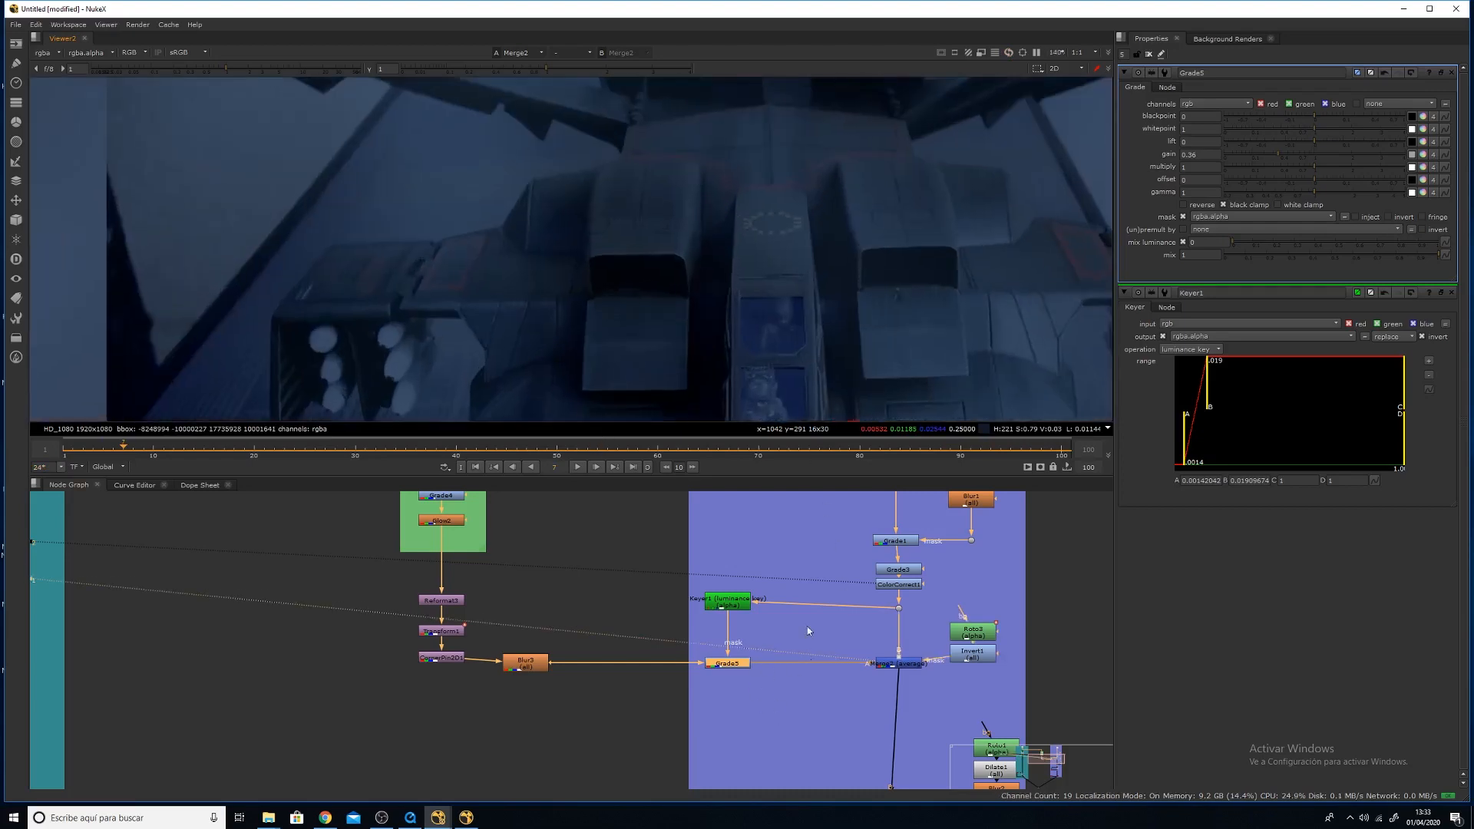
# Add a second Keyer beside the first, feed it from the ship branch through a Dot, and align both Keyers above the Grade.
pyautogui.moveTo(742, 609); pyautogui.dragTo(742, 615)
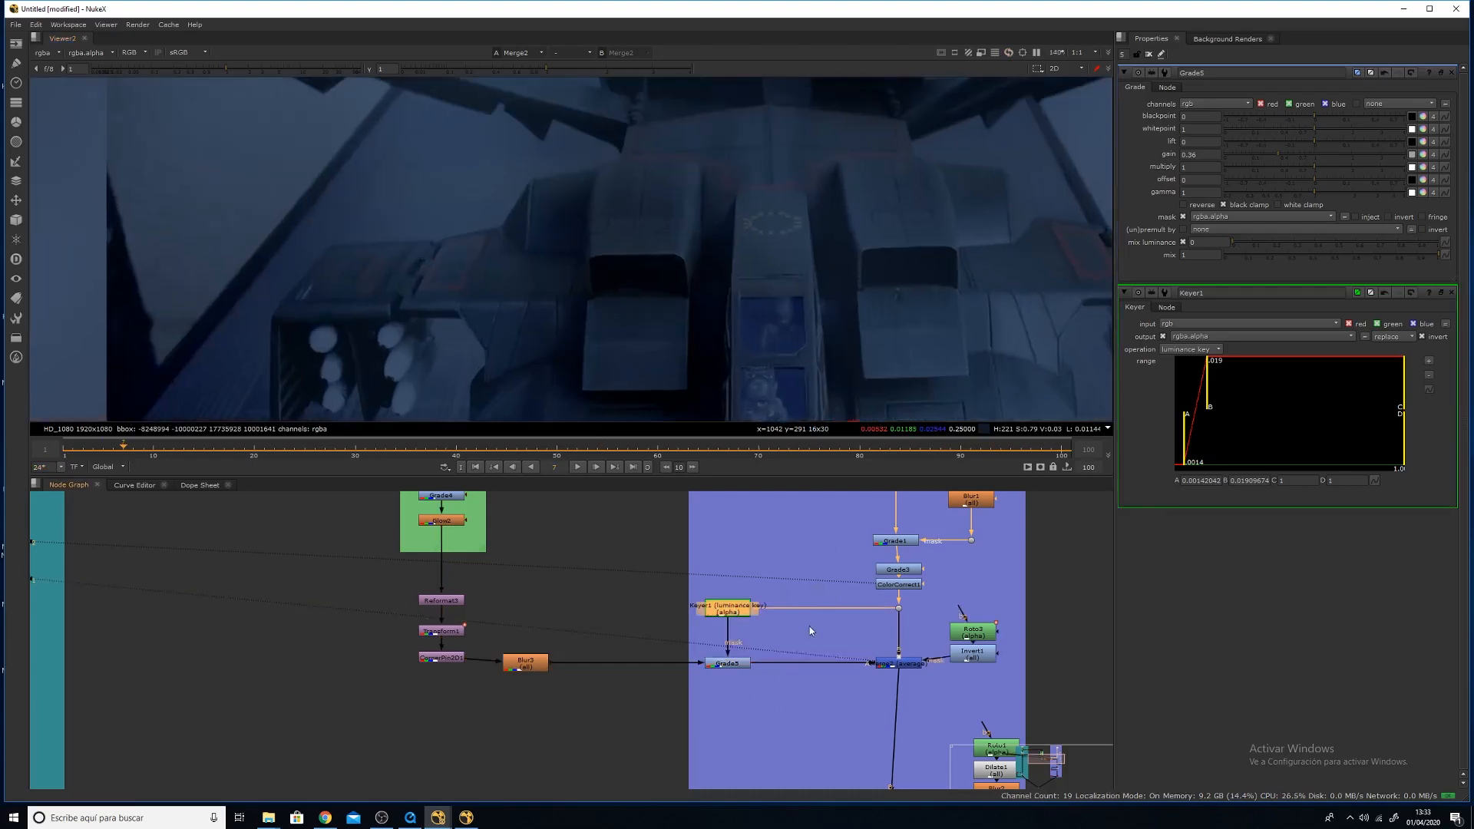
pyautogui.click(812, 628)
pyautogui.press('Tab')
pyautogui.write('key')
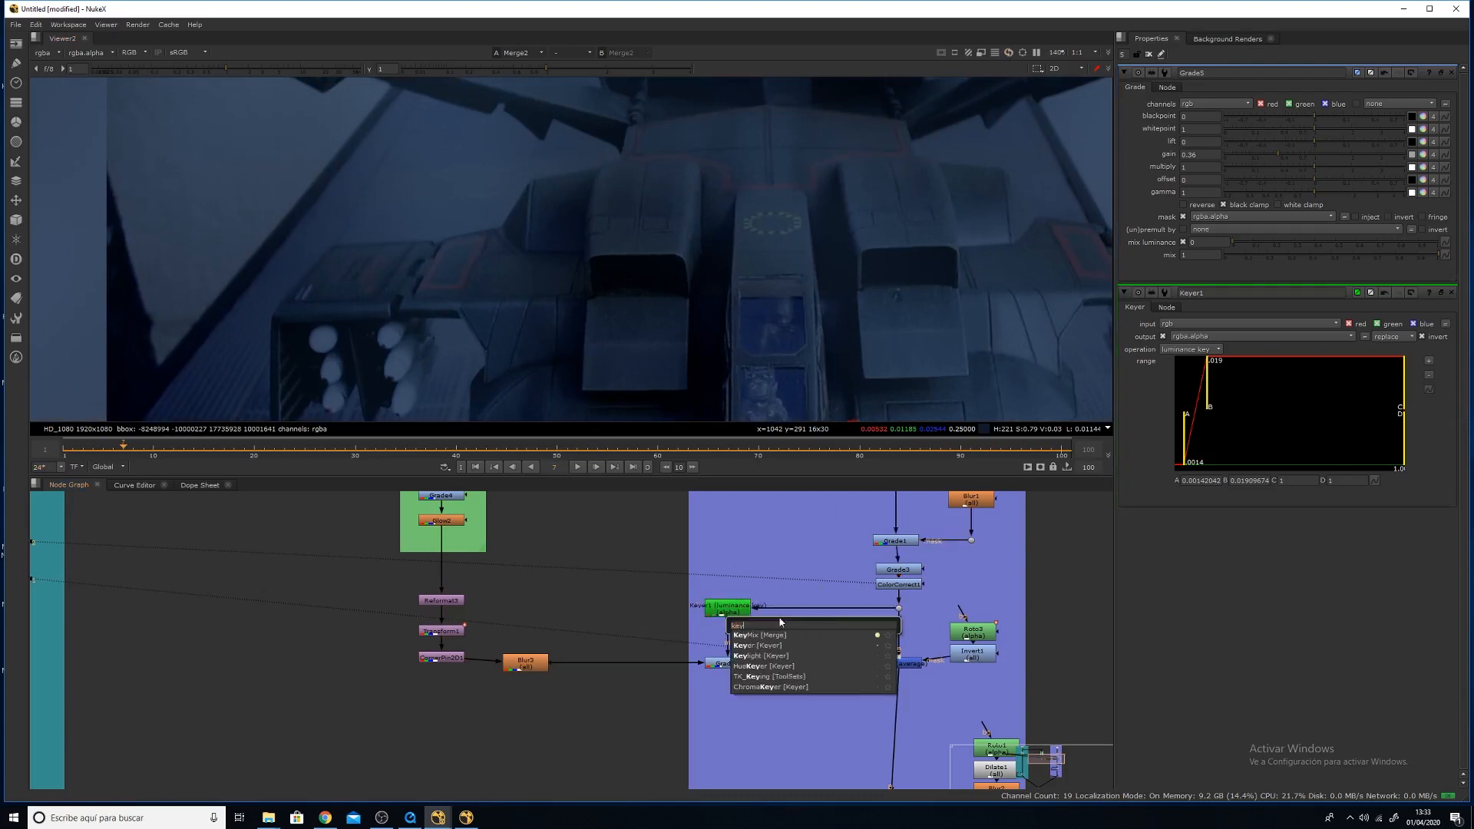
pyautogui.click(761, 645)
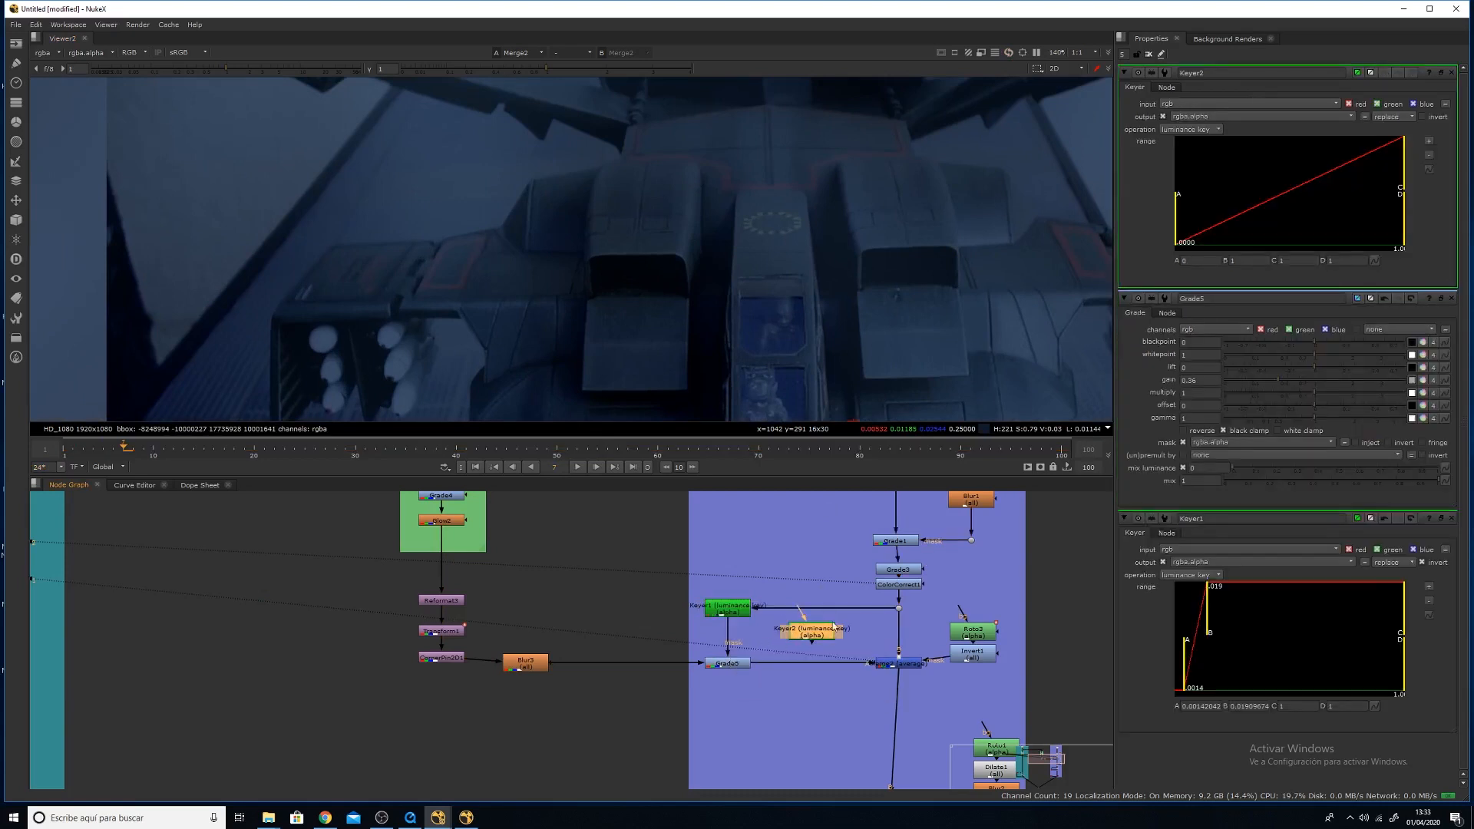
pyautogui.keyDown('ctrl'); pyautogui.moveTo(823, 609); pyautogui.dragTo(806, 636); pyautogui.keyUp('ctrl')
pyautogui.moveTo(802, 621); pyautogui.dragTo(738, 606)
pyautogui.moveTo(812, 639); pyautogui.dragTo(811, 632)
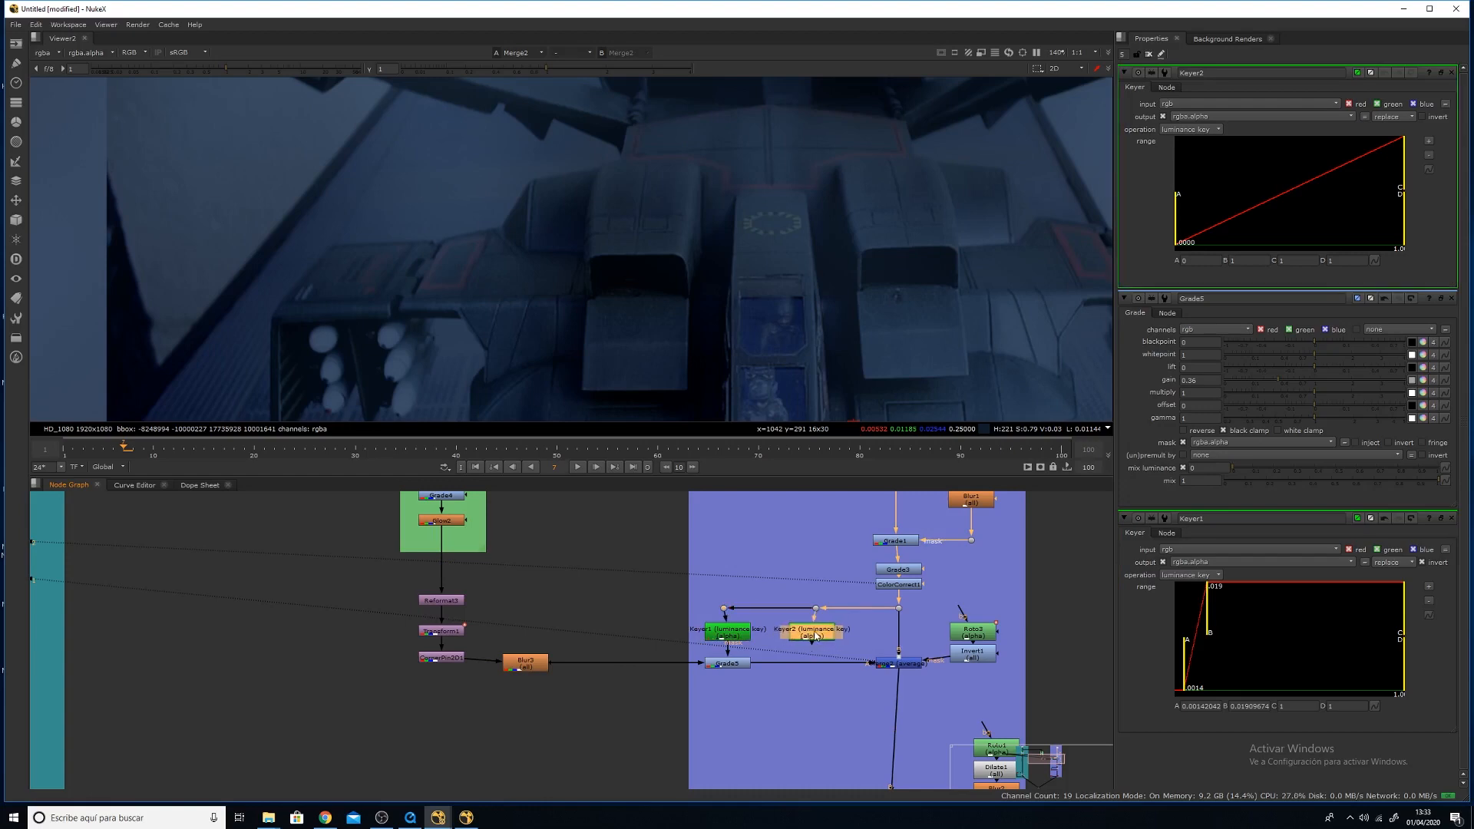
# View the second Keyer's alpha and set its luminance range to A about 0.023 and B about 0.032, checking the matte around the cockpit.
pyautogui.press('1')
pyautogui.scroll(-5, 787, 260)
pyautogui.press('a')
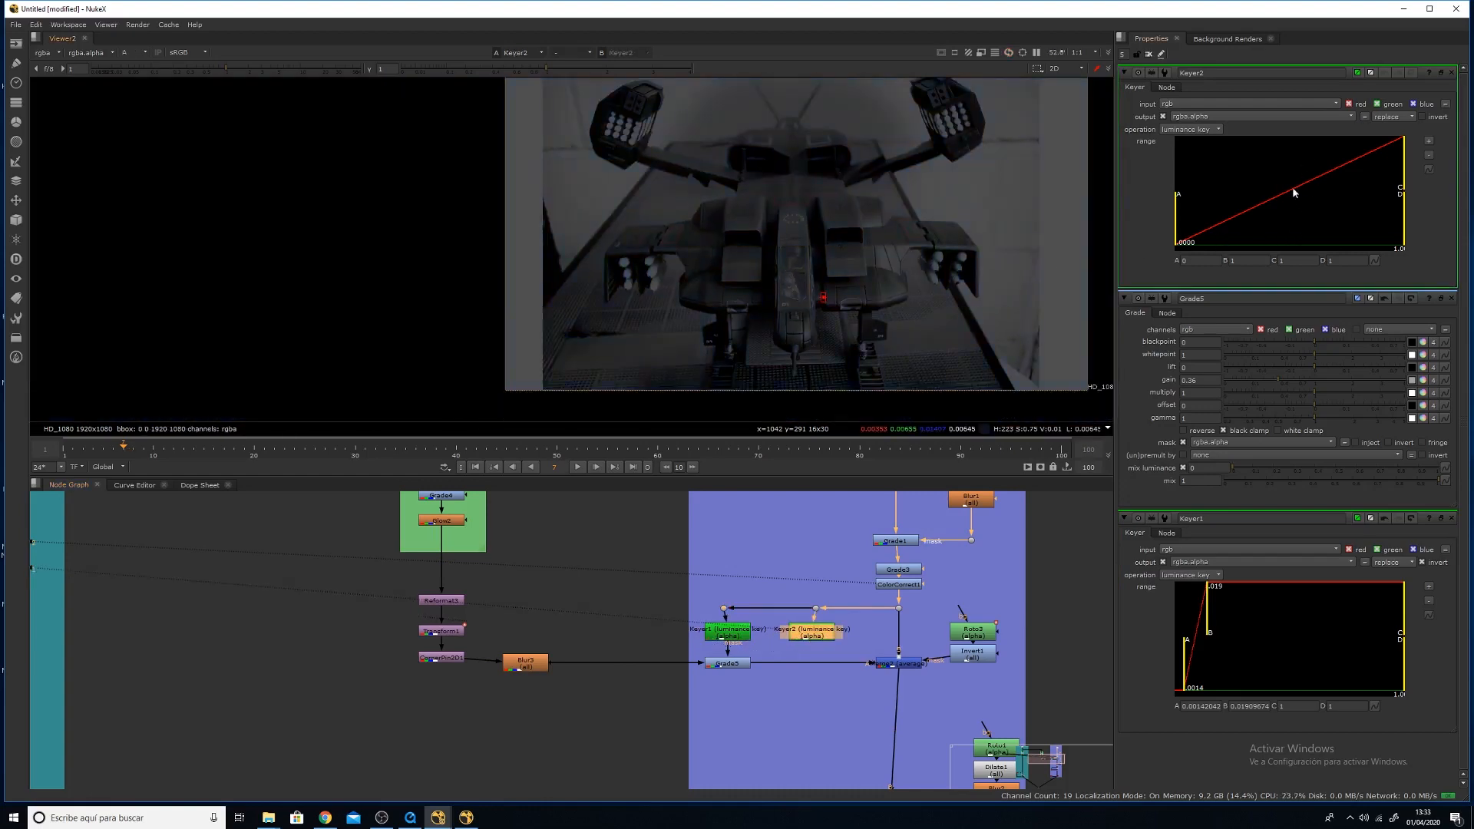
pyautogui.moveTo(1181, 216); pyautogui.dragTo(1219, 223)
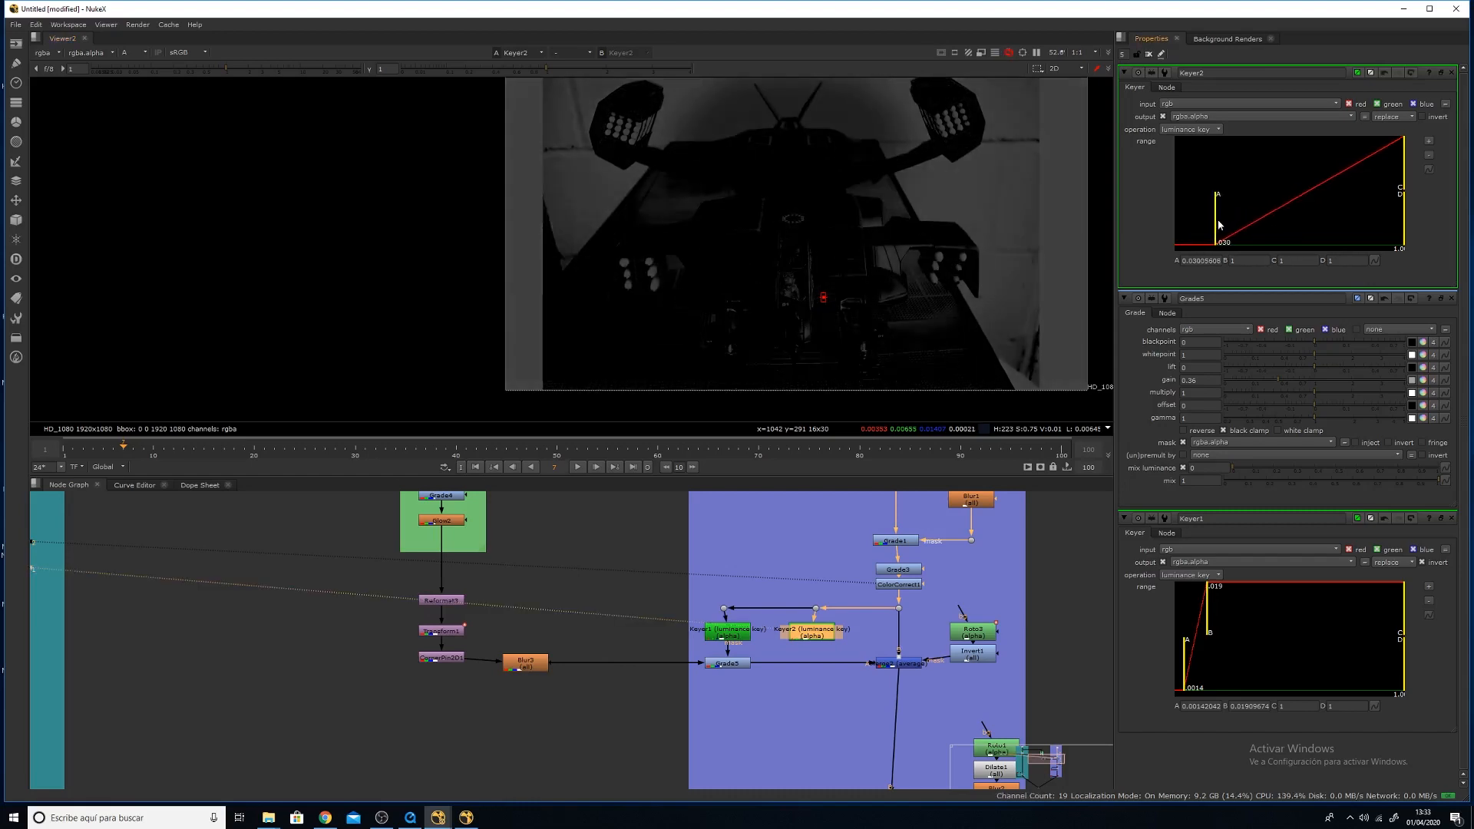
pyautogui.moveTo(1402, 178); pyautogui.dragTo(1219, 154)
pyautogui.moveTo(1220, 205); pyautogui.dragTo(1217, 183)
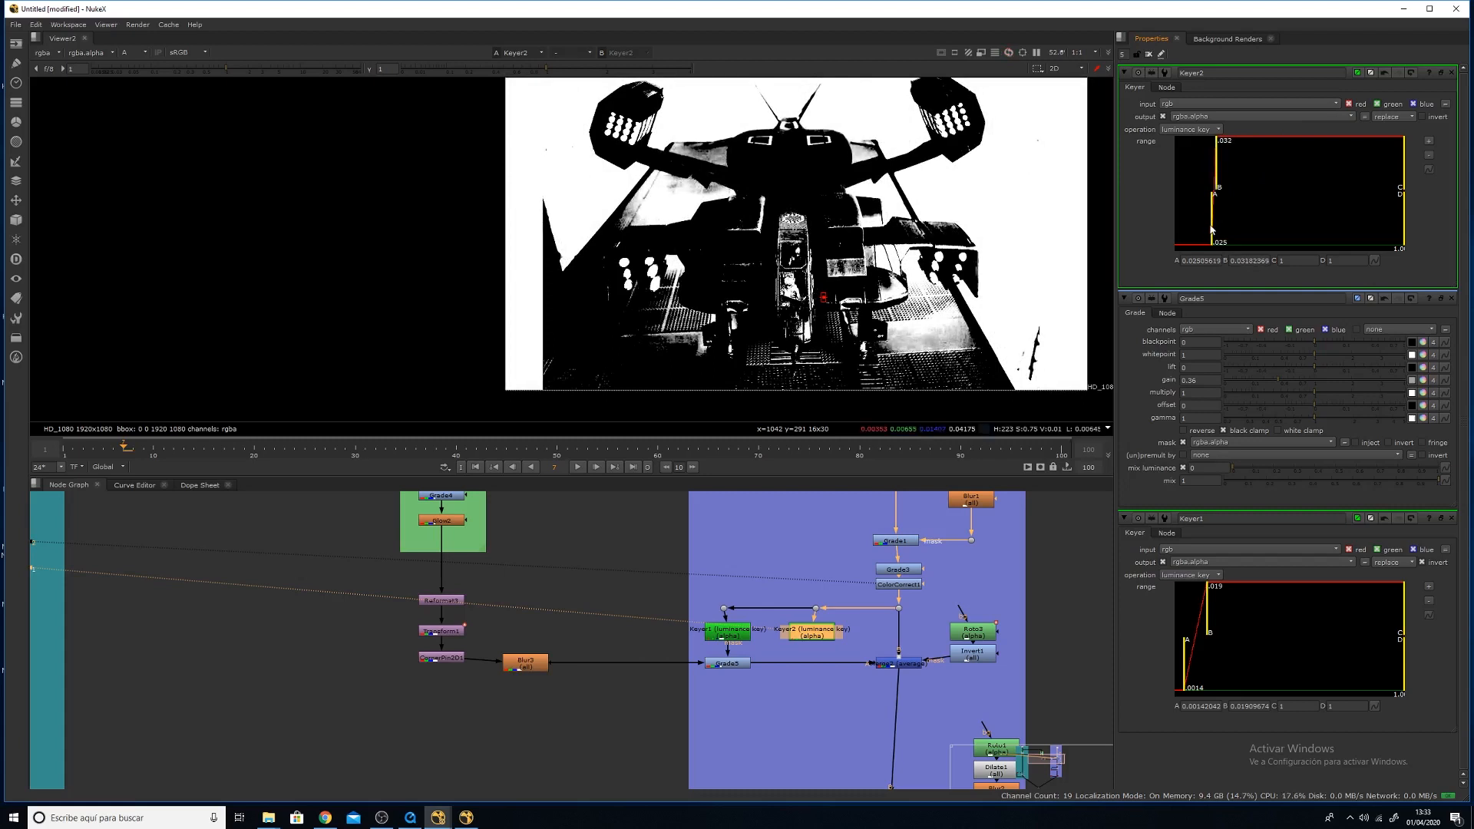
pyautogui.moveTo(1212, 228); pyautogui.dragTo(1212, 228)
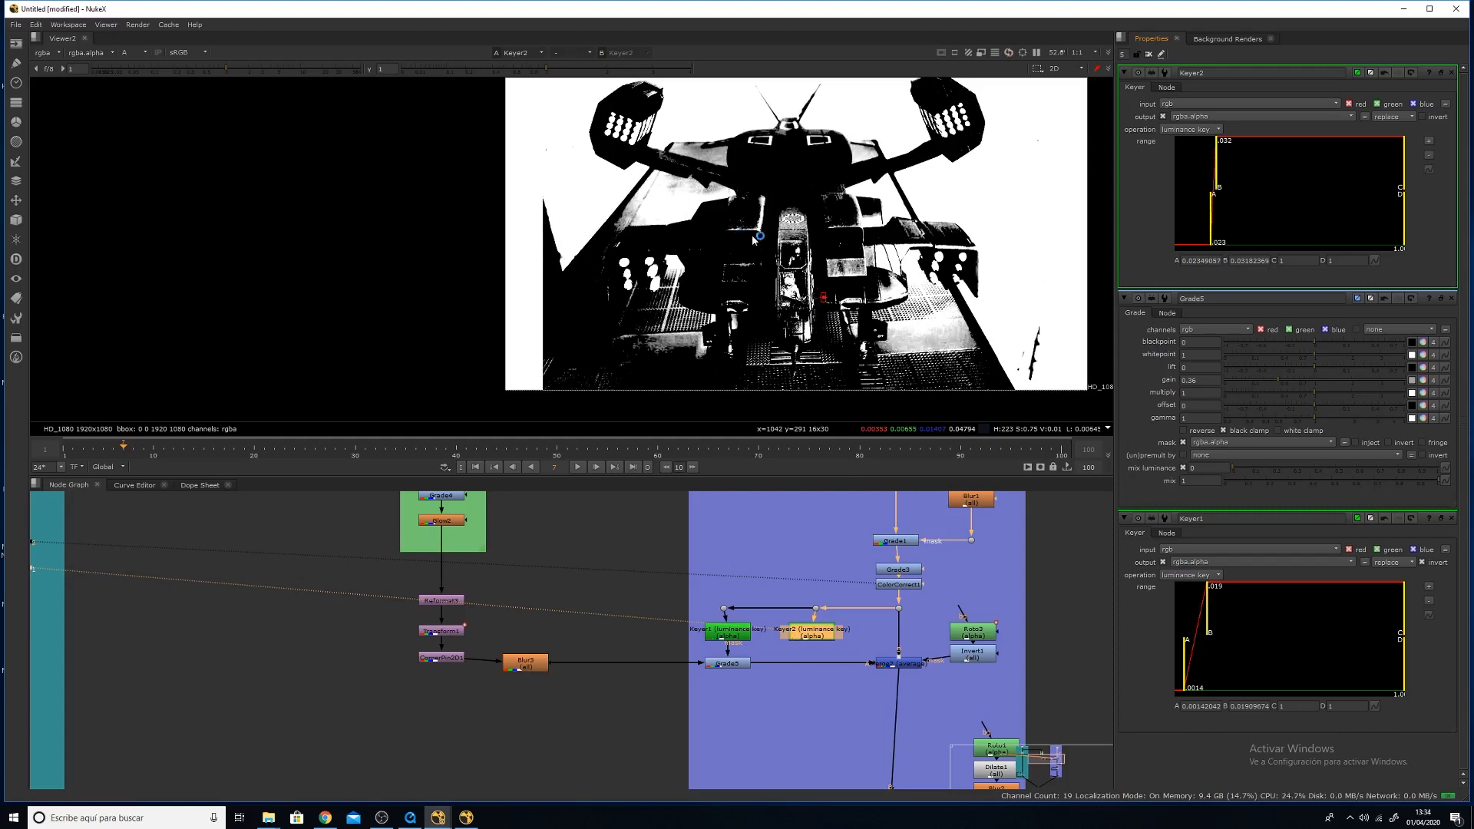
pyautogui.scroll(2, 796, 223)
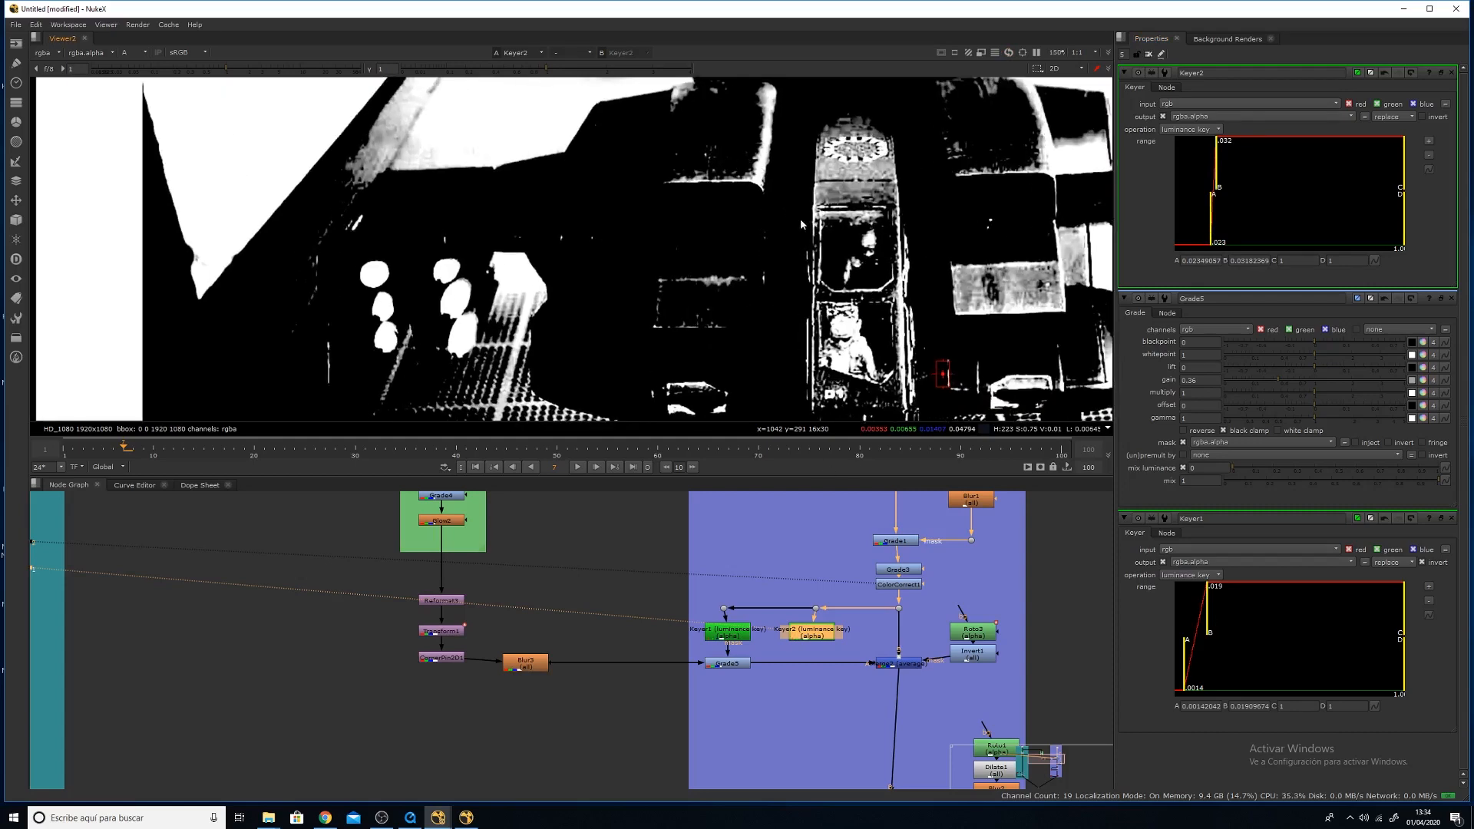
pyautogui.scroll(-3, 800, 224)
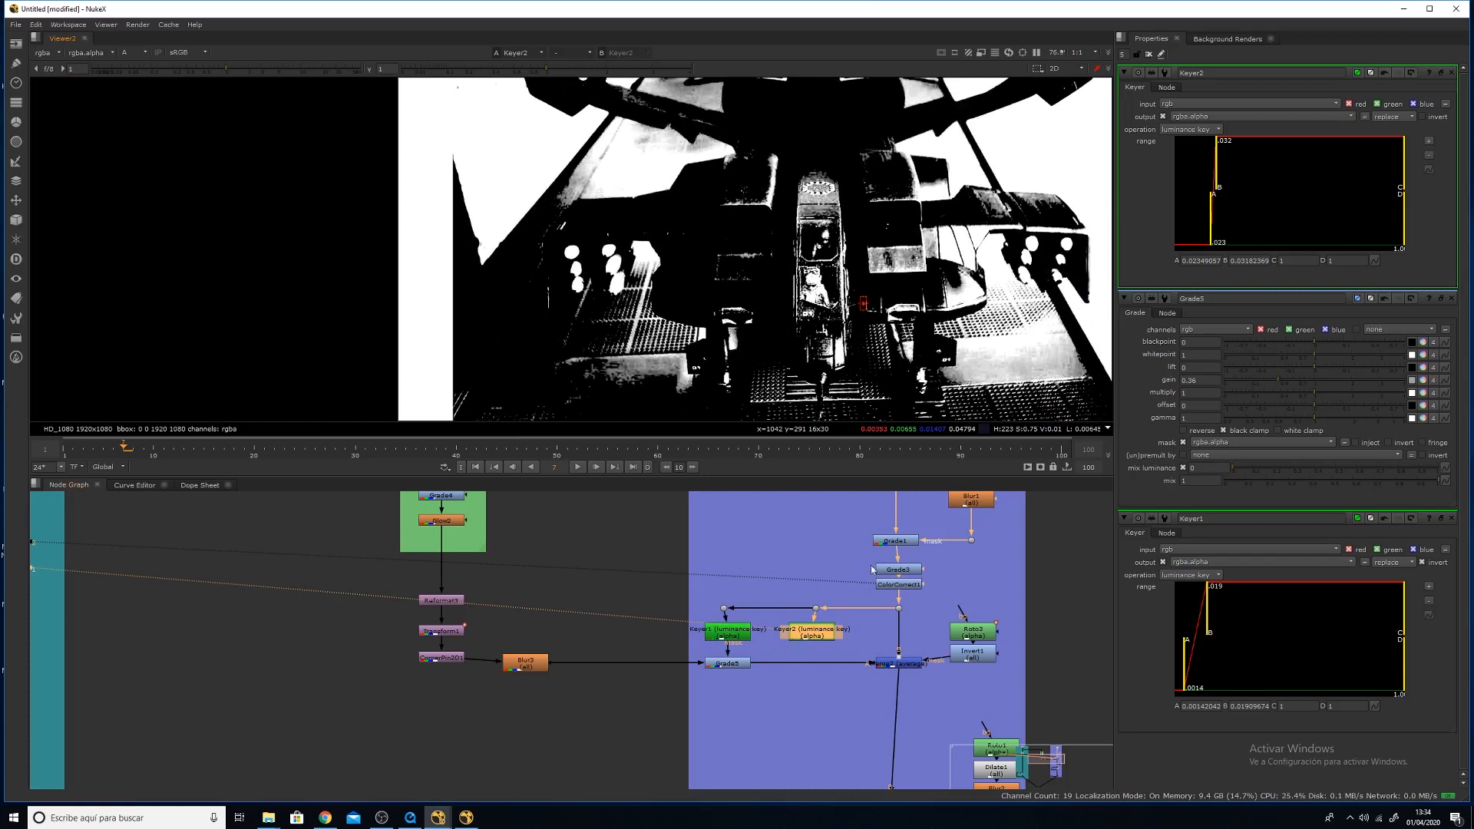
# Move the ship branch's upper nodes, both Keyers and the cockpit Roto upward to make room above the Grade and Merge.
pyautogui.scroll(-4, 873, 569)
pyautogui.moveTo(791, 523); pyautogui.dragTo(943, 661)
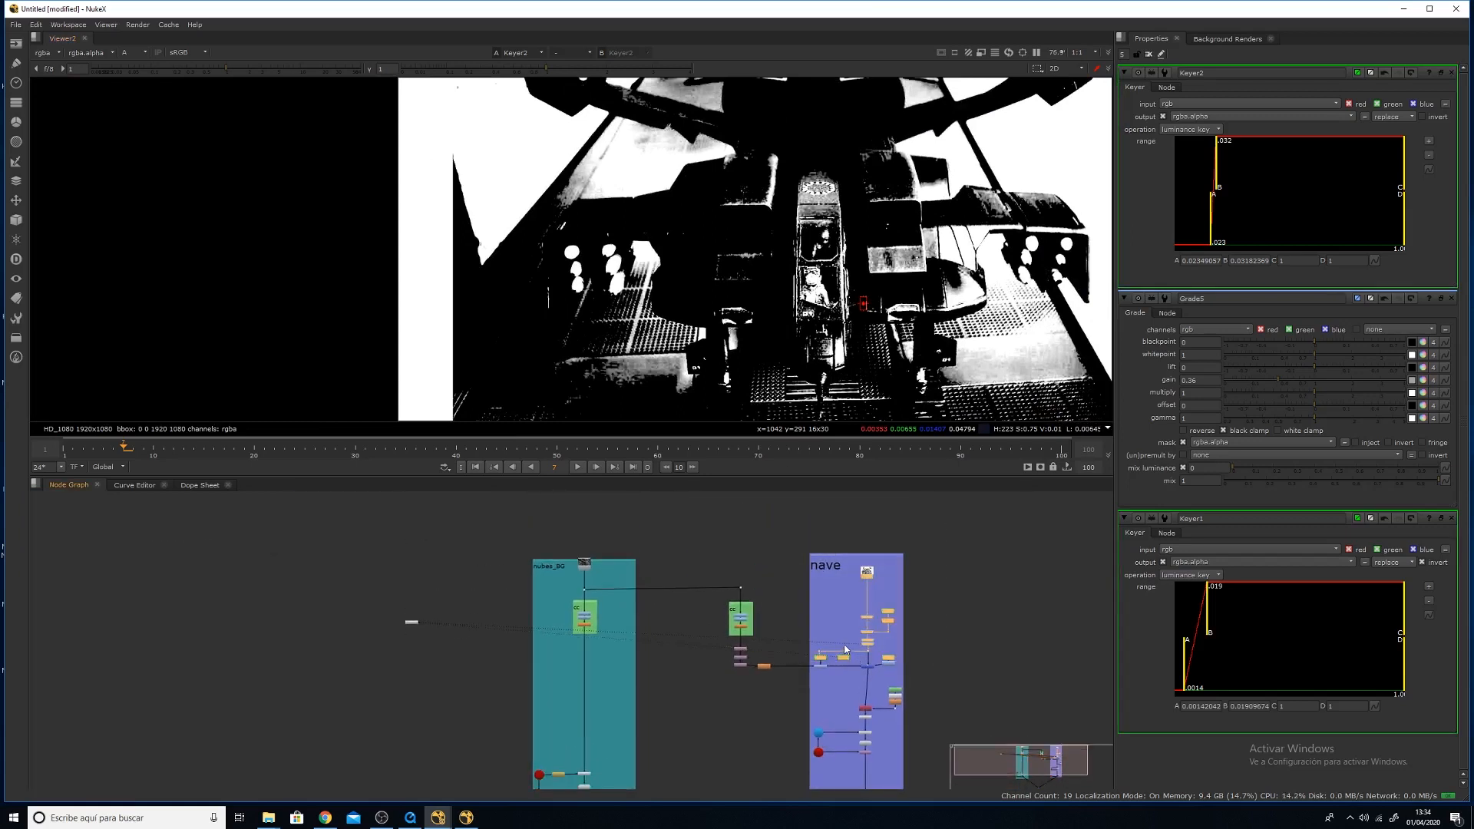
pyautogui.moveTo(845, 649)
pyautogui.mouseDown()
pyautogui.moveTo(844, 662)
pyautogui.moveTo(844, 639)
pyautogui.mouseUp()
pyautogui.scroll(5, 846, 642)
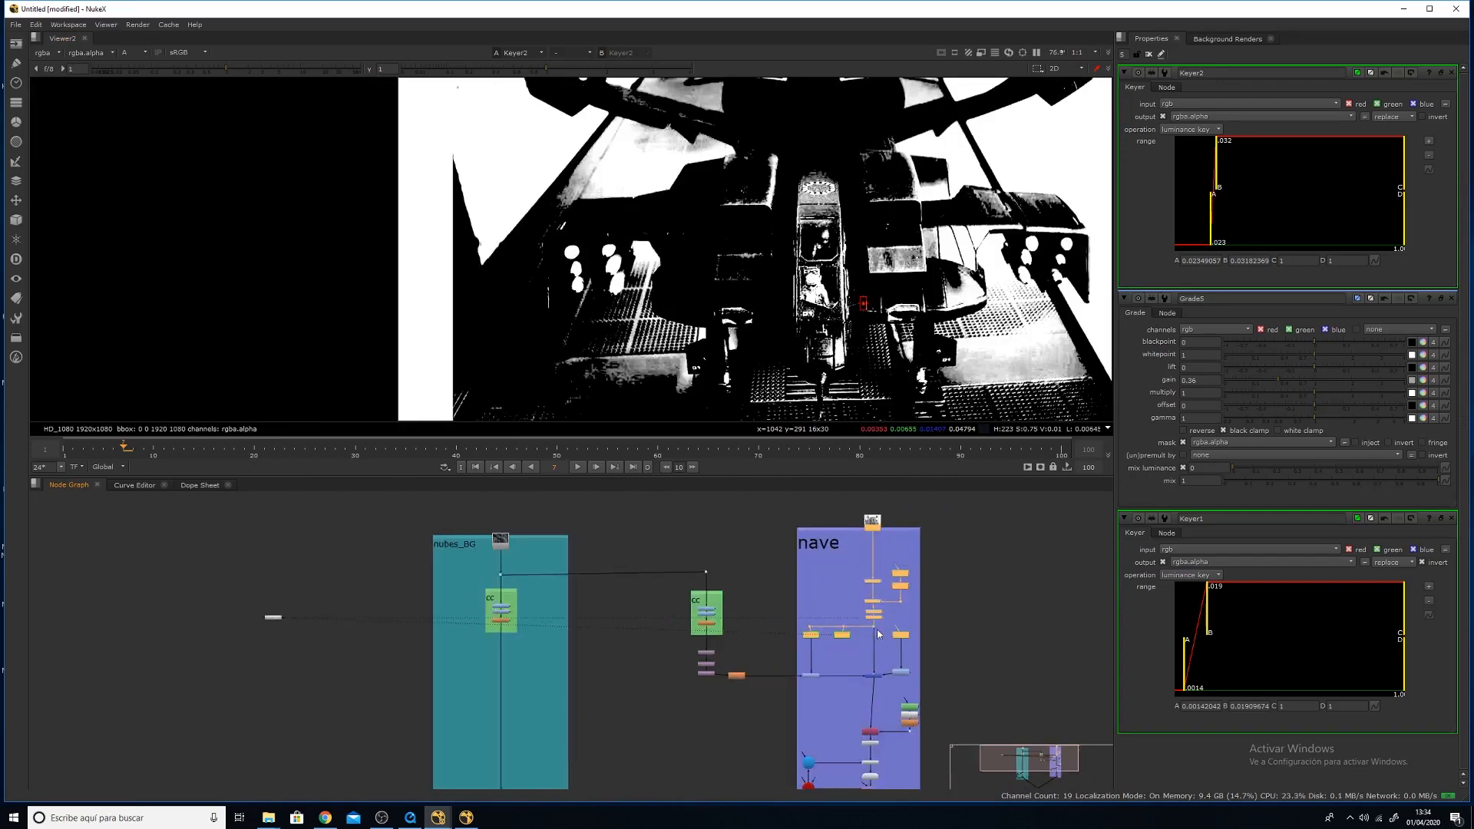
pyautogui.moveTo(841, 646); pyautogui.dragTo(784, 669)
pyautogui.click(835, 664)
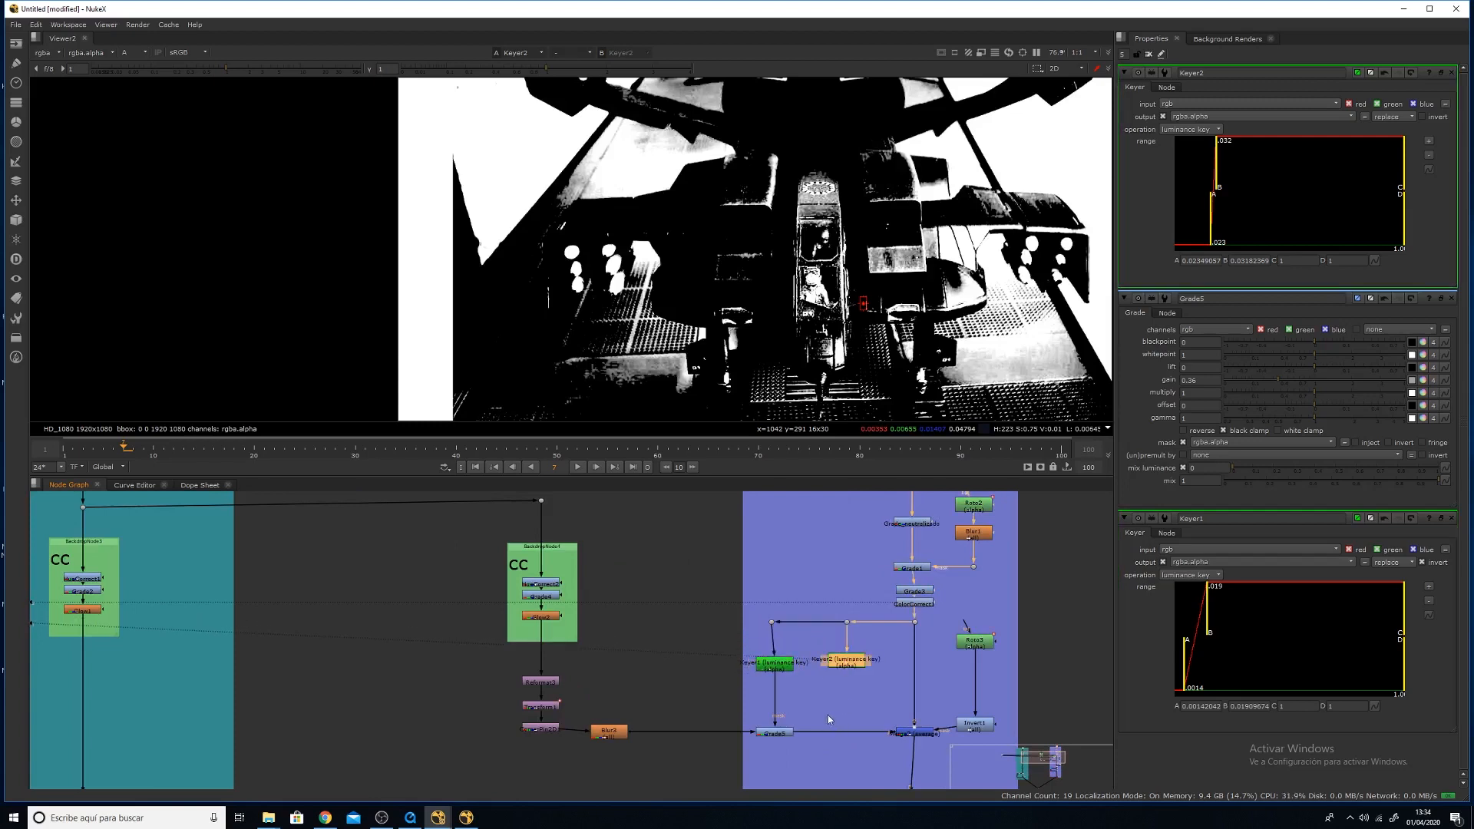
# Add a Grade between the existing Grade and the Merge, and connect its mask to the second Keyer.
pyautogui.click(829, 717)
pyautogui.press('g')
pyautogui.moveTo(841, 709); pyautogui.dragTo(847, 662)
pyautogui.moveTo(848, 756); pyautogui.dragTo(848, 735)
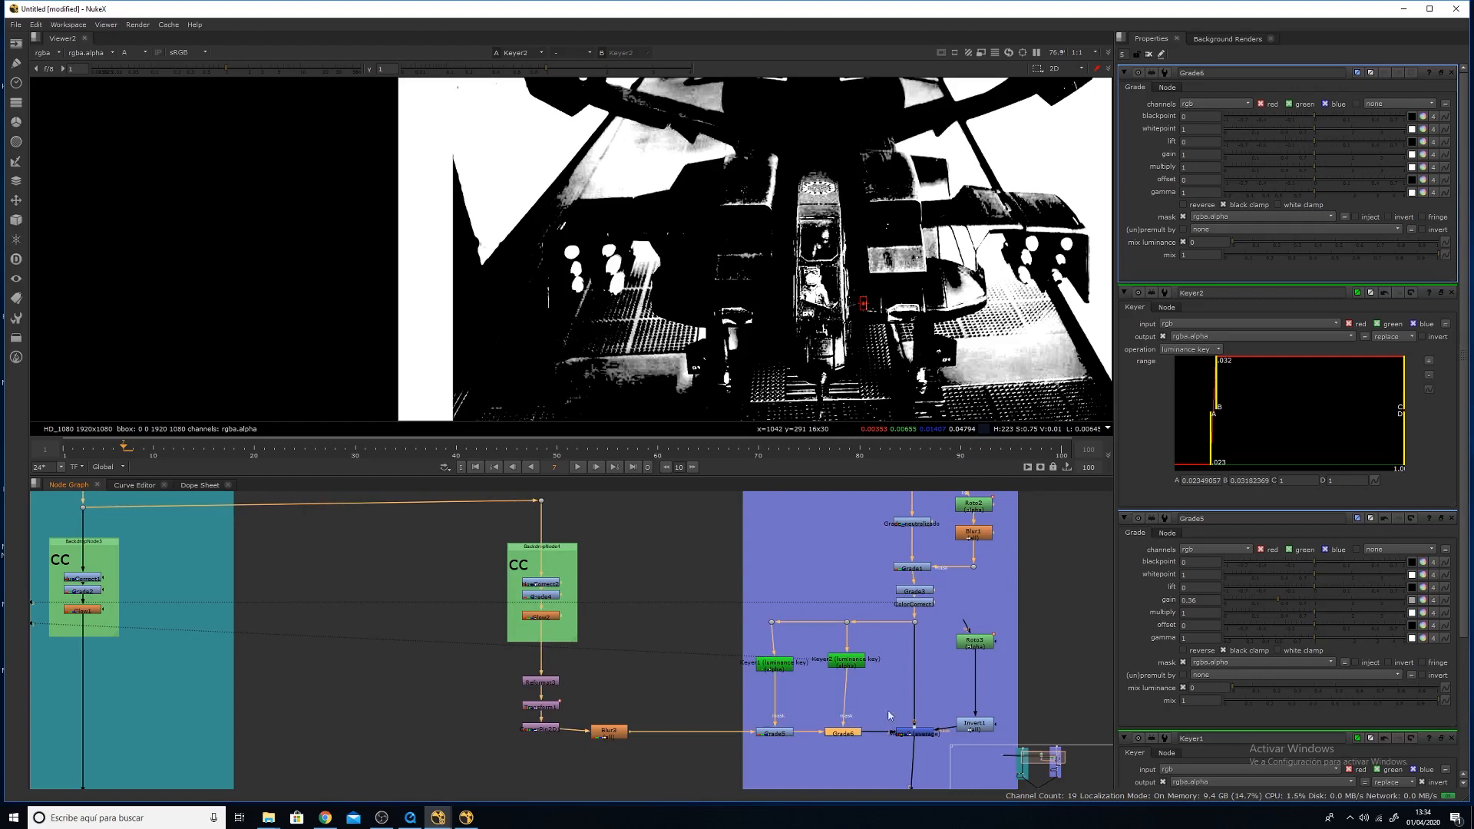
# Return the viewer from alpha to full colour and set the new Grade's gain to 2.18.
pyautogui.click(869, 698)
pyautogui.moveTo(823, 317); pyautogui.dragTo(799, 273, button='middle')
pyautogui.press('a')
pyautogui.click(847, 736)
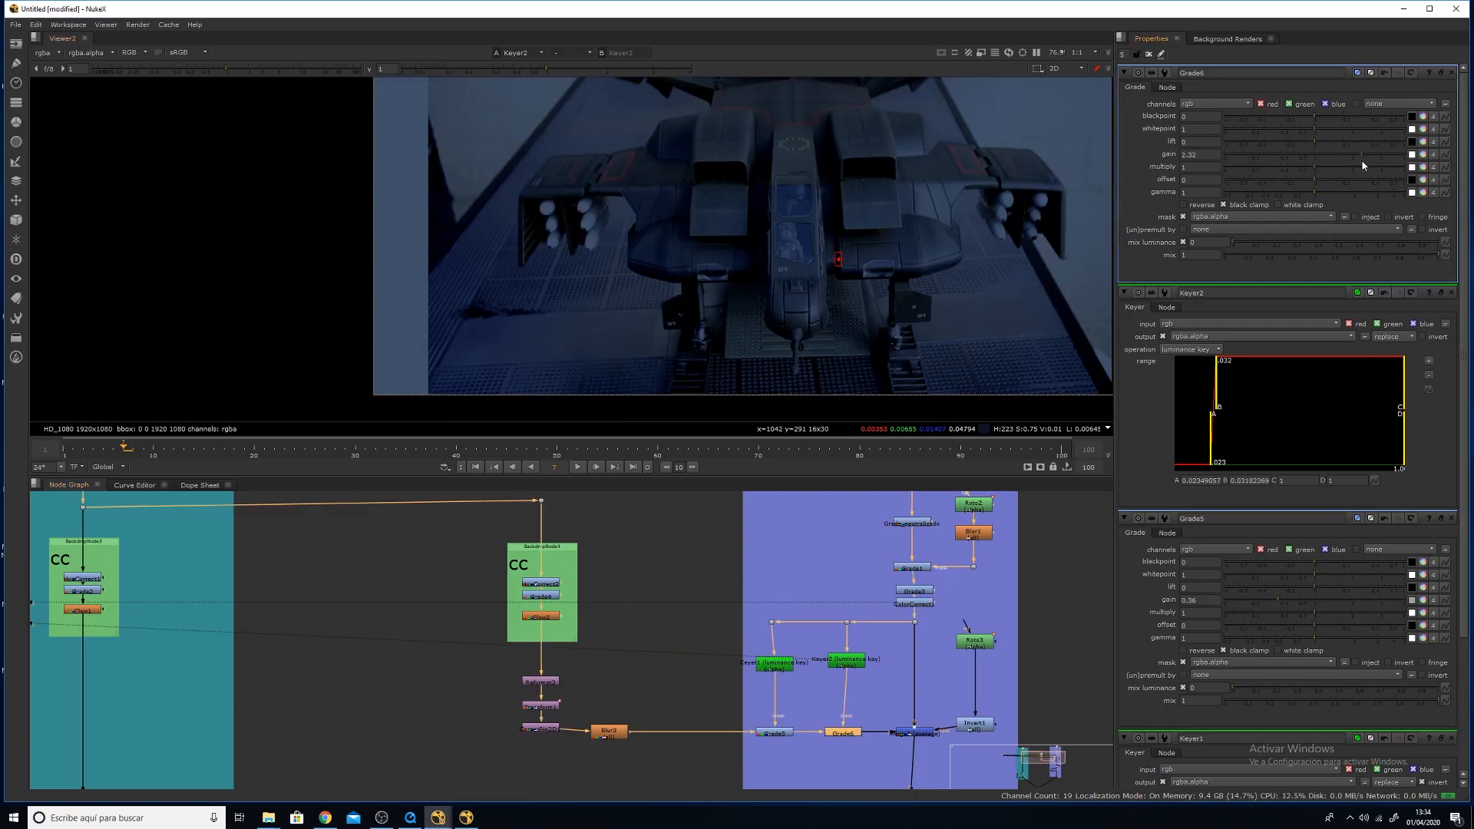
# View the outputs of both cloud Grades and toggle the second Grade off and on to compare its effect.
pyautogui.click(776, 736)
pyautogui.press('1')
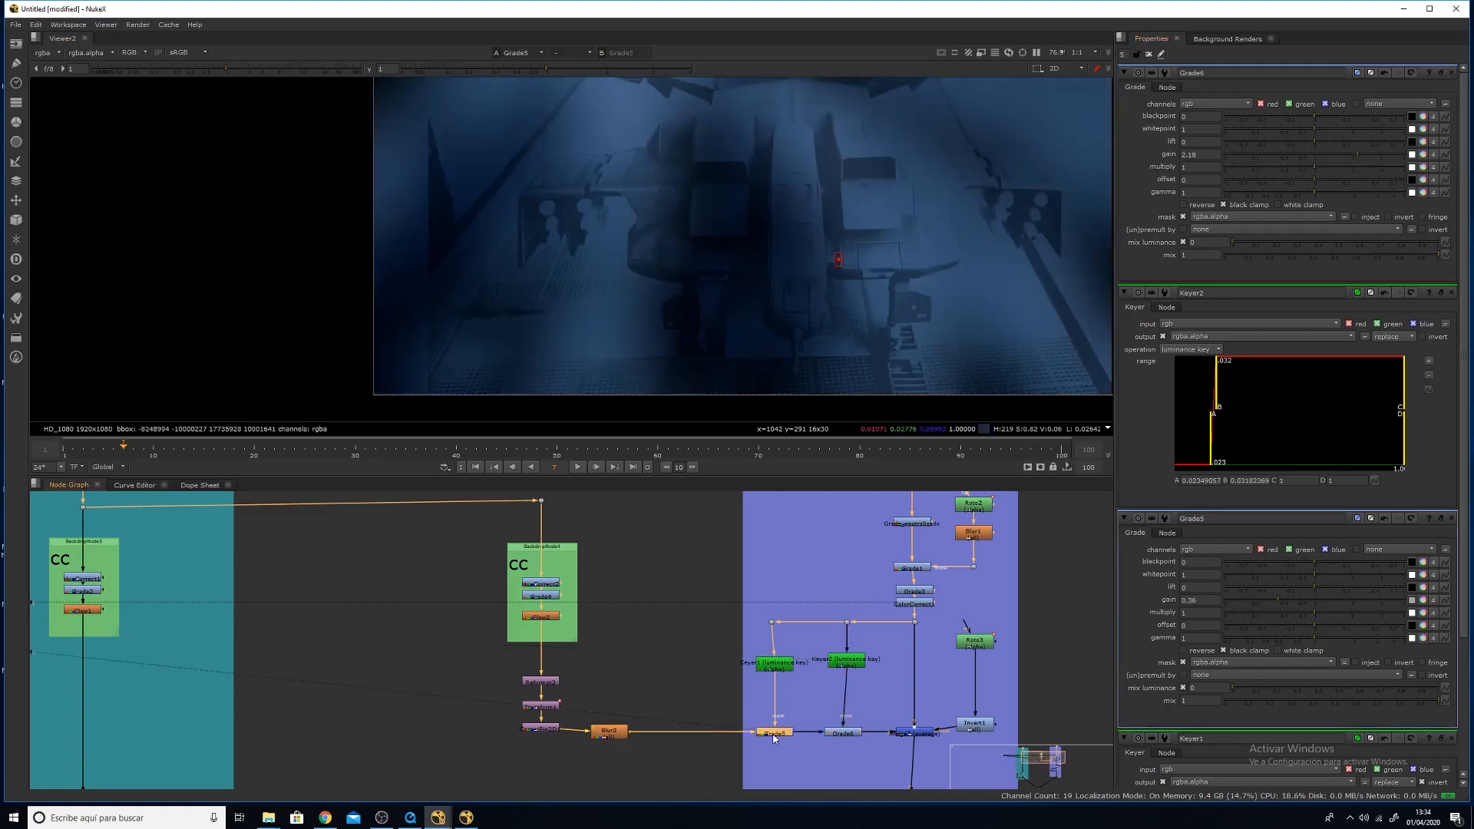
pyautogui.click(847, 734)
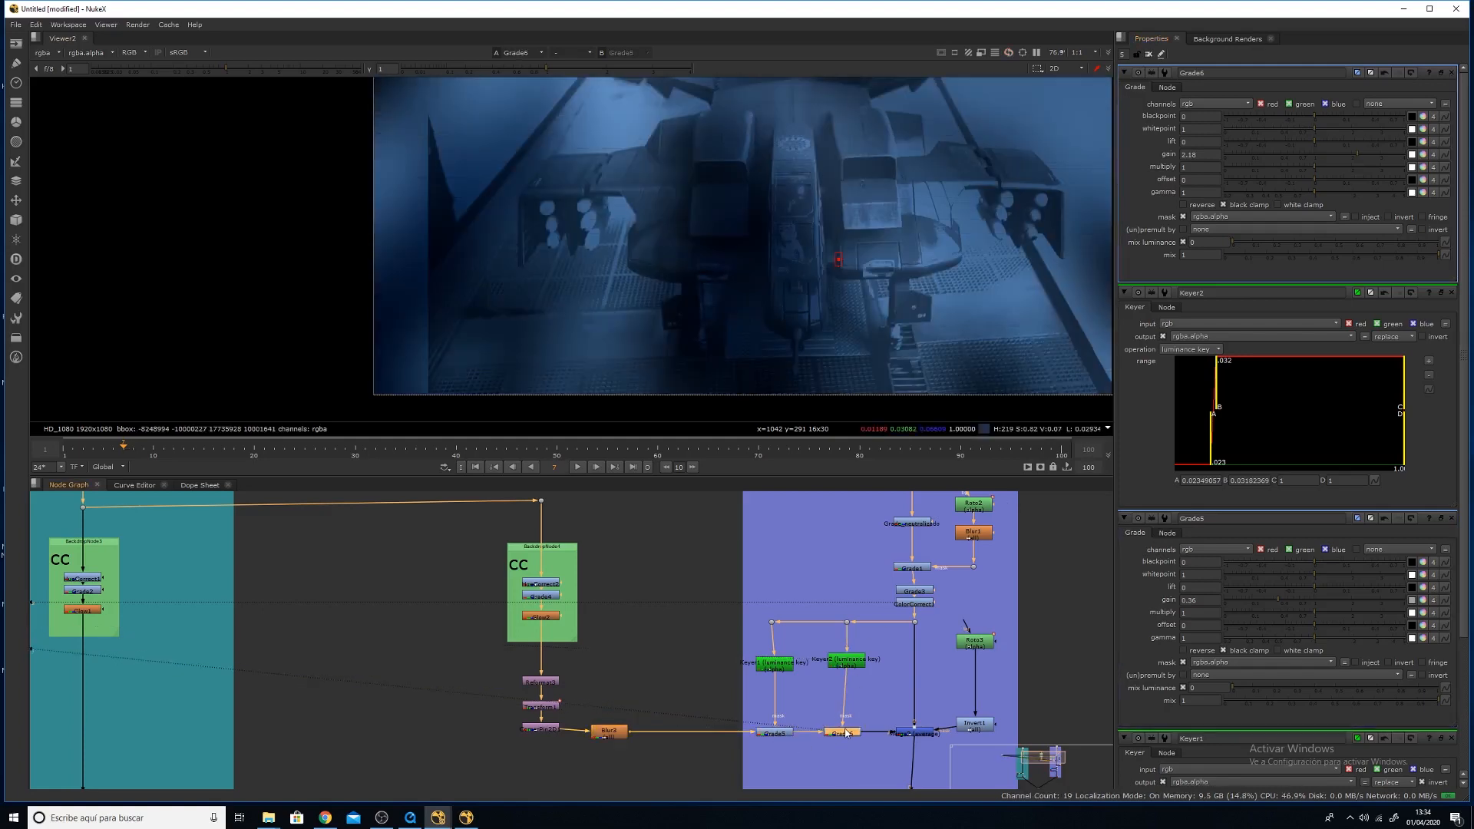
pyautogui.press('d')
pyautogui.press('d')
pyautogui.press('d')
pyautogui.press('d')
pyautogui.press('d')
pyautogui.press('d')
pyautogui.press('d')
pyautogui.press('d')
# View the clouds' Merge and toggle the second Grade off and on to check the reflections over the ship.
pyautogui.click(910, 736)
pyautogui.press('1')
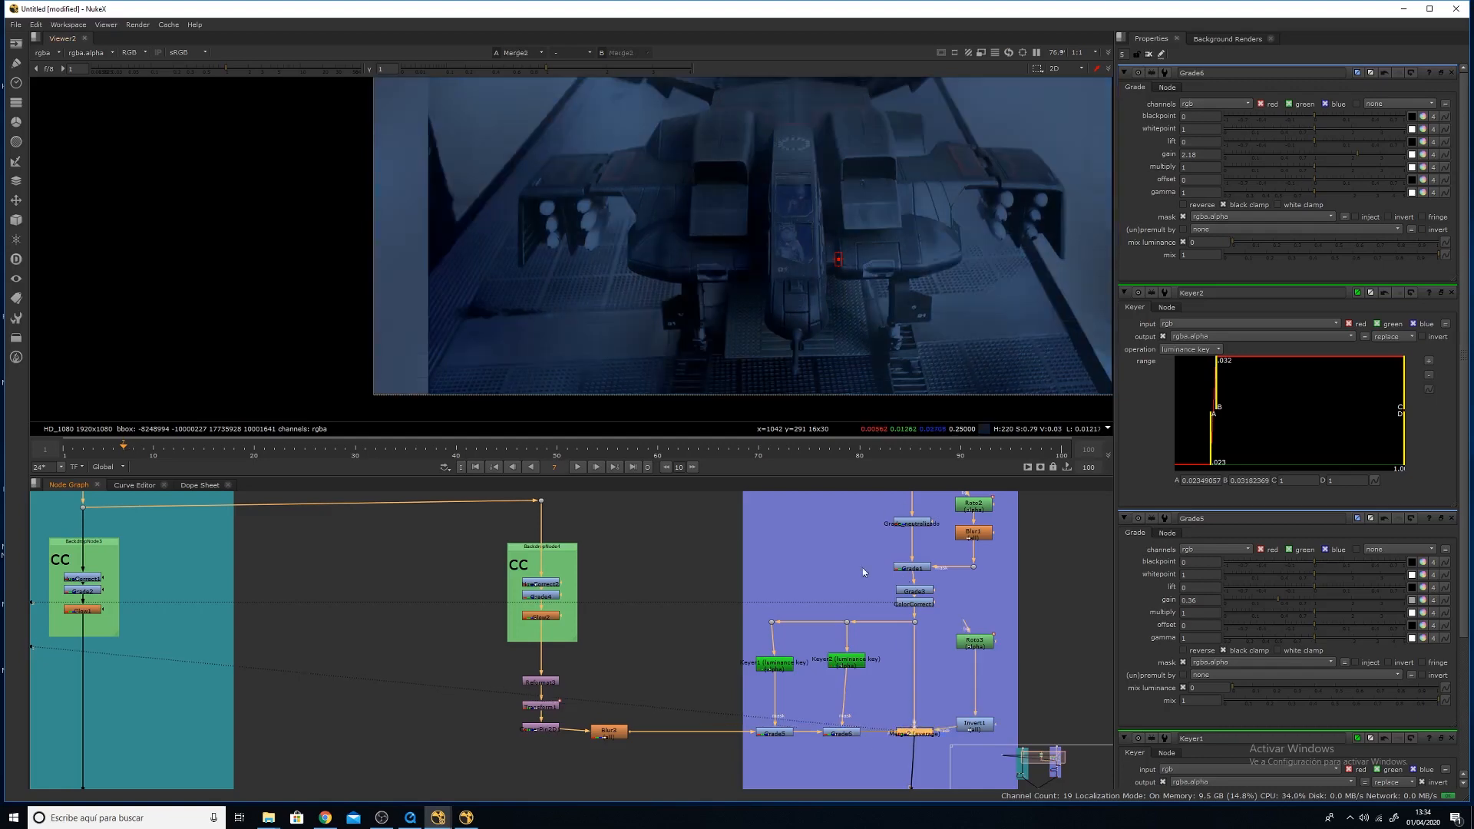
pyautogui.click(844, 735)
pyautogui.press('d')
pyautogui.press('d')
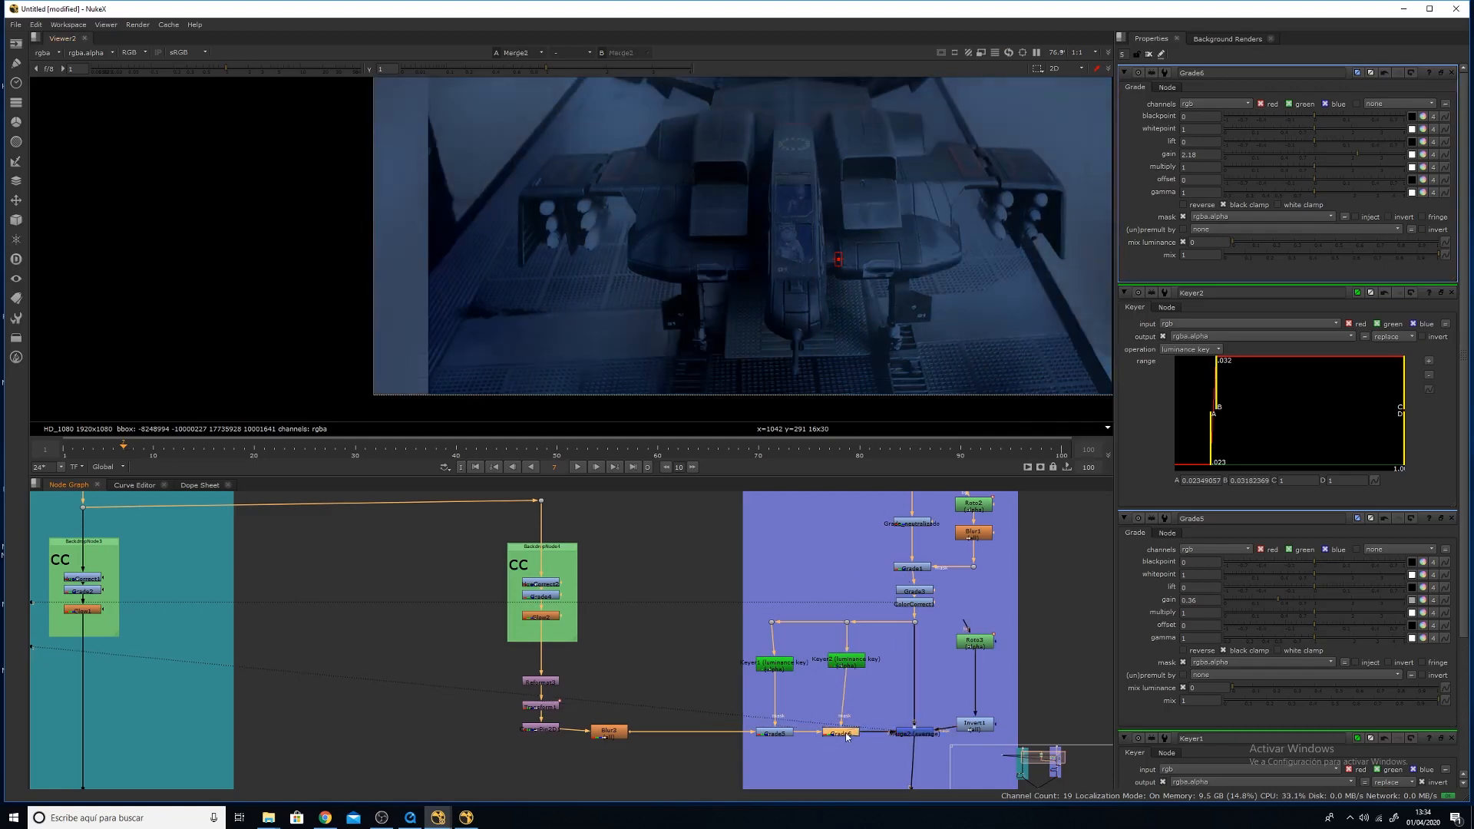
pyautogui.press('d')
pyautogui.press('d')
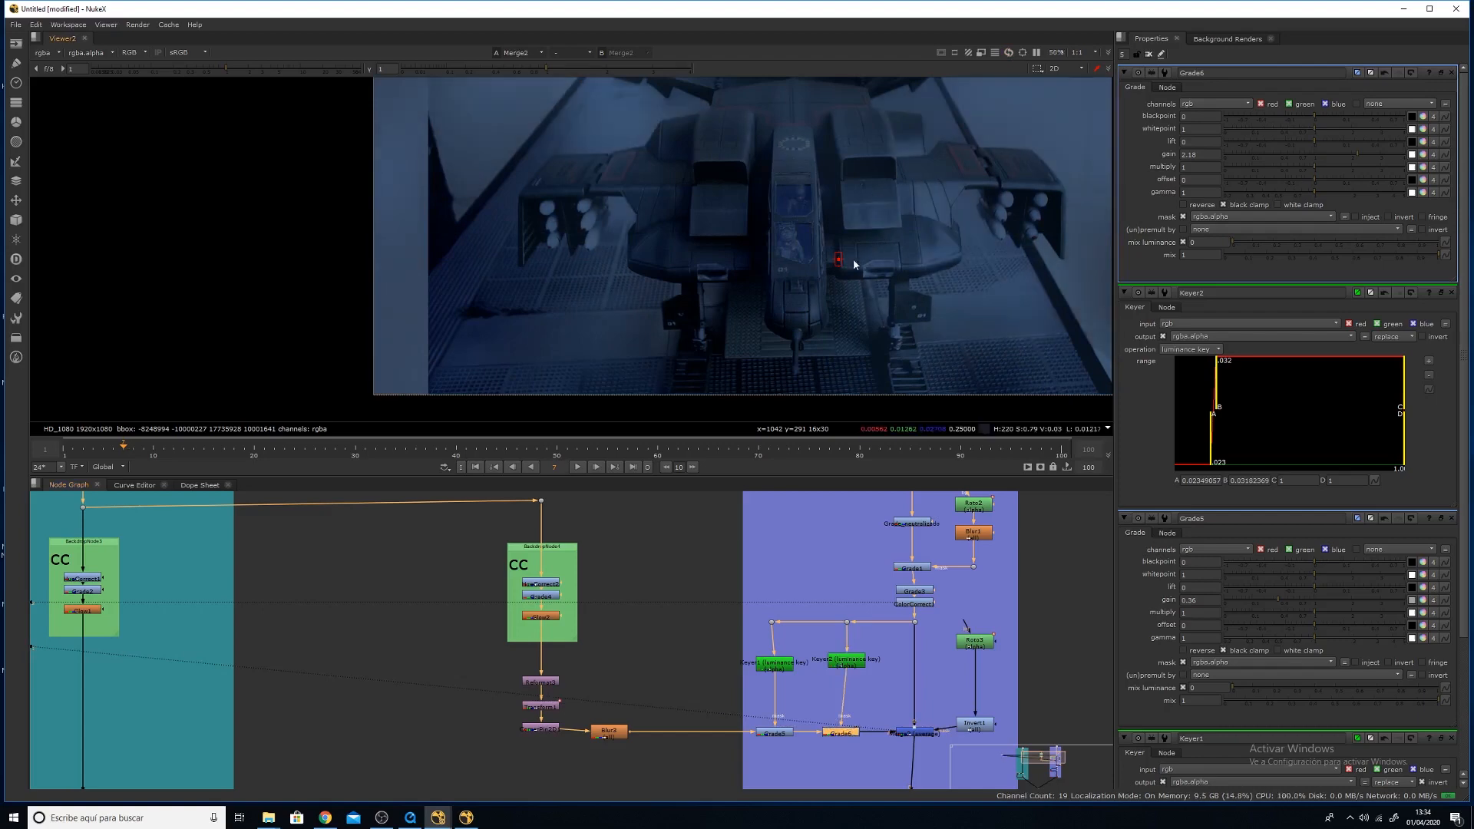
# Play back the clouds' Merge with the whole ship in frame to check the moving reflections.
pyautogui.scroll(-4, 854, 260)
pyautogui.click(578, 467)
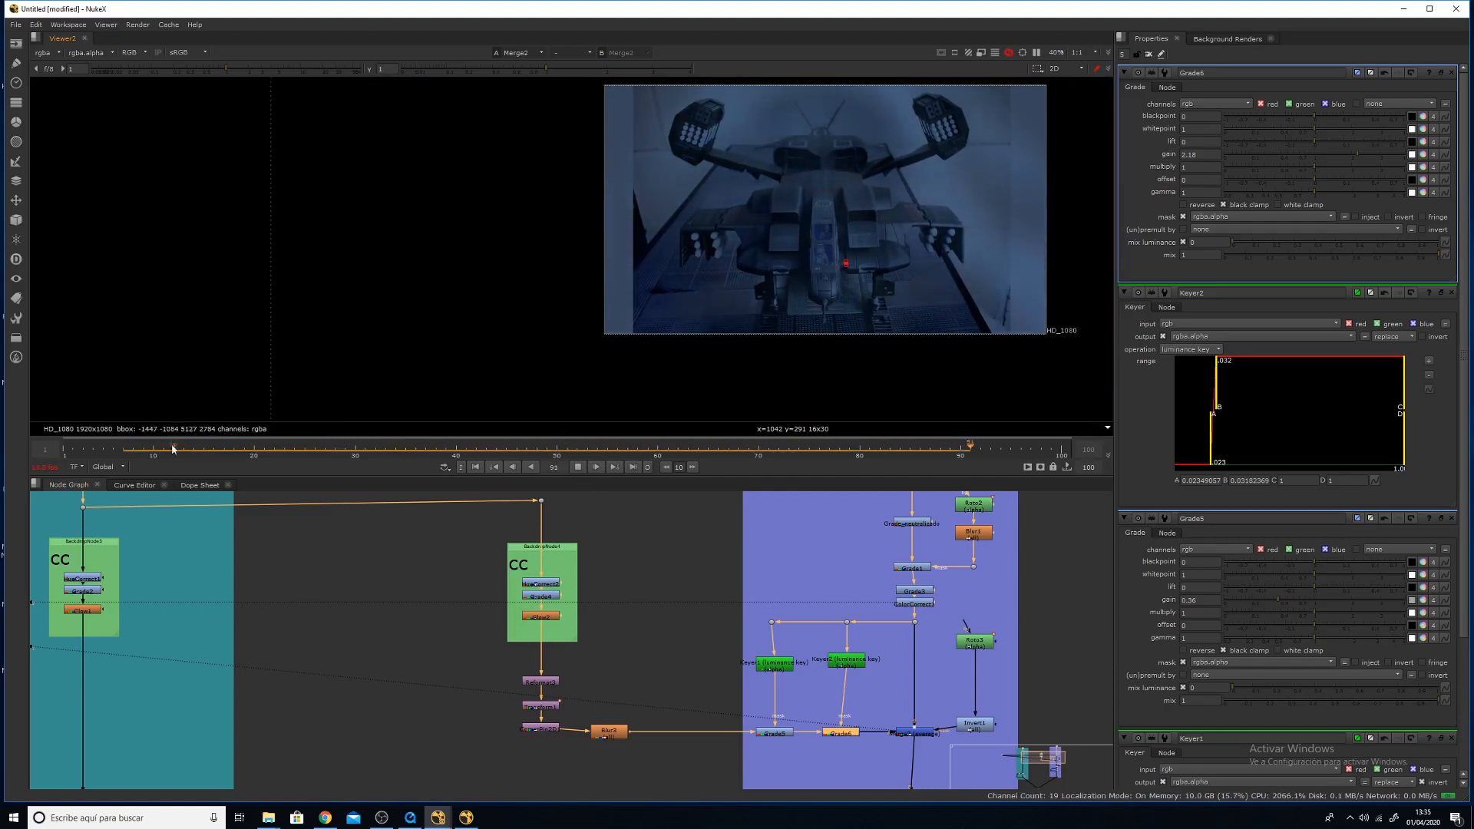
pyautogui.click(578, 466)
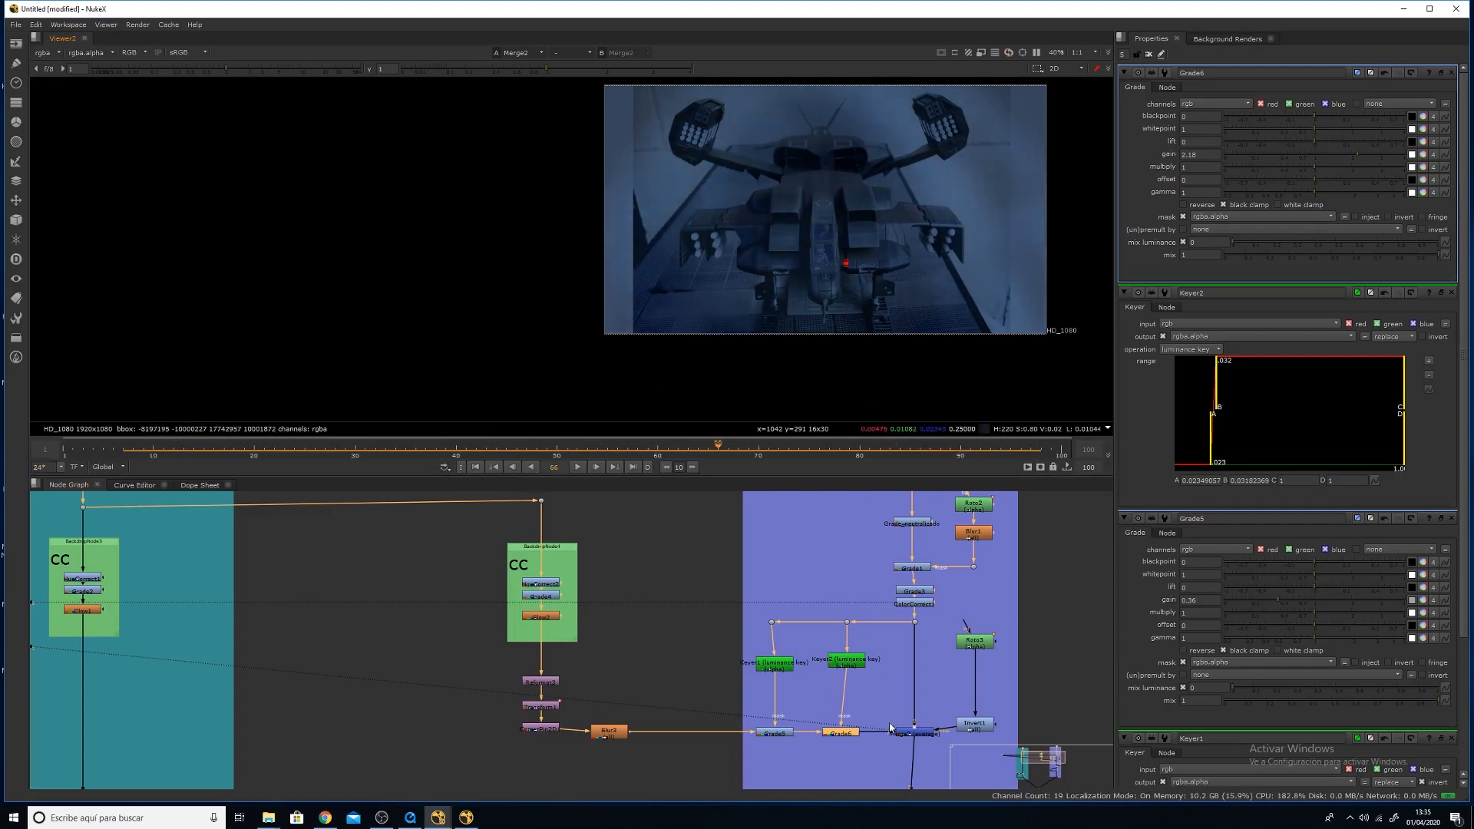
# Insert a Blur between the cockpit Roto and its Invert, with its size set to 10.
pyautogui.moveTo(895, 675); pyautogui.dragTo(848, 571, button='middle')
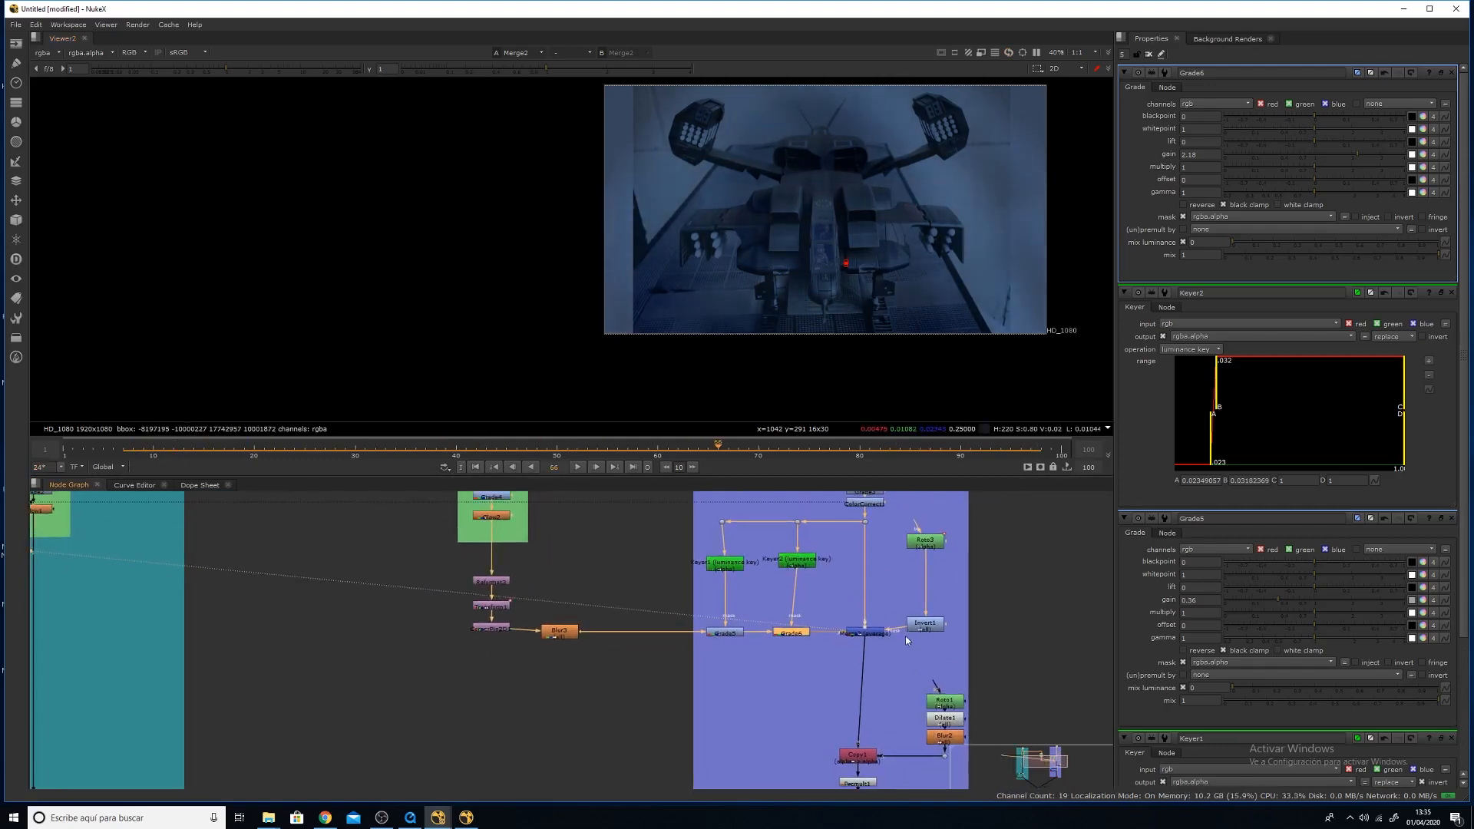
pyautogui.click(928, 542)
pyautogui.press('b')
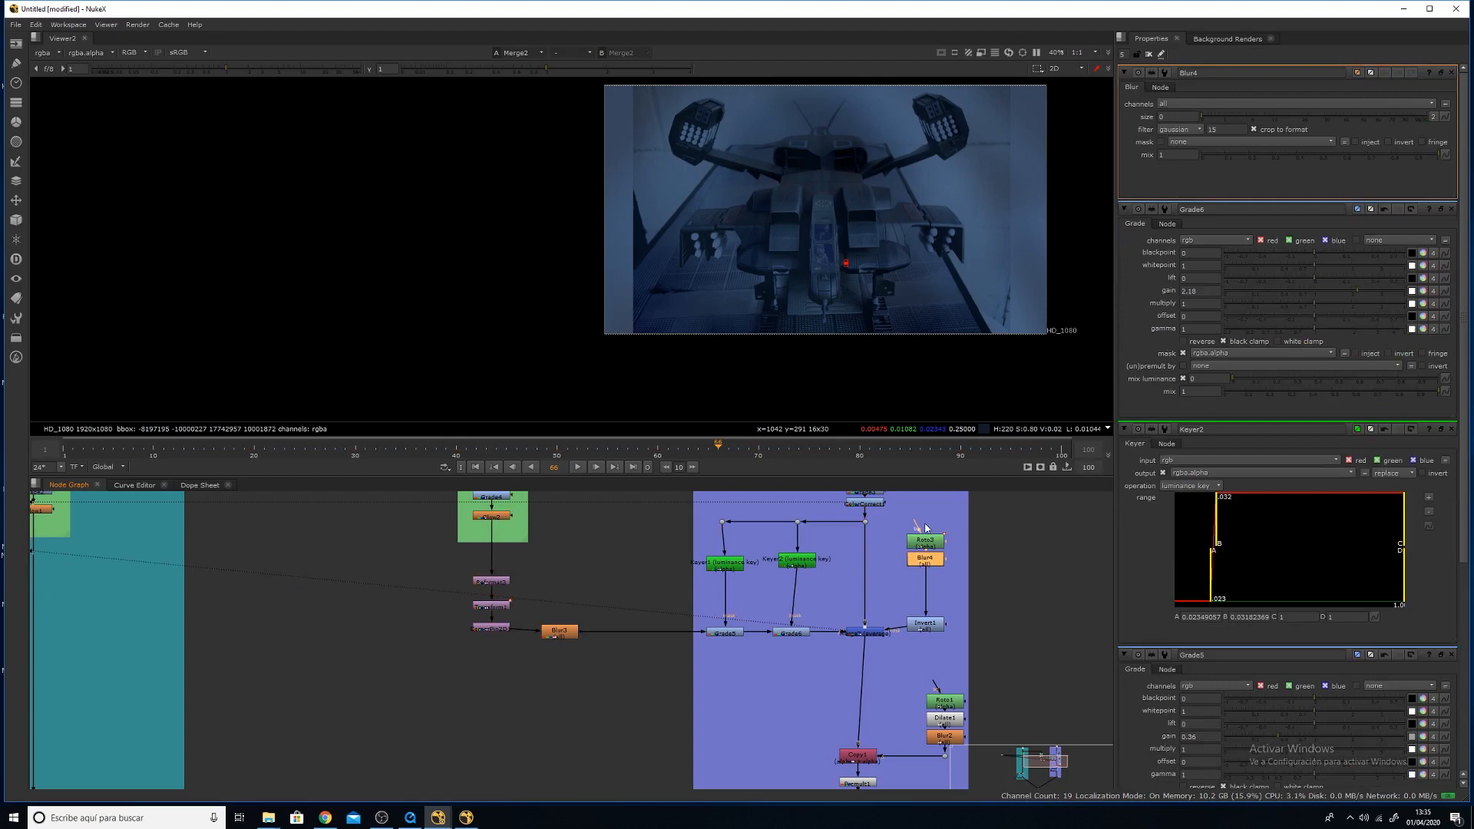
pyautogui.click(1169, 116)
pyautogui.write('10')
pyautogui.press('Return')
# Add a second Merge below the first, feeding A from the unblurred clouds through a Dot and B from the first Merge.
pyautogui.moveTo(945, 699); pyautogui.dragTo(921, 612, button='middle')
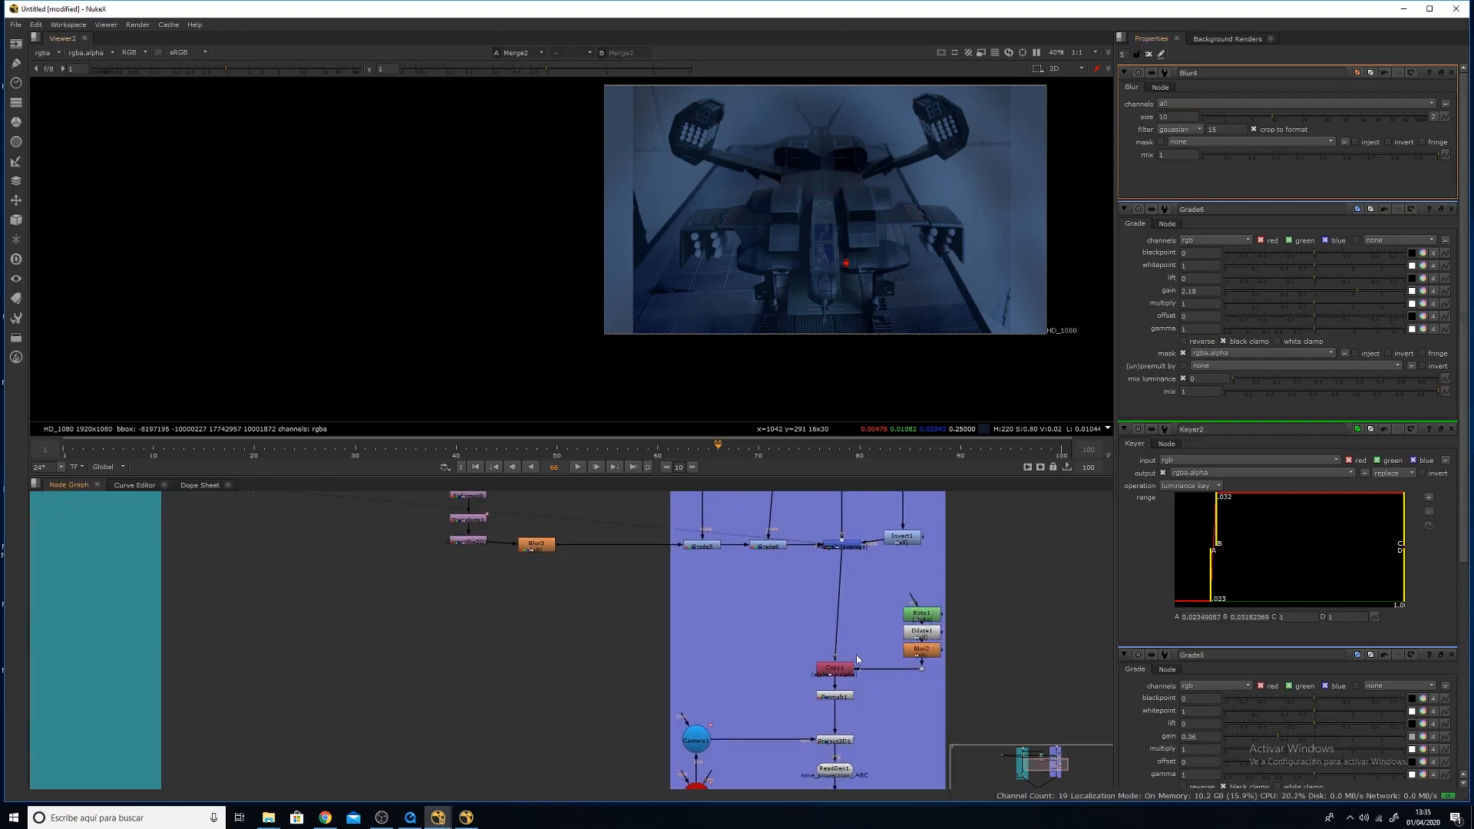
pyautogui.moveTo(882, 606); pyautogui.dragTo(885, 648, button='middle')
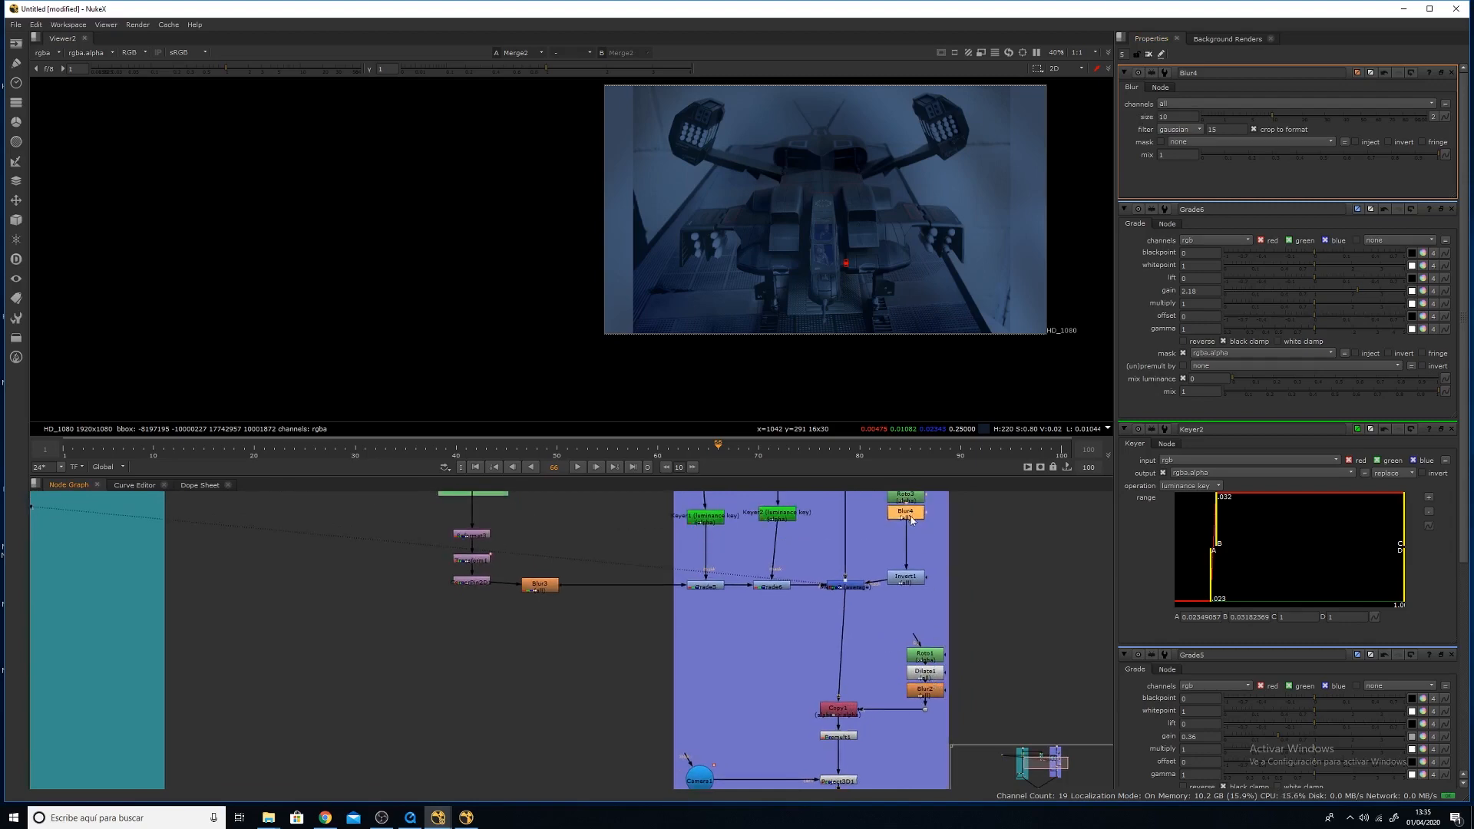
pyautogui.moveTo(859, 559); pyautogui.dragTo(877, 661, button='middle')
pyautogui.scroll(2, 837, 283)
pyautogui.click(829, 690)
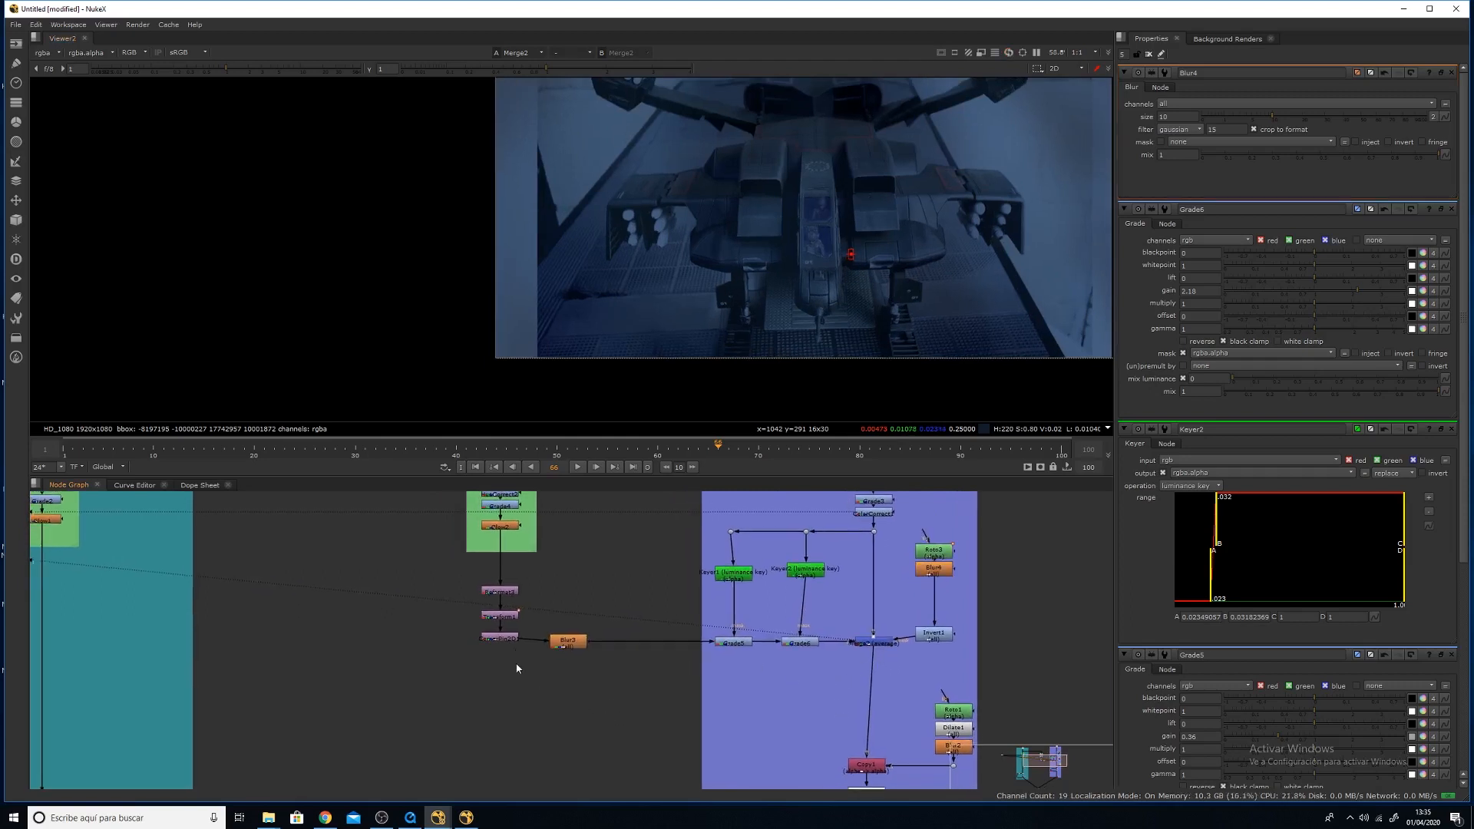
pyautogui.click(503, 640)
pyautogui.click(809, 698)
pyautogui.press('m')
pyautogui.moveTo(804, 686); pyautogui.dragTo(500, 699)
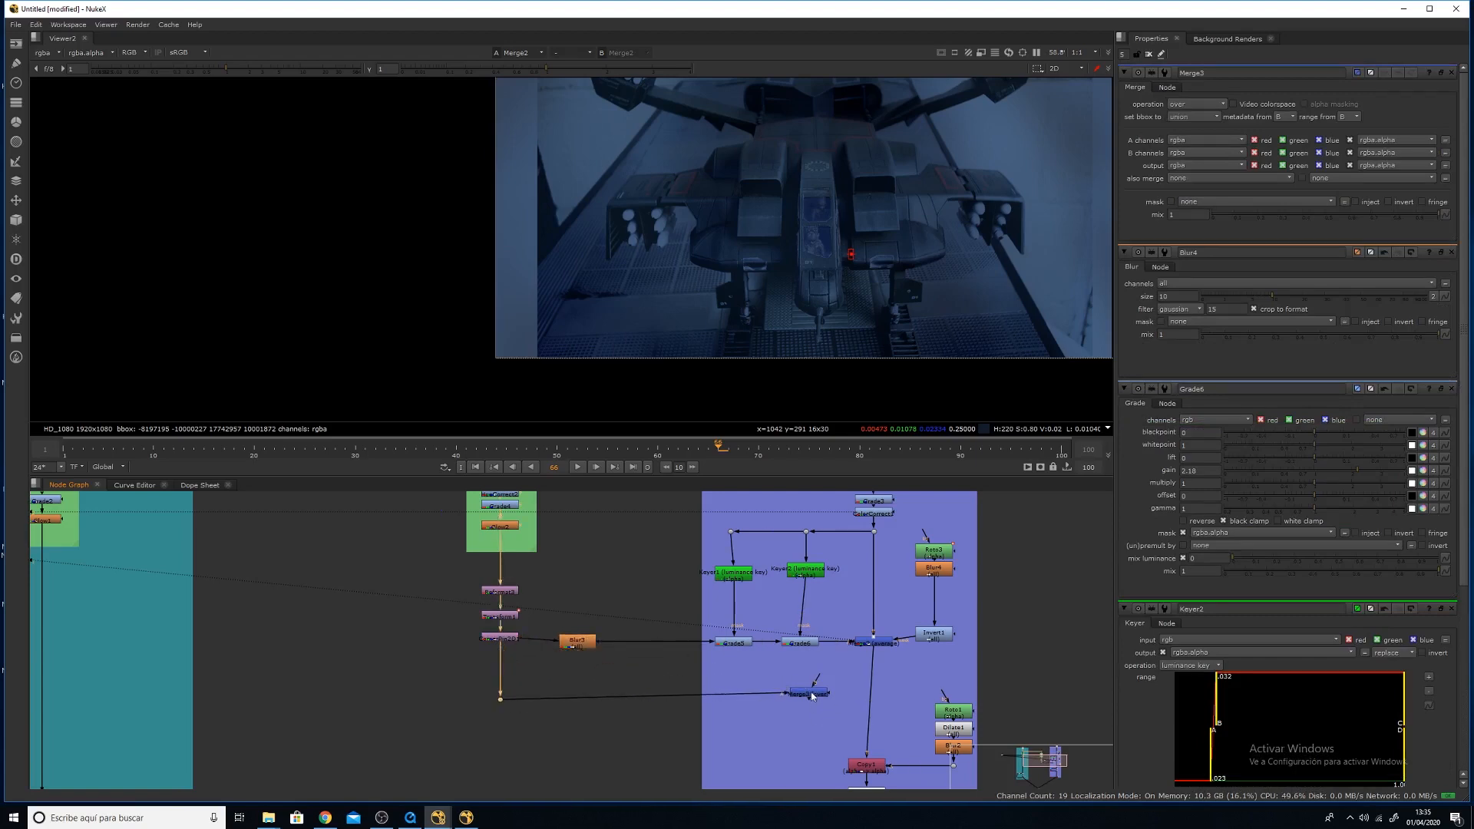
pyautogui.moveTo(819, 679); pyautogui.dragTo(873, 641)
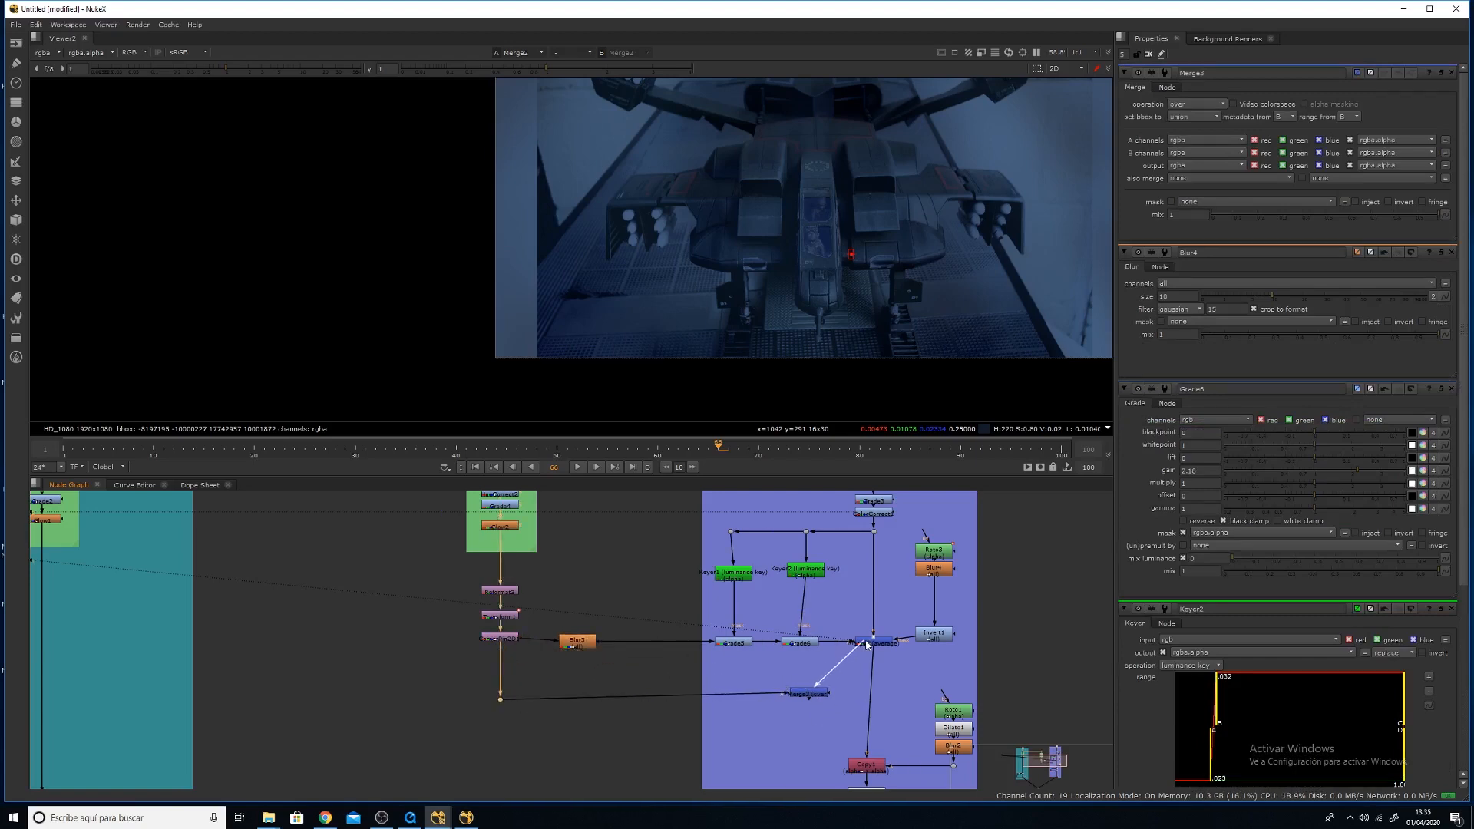
# View the new Merge and compare its result with the first Merge's output.
pyautogui.click(809, 695)
pyautogui.press('1')
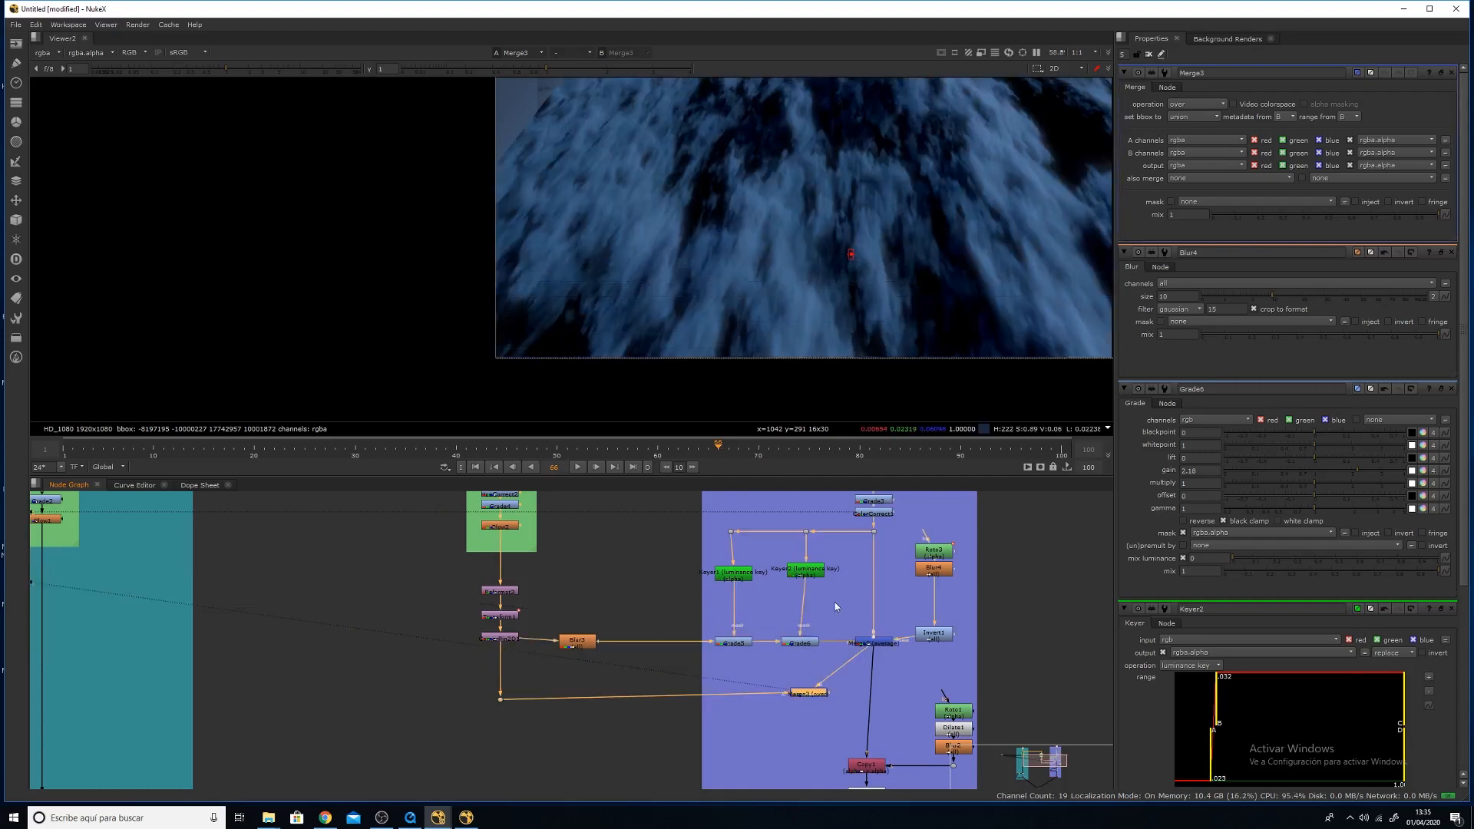
pyautogui.click(879, 645)
pyautogui.press('1')
pyautogui.click(806, 694)
pyautogui.press('1')
# Mask the new Merge from the cockpit Roto branch through a Dot, taking the mask from the existing Invert.
pyautogui.moveTo(832, 695); pyautogui.dragTo(937, 572)
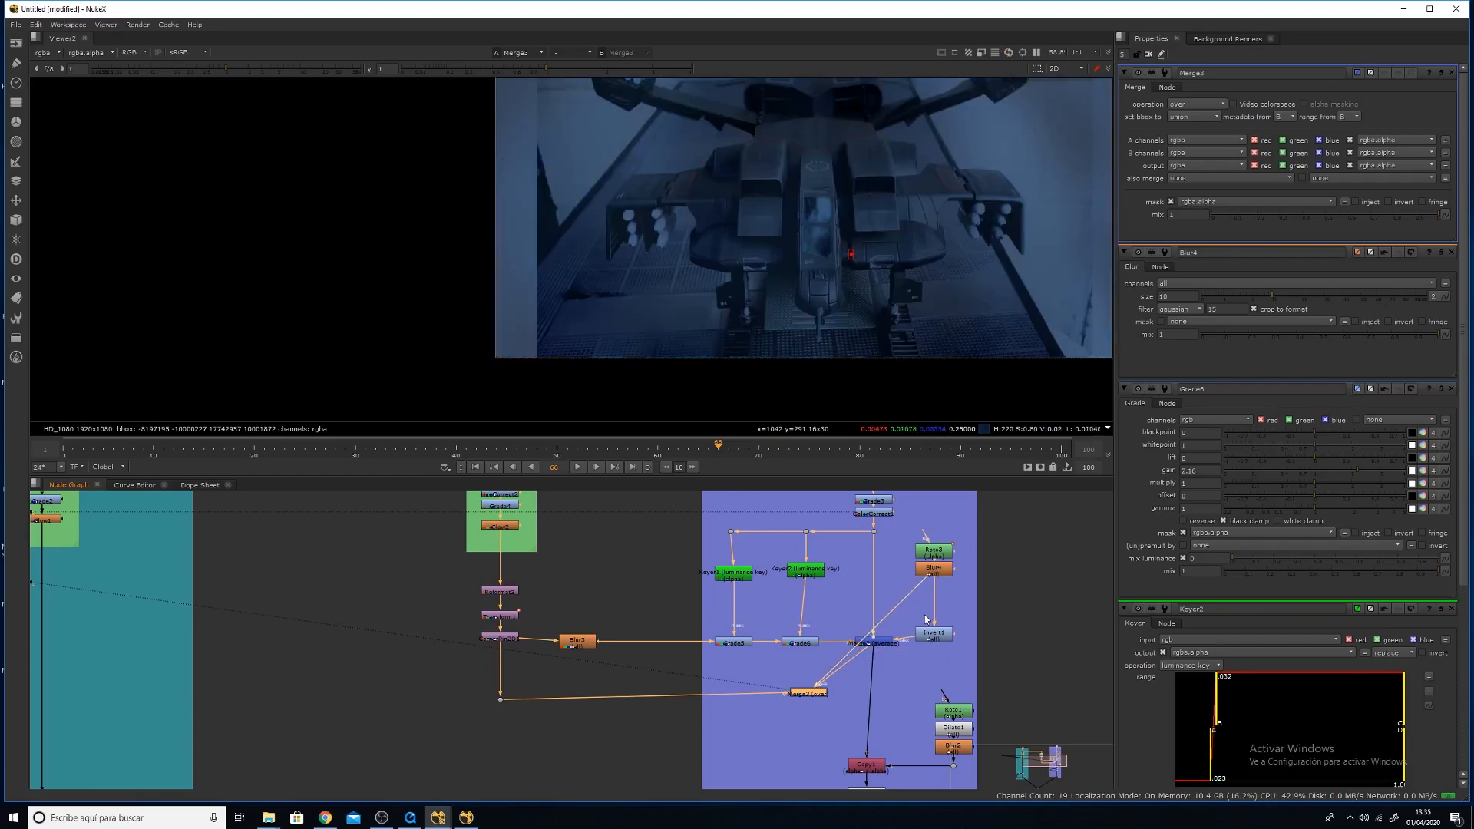
pyautogui.press('ctrl')
pyautogui.keyDown('ctrl'); pyautogui.moveTo(873, 634); pyautogui.dragTo(928, 698); pyautogui.keyUp('ctrl')
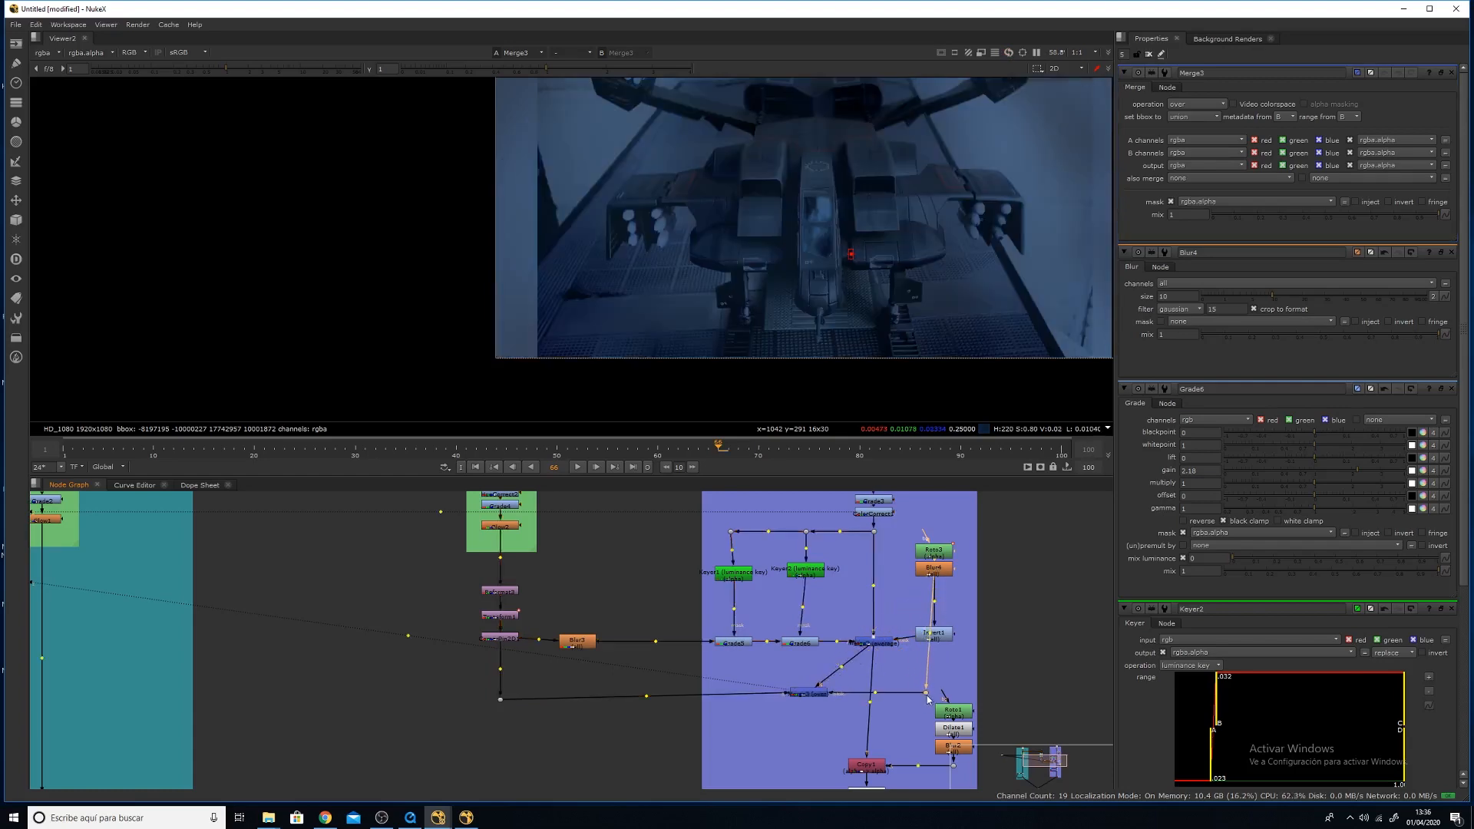
pyautogui.moveTo(933, 590); pyautogui.dragTo(940, 638)
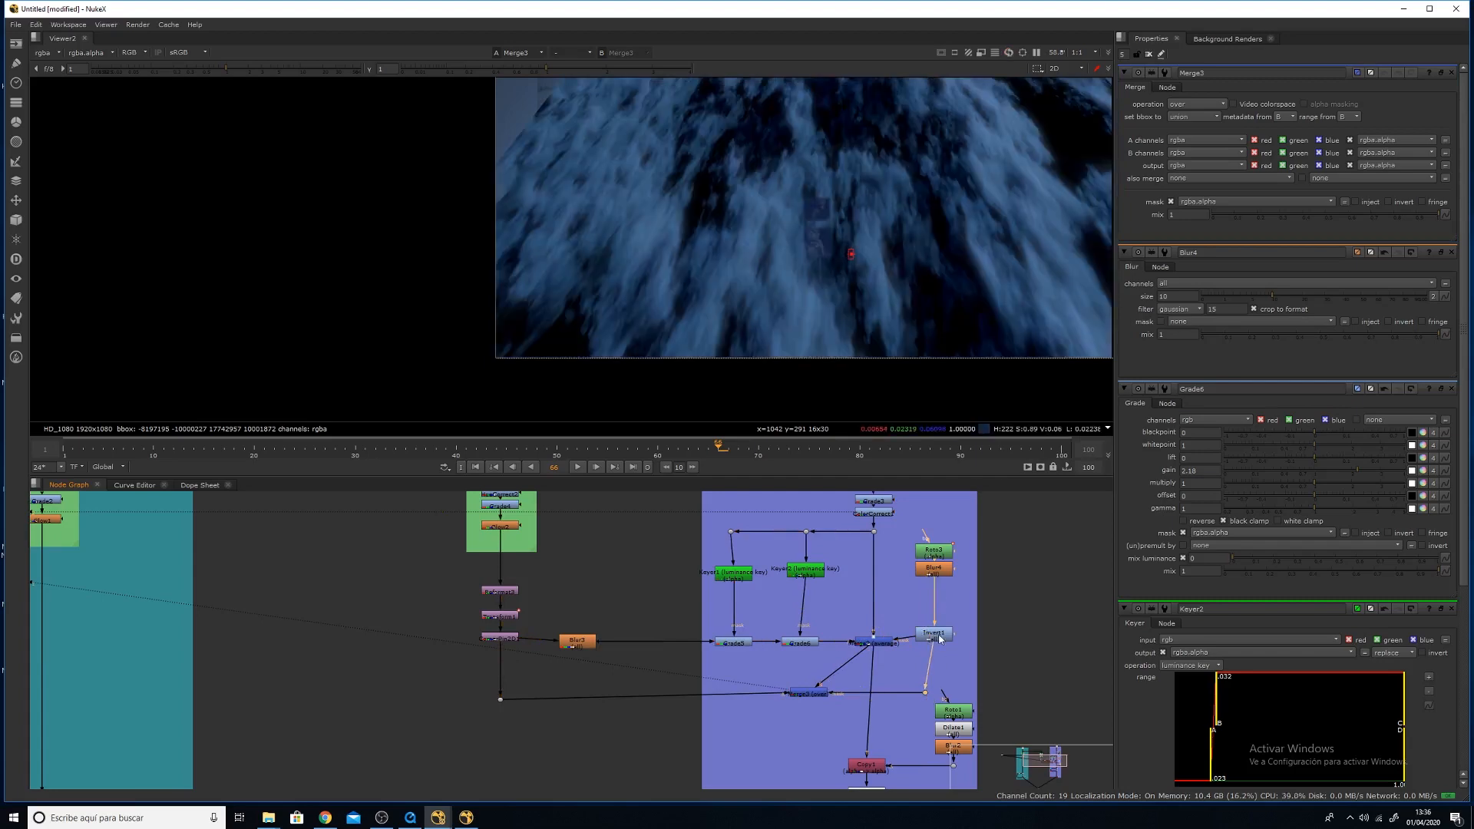
# Insert a second Invert between the first Invert and the Dot feeding the new Merge's mask.
pyautogui.click(945, 665)
pyautogui.press('Tab')
pyautogui.write('in')
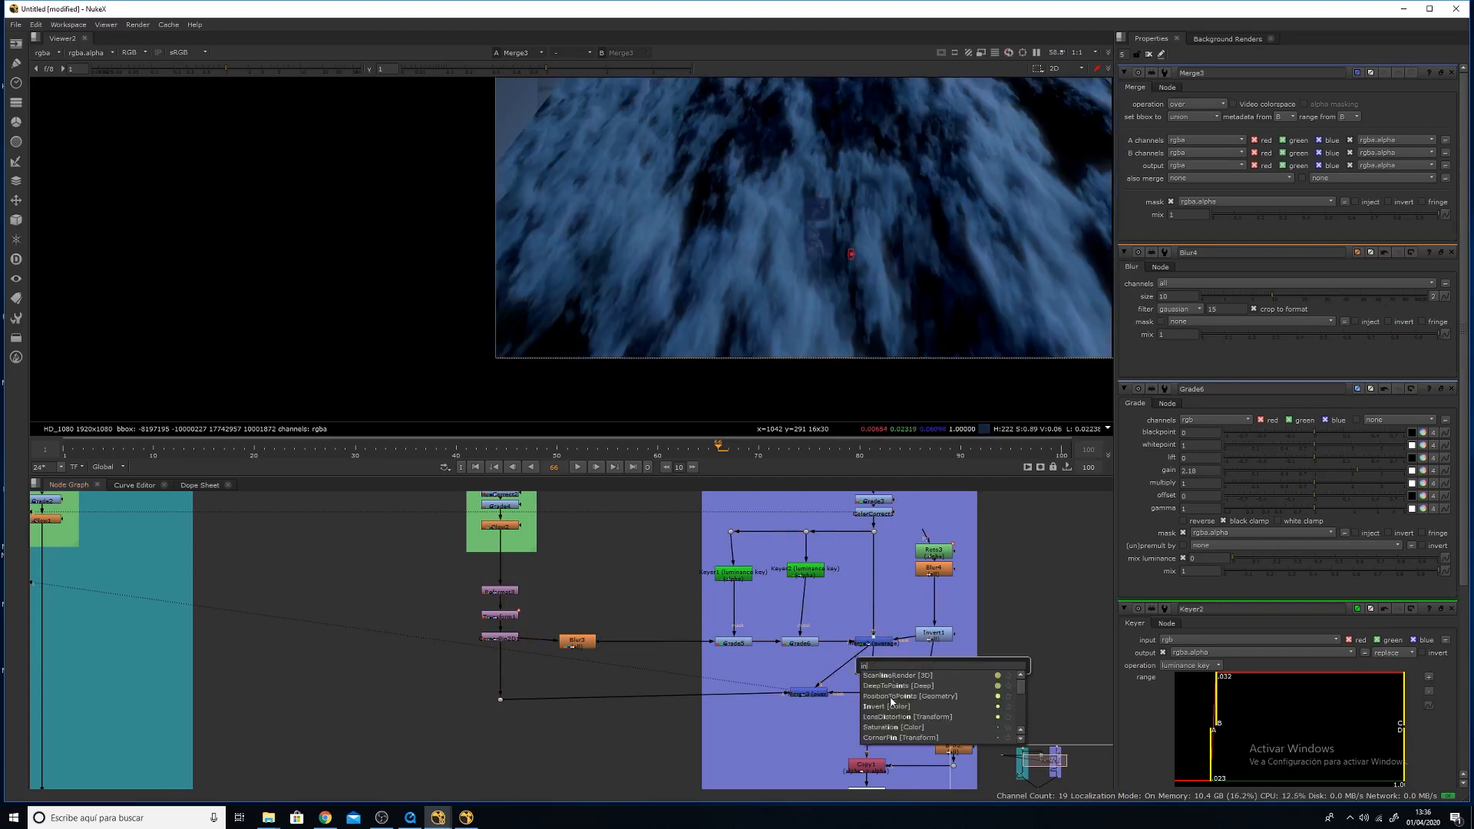
pyautogui.click(891, 706)
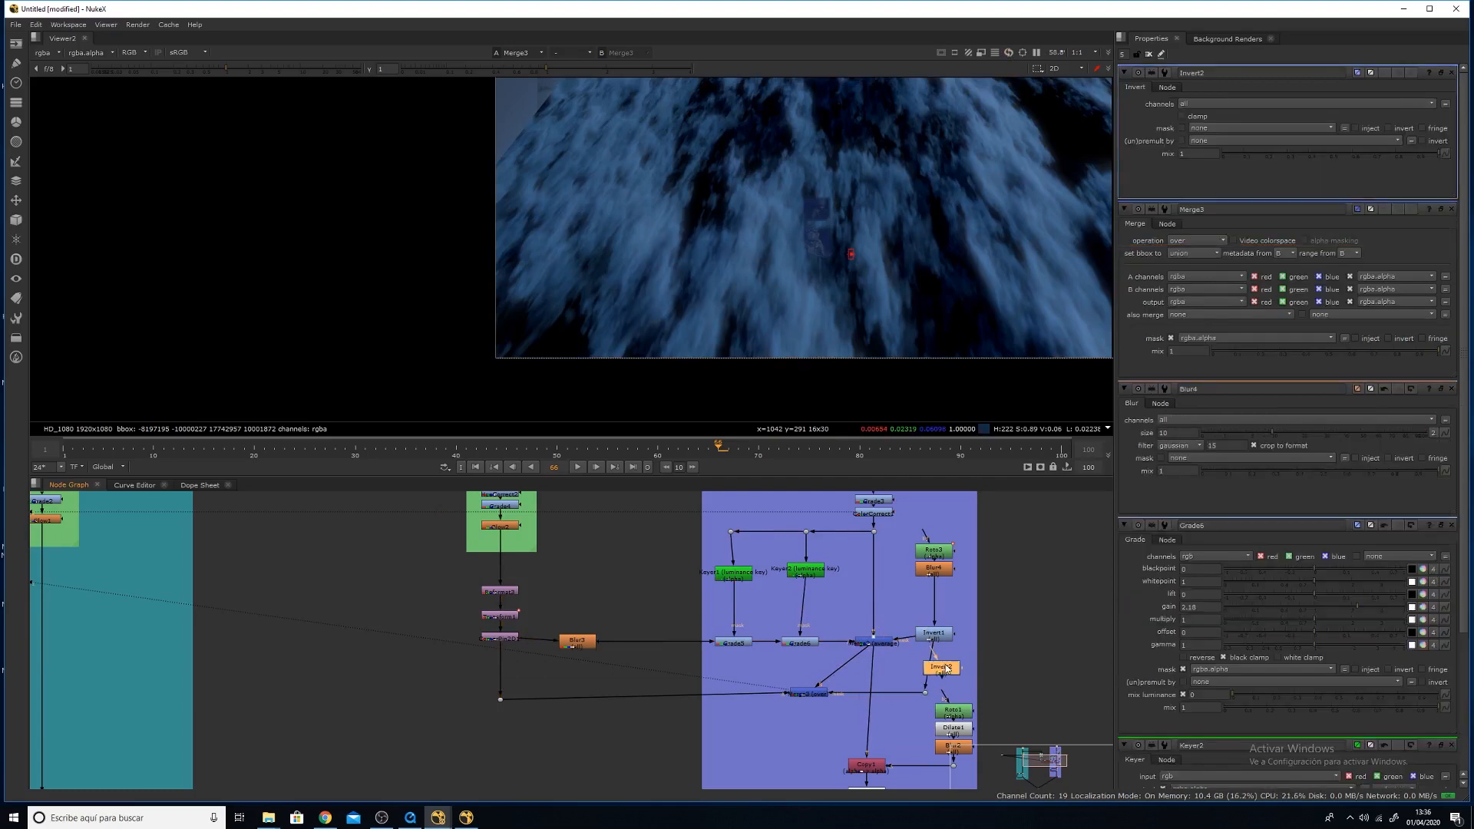
pyautogui.moveTo(935, 667); pyautogui.dragTo(932, 668)
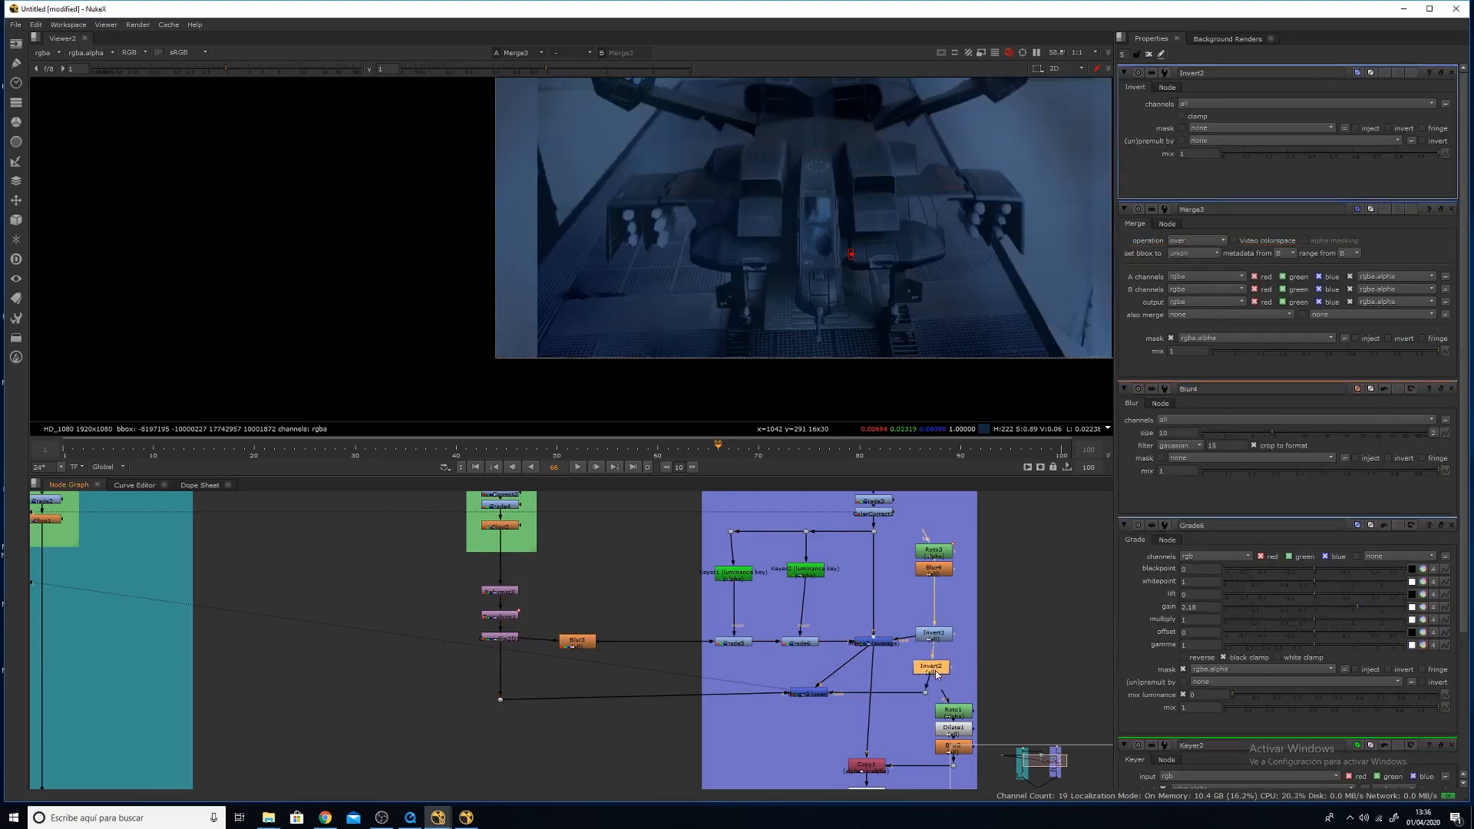
# Set the new Merge's operation to average after trying screen, and insert it in the ship branch between the first Merge and the Copy.
pyautogui.click(816, 695)
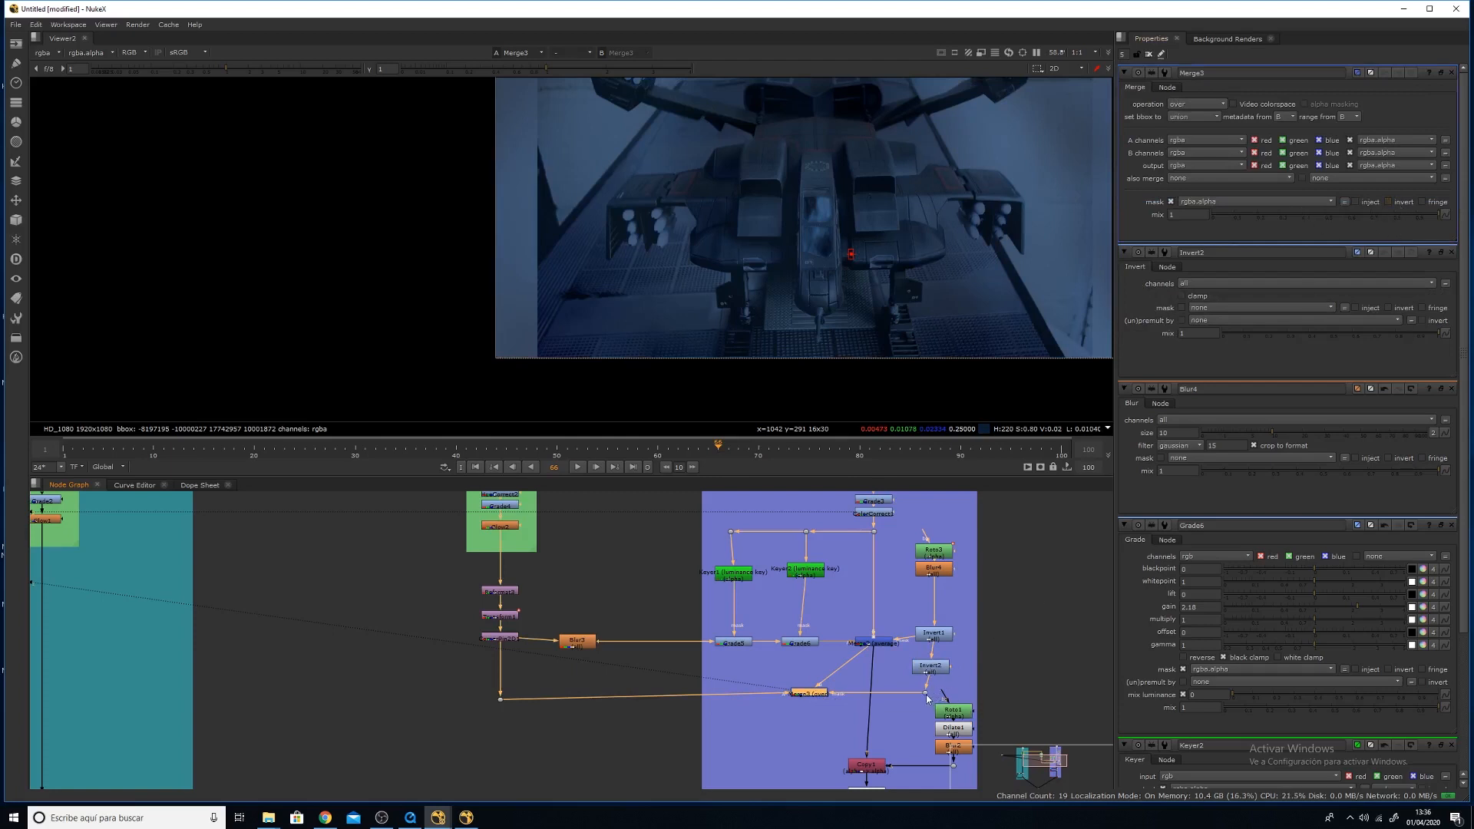
pyautogui.moveTo(823, 695); pyautogui.dragTo(829, 695)
pyautogui.click(1183, 106)
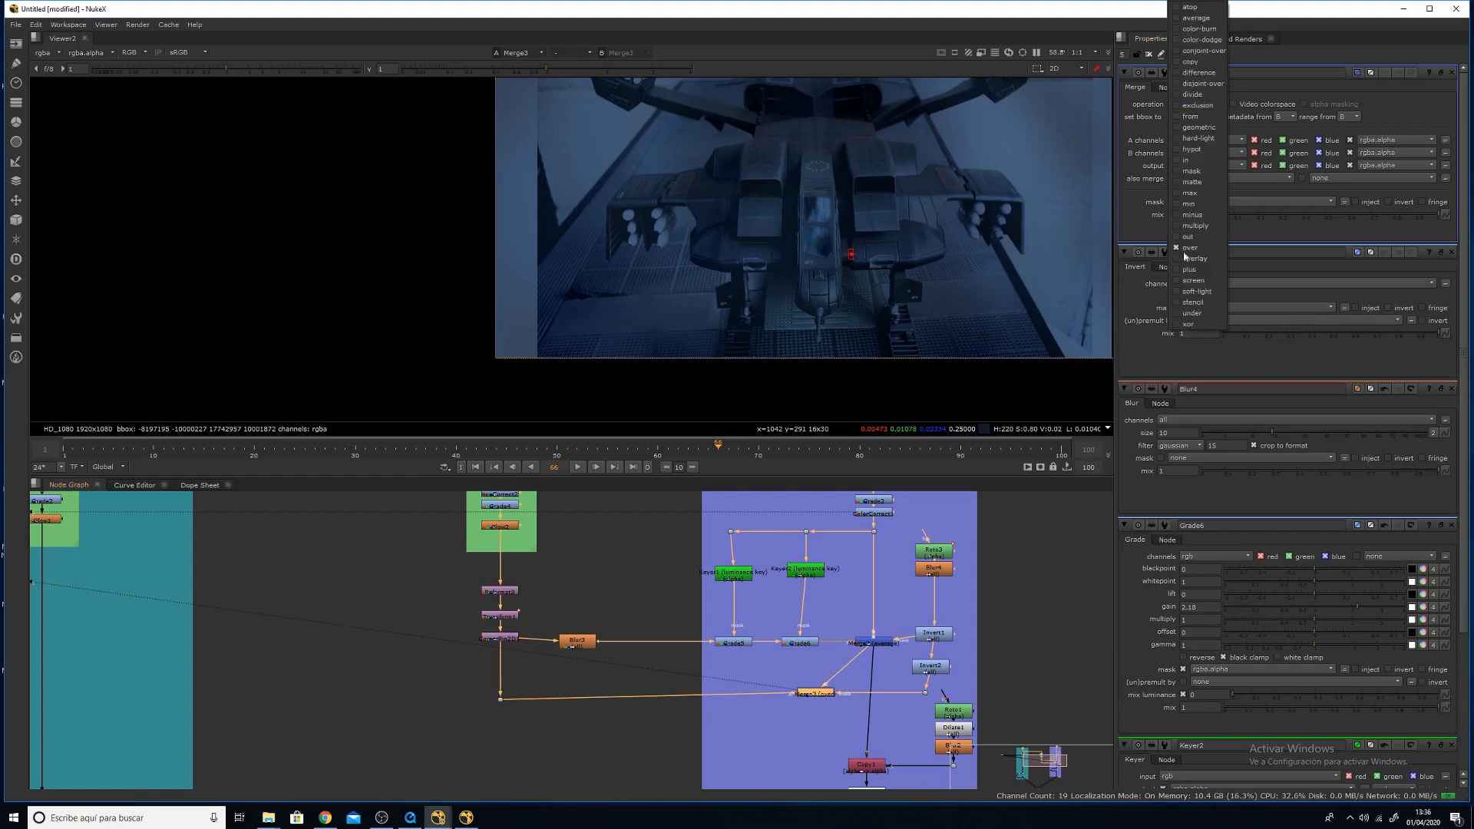
pyautogui.click(1194, 284)
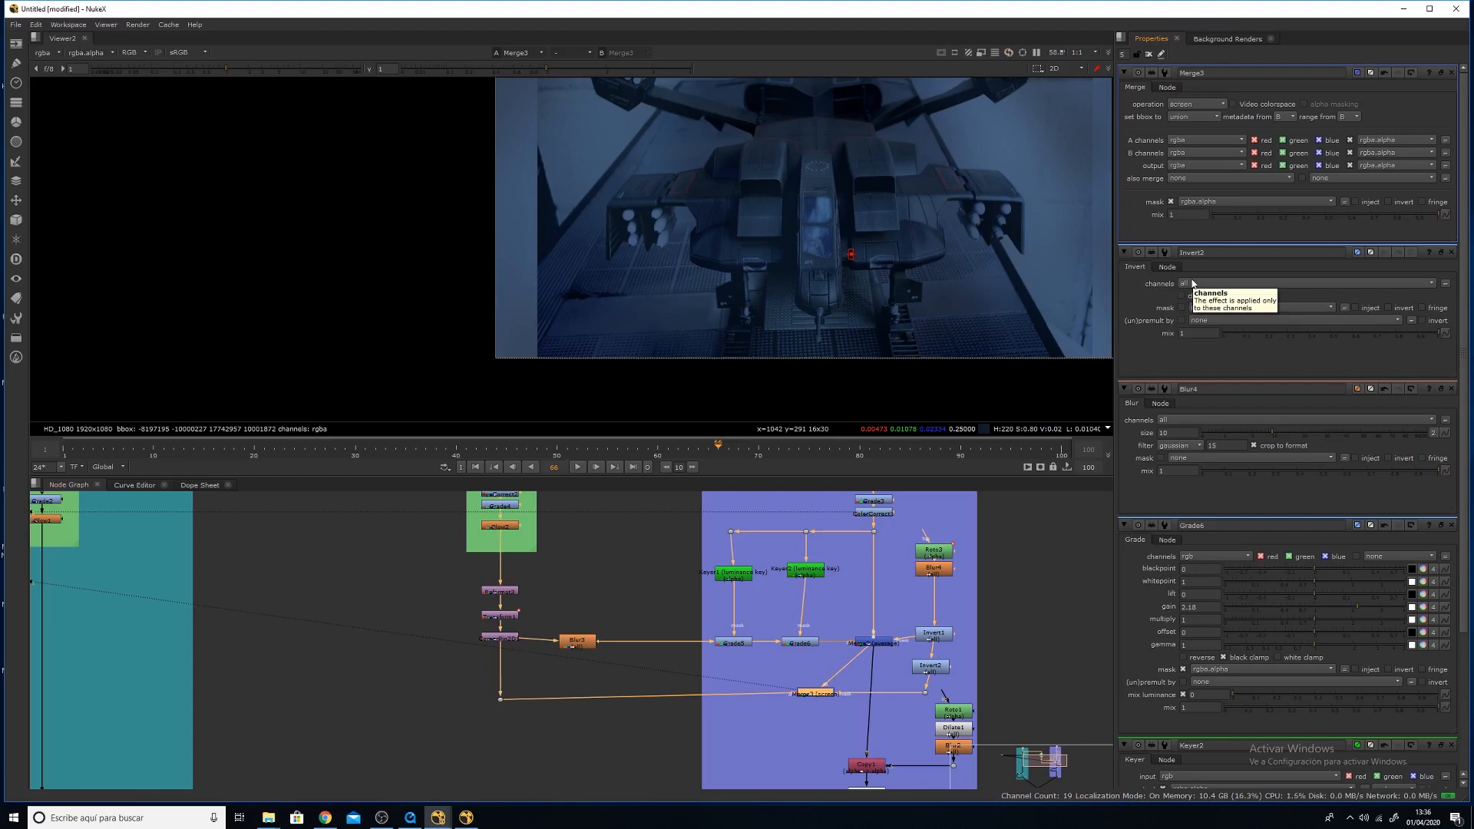
pyautogui.click(1174, 104)
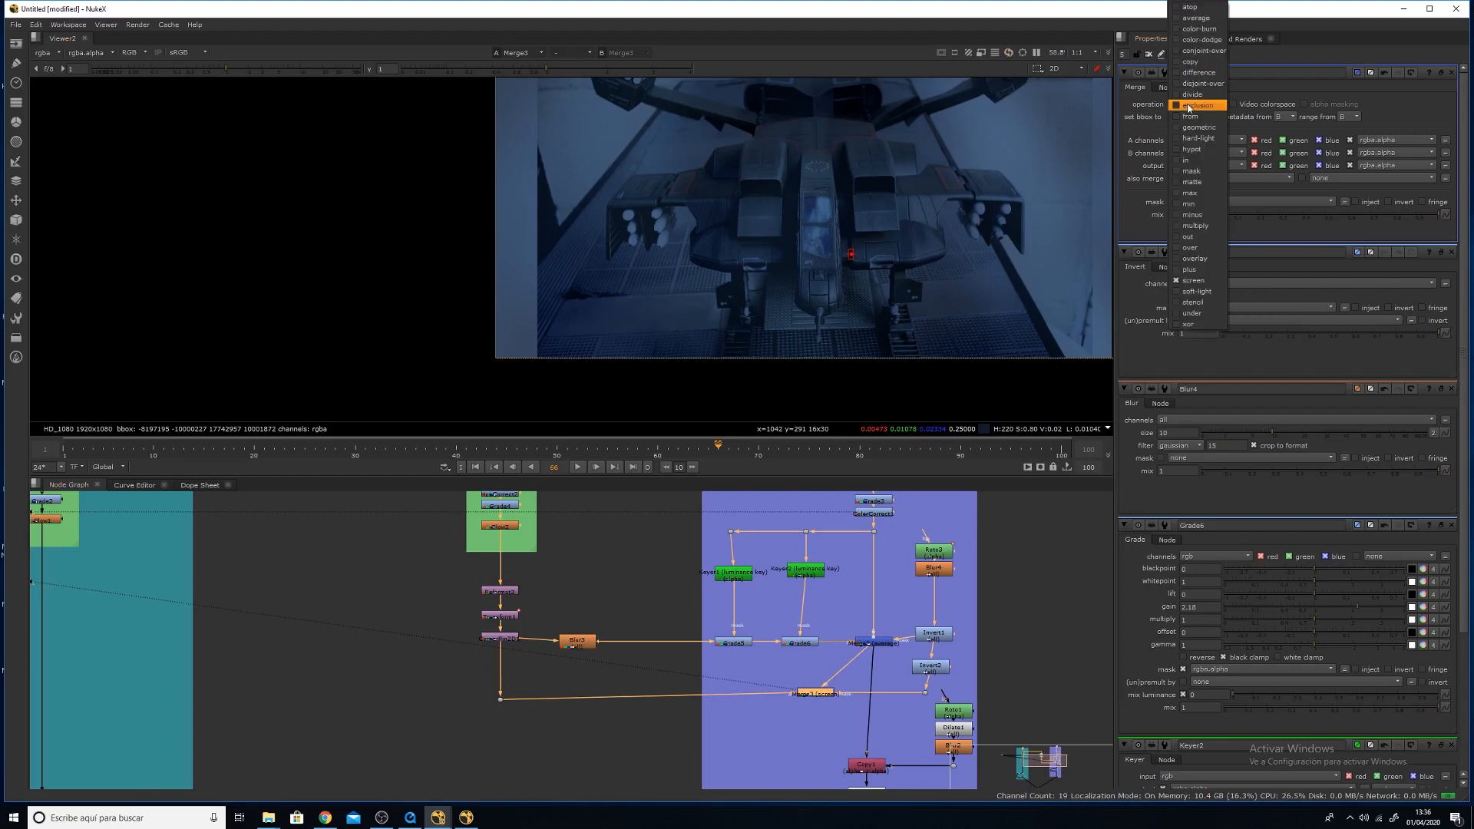
pyautogui.click(1206, 20)
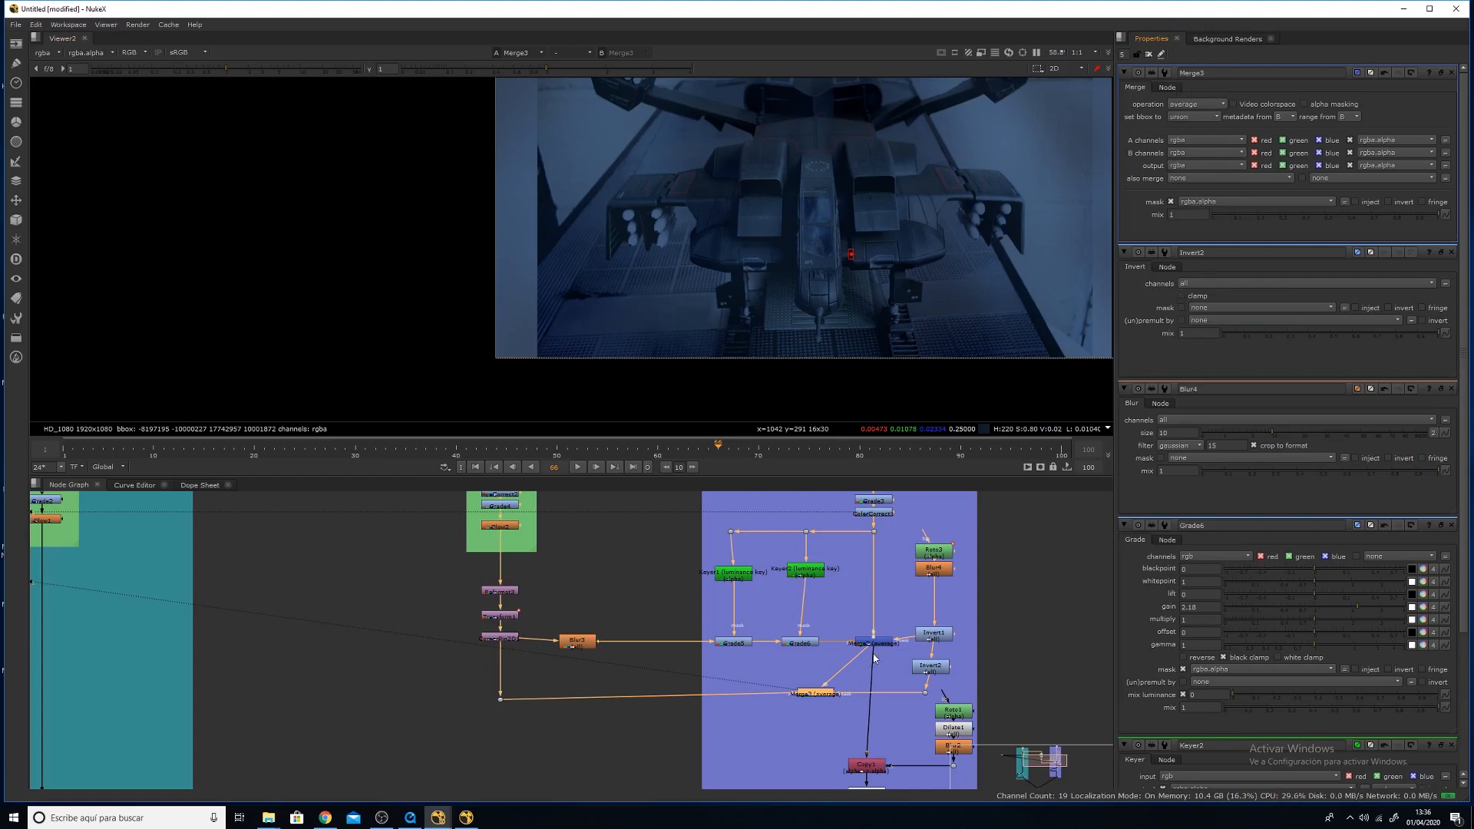
pyautogui.moveTo(874, 658); pyautogui.dragTo(868, 702)
pyautogui.moveTo(871, 682); pyautogui.dragTo(882, 597, button='middle')
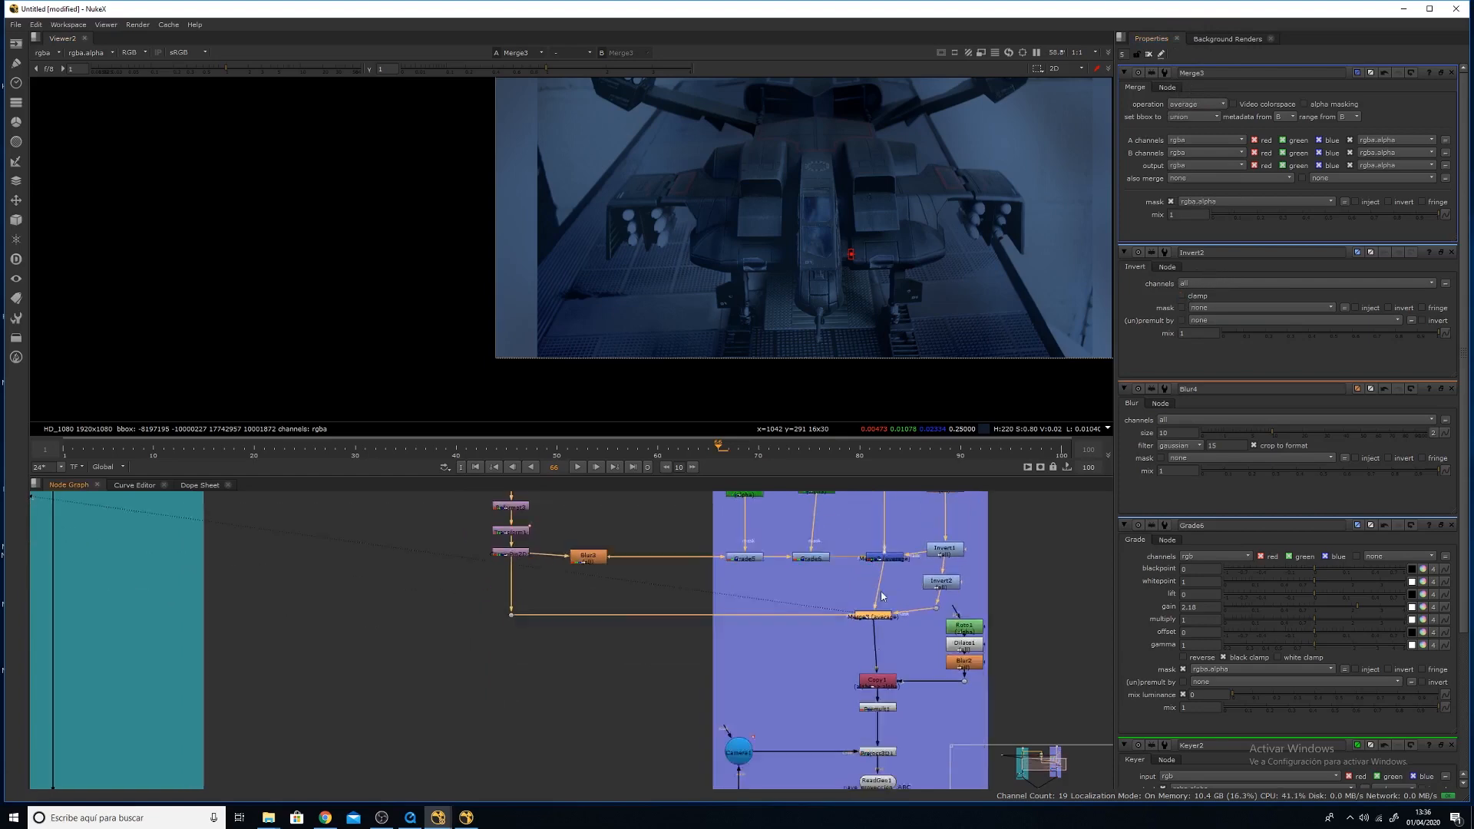
# View the ship branch's Premult and play back the cut-out ship to check the cloud reflections.
pyautogui.click(884, 665)
pyautogui.press('1')
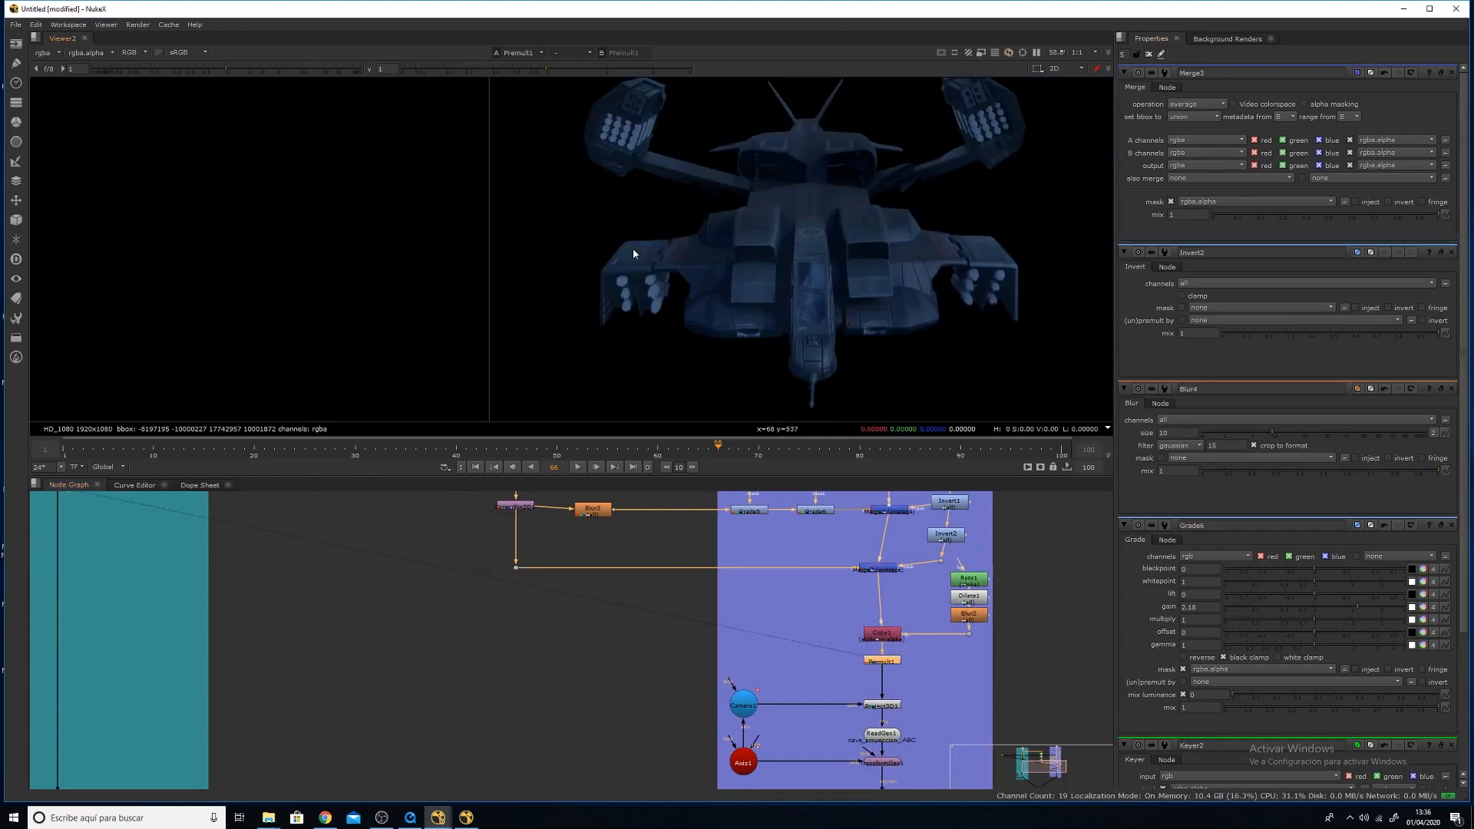
pyautogui.scroll(-2, 633, 247)
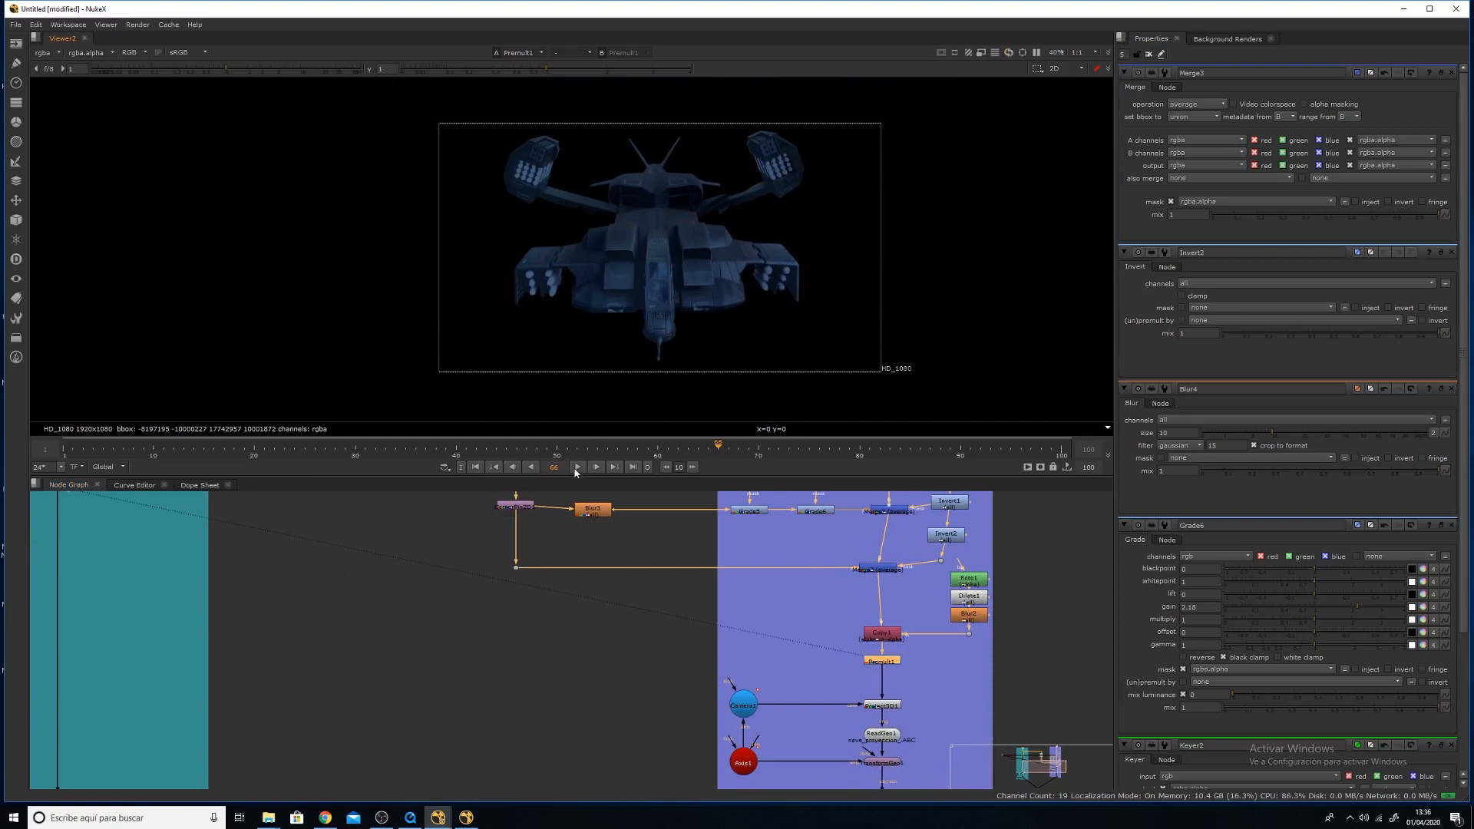
pyautogui.press('l')
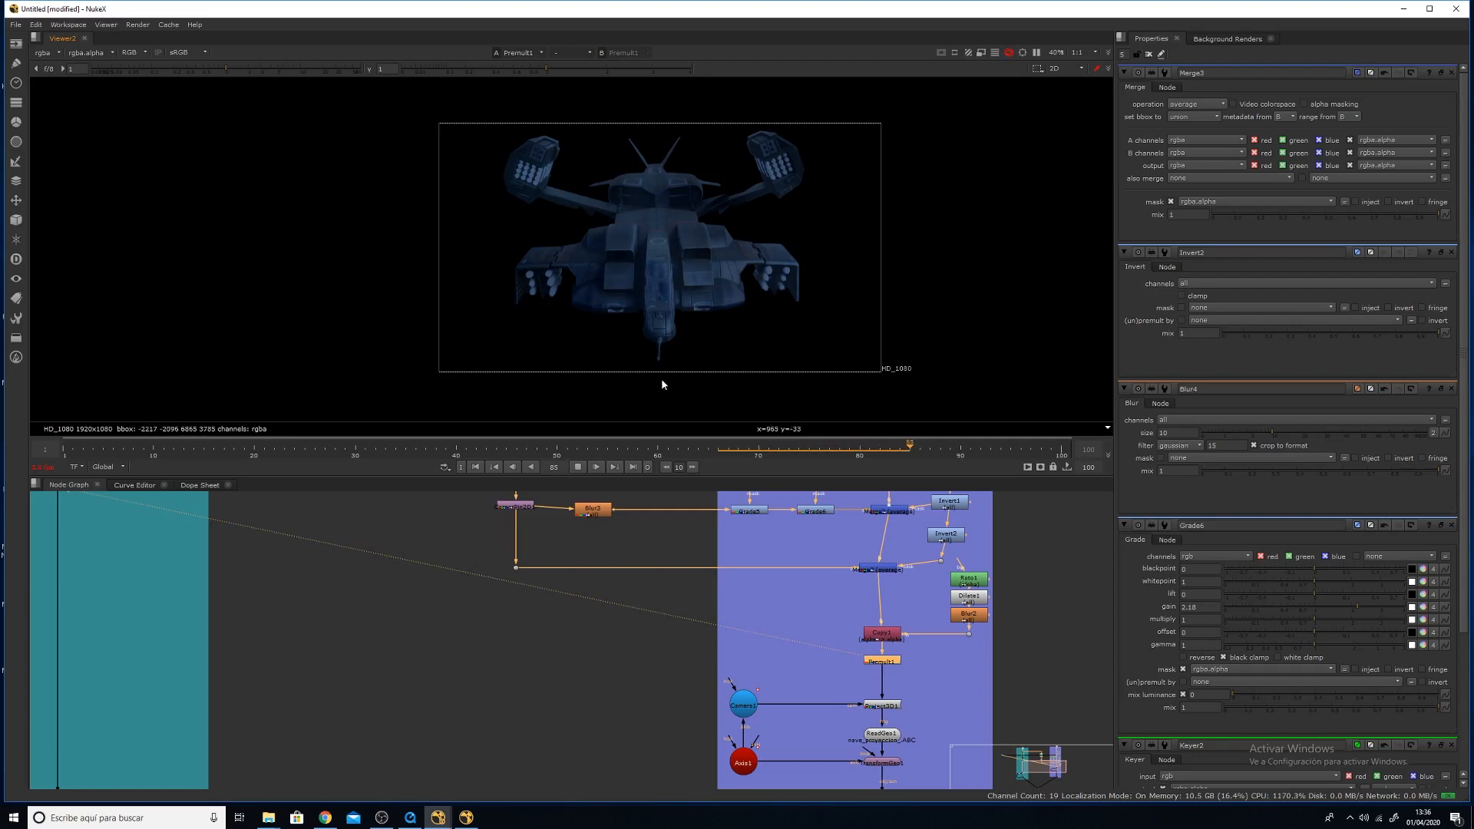
pyautogui.click(727, 454)
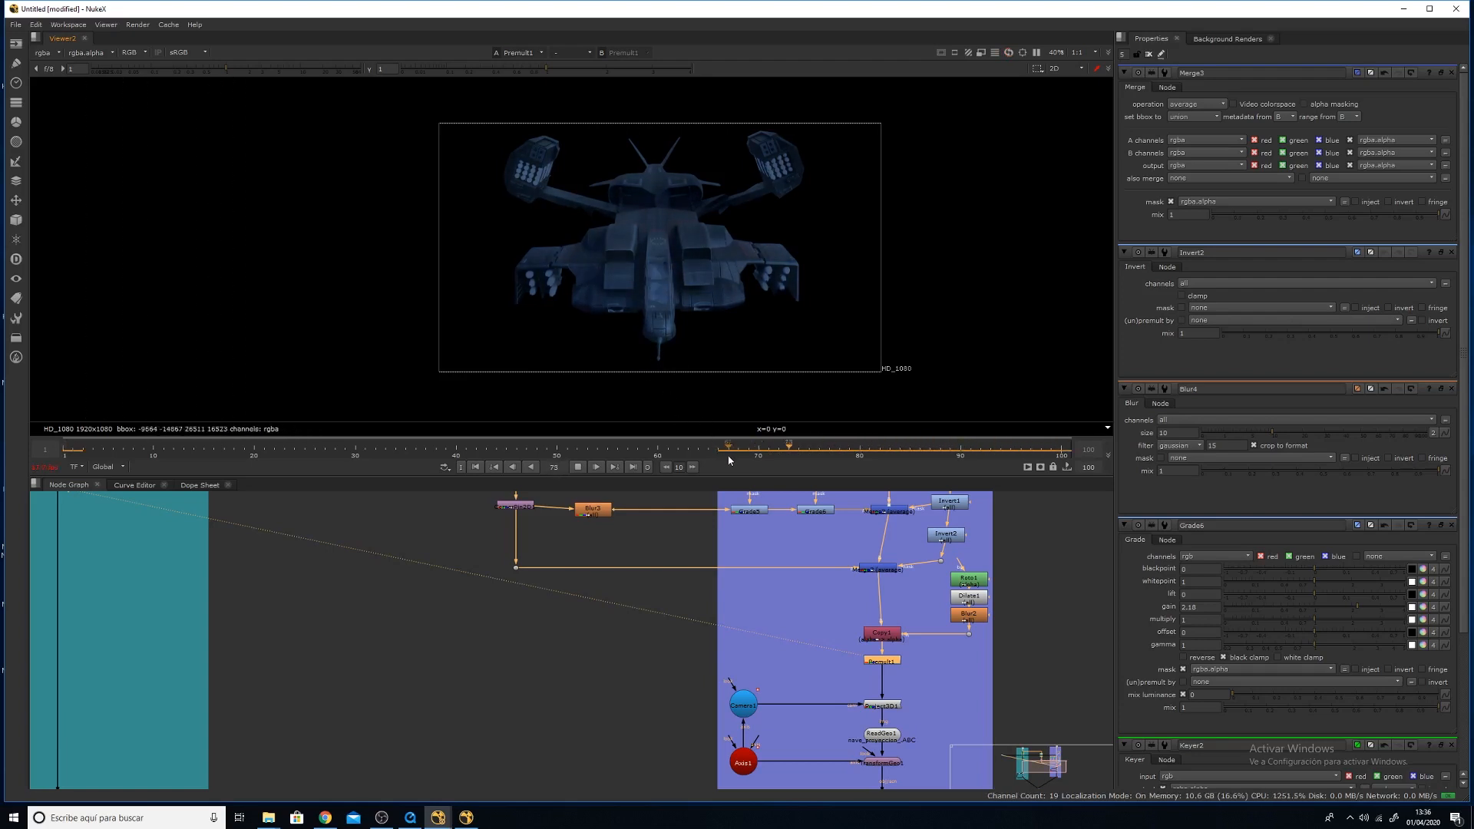
pyautogui.click(577, 468)
# View the ship branch's ScanlineRender and play back the rendered ship to check its cloud reflections.
pyautogui.moveTo(822, 673); pyautogui.dragTo(827, 566, button='middle')
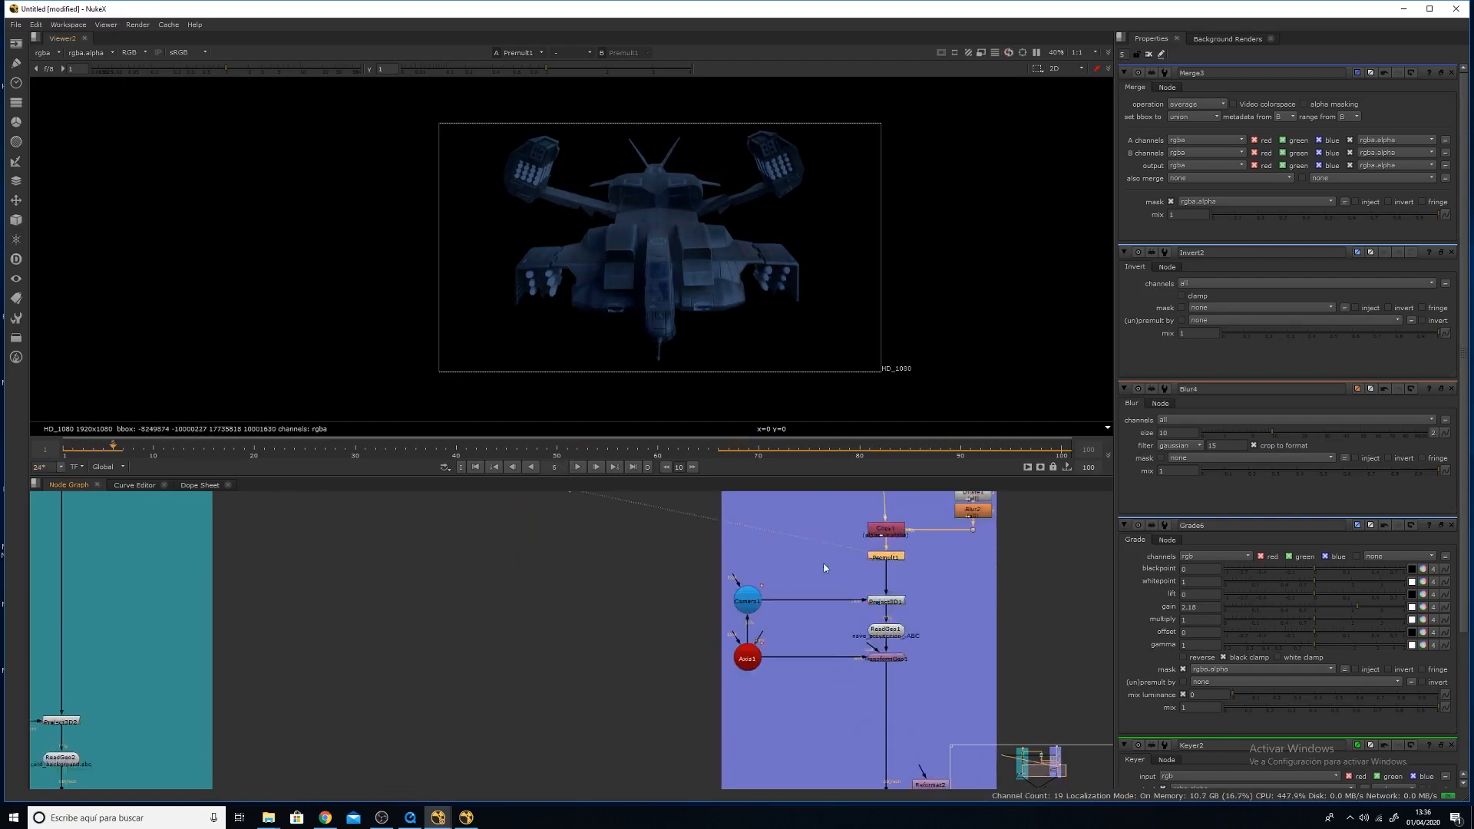
pyautogui.moveTo(884, 726); pyautogui.dragTo(862, 603, button='middle')
pyautogui.click(858, 691)
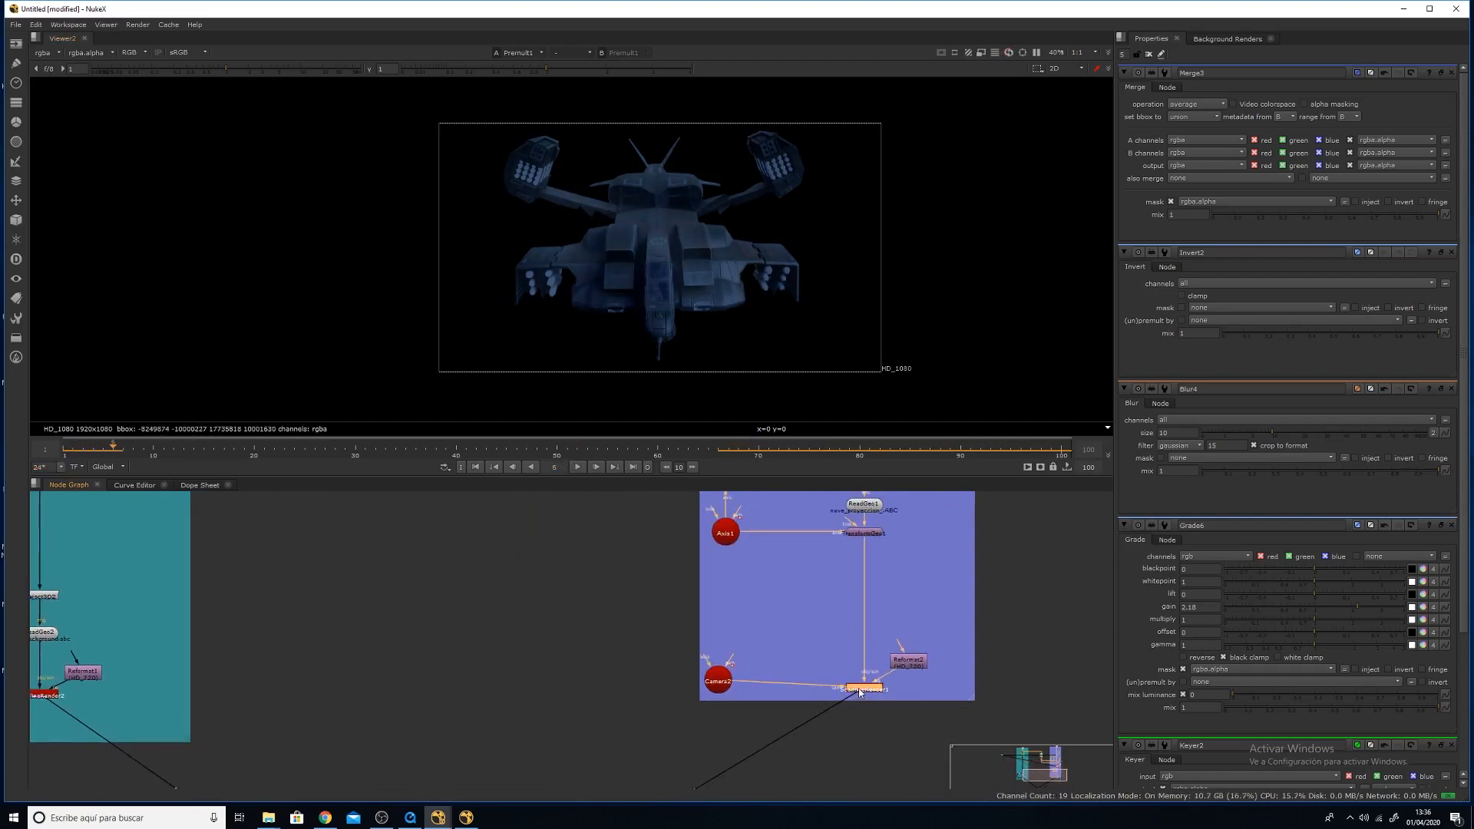
pyautogui.press('1')
pyautogui.scroll(3, 723, 206)
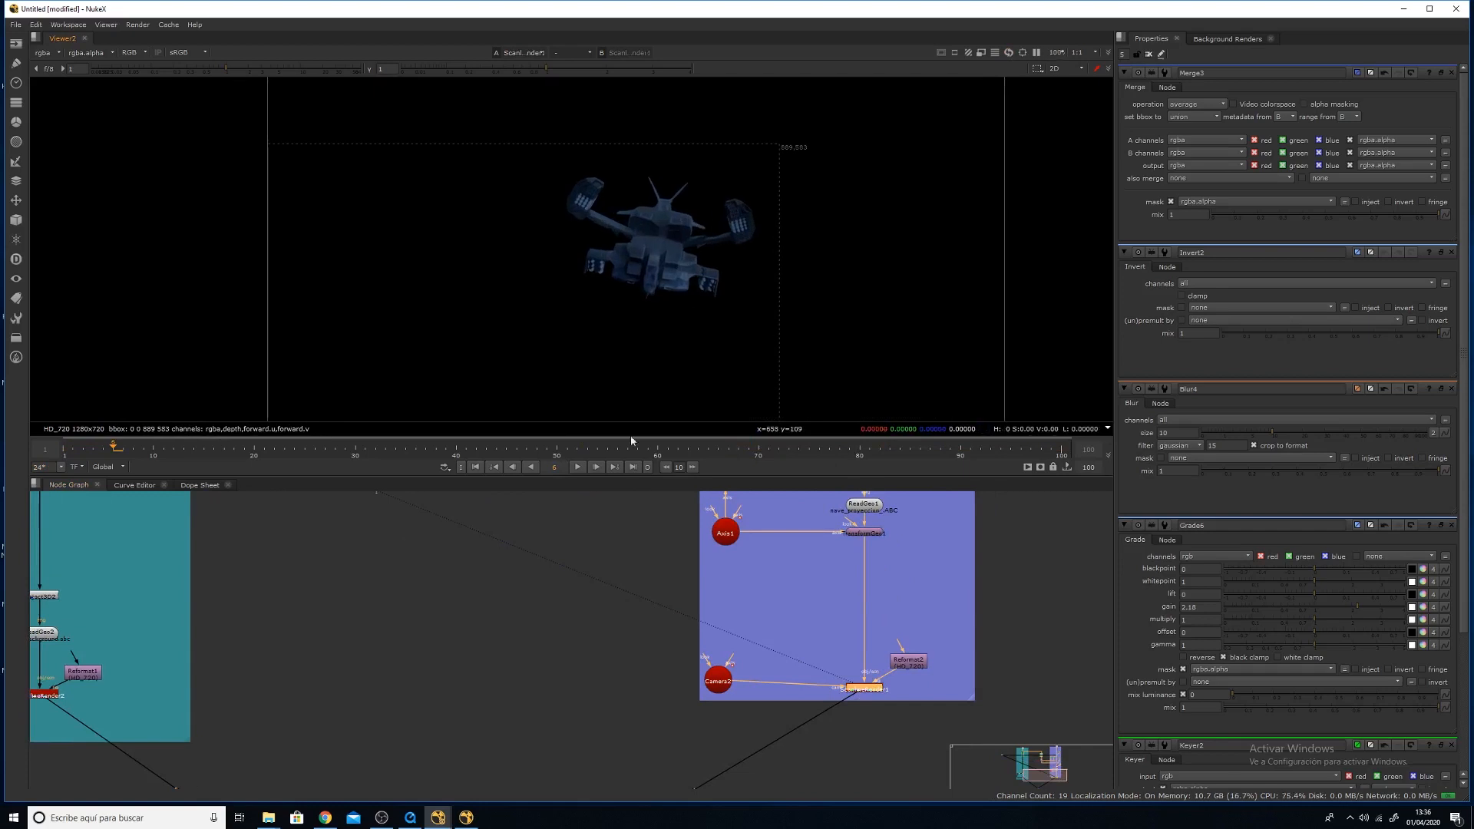
pyautogui.scroll(1, 656, 301)
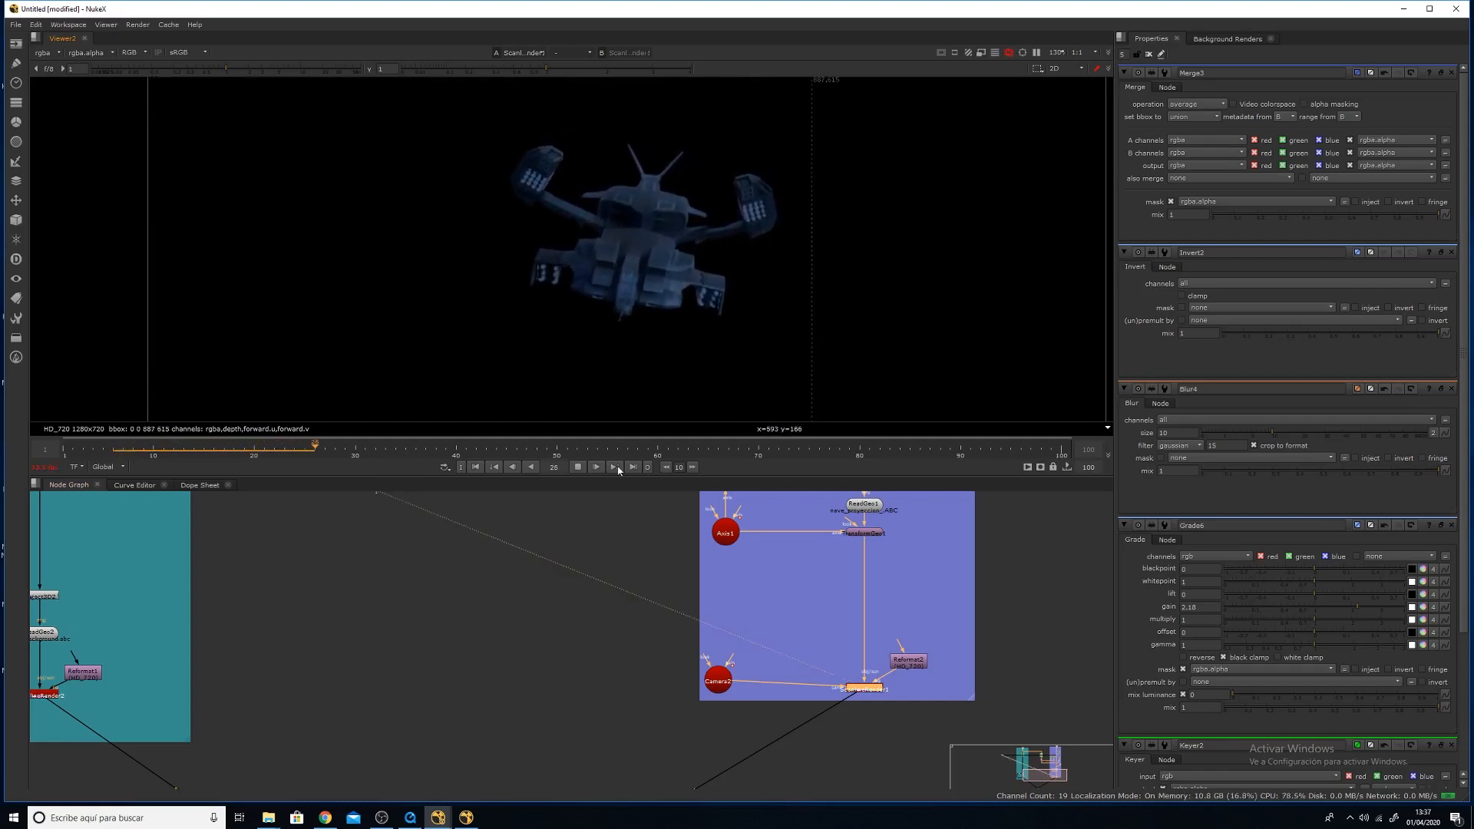
pyautogui.click(581, 468)
# View the final Merge of ship and clouds and play back the full composite.
pyautogui.moveTo(665, 690); pyautogui.dragTo(755, 591, button='middle')
pyautogui.moveTo(628, 711); pyautogui.dragTo(800, 517, button='middle')
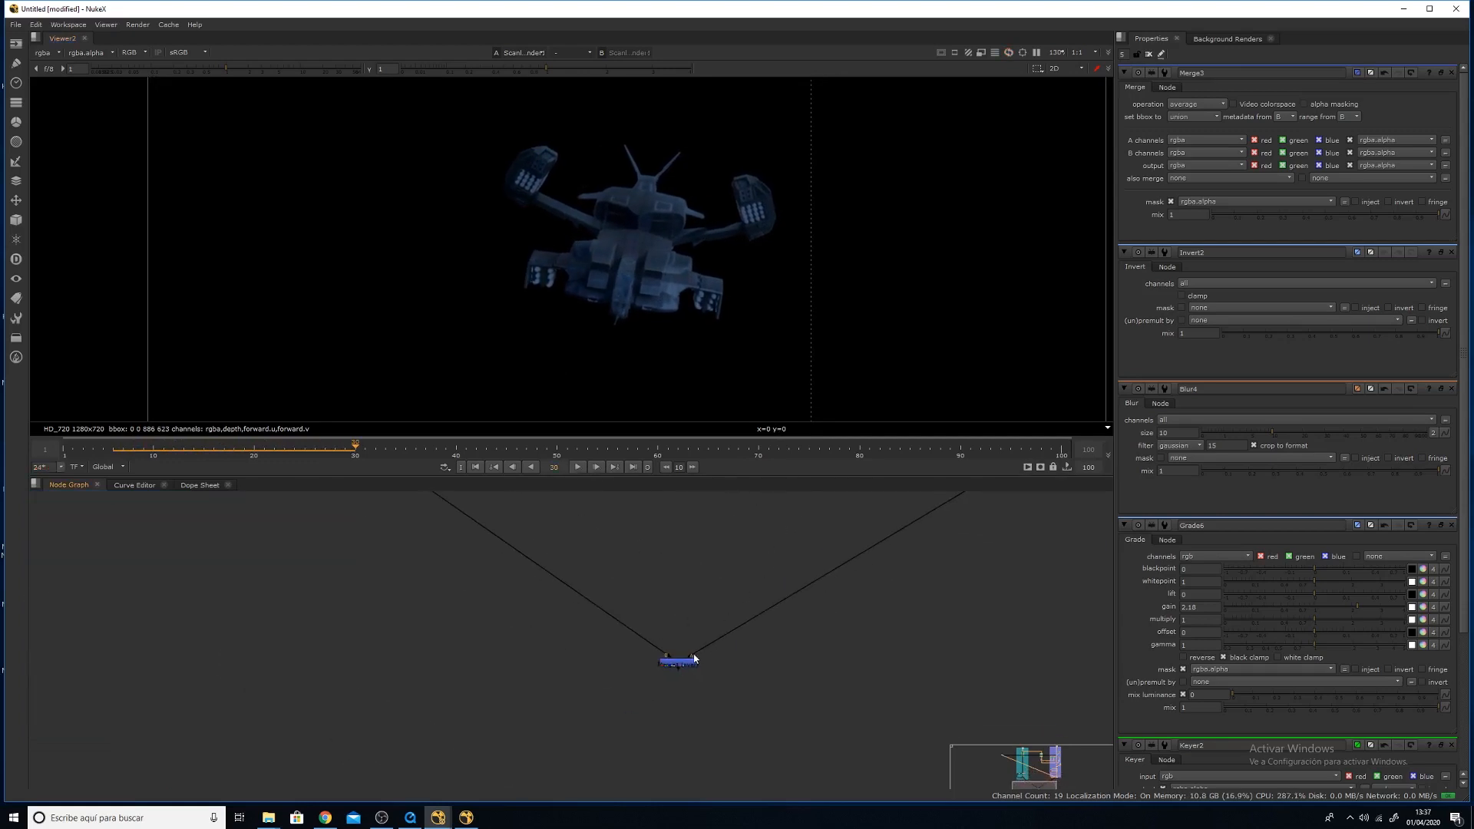
pyautogui.click(691, 660)
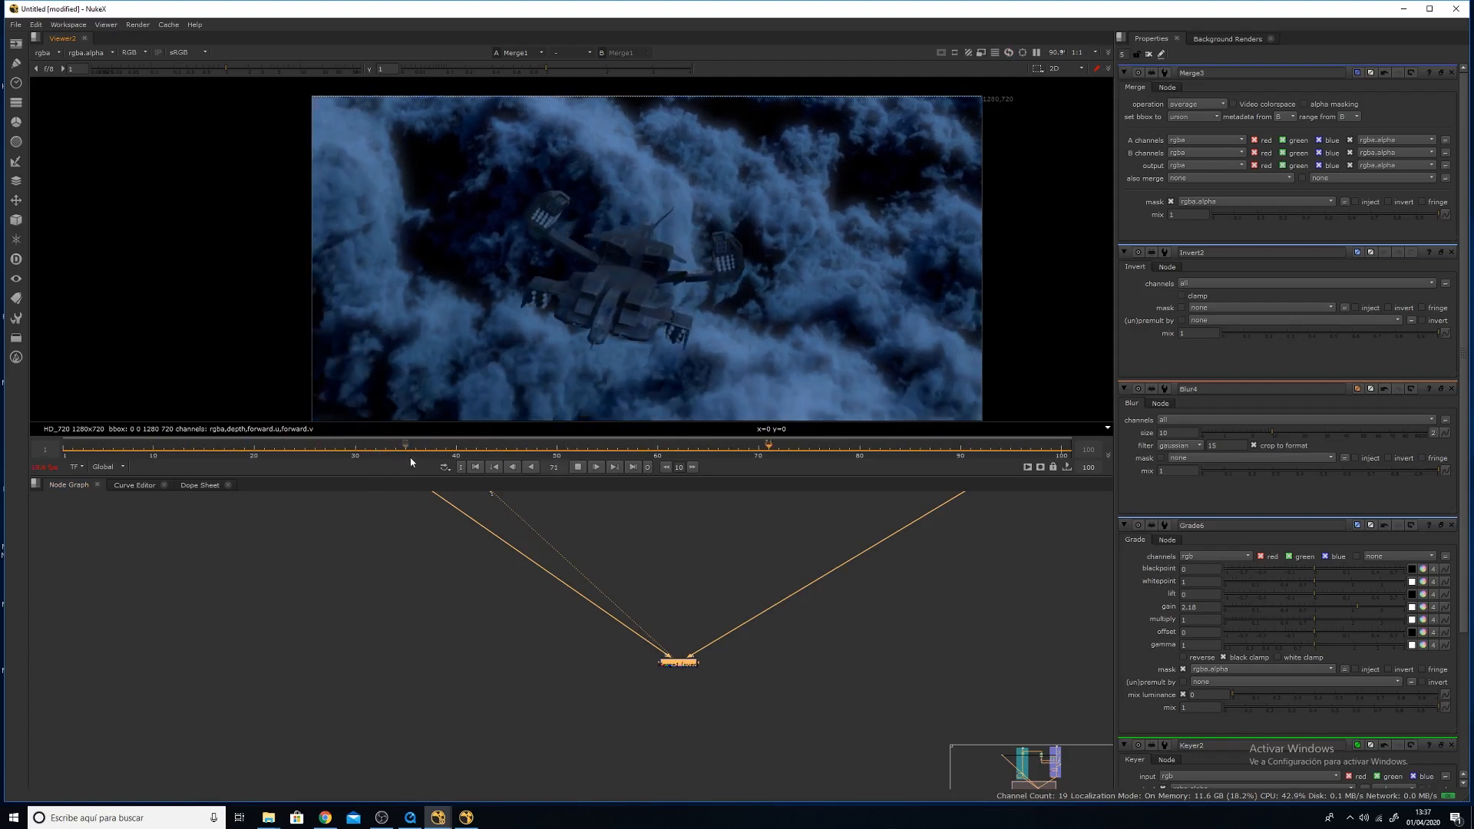
pyautogui.click(576, 468)
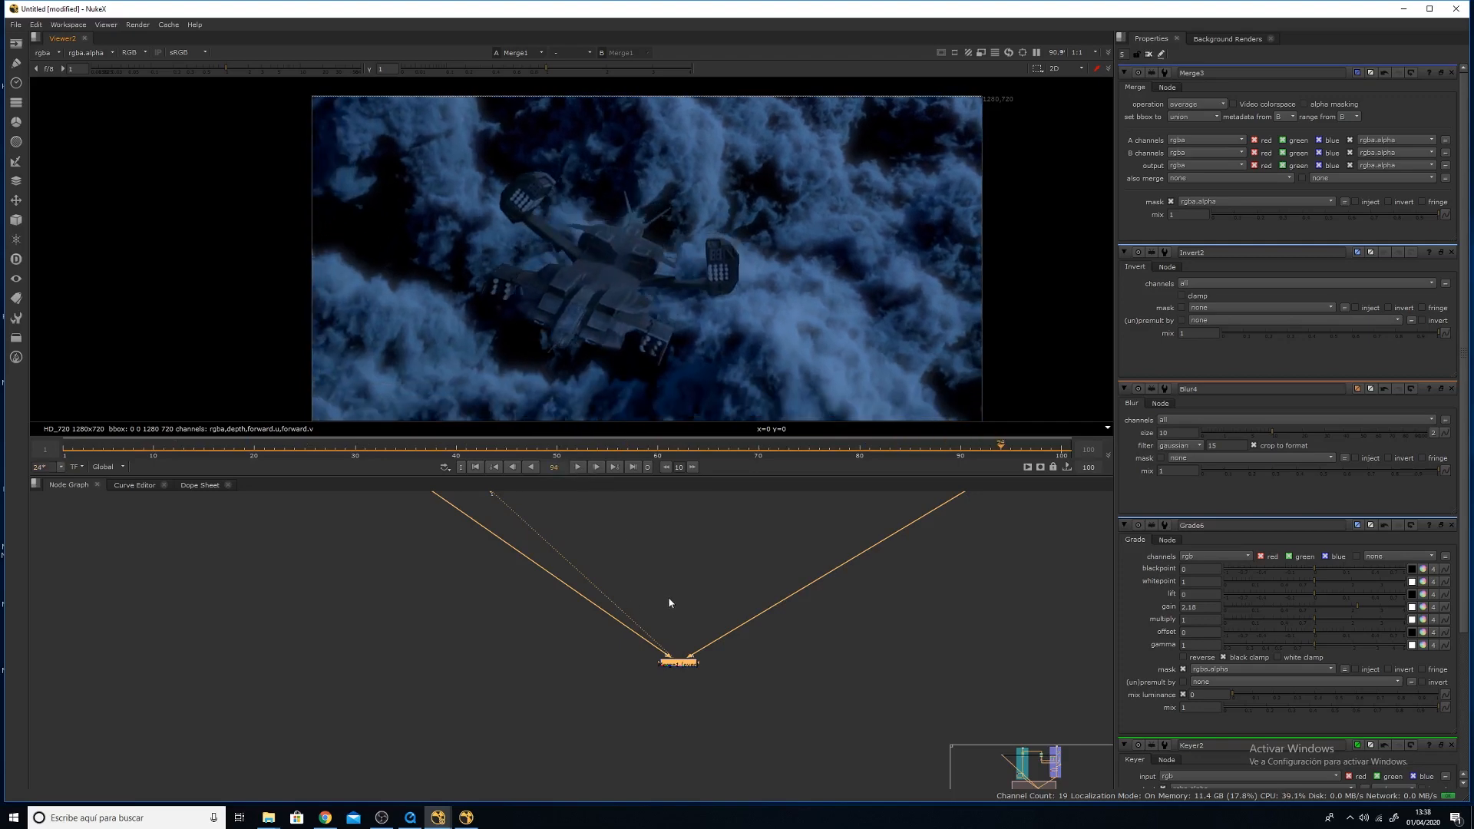
# Enclose the reflection branch between the nubes_BG and nave backdrops in a new Backdrop, including its cc group, transforms and Blur.
pyautogui.scroll(-3, 661, 598)
pyautogui.moveTo(652, 596); pyautogui.dragTo(599, 737, button='middle')
pyautogui.scroll(-3, 651, 665)
pyautogui.moveTo(635, 652); pyautogui.dragTo(634, 683, button='middle')
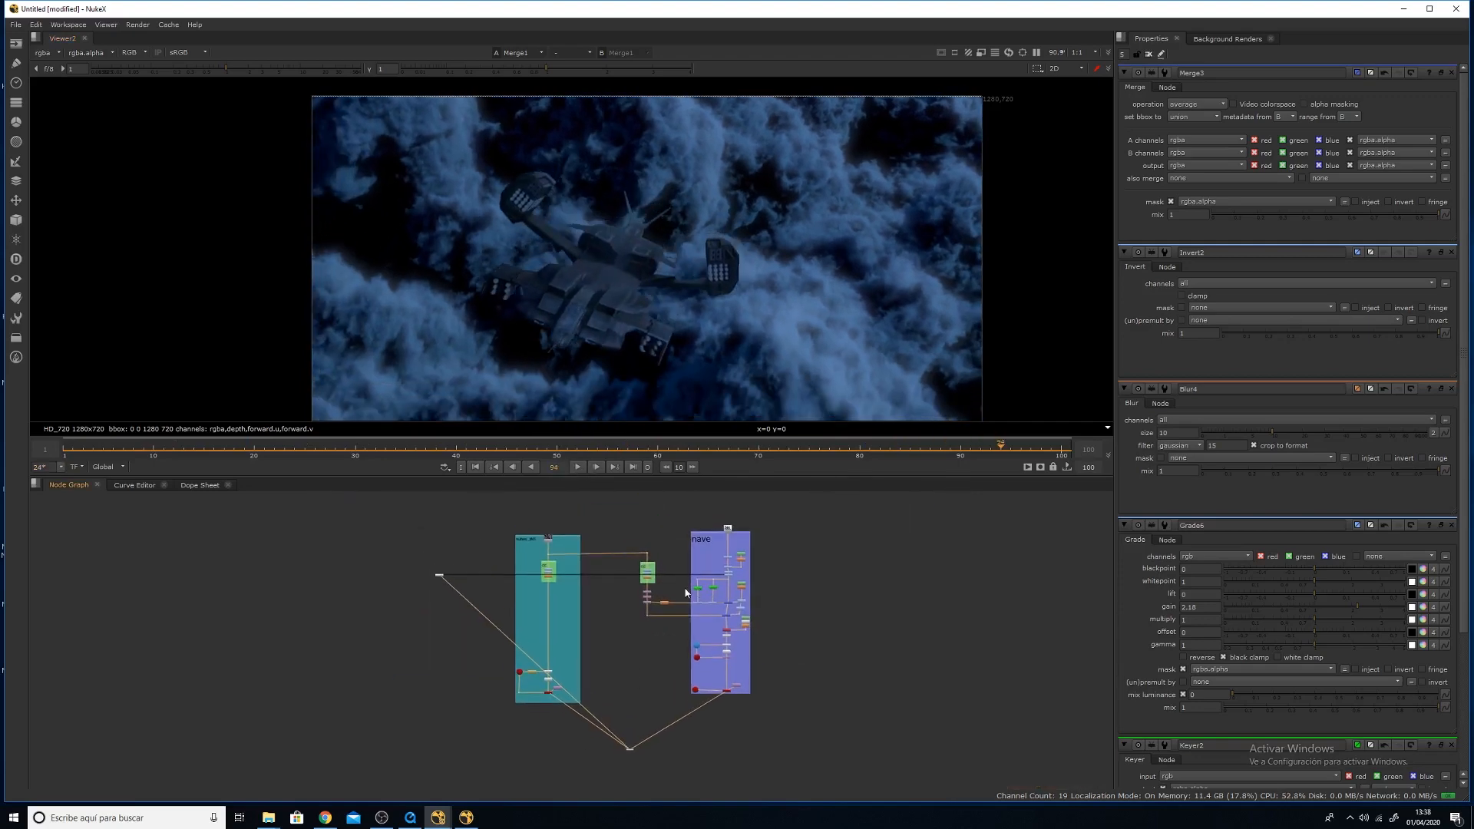
pyautogui.scroll(5, 685, 592)
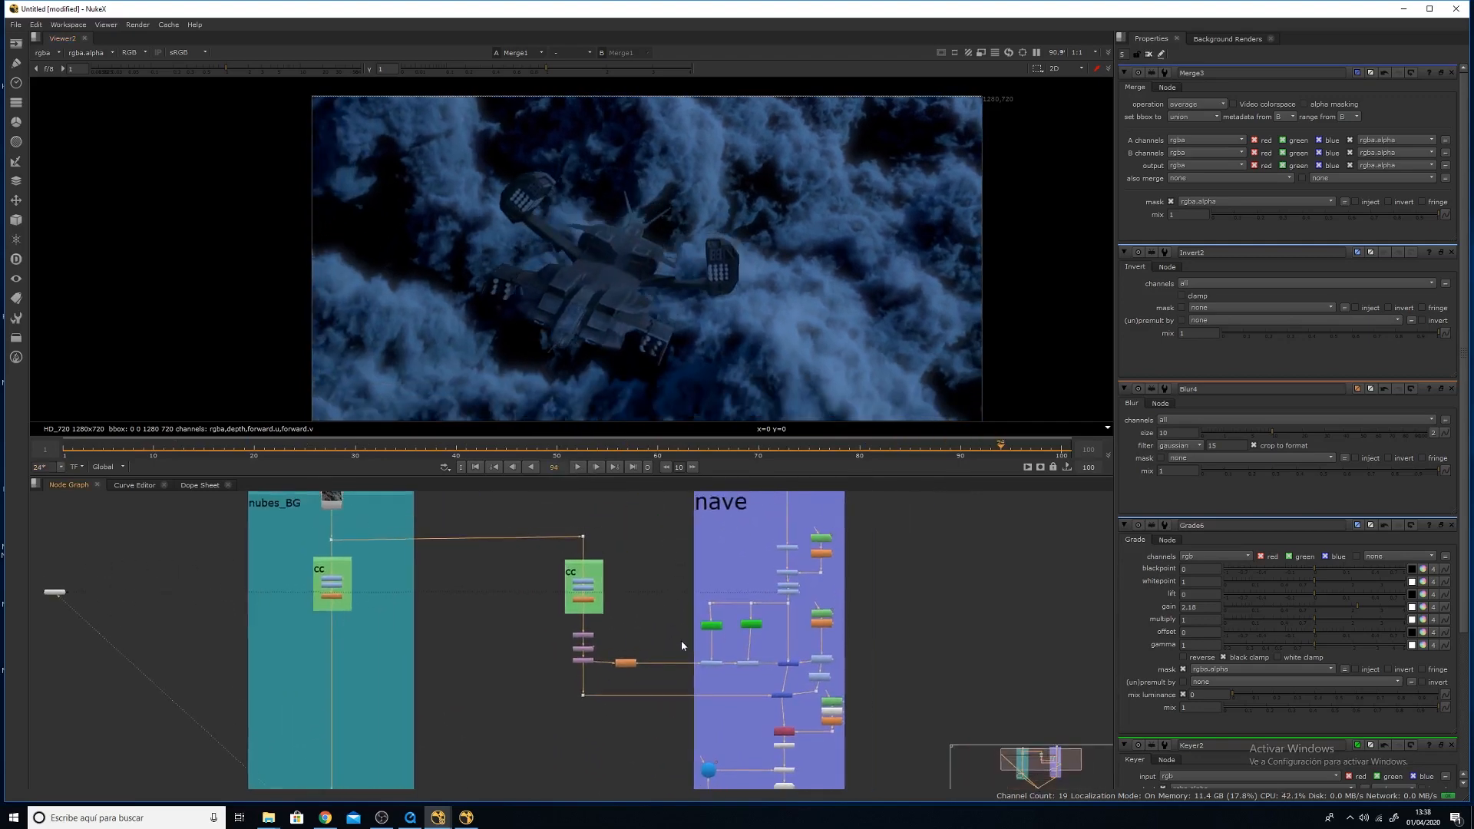
pyautogui.scroll(-2, 584, 578)
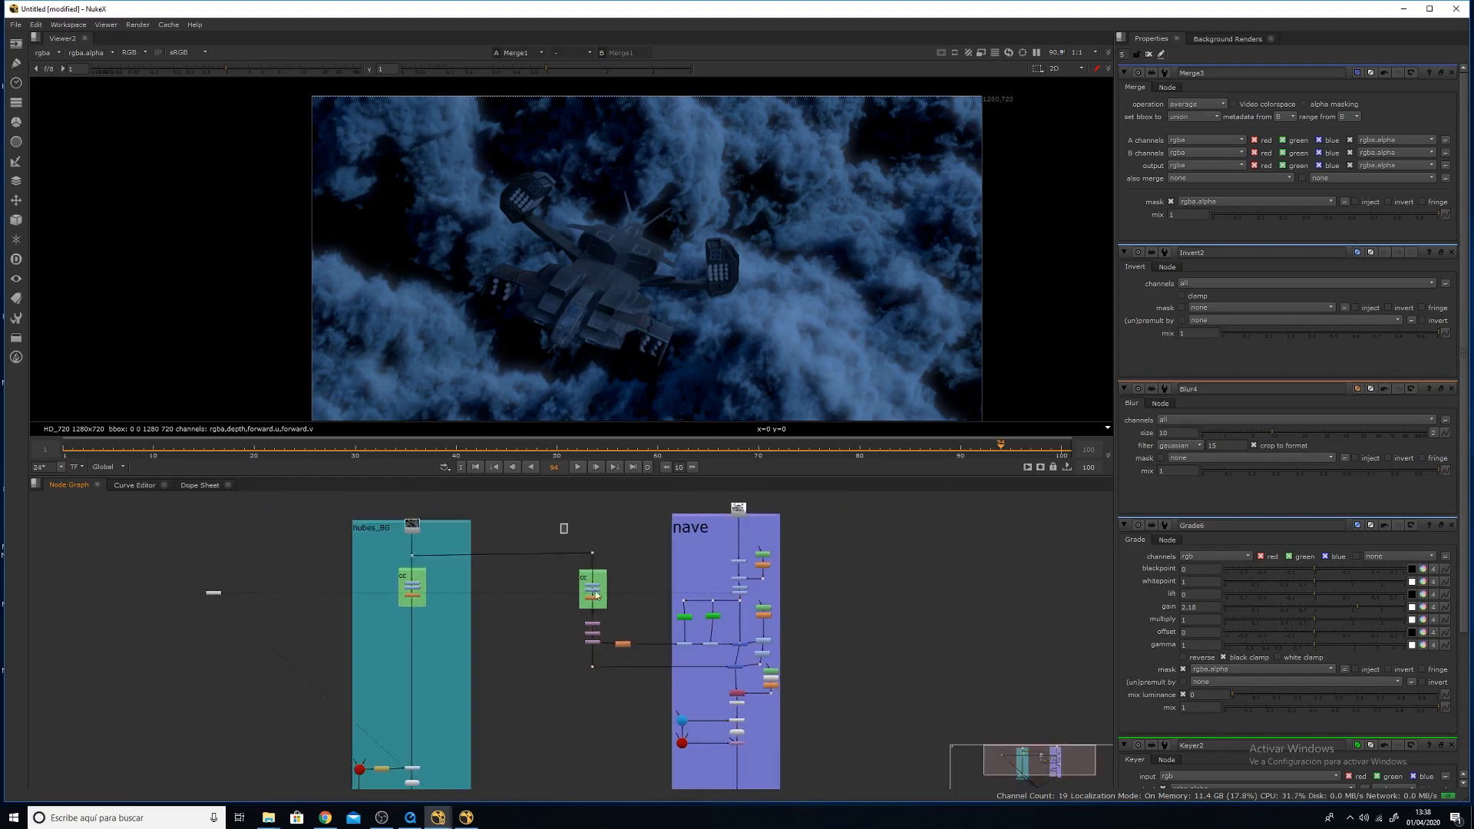
pyautogui.moveTo(560, 524); pyautogui.dragTo(648, 702)
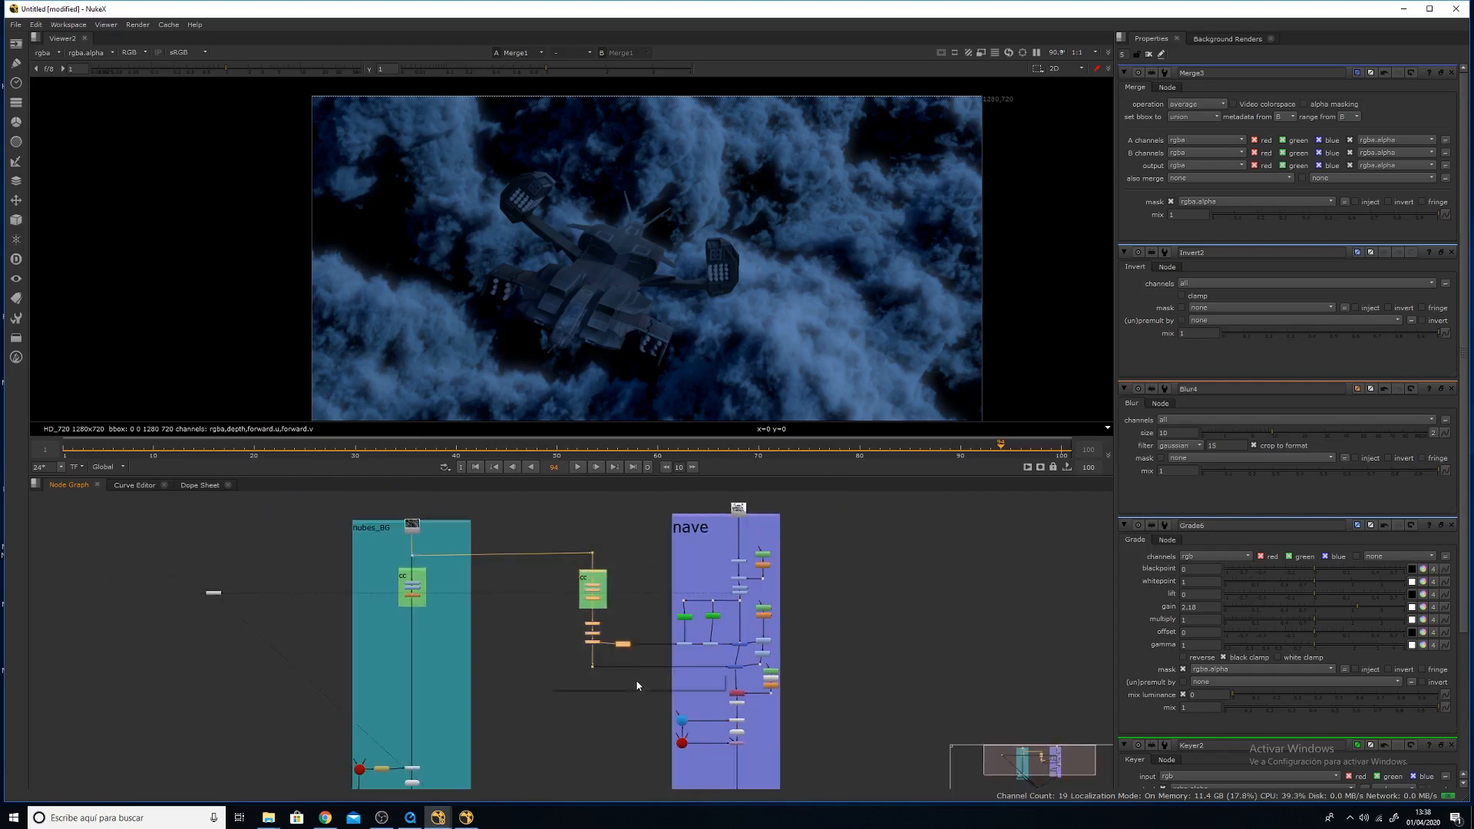
pyautogui.press('Tab')
pyautogui.write('bad')
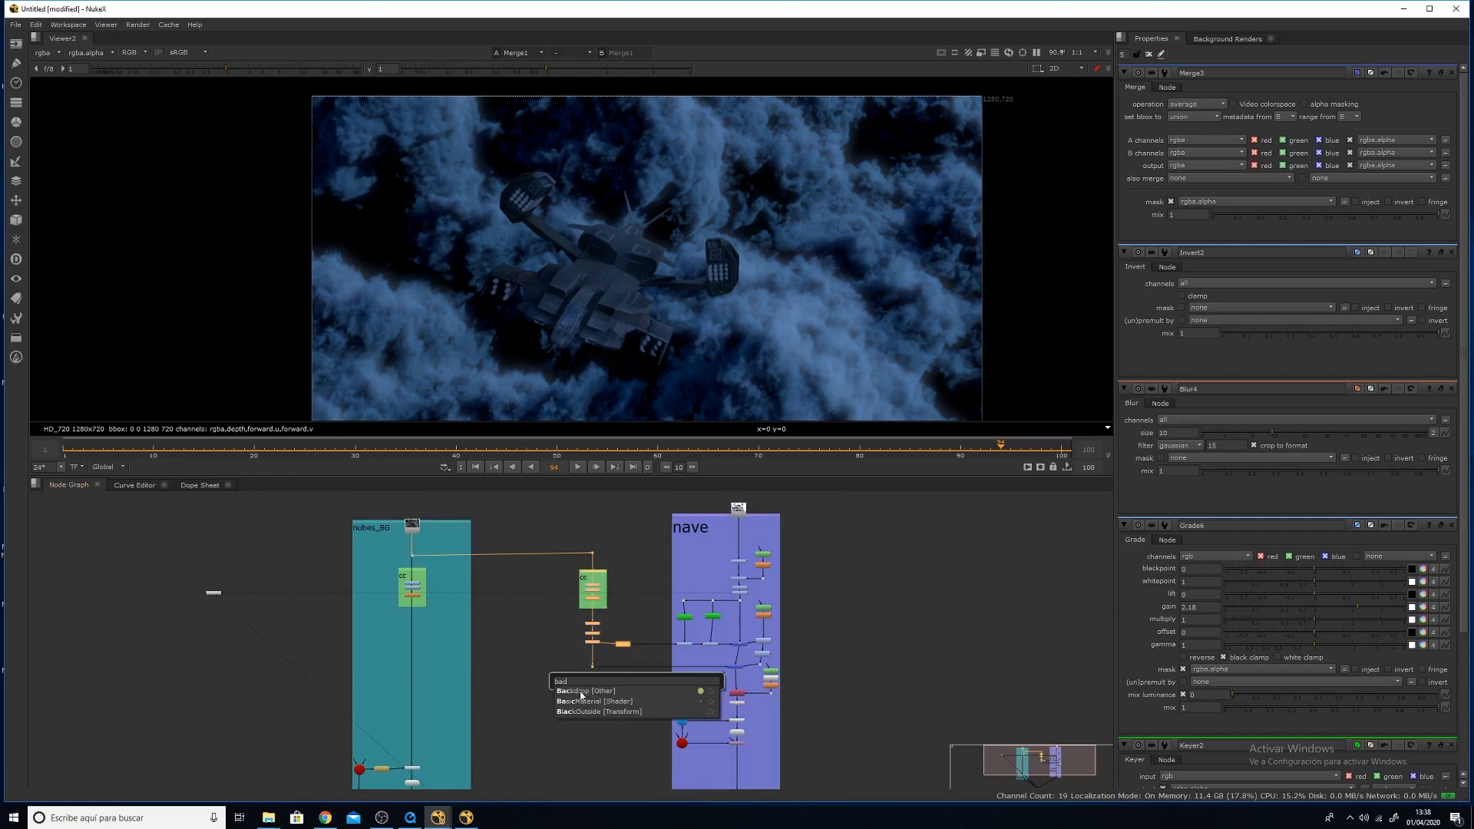
pyautogui.press('Return')
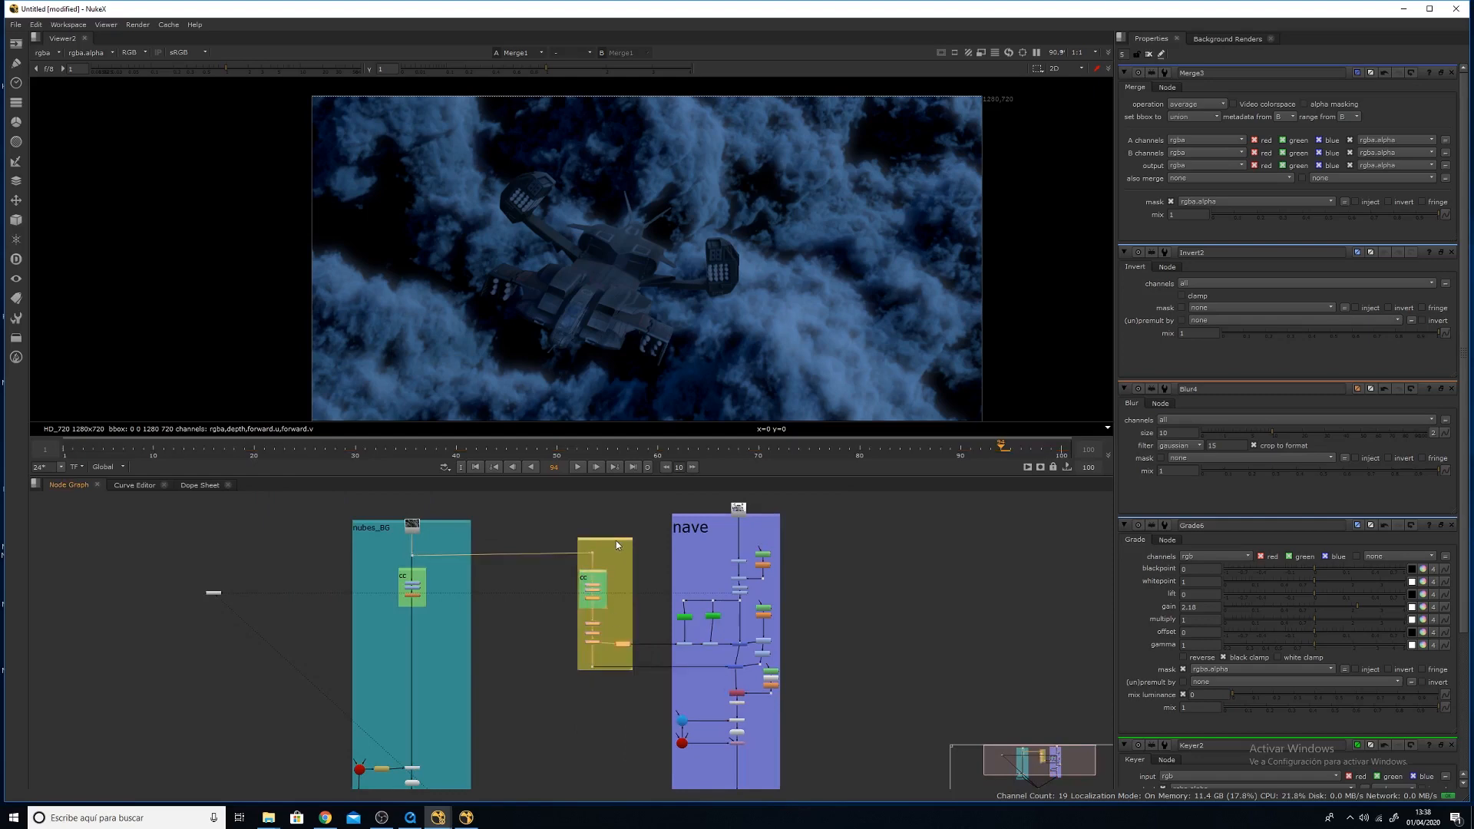
# Label the new Backdrop around the reflection branch "reflejos".
pyautogui.doubleClick(616, 540)
pyautogui.write('reflejos')
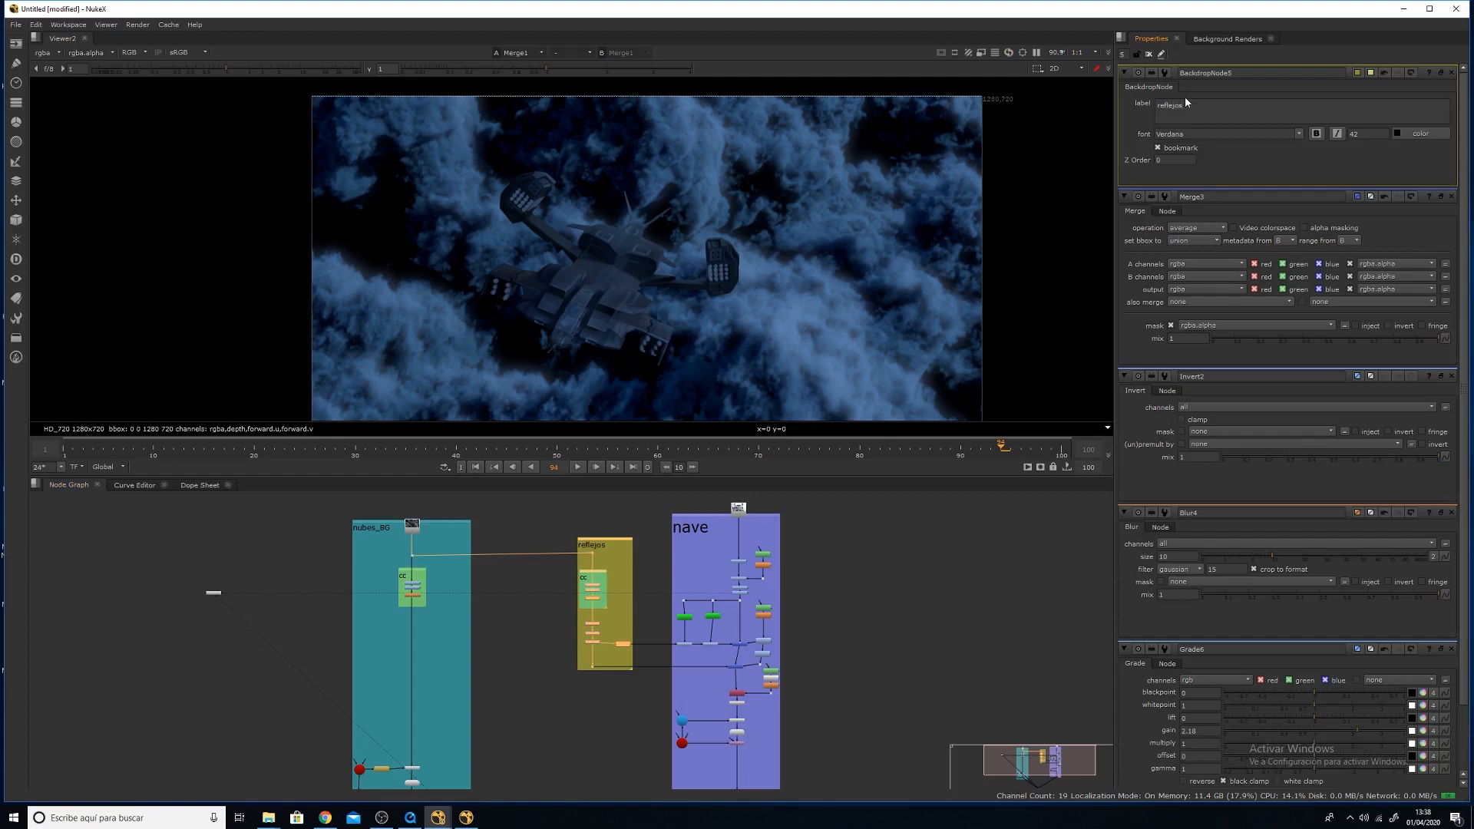
pyautogui.click(645, 528)
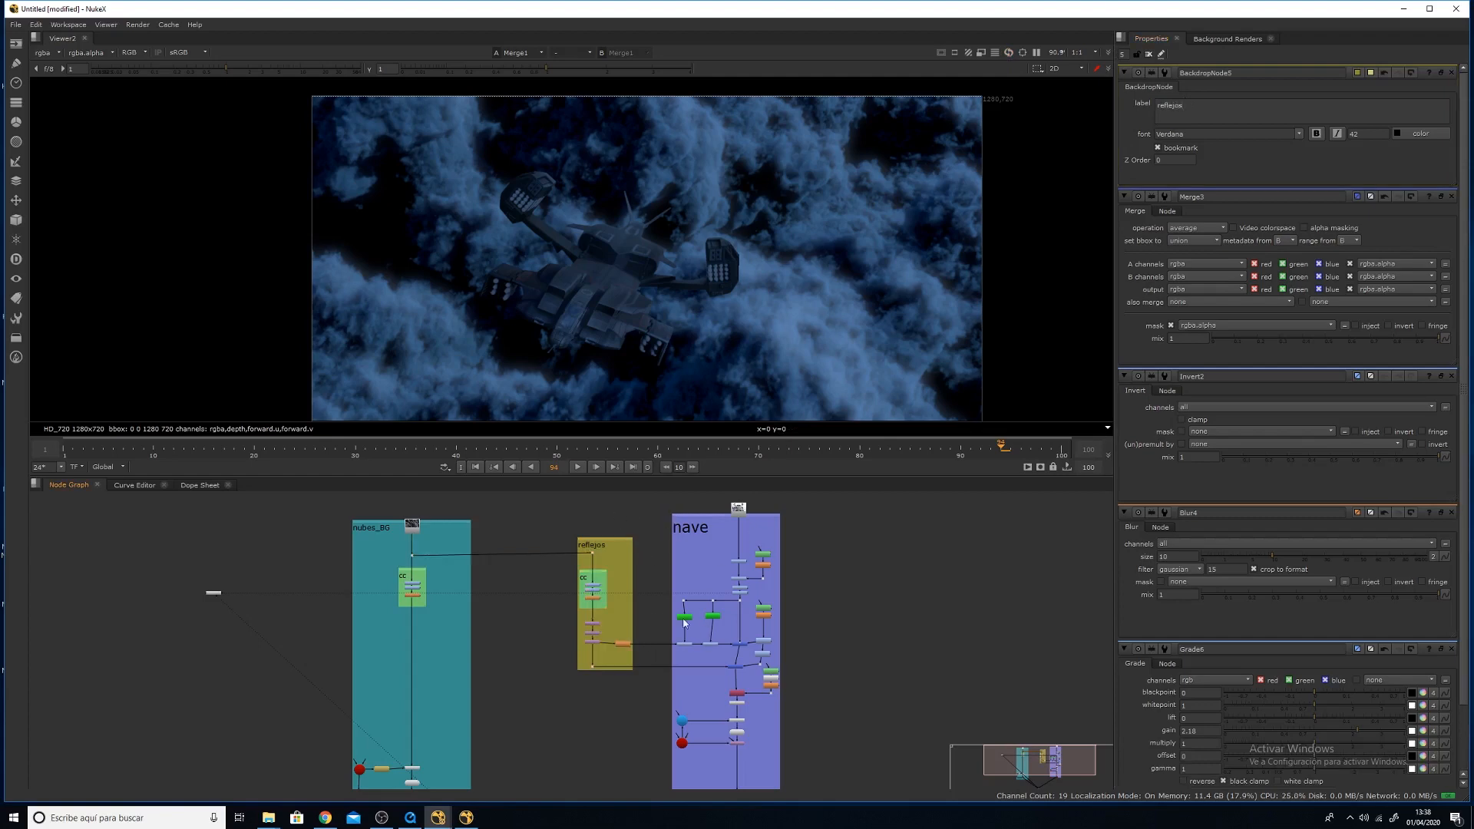
# Compare the last reflection Grade, the Dot entering the reflejos branch, and the Glow ending its cc group.
pyautogui.moveTo(685, 624); pyautogui.dragTo(762, 639, button='middle')
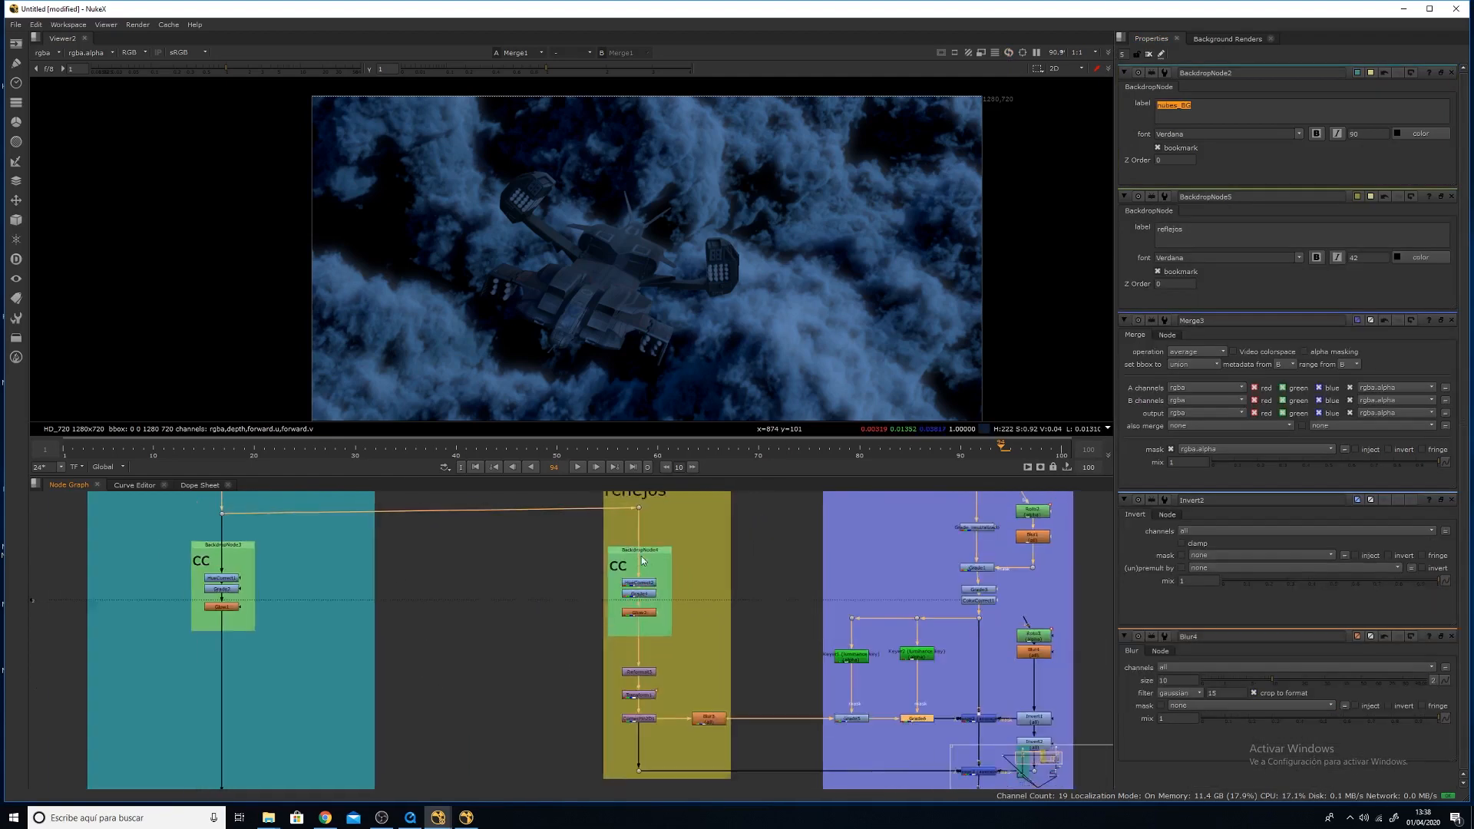
pyautogui.scroll(-1, 642, 556)
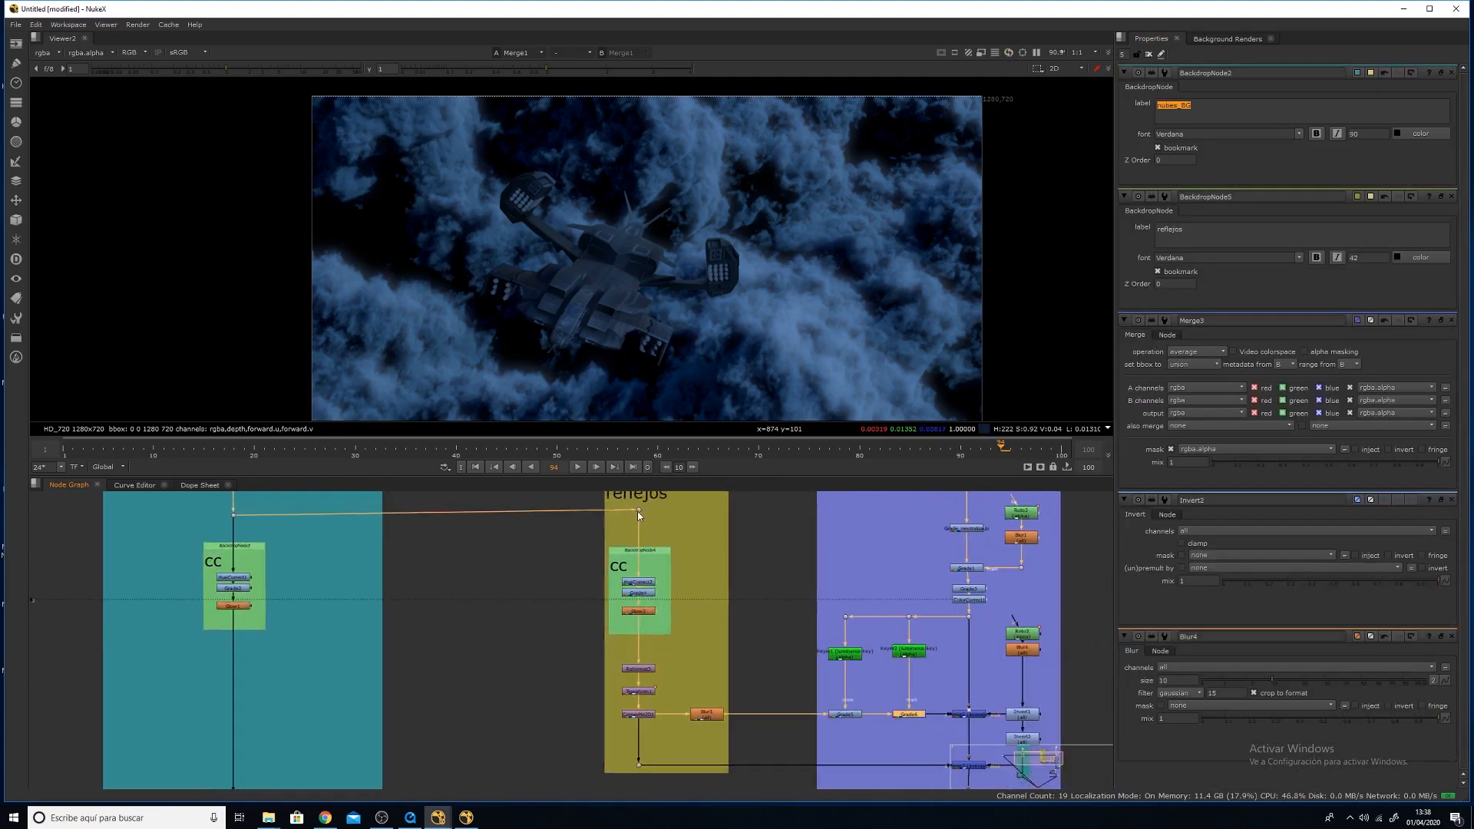
pyautogui.press('1')
pyautogui.moveTo(758, 246); pyautogui.dragTo(764, 219, button='middle')
pyautogui.click(635, 589)
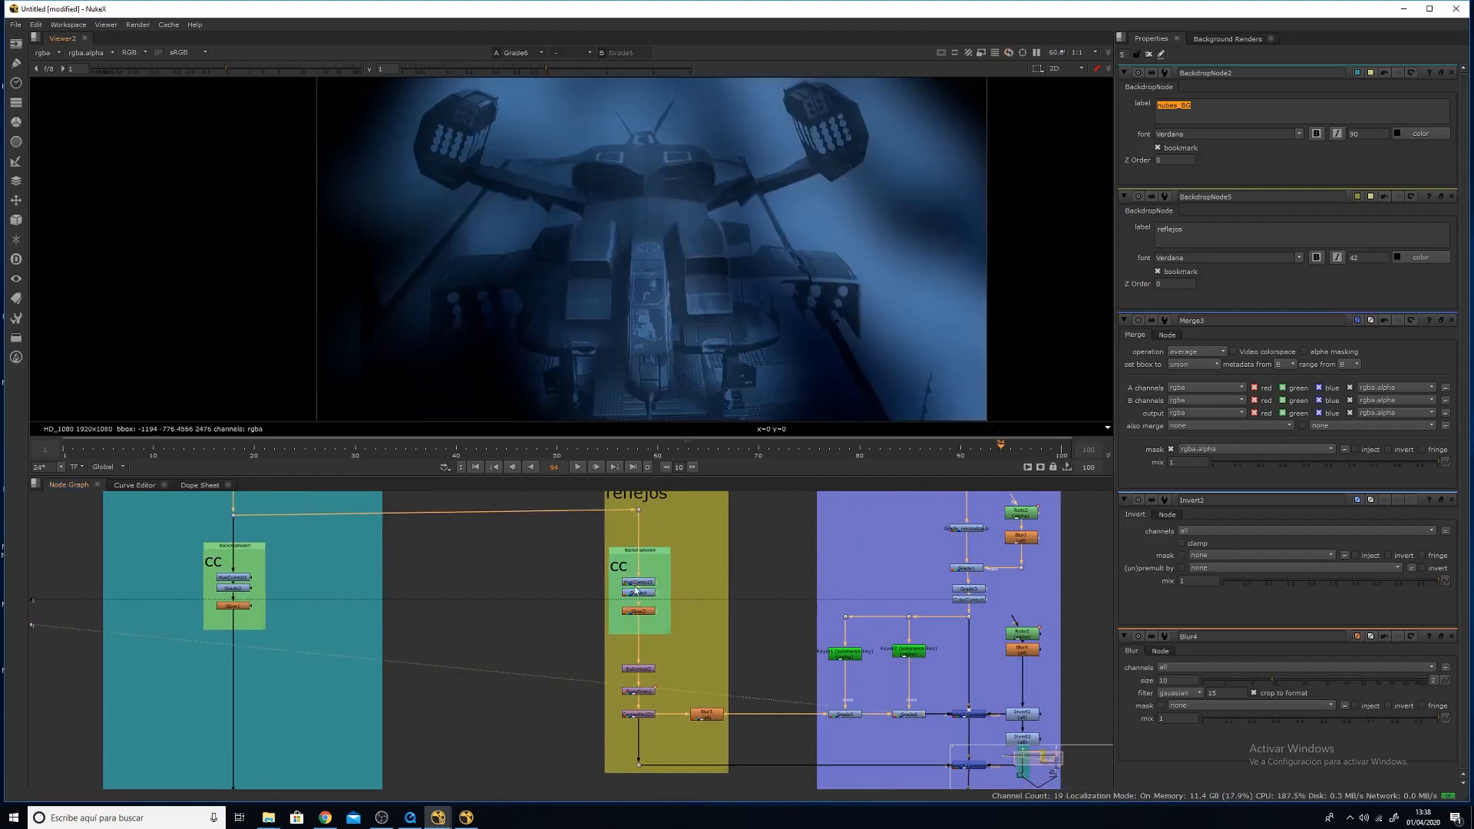
pyautogui.click(638, 510)
pyautogui.press('1')
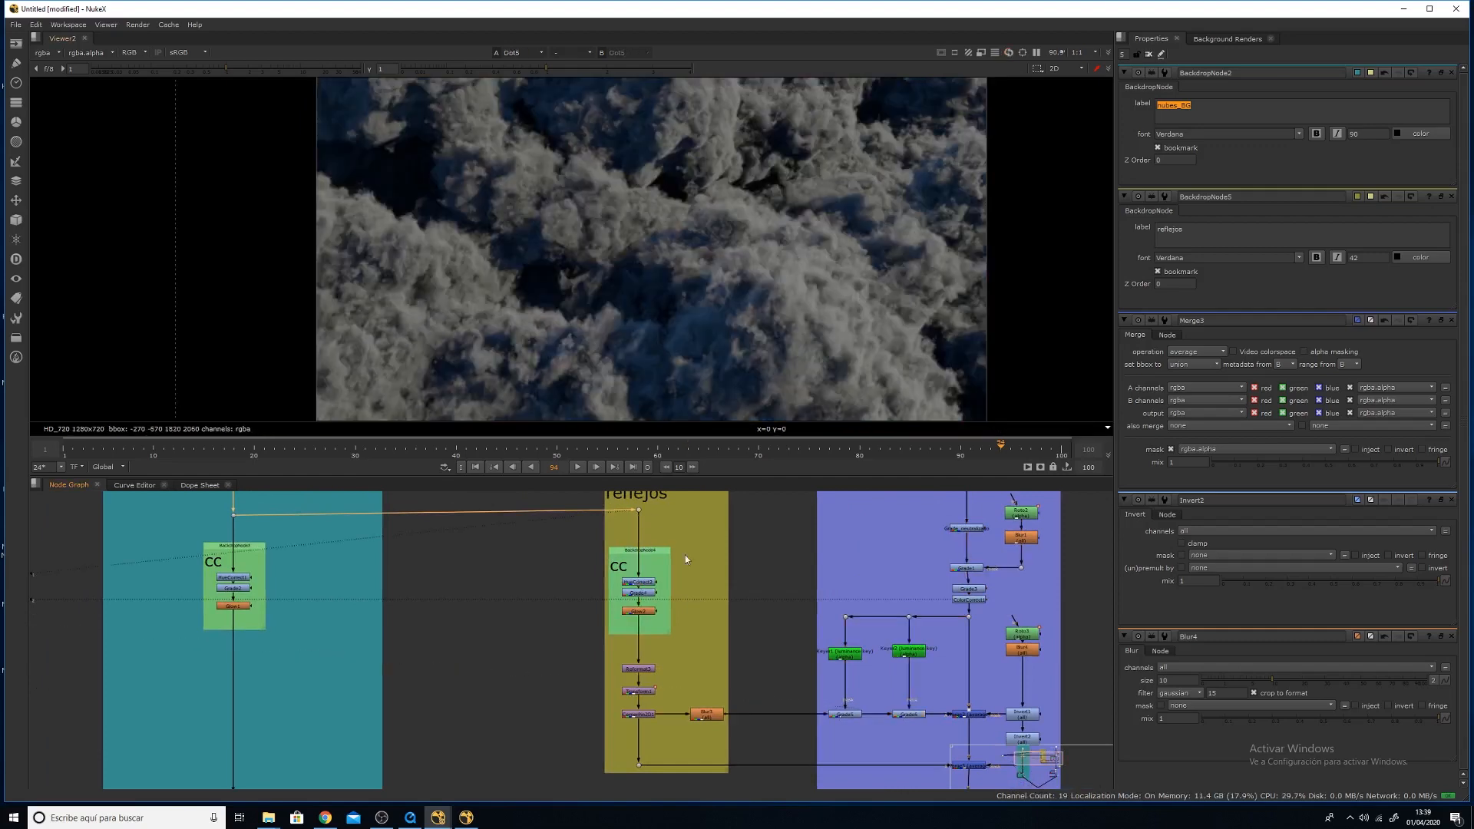
pyautogui.click(642, 614)
pyautogui.press('1')
pyautogui.scroll(-5, 783, 220)
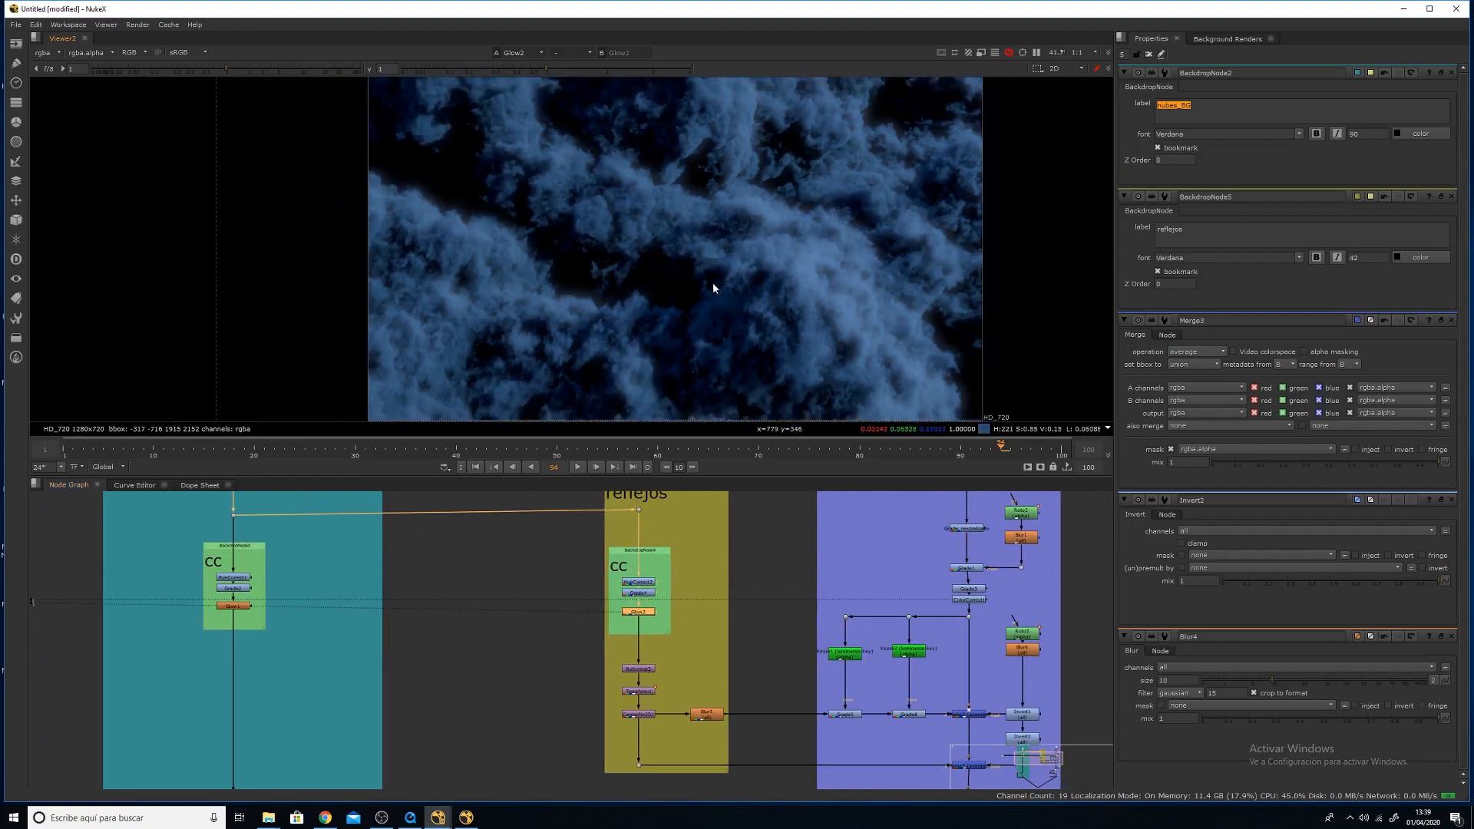
# Add a Dot below the nubes_BG cc group and feed the first reflejos transform from it.
pyautogui.moveTo(642, 640); pyautogui.dragTo(711, 694, button='middle')
pyautogui.scroll(-3, 683, 643)
pyautogui.moveTo(665, 637); pyautogui.dragTo(699, 596, button='middle')
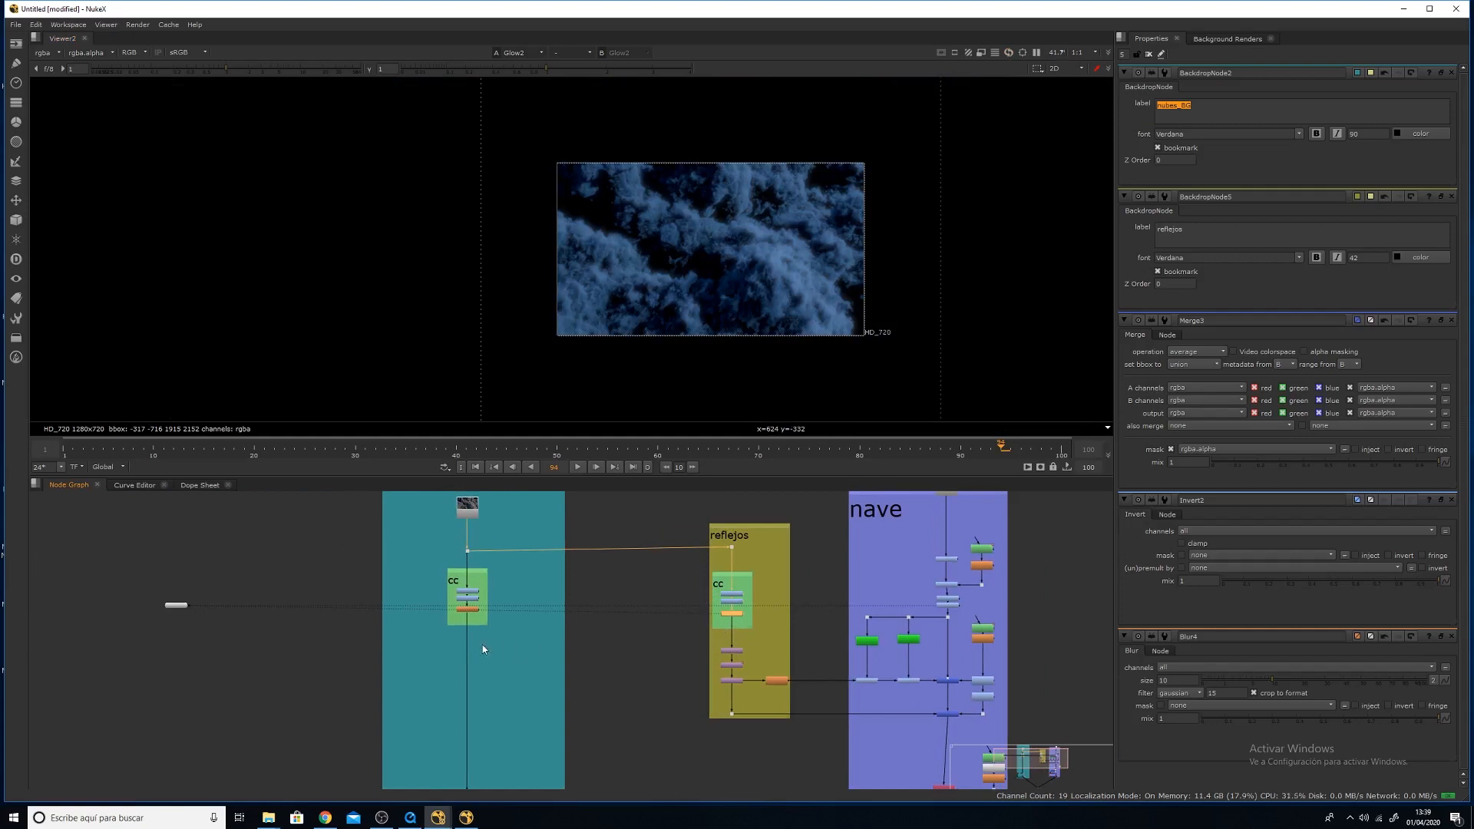
pyautogui.keyDown('ctrl'); pyautogui.moveTo(466, 699); pyautogui.dragTo(470, 683); pyautogui.keyUp('ctrl')
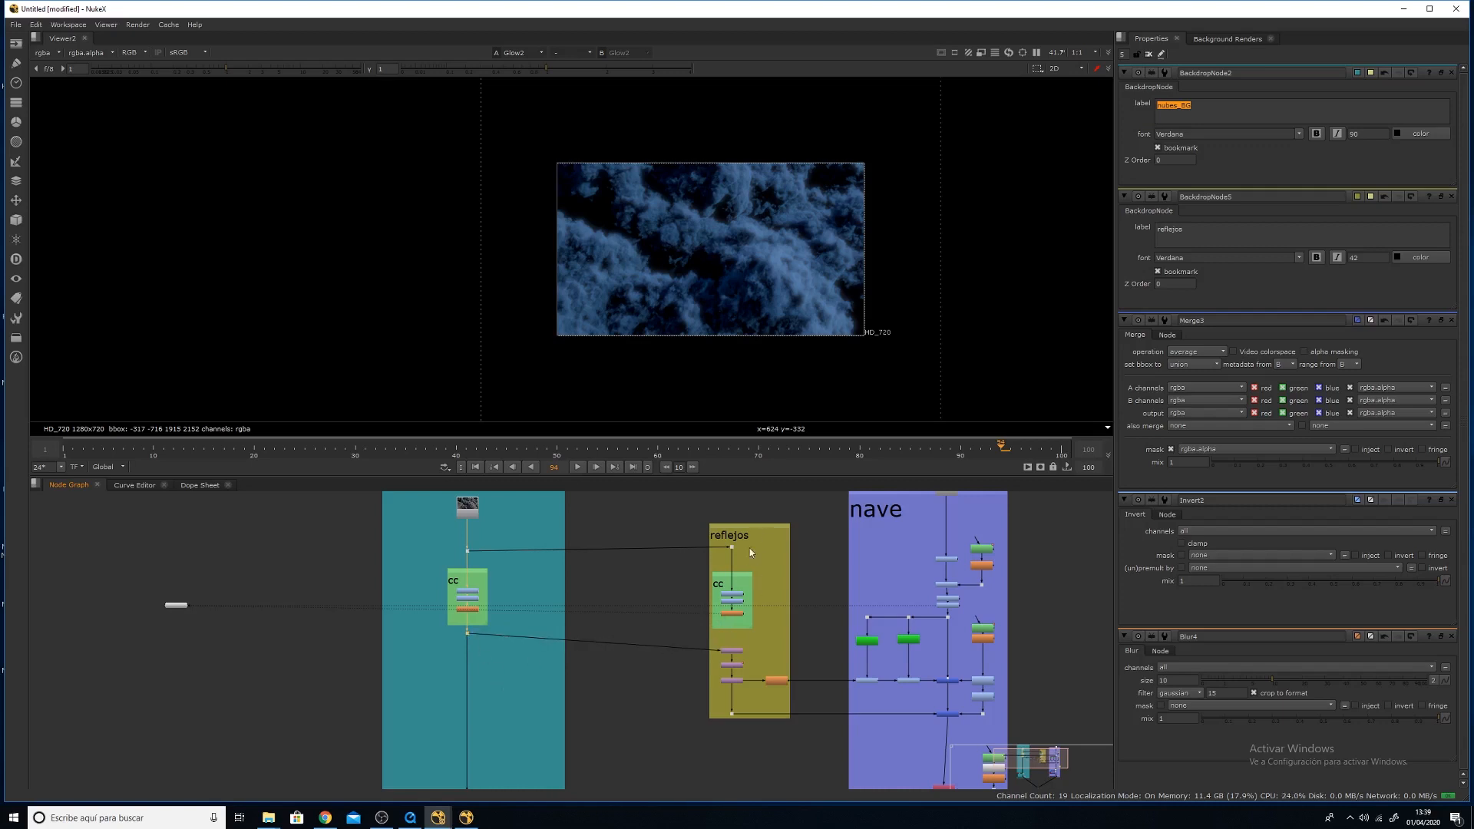
# Delete the duplicate cc group and its input Dot from reflejos, and add a Dot on the new connection above the transforms.
pyautogui.click(743, 579)
pyautogui.press('Delete')
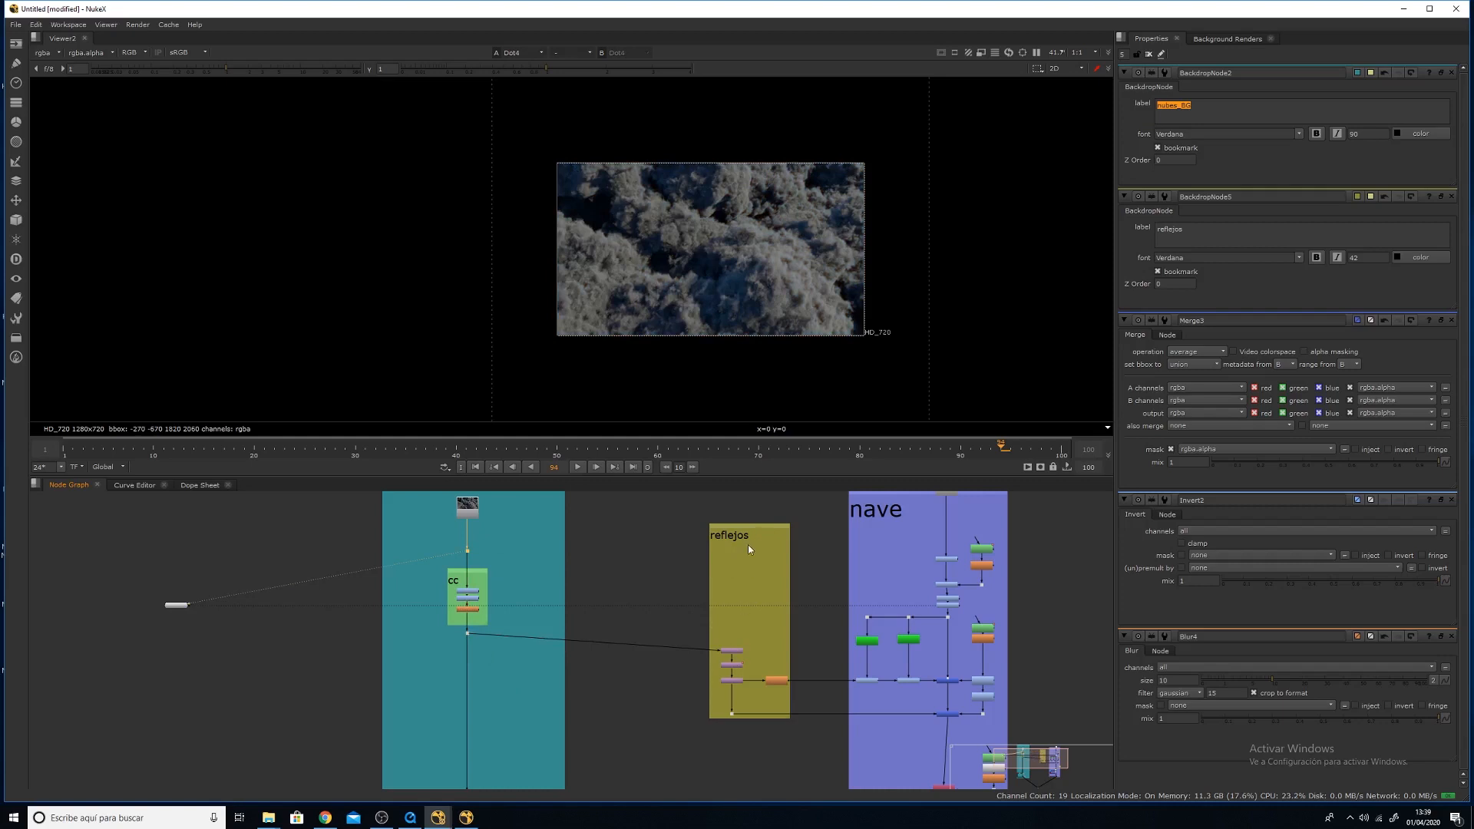
pyautogui.moveTo(606, 639); pyautogui.dragTo(732, 631)
pyautogui.press('1')
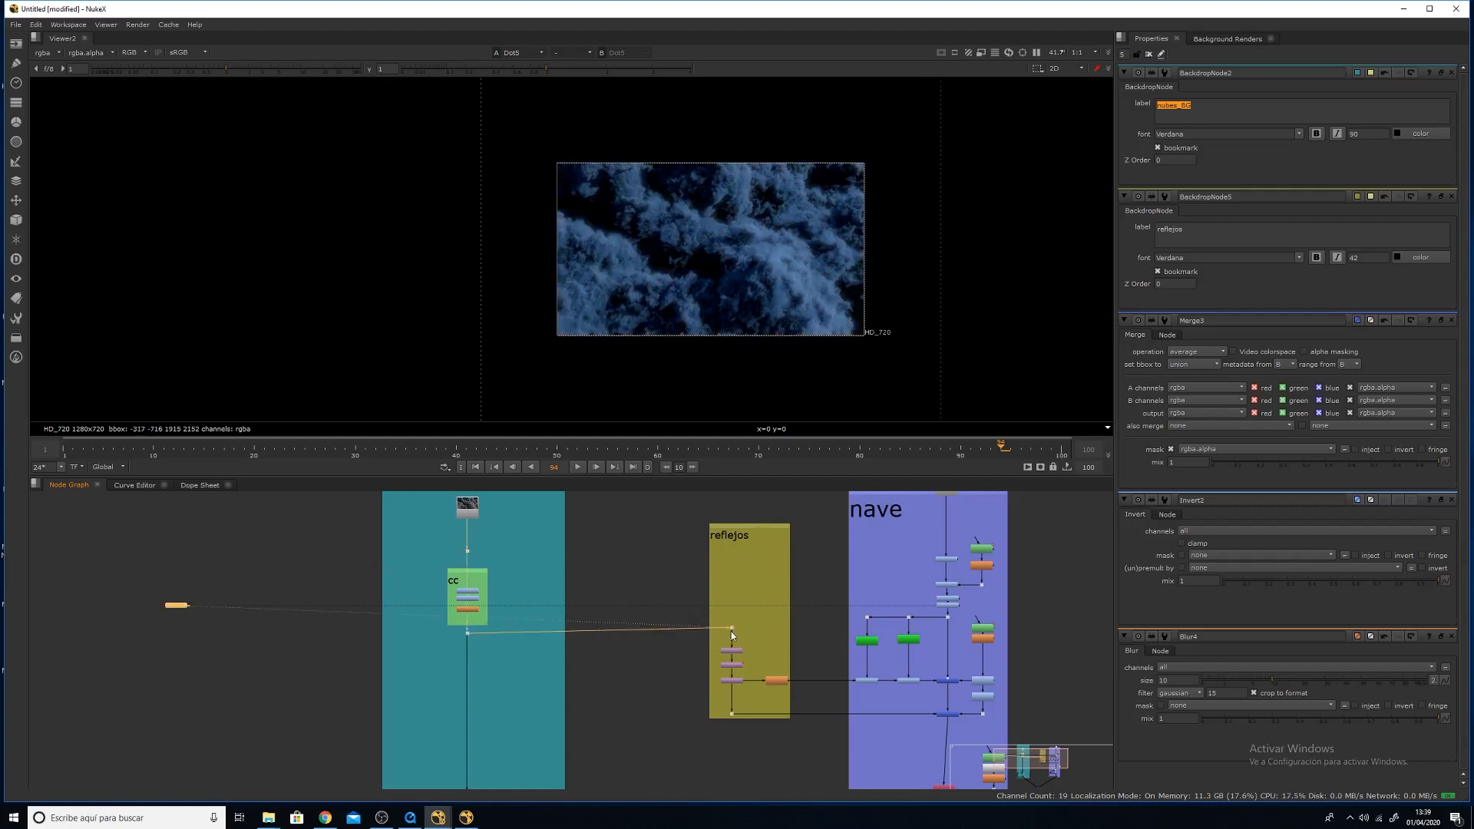
# Review the reflection branch node by node through the CornerPin, the Blur and both luminance-masked Grades.
pyautogui.moveTo(741, 680); pyautogui.dragTo(755, 583, button='middle')
pyautogui.scroll(3, 779, 567)
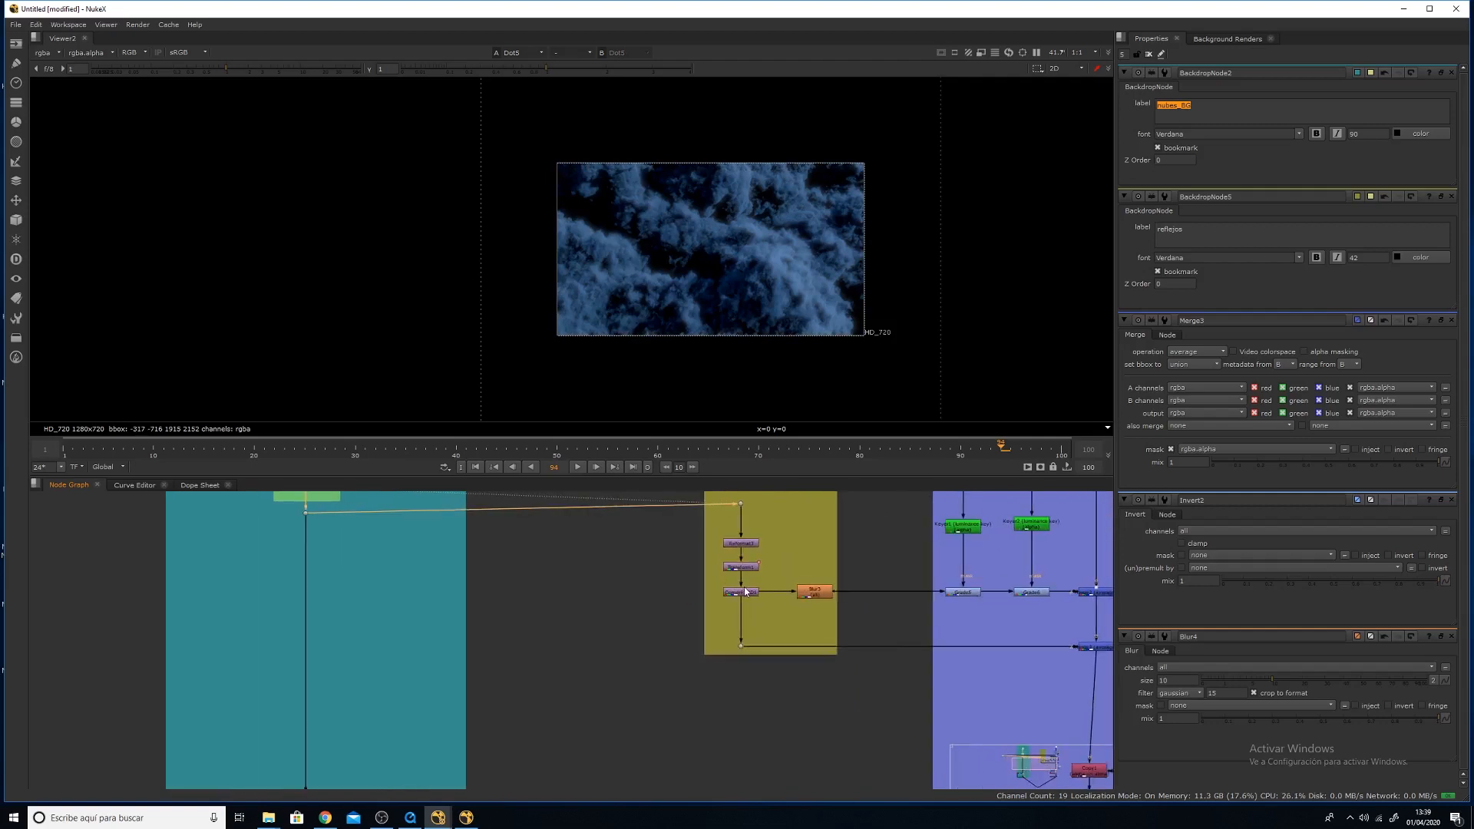
pyautogui.click(749, 595)
pyautogui.press('1')
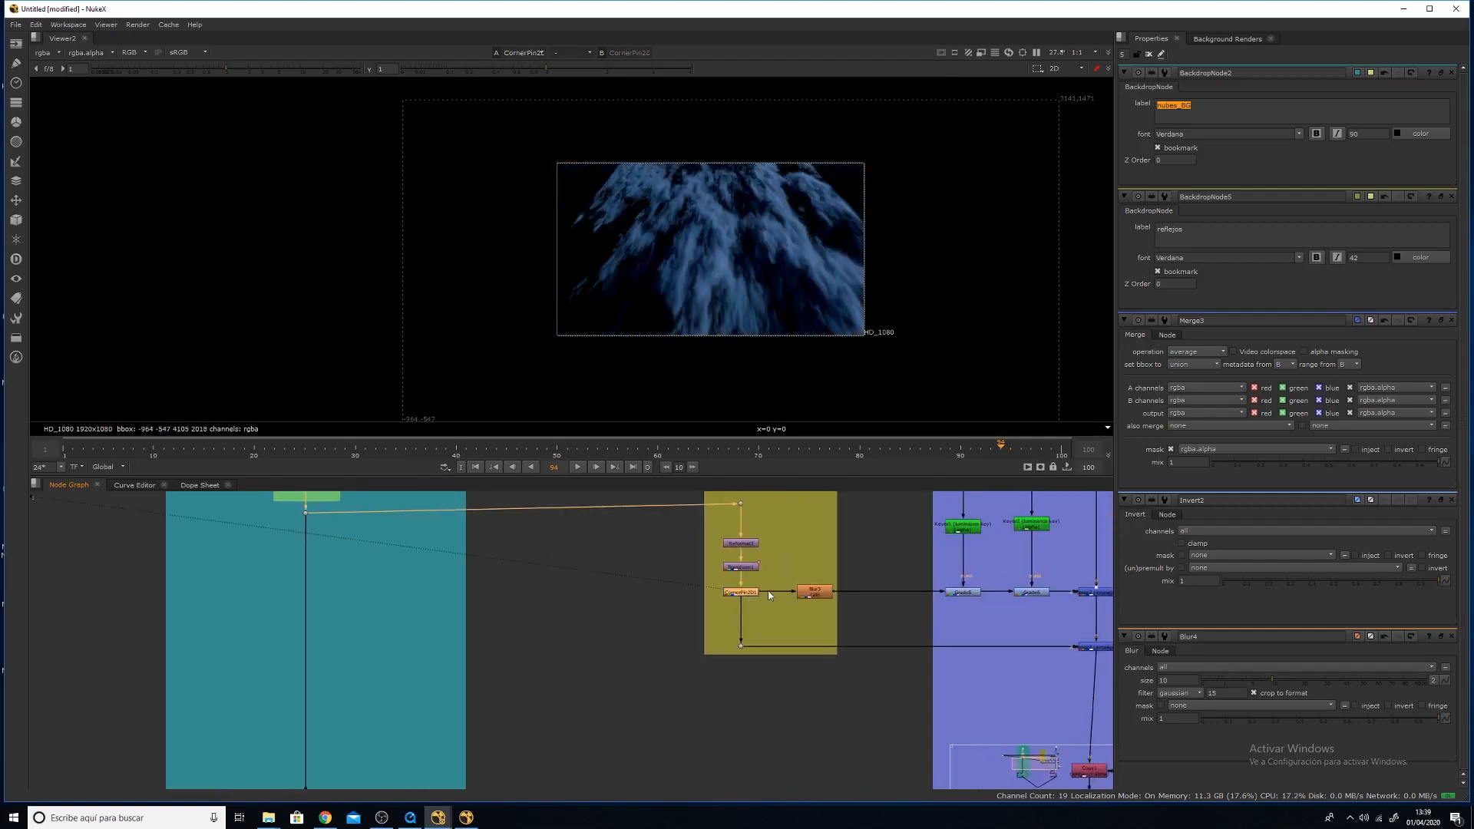
pyautogui.moveTo(815, 591); pyautogui.dragTo(720, 609, button='middle')
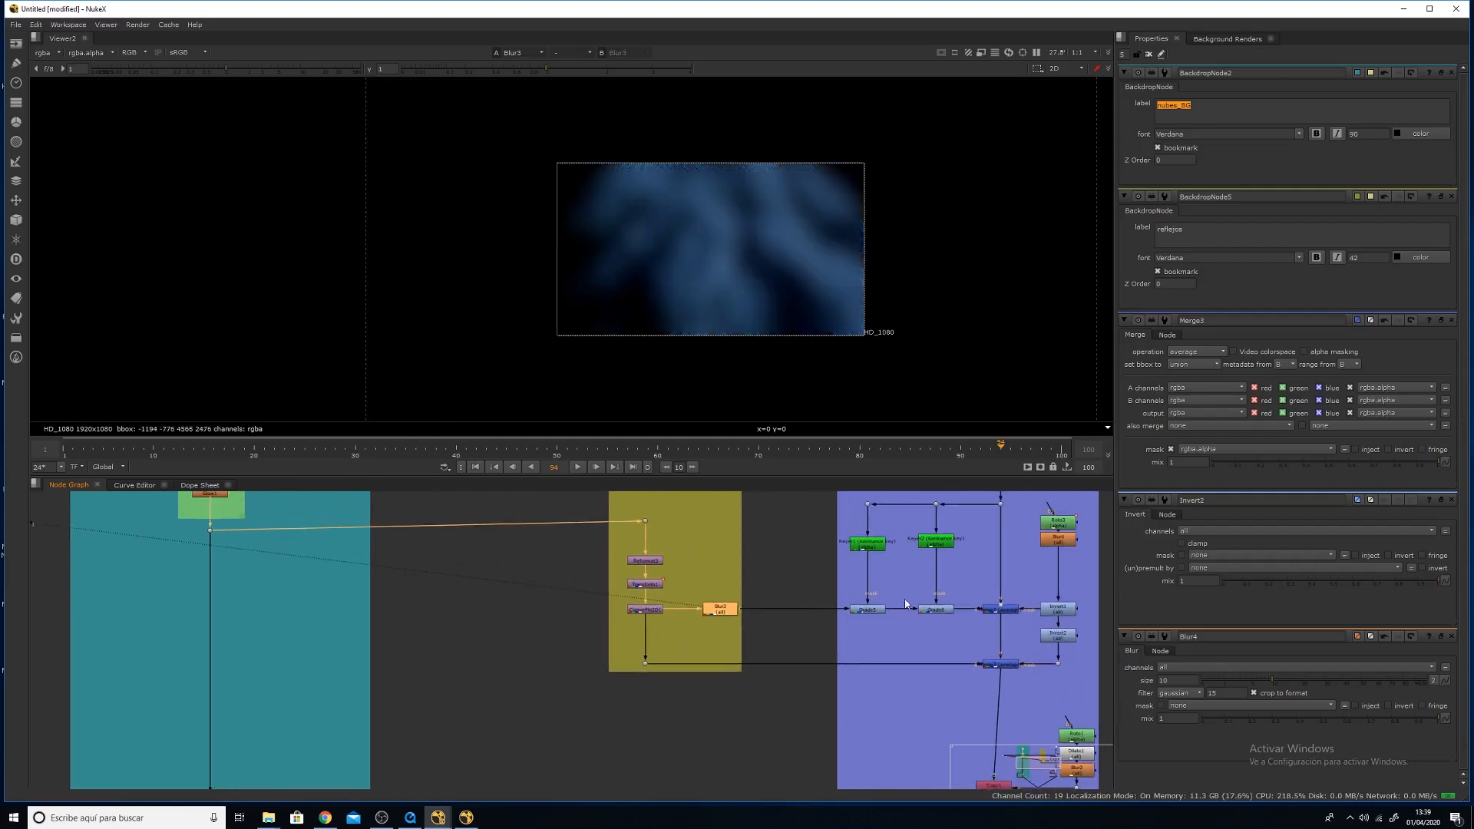
pyautogui.click(879, 610)
pyautogui.press('1')
pyautogui.click(936, 610)
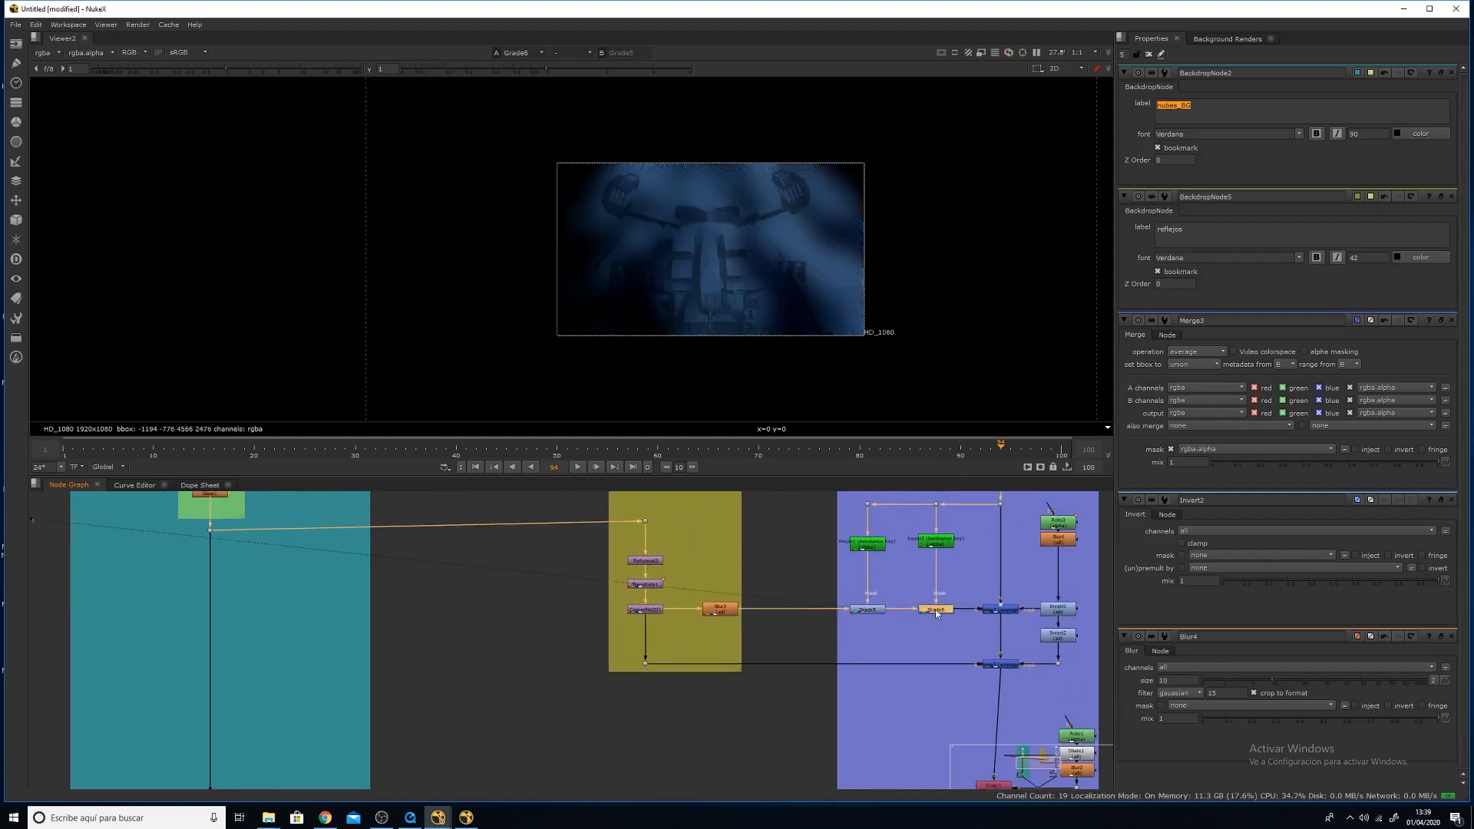
pyautogui.press('1')
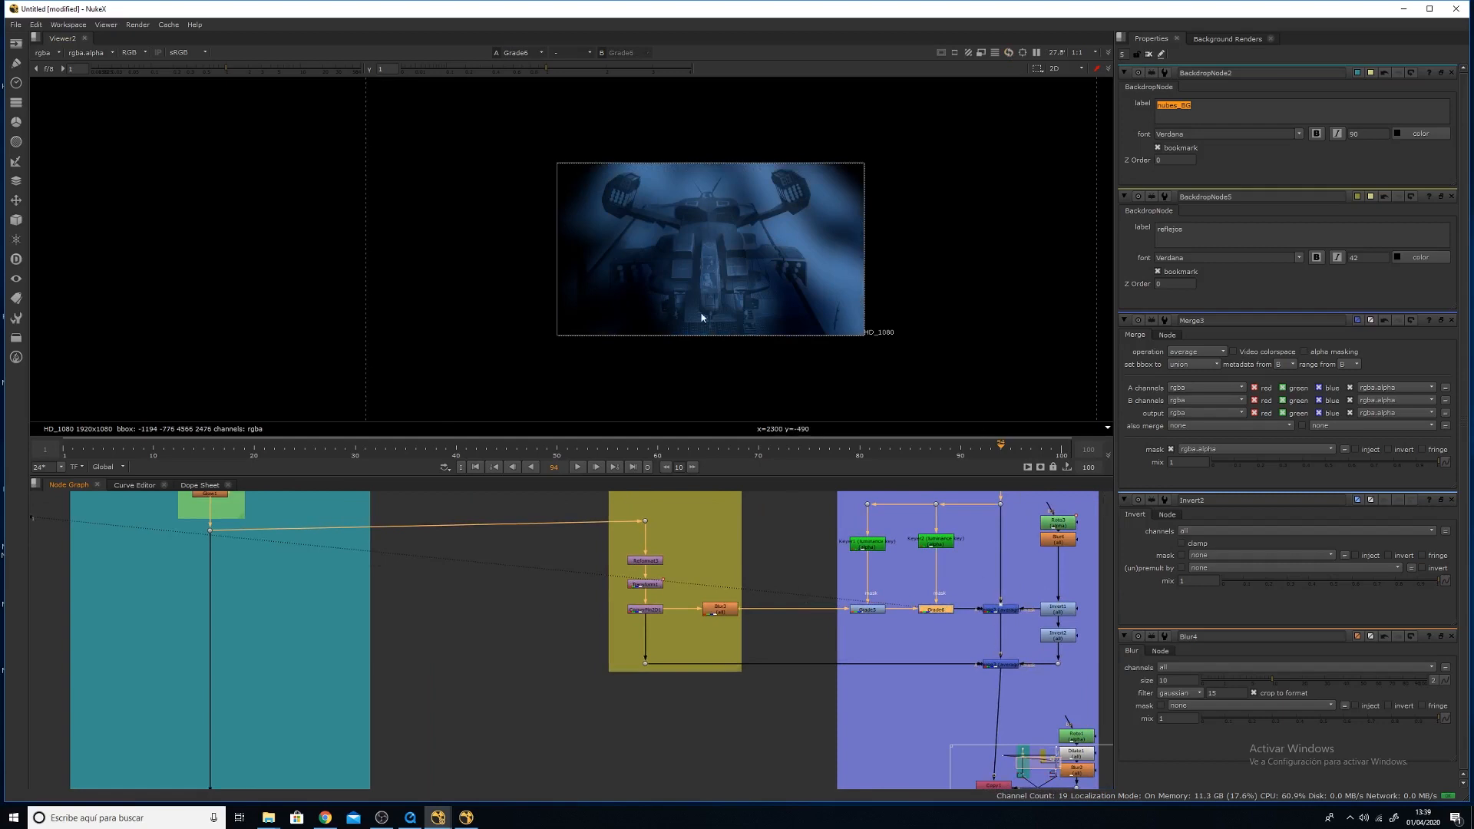
# Examine the body reflection Merge, the cockpit reflection Merge and the unblurred clouds from the Dot feeding the cockpit Merge.
pyautogui.click(1007, 612)
pyautogui.press('1')
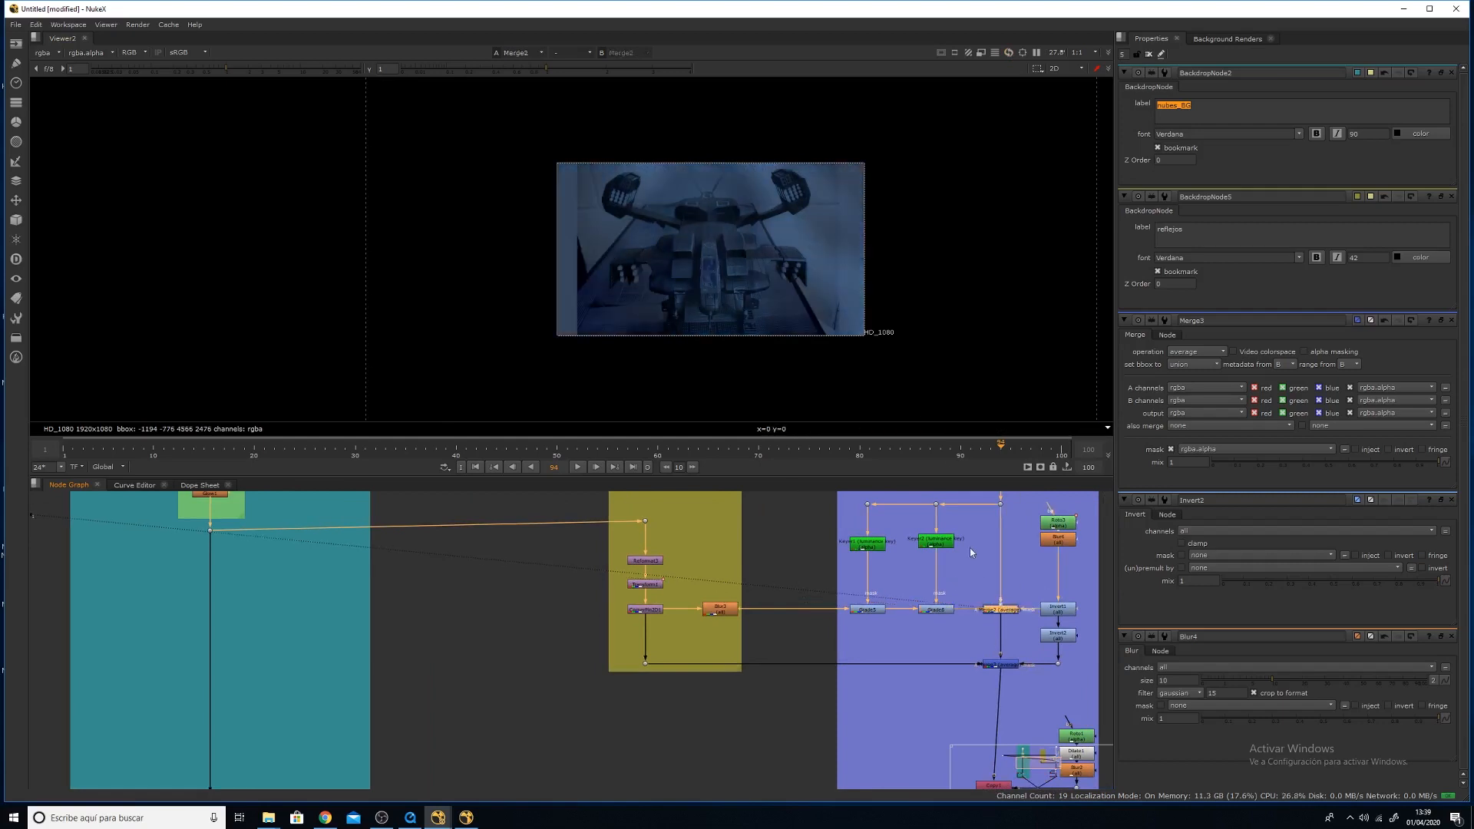
pyautogui.click(1003, 665)
pyautogui.press('1')
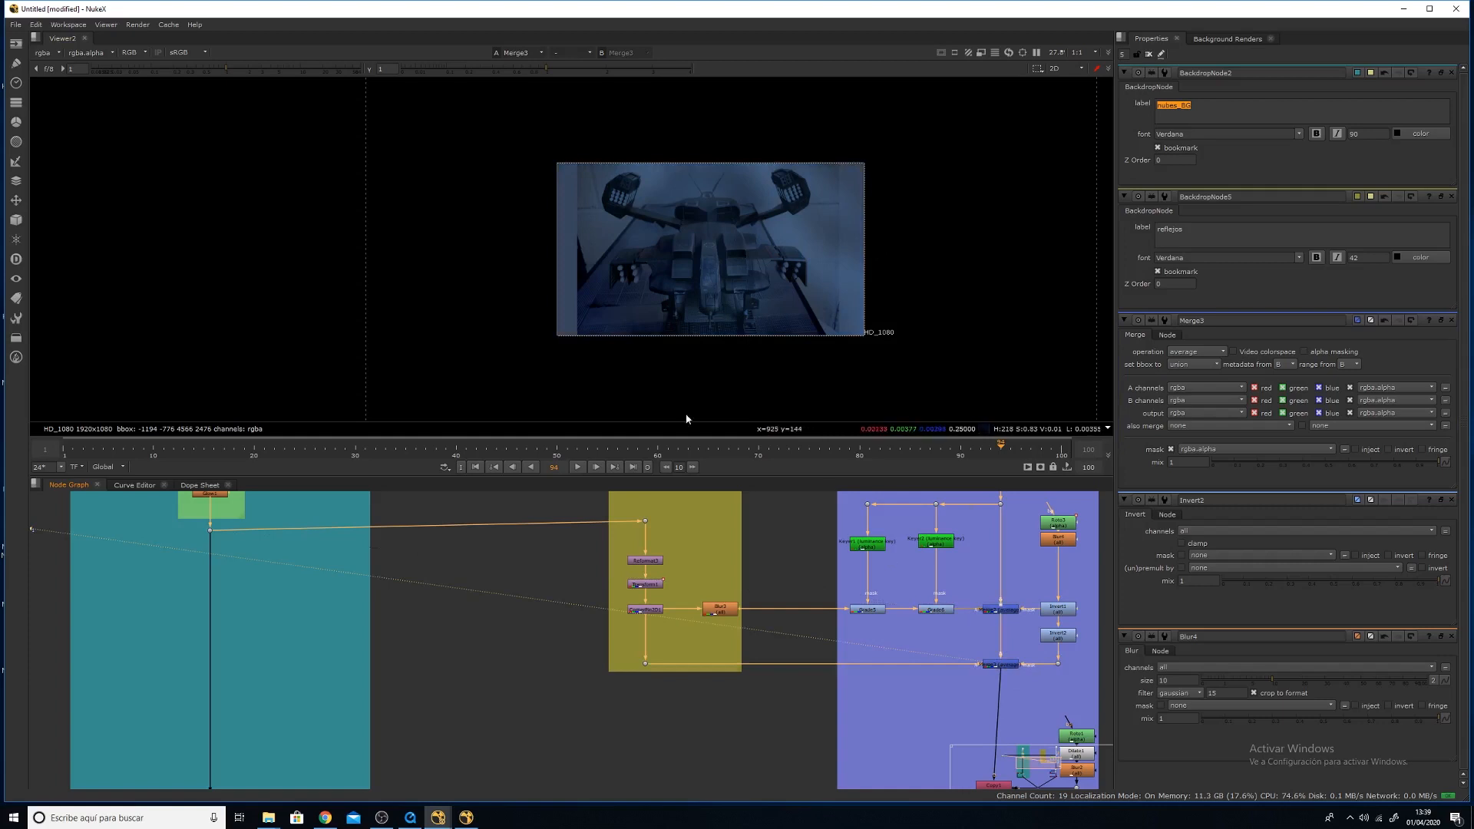
pyautogui.click(645, 663)
pyautogui.press('1')
pyautogui.click(1000, 665)
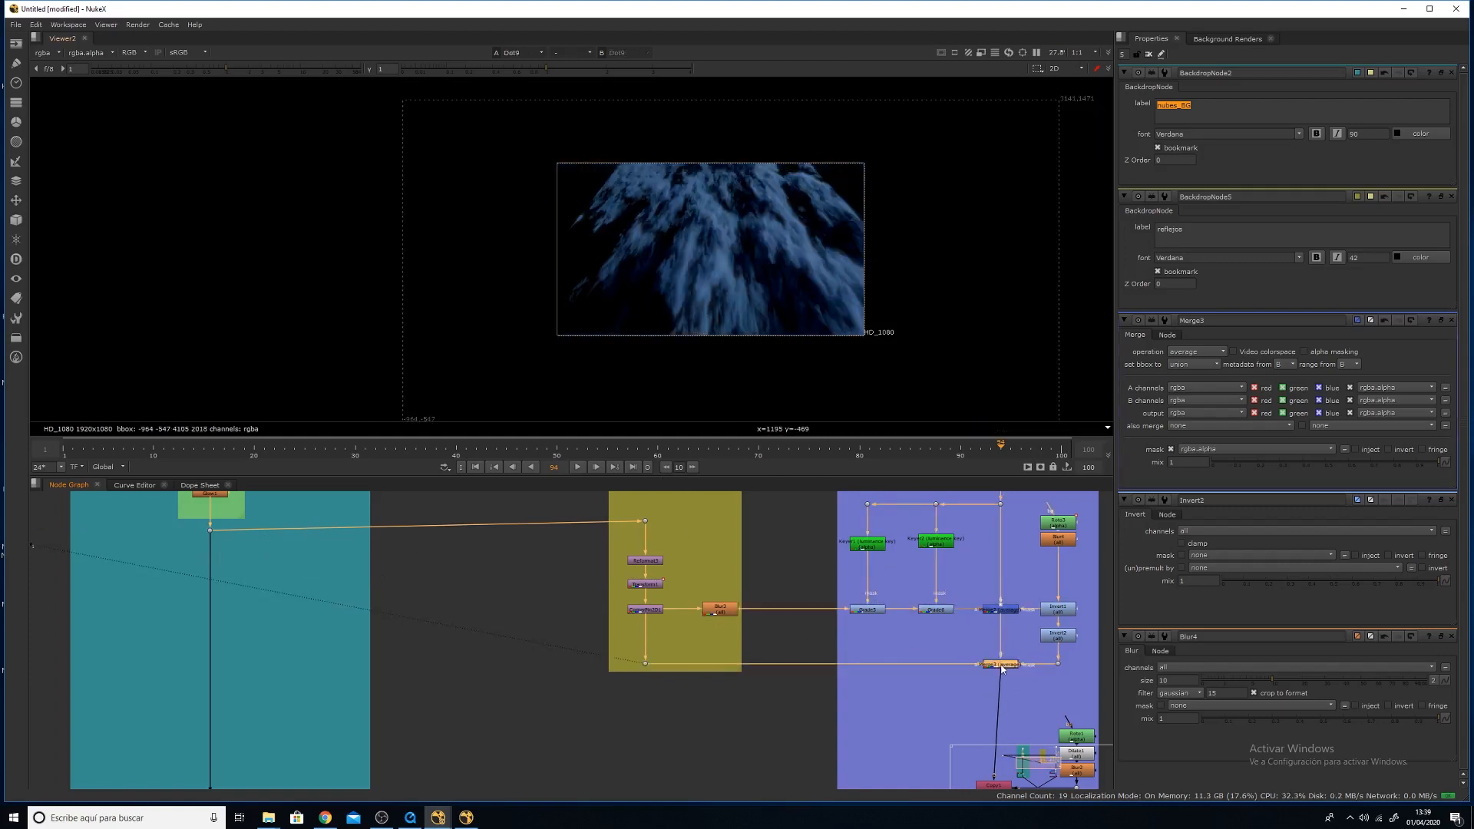
pyautogui.press('1')
# Examine the ship's Copy, the Roto supplying its alpha and the premultiplied cut-out.
pyautogui.scroll(-5, 950, 637)
pyautogui.scroll(4, 915, 645)
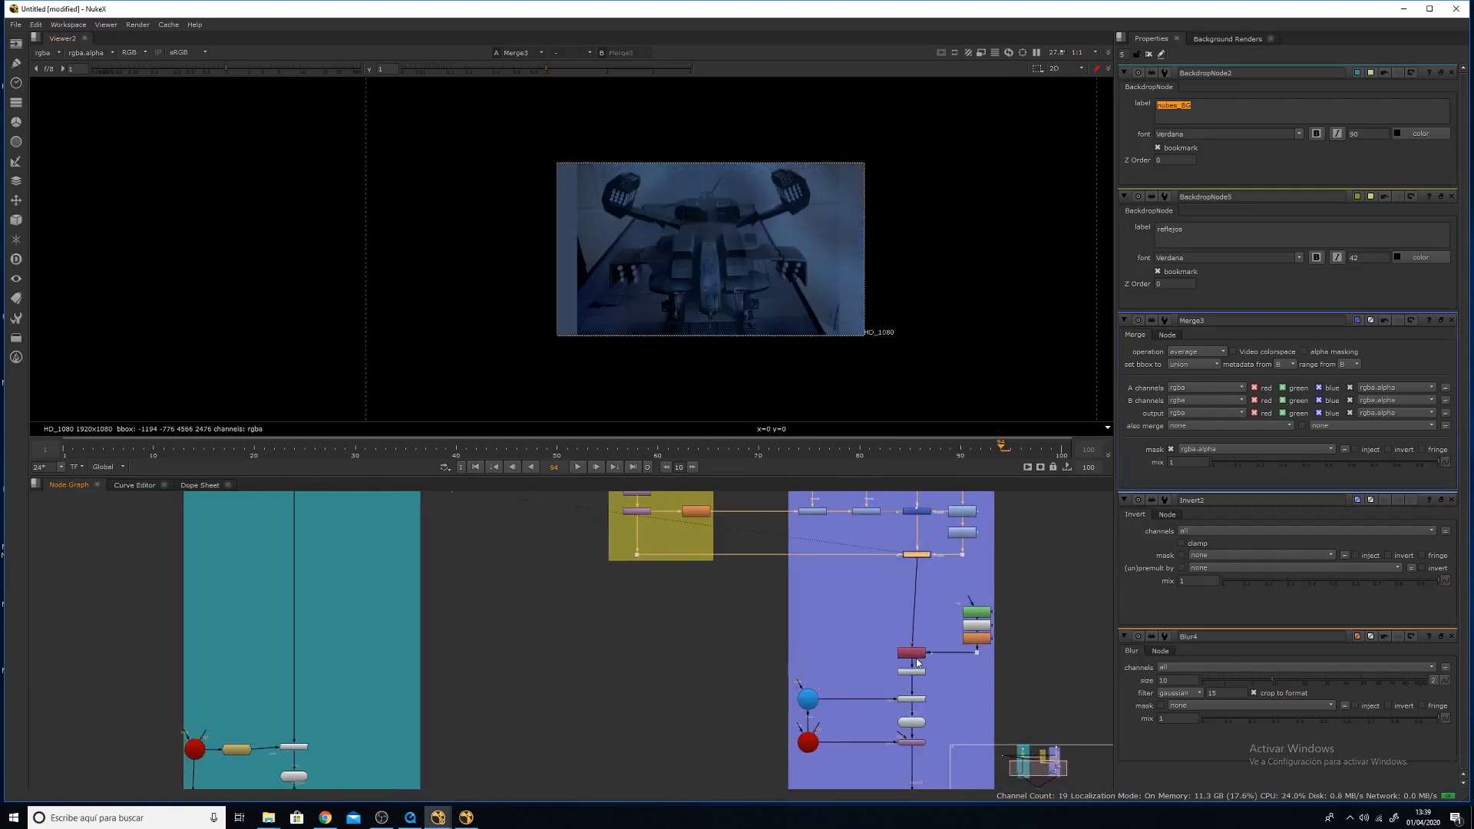
pyautogui.click(913, 654)
pyautogui.press('1')
pyautogui.click(981, 615)
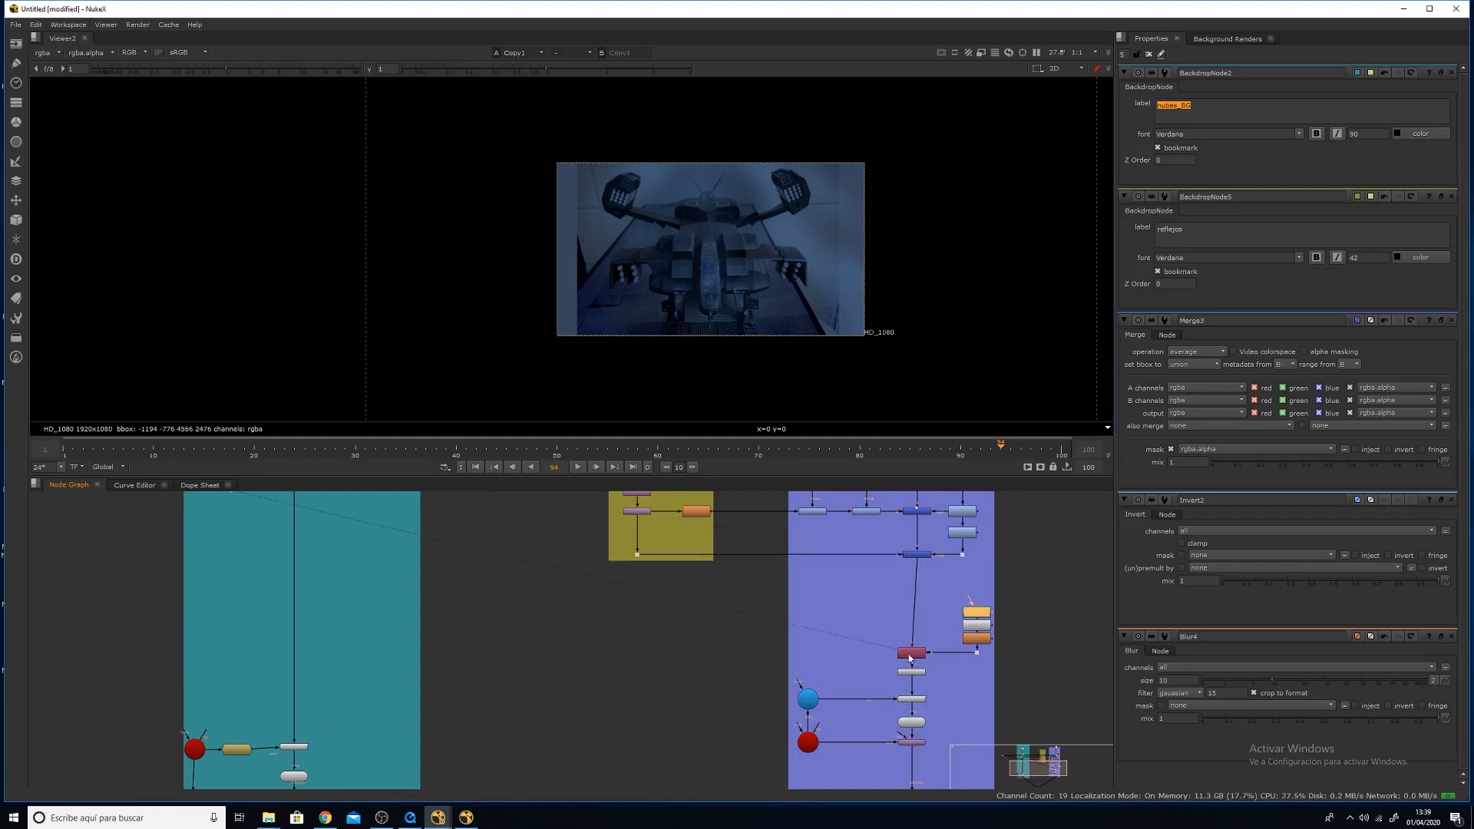
pyautogui.doubleClick(978, 614)
pyautogui.click(913, 673)
pyautogui.press('1')
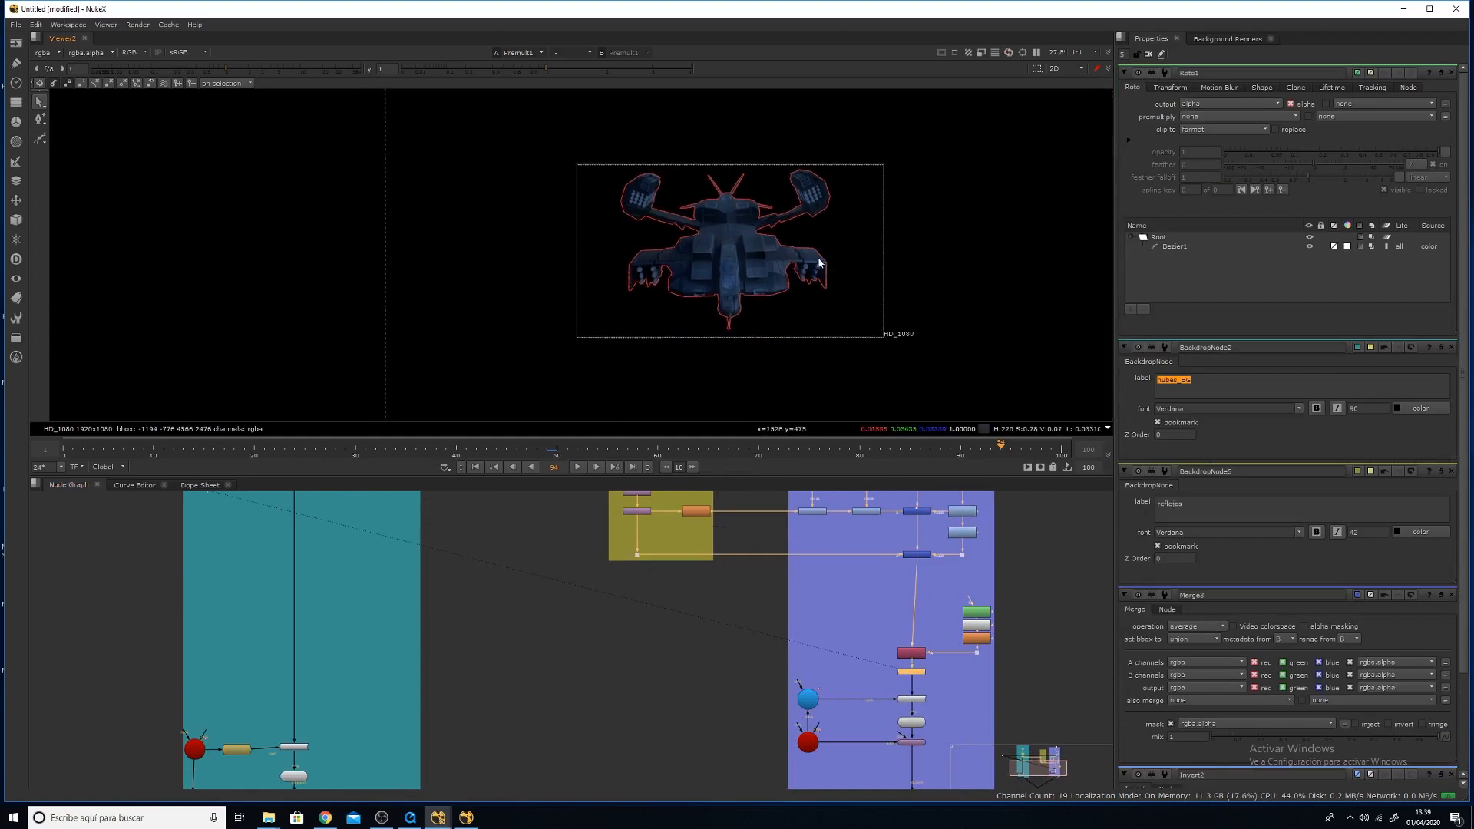
# Hide the viewer overlay and inspect the projected ship at the nave branch's ScanlineRender.
pyautogui.press('o')
pyautogui.scroll(4, 935, 631)
pyautogui.scroll(1, 935, 631)
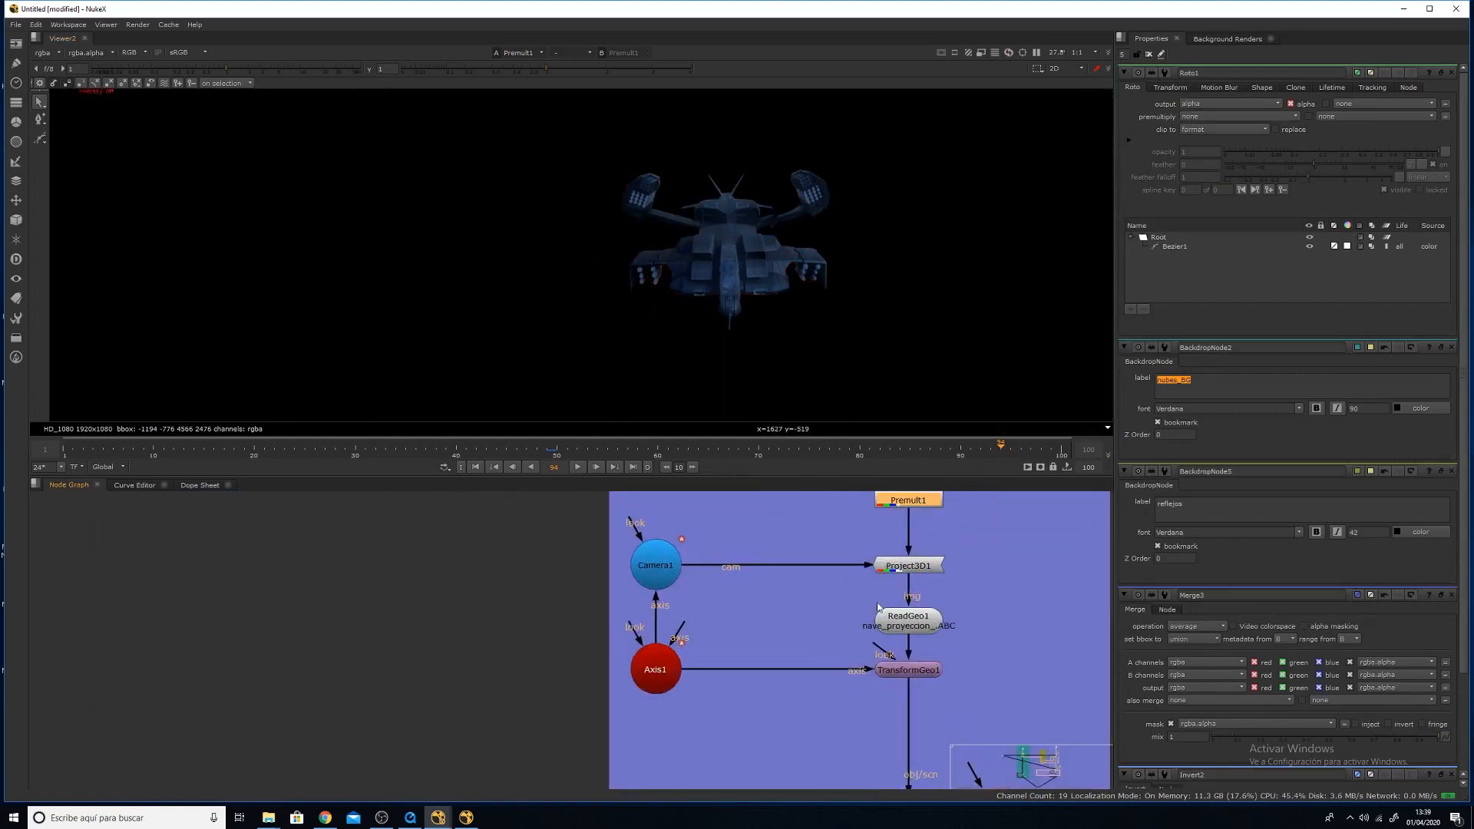
pyautogui.moveTo(913, 687); pyautogui.dragTo(905, 501, button='middle')
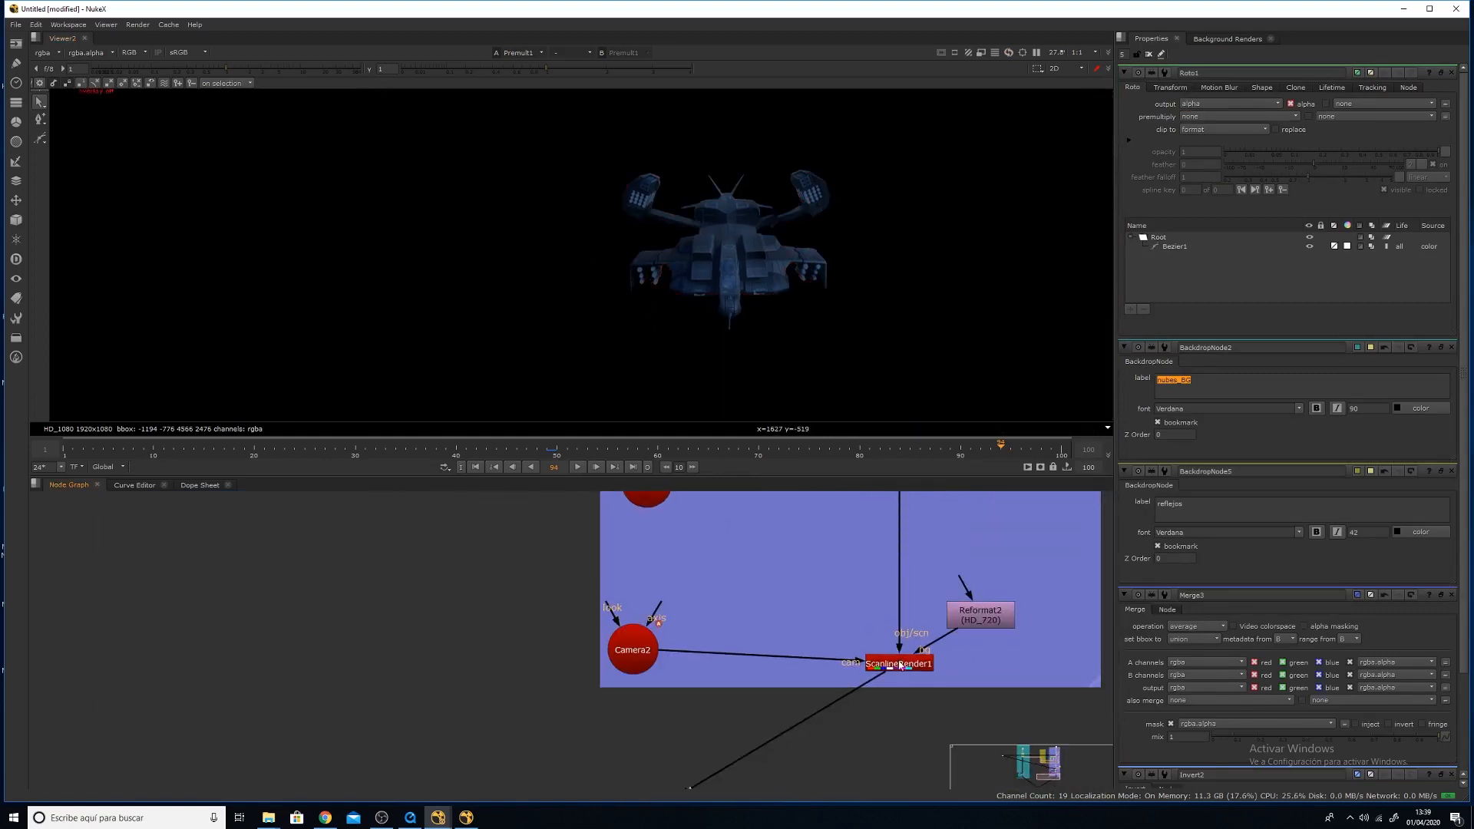
pyautogui.click(900, 665)
pyautogui.press('1')
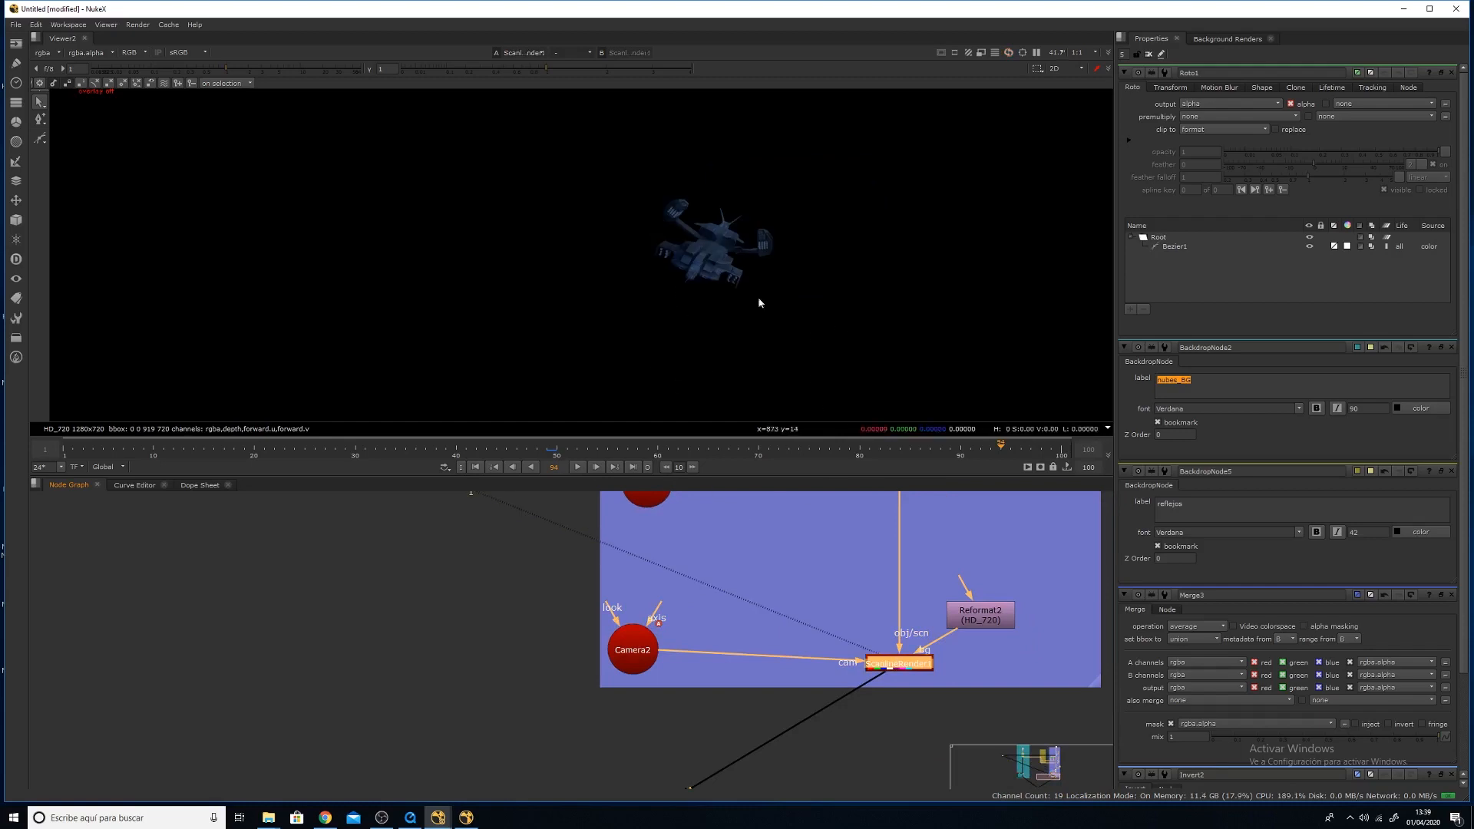
pyautogui.scroll(3, 722, 265)
pyautogui.scroll(-5, 712, 270)
pyautogui.moveTo(696, 610); pyautogui.dragTo(725, 660, button='middle')
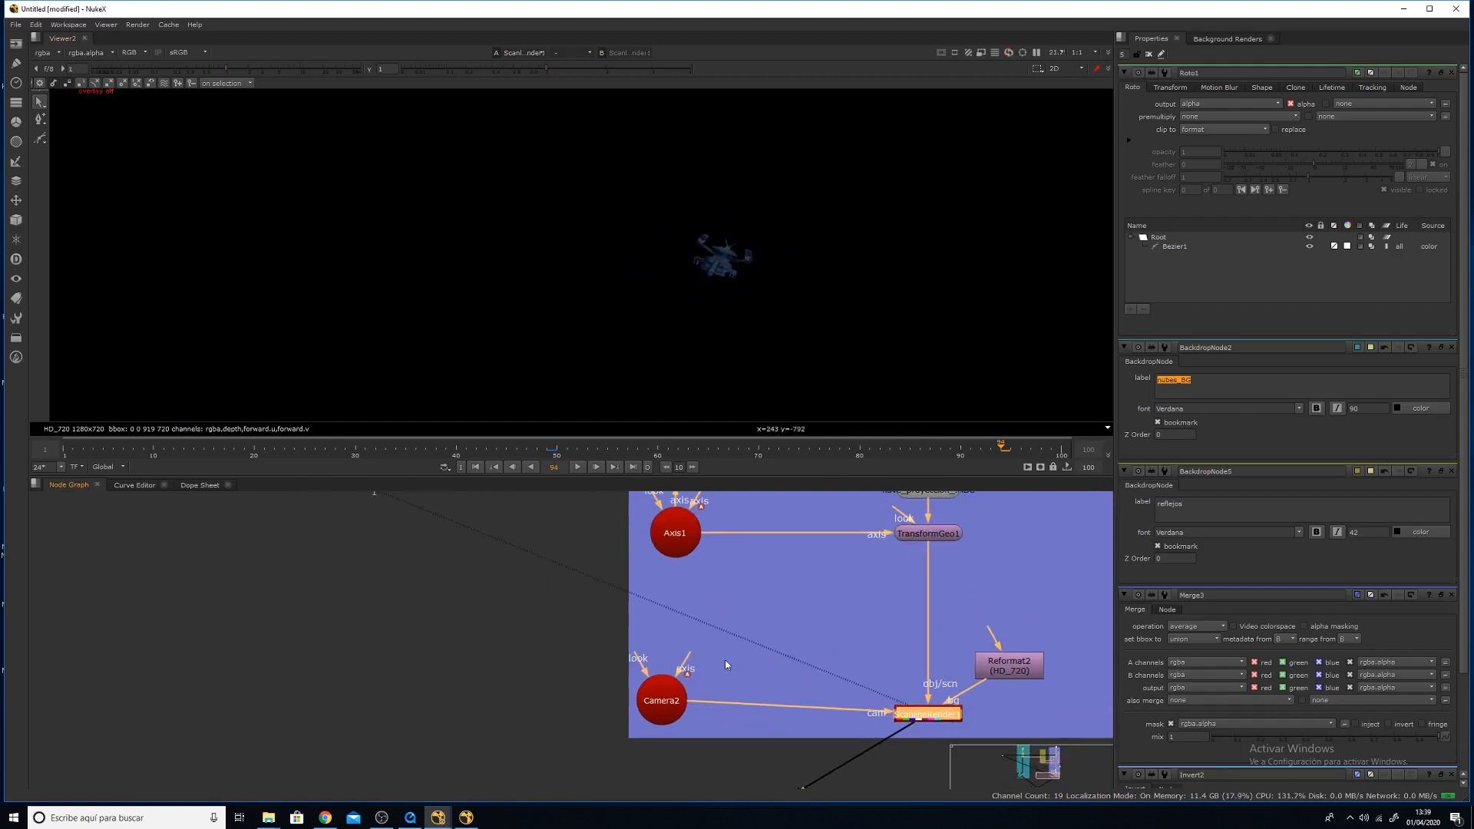
pyautogui.scroll(-5, 725, 660)
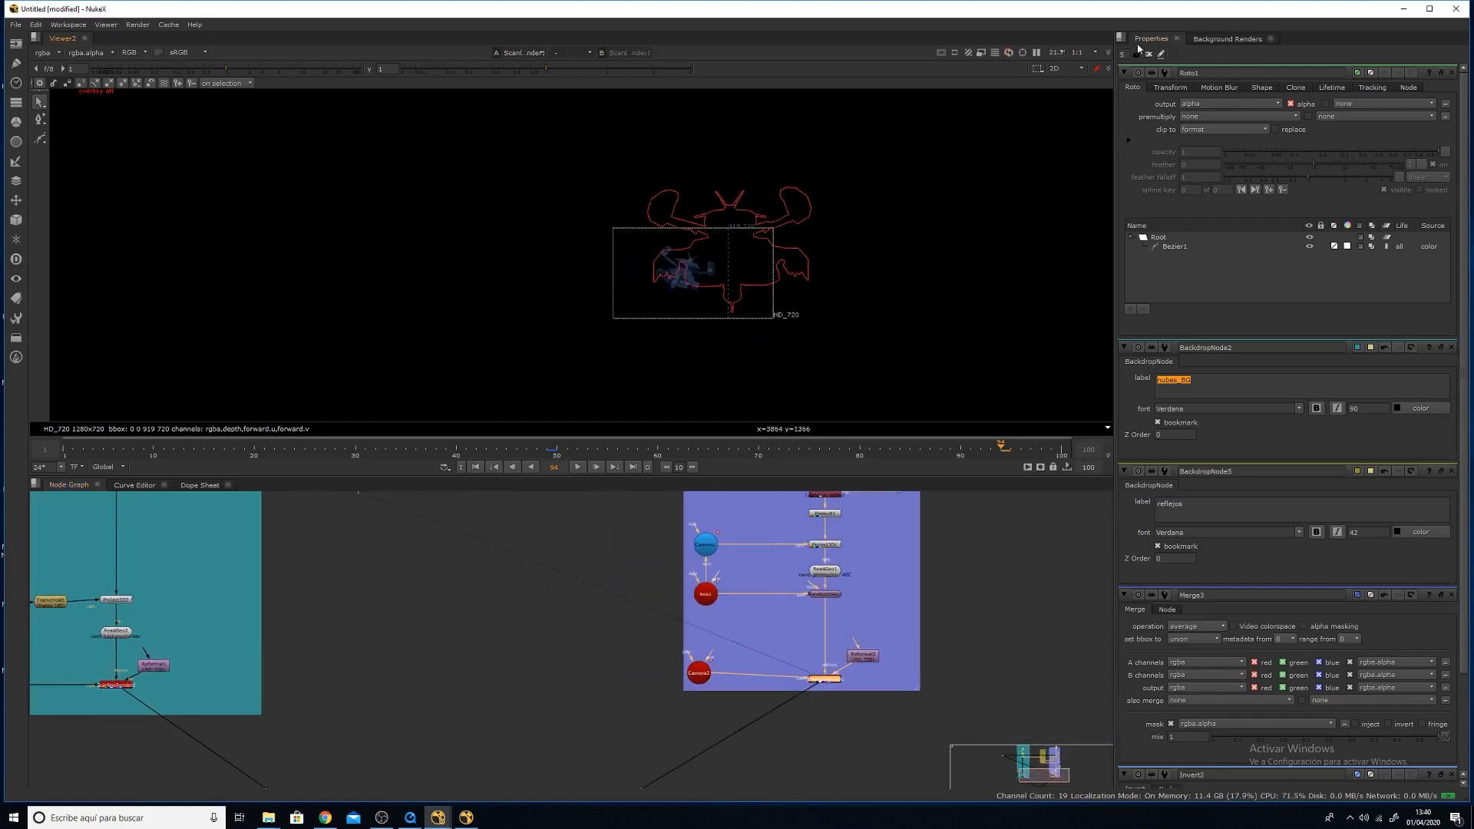